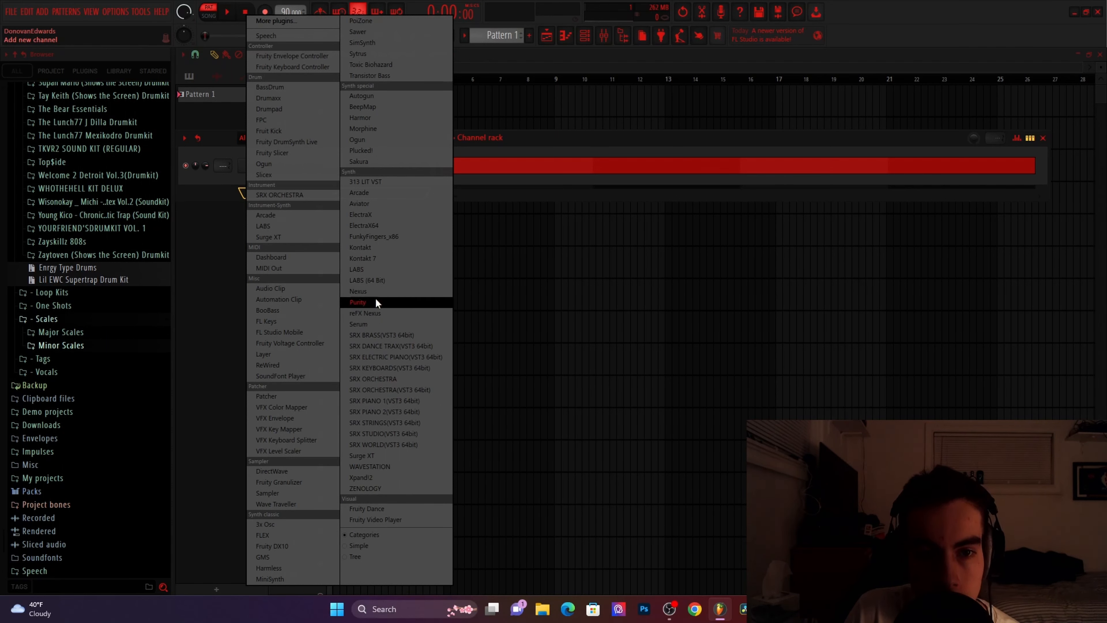
# Add a LABS instrument channel and load its Ensemble preset from the Strings category
pyautogui.click(375, 269)
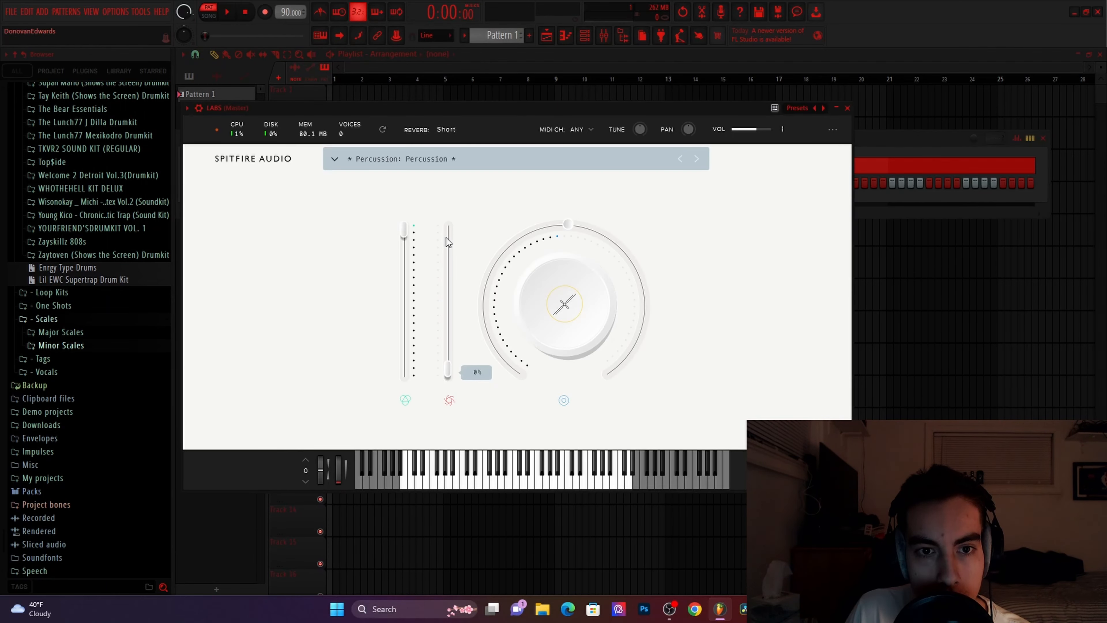
pyautogui.click(347, 165)
pyautogui.scroll(-3, 378, 275)
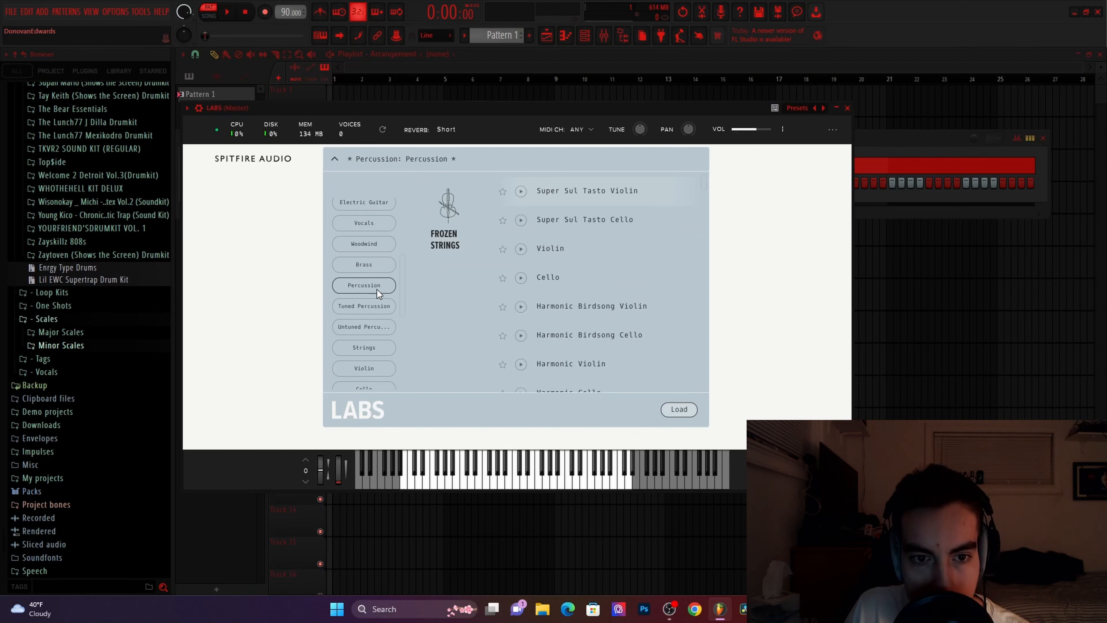
pyautogui.click(367, 349)
pyautogui.scroll(-5, 518, 298)
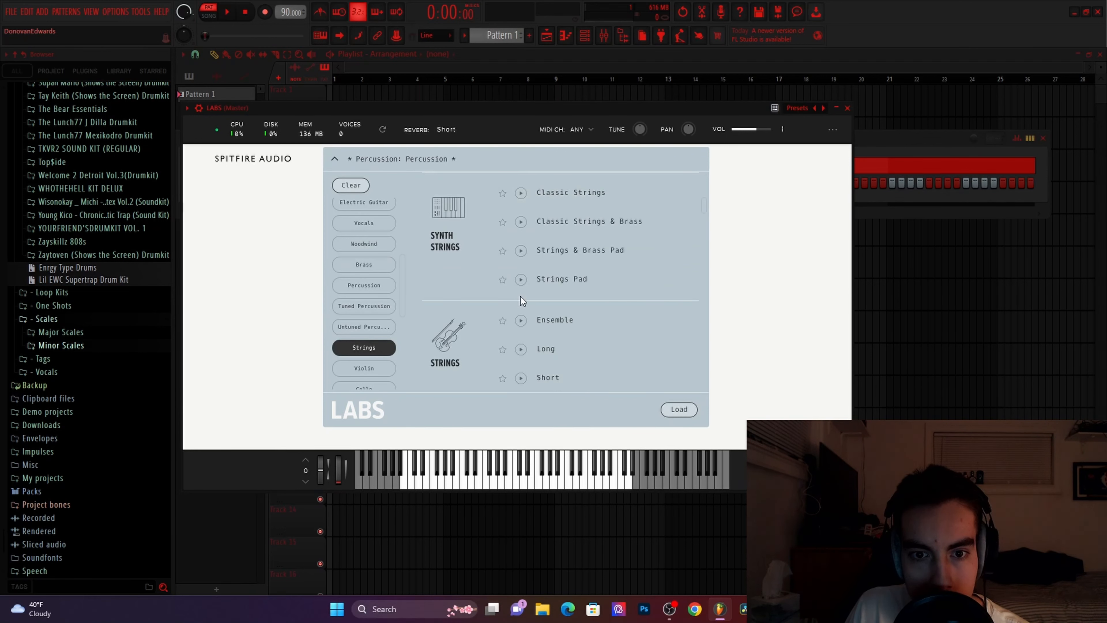
pyautogui.click(561, 314)
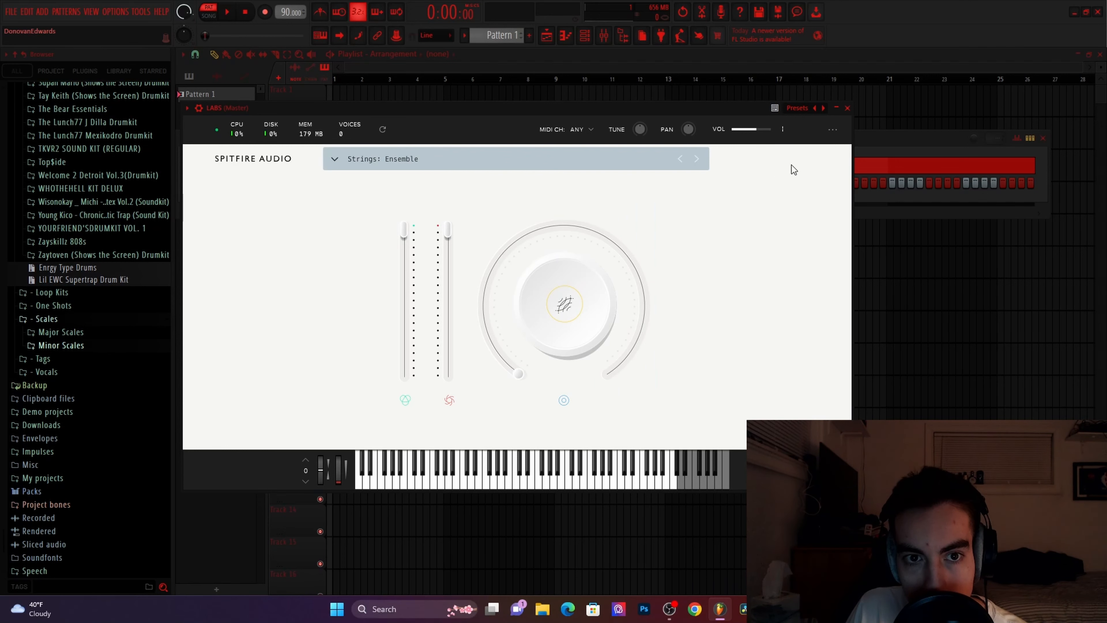
pyautogui.click(847, 108)
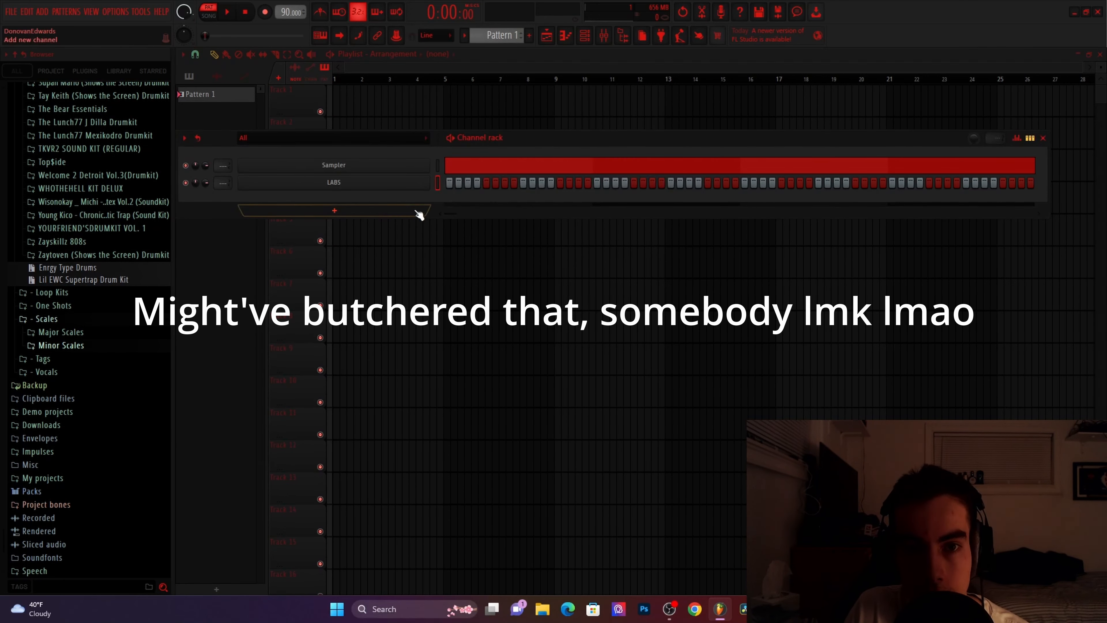
# In the LABS channel's piano roll, stack the notes F#5, A5, C#6, E6 and G#6 at the start of bar 1
pyautogui.rightClick(429, 183)
pyautogui.click(449, 183)
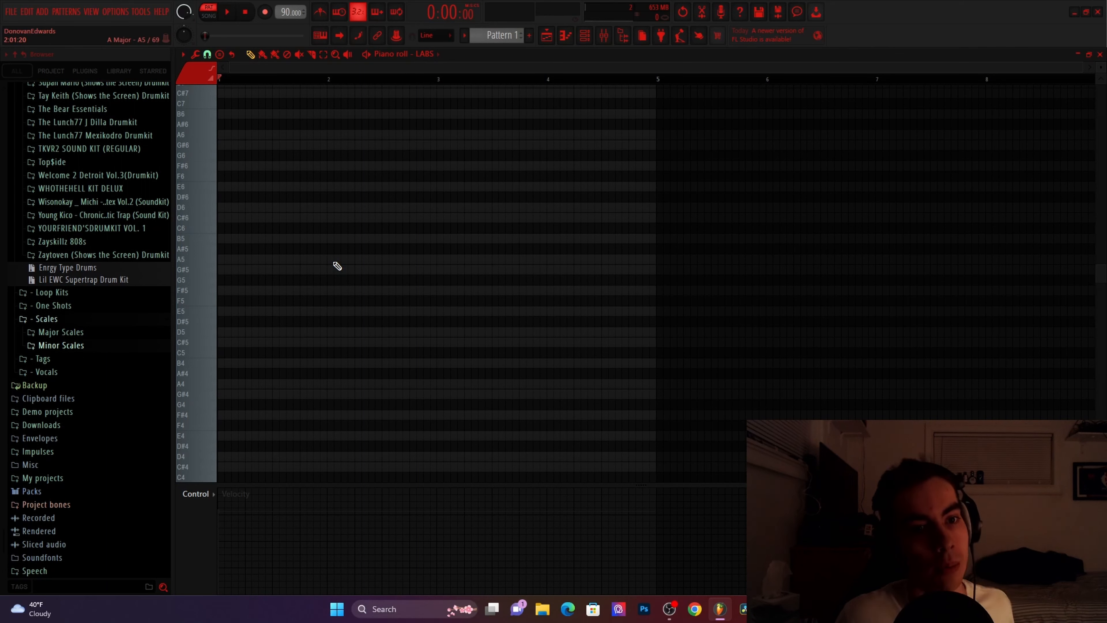
pyautogui.scroll(-1, 337, 266)
pyautogui.scroll(3, 336, 266)
pyautogui.scroll(-2, 317, 277)
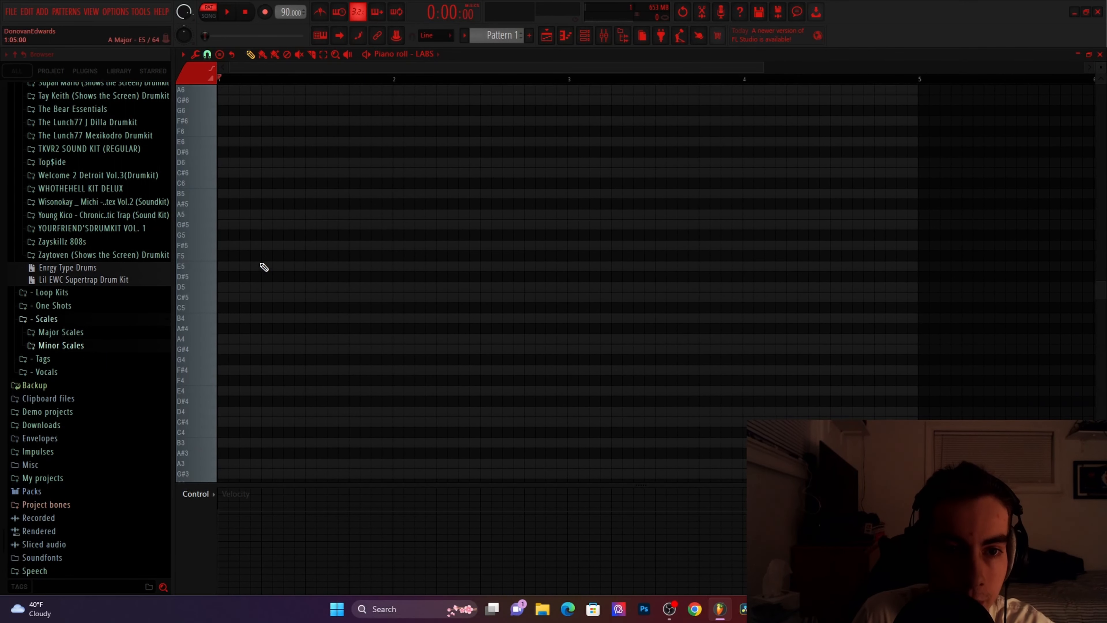
pyautogui.click(252, 246)
pyautogui.scroll(4, 209, 262)
pyautogui.scroll(2, 301, 296)
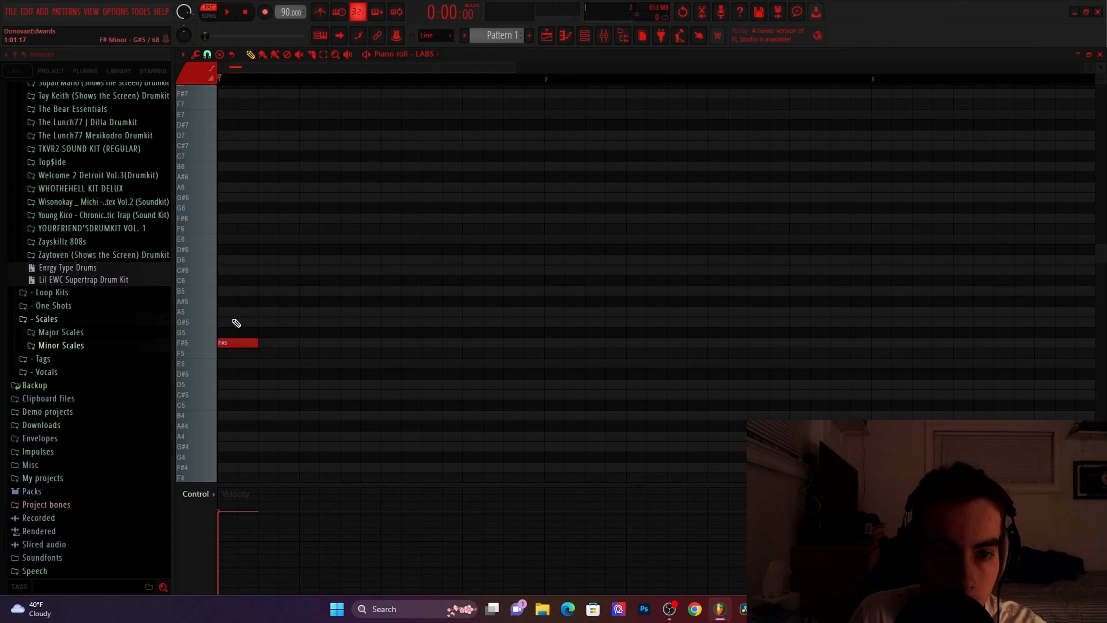
pyautogui.click(257, 313)
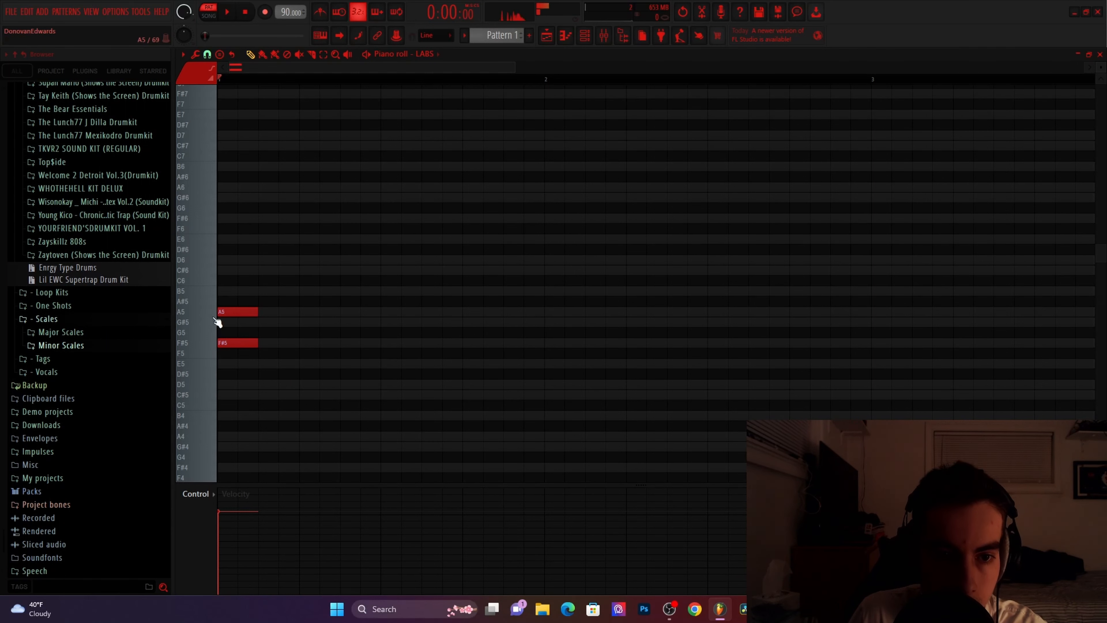
pyautogui.click(255, 271)
pyautogui.click(252, 239)
pyautogui.click(249, 197)
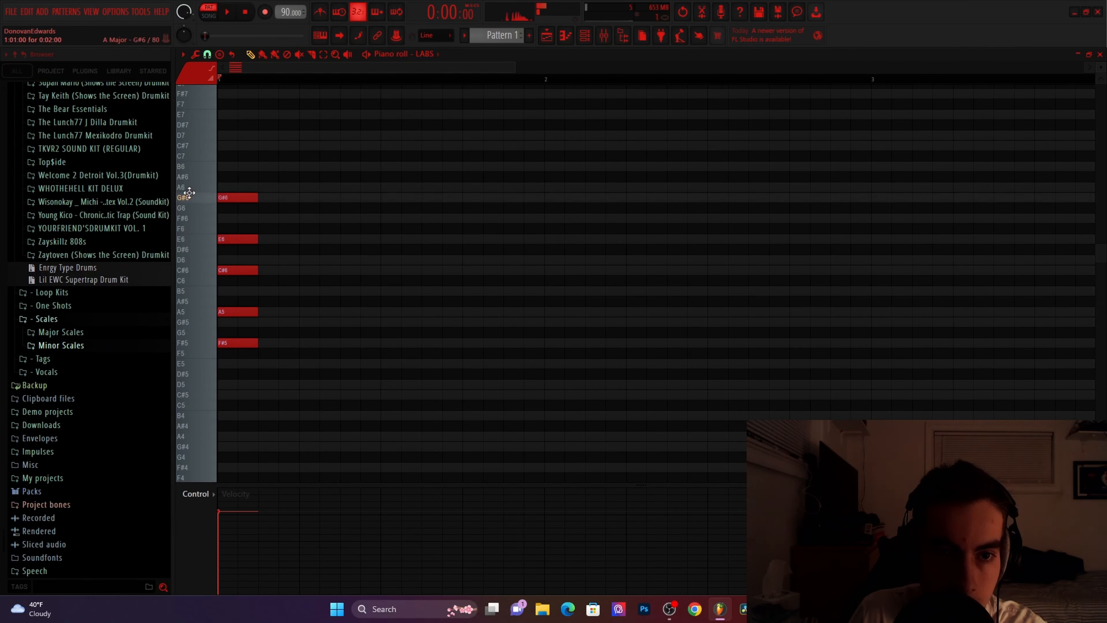
# Lengthen all five chord notes to six steps, and play the chord back with the metronome enabled
pyautogui.moveTo(189, 192); pyautogui.dragTo(336, 338)
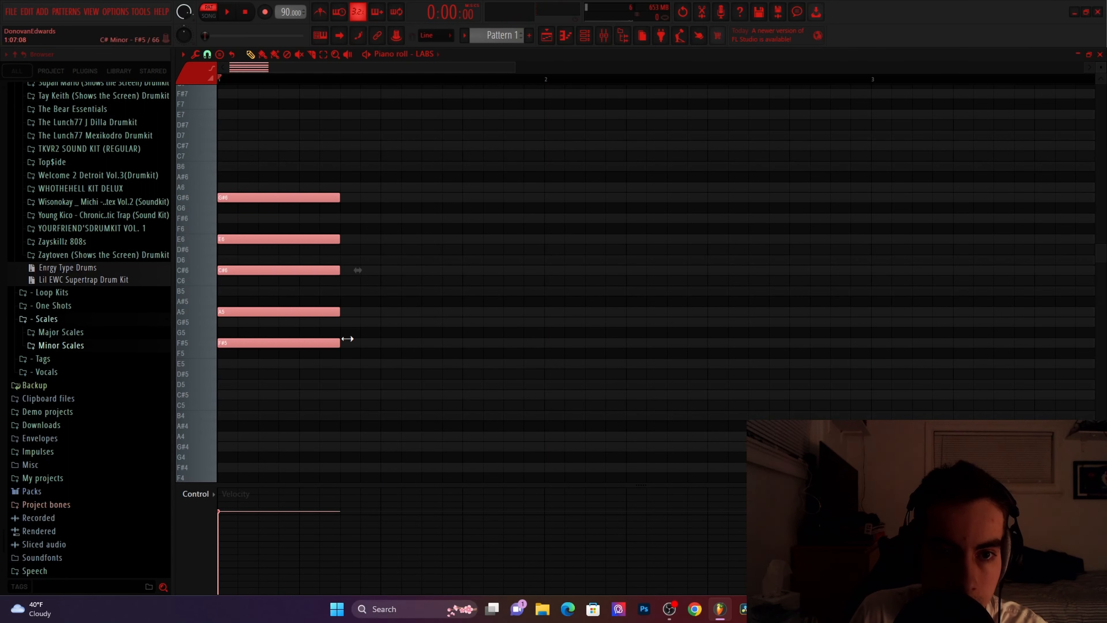
pyautogui.click(440, 339)
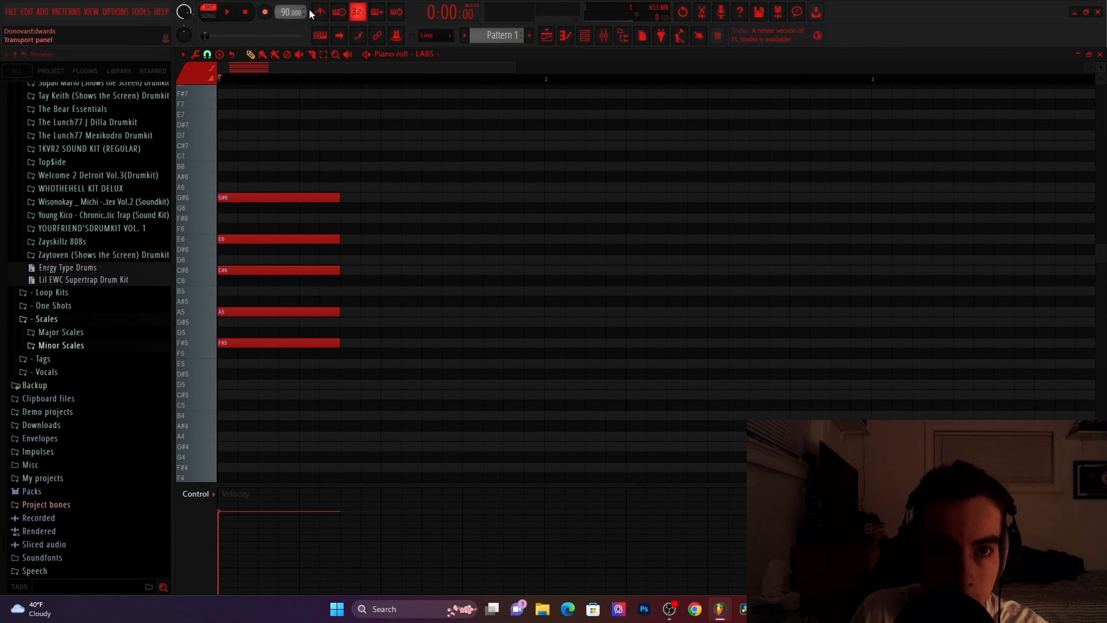
pyautogui.click(320, 12)
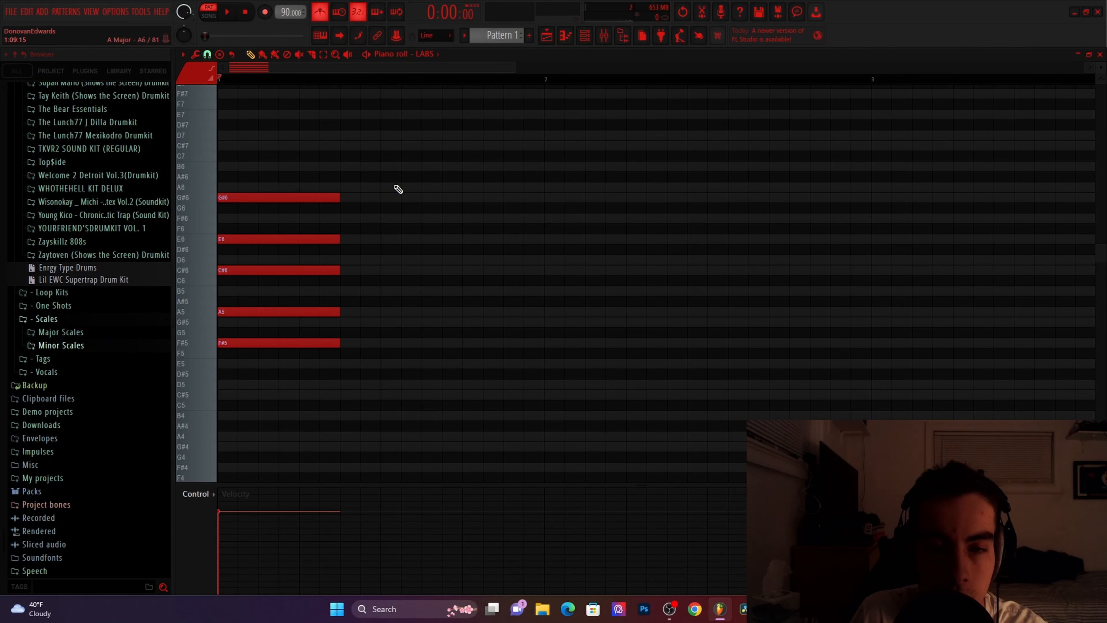
pyautogui.press('space')
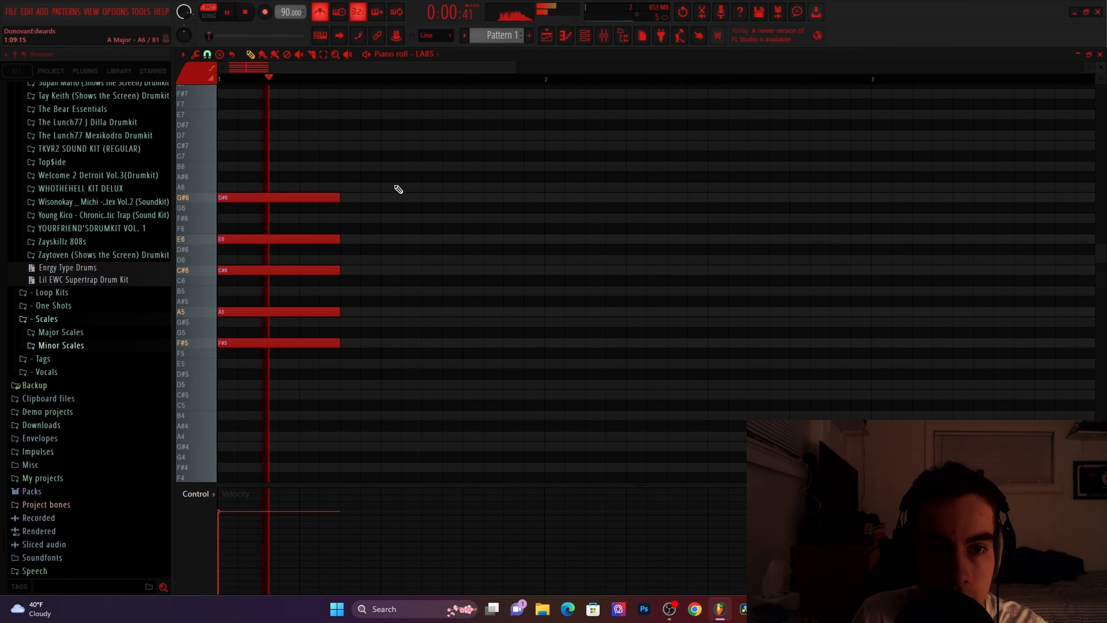
pyautogui.press('space')
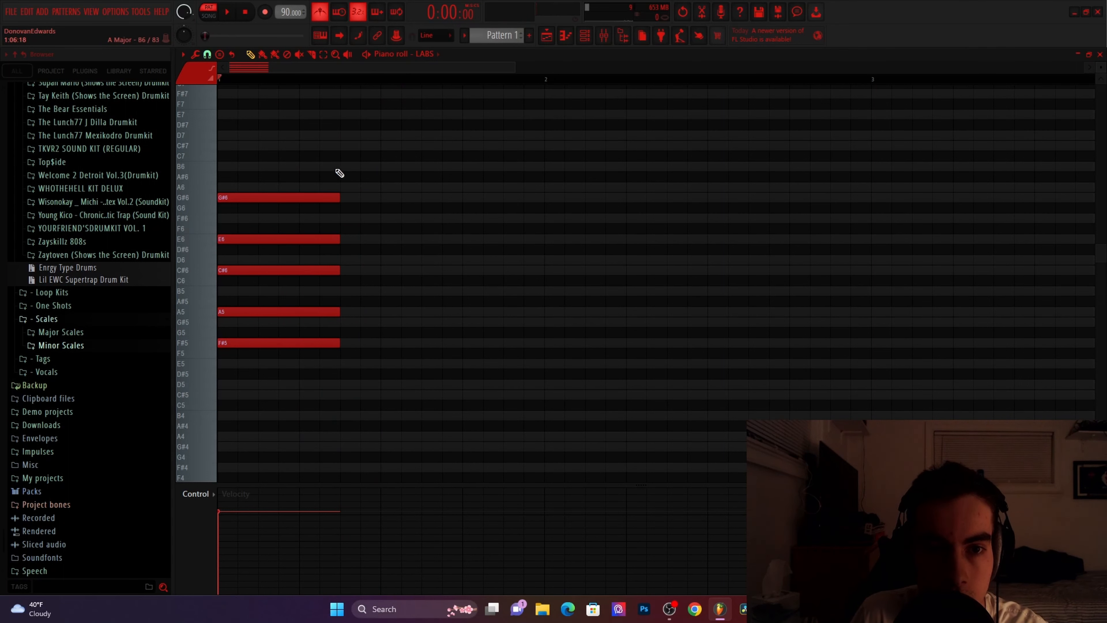
# Duplicate the chord directly after itself and transpose the copy down seven semitones to B4, D5, F#5, A5 and C#6
pyautogui.moveTo(320, 165); pyautogui.dragTo(331, 442)
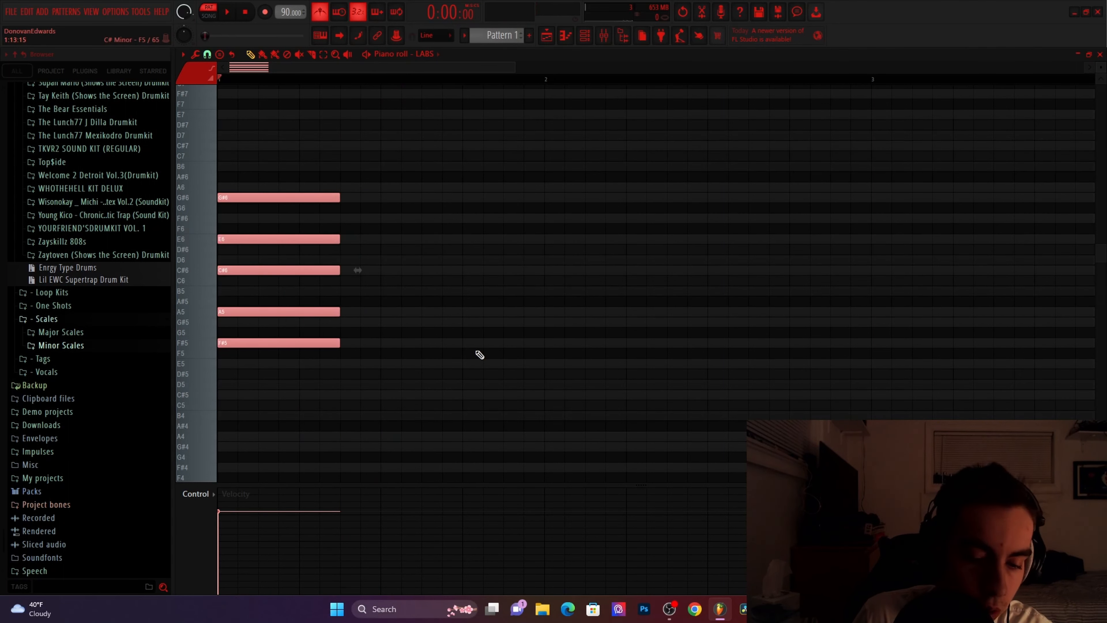
pyautogui.hotkey('ctrl', 'b')
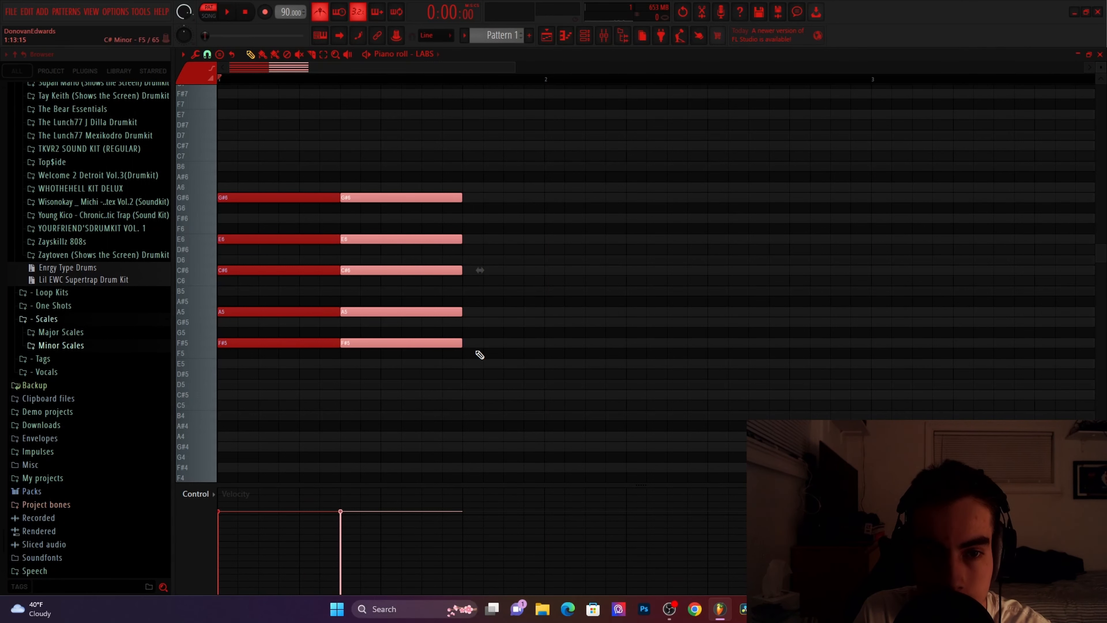
pyautogui.hotkey('shift', 'Down')
pyautogui.hotkey('shift', 'Down')
pyautogui.hotkey('shift', 'Down')
pyautogui.hotkey('shift', 'Down')
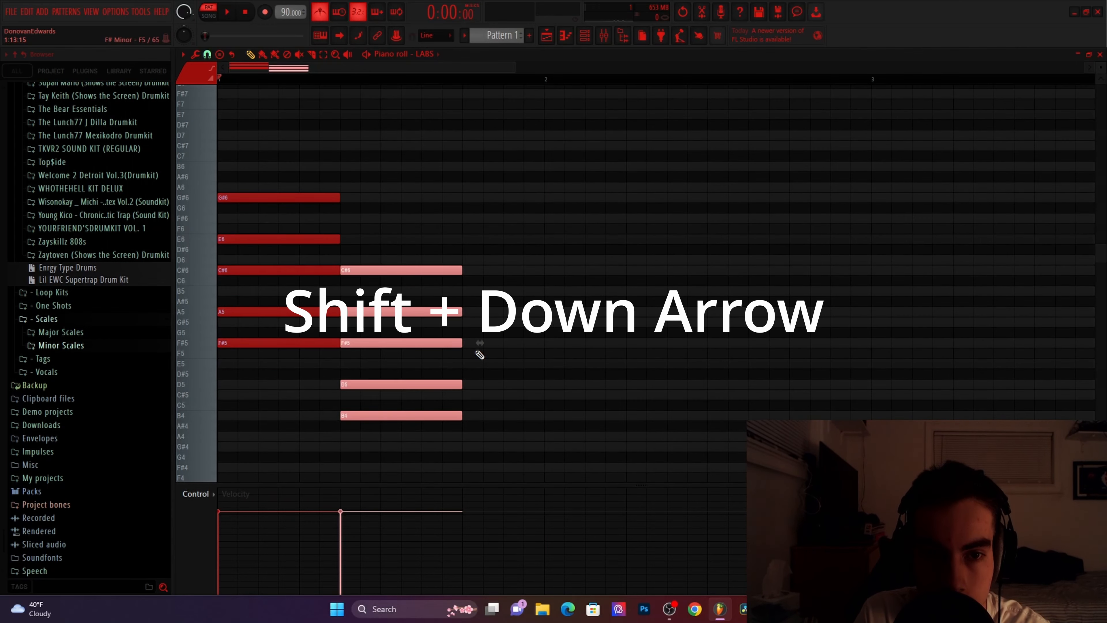
# Play back both chords and extend the second chord's notes to the end of bar 1
pyautogui.press('space')
pyautogui.hotkey('ctrl', 'd')
pyautogui.scroll(-3, 534, 296)
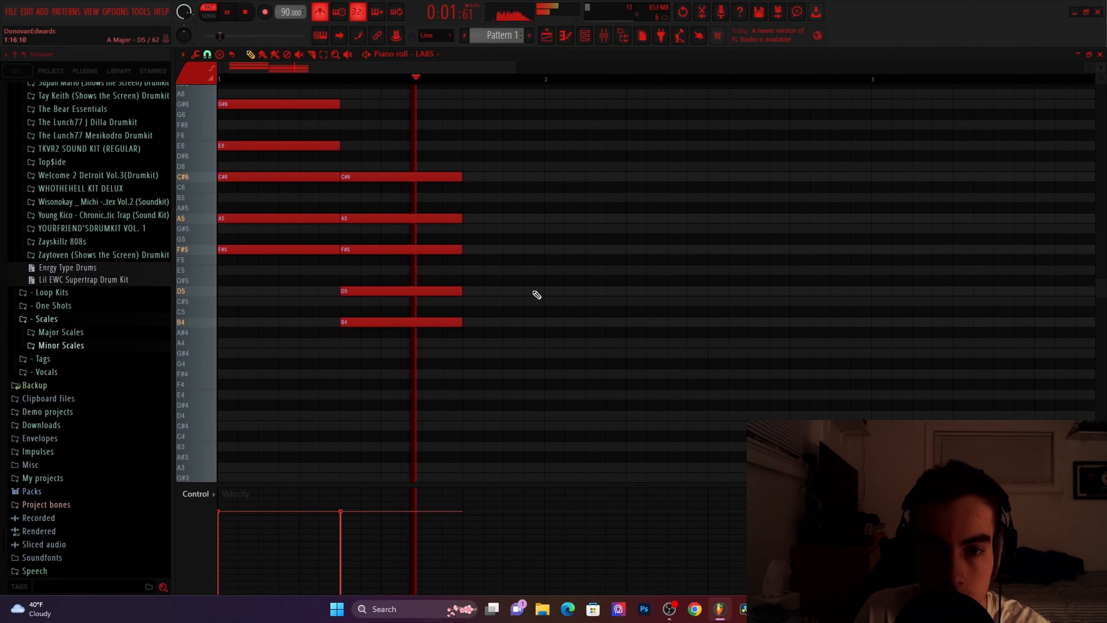
pyautogui.press('space')
pyautogui.moveTo(440, 167); pyautogui.dragTo(544, 324)
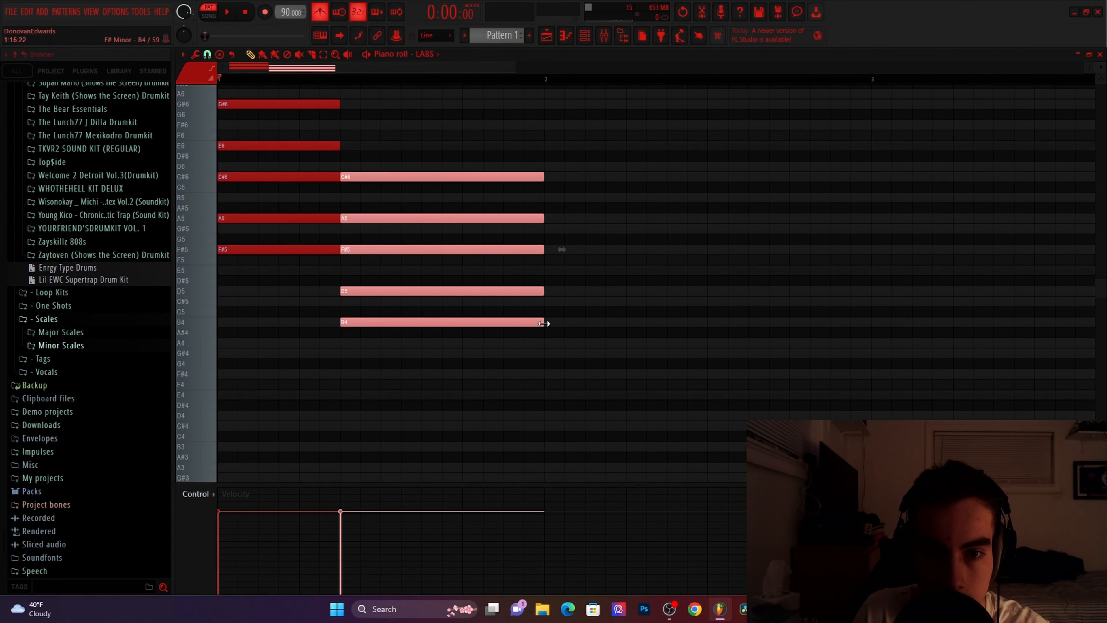
pyautogui.scroll(-3, 487, 297)
# Duplicate the second chord to the start of bar 2, shorten the copy to six steps and play the progression
pyautogui.moveTo(370, 173); pyautogui.dragTo(362, 343)
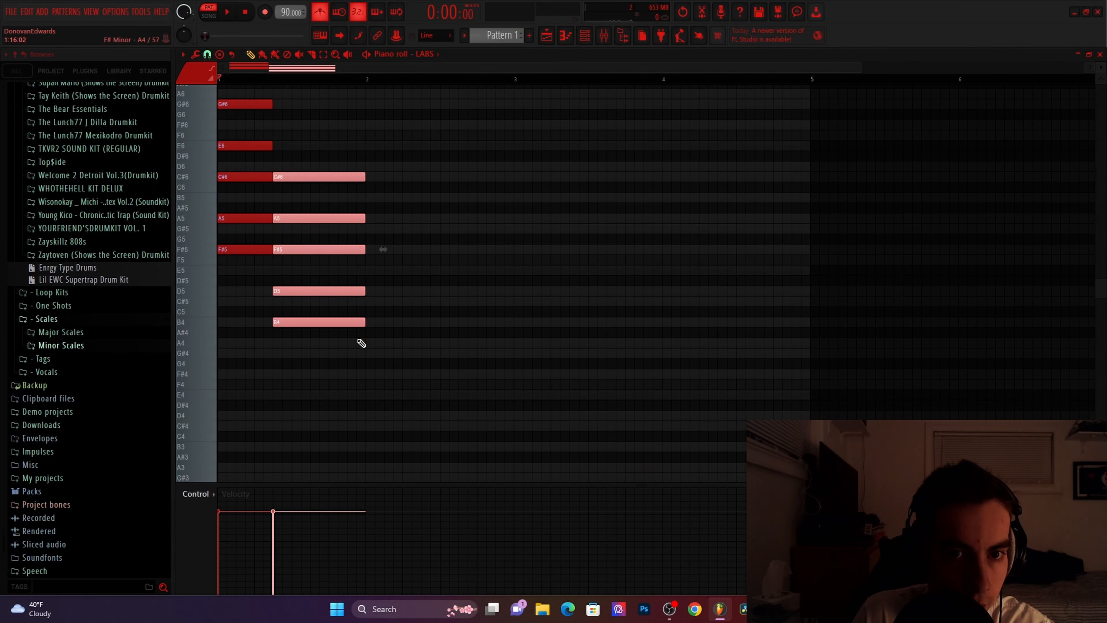
pyautogui.hotkey('ctrl', 'b')
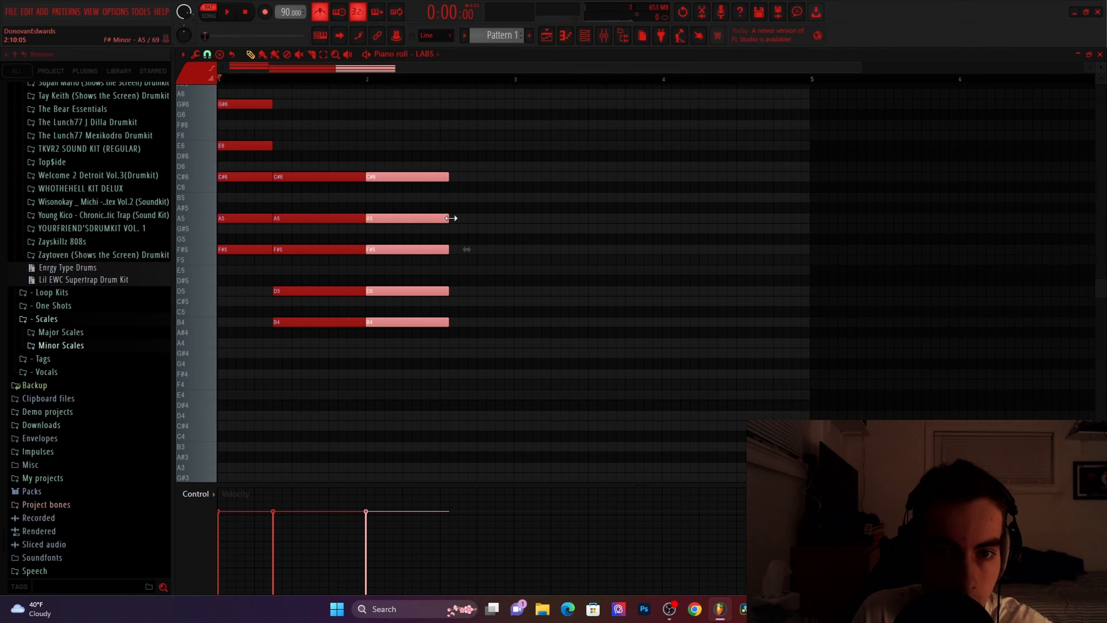
pyautogui.moveTo(456, 218); pyautogui.dragTo(422, 217)
pyautogui.click(452, 225)
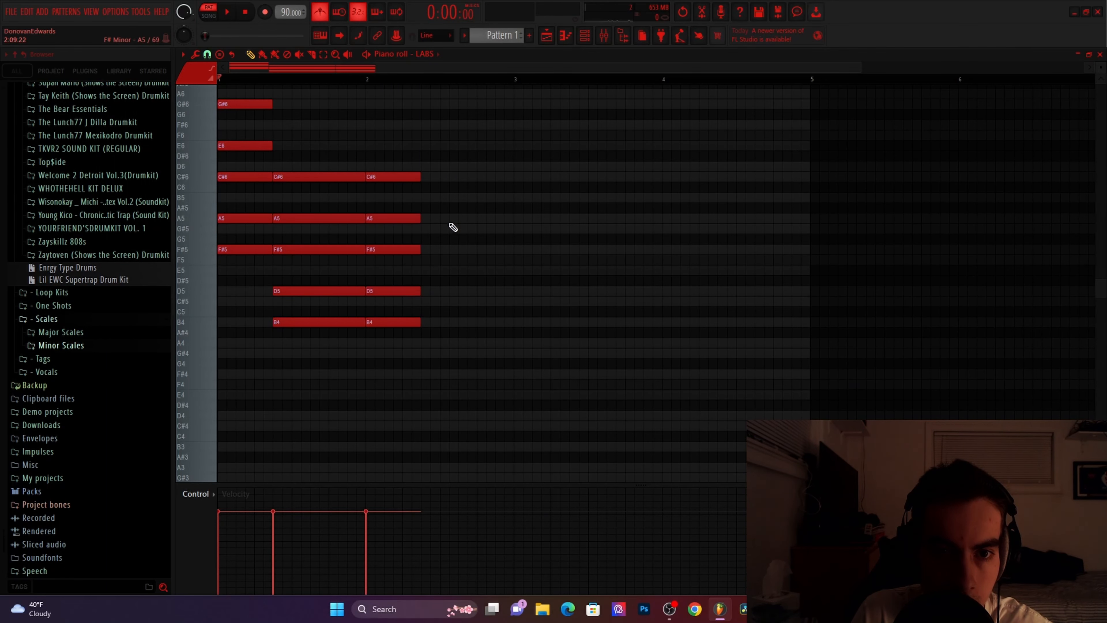
pyautogui.press('space')
pyautogui.scroll(4, 428, 246)
pyautogui.scroll(3, 524, 247)
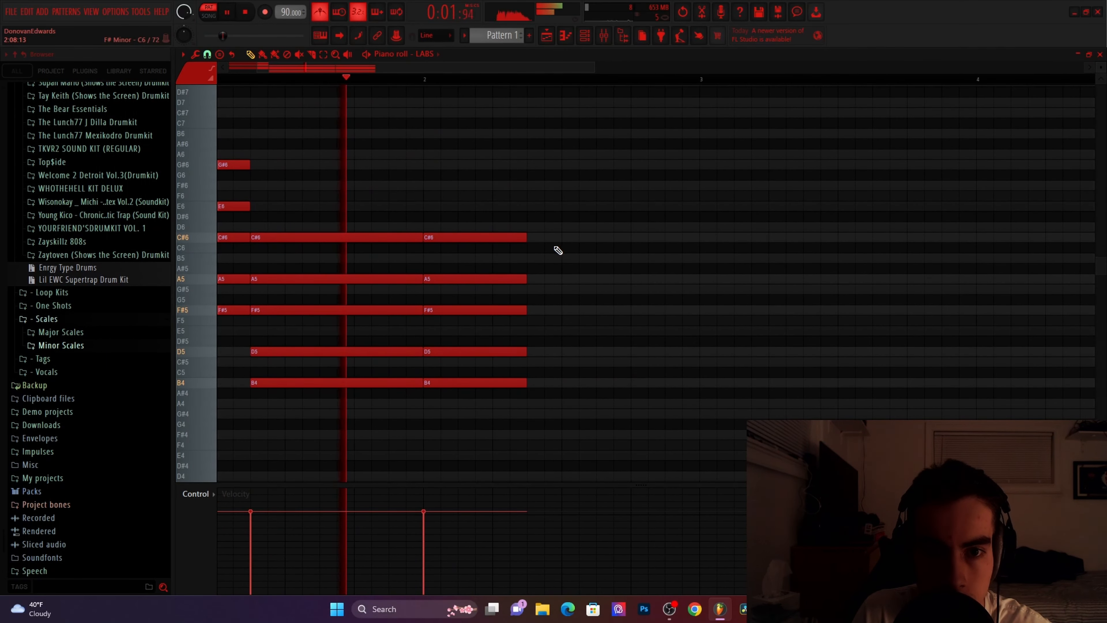
pyautogui.press('space')
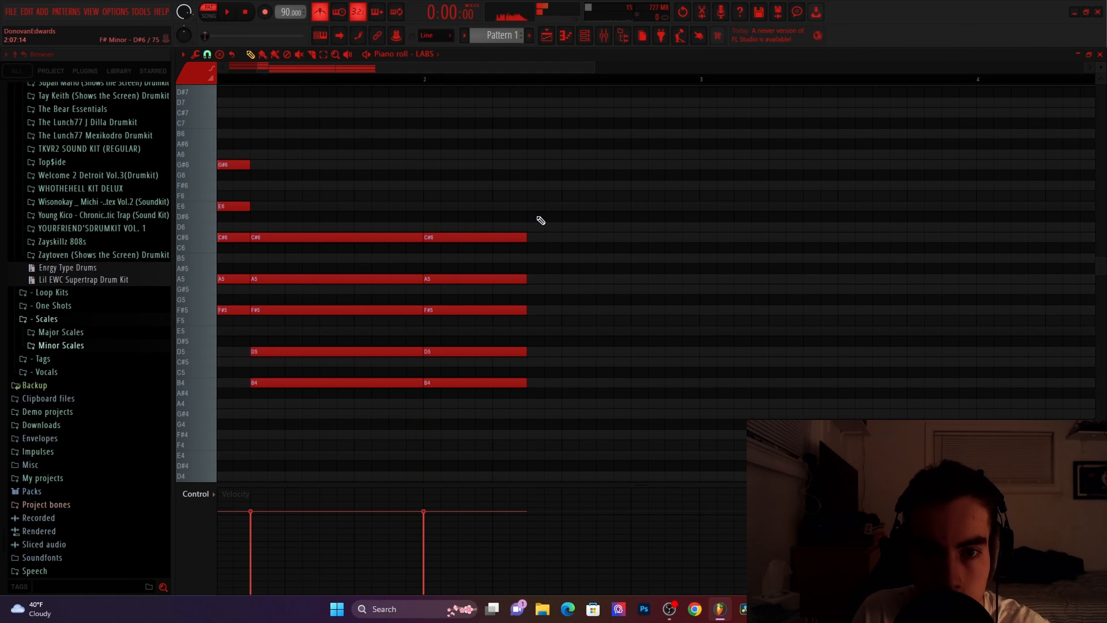
# After the third chord, add a six-step E6 note followed by a four-step D6 note filling the rest of bar 2
pyautogui.click(529, 185)
pyautogui.rightClick(533, 186)
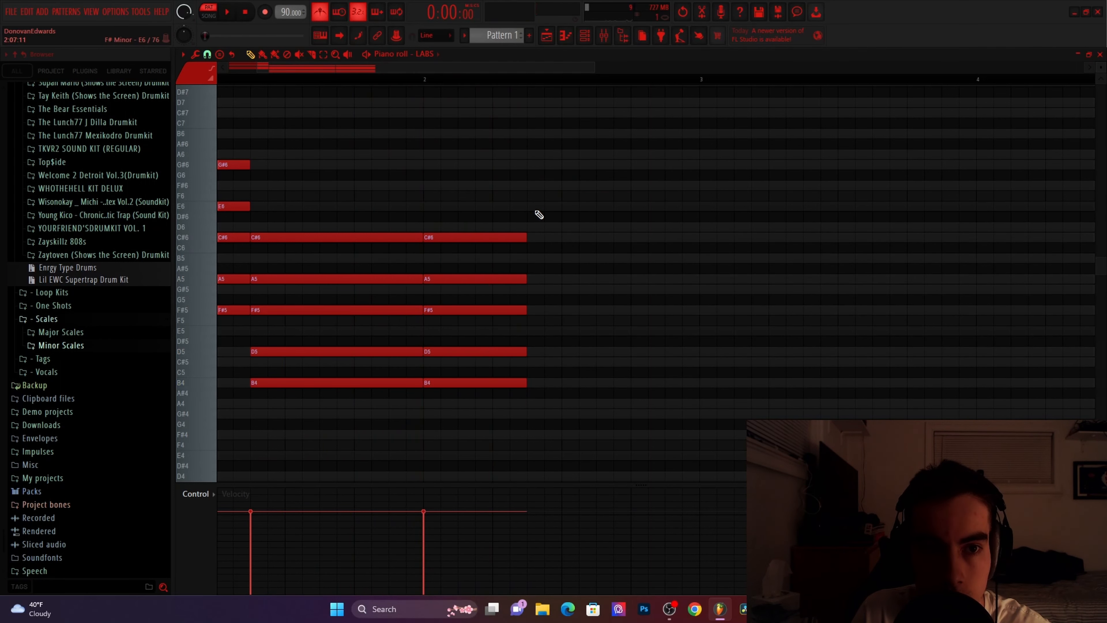
pyautogui.scroll(-3, 539, 215)
pyautogui.click(483, 186)
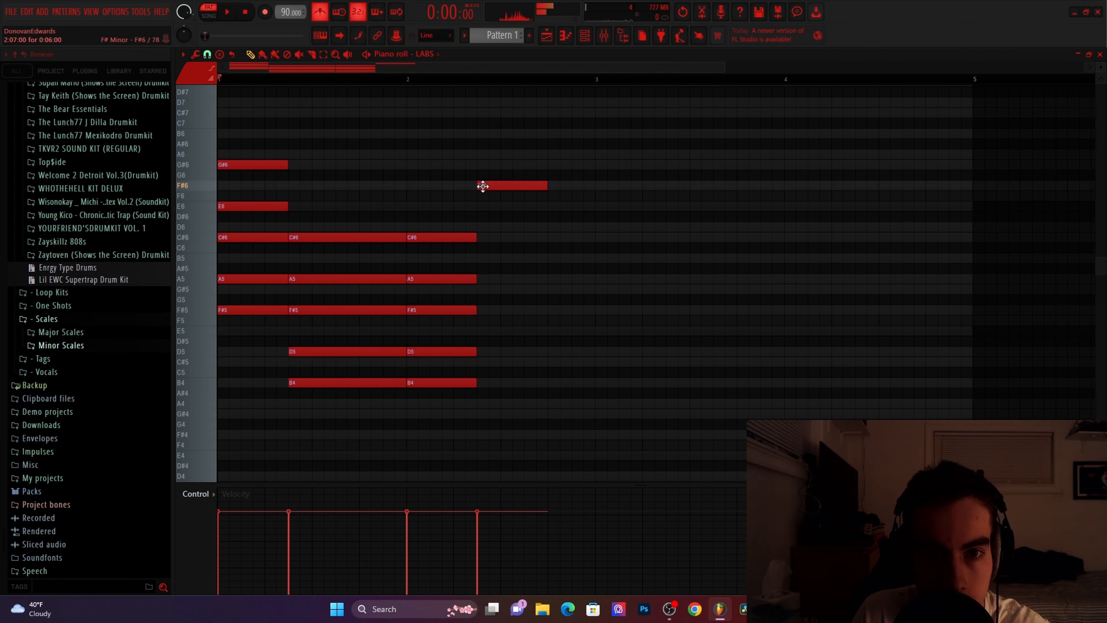
pyautogui.moveTo(483, 186); pyautogui.dragTo(483, 207)
pyautogui.click(549, 226)
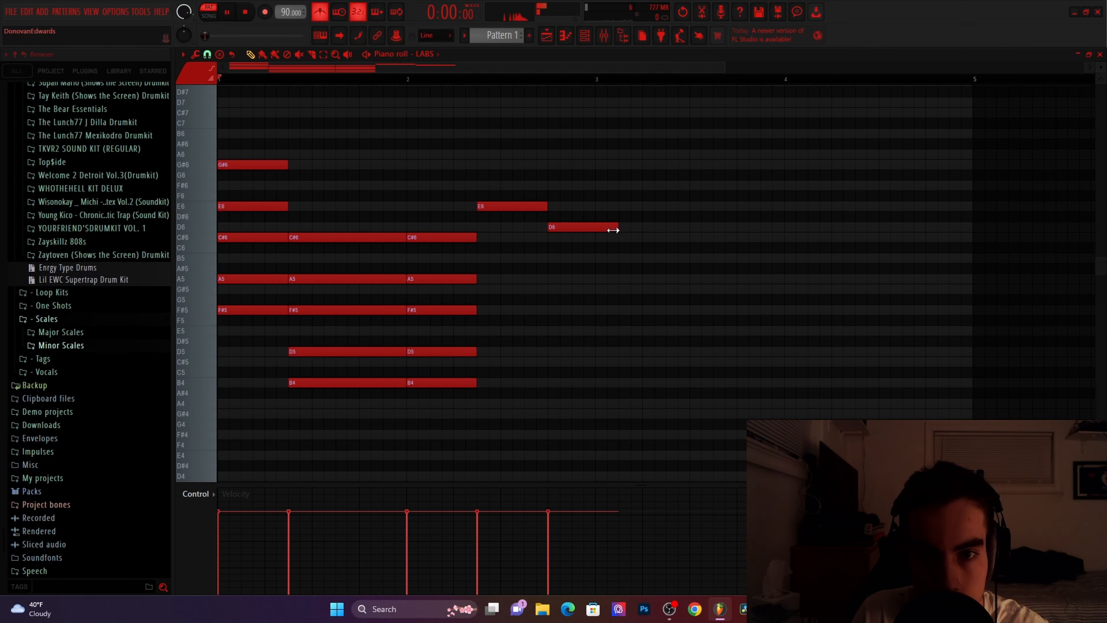
pyautogui.moveTo(613, 230); pyautogui.dragTo(594, 230)
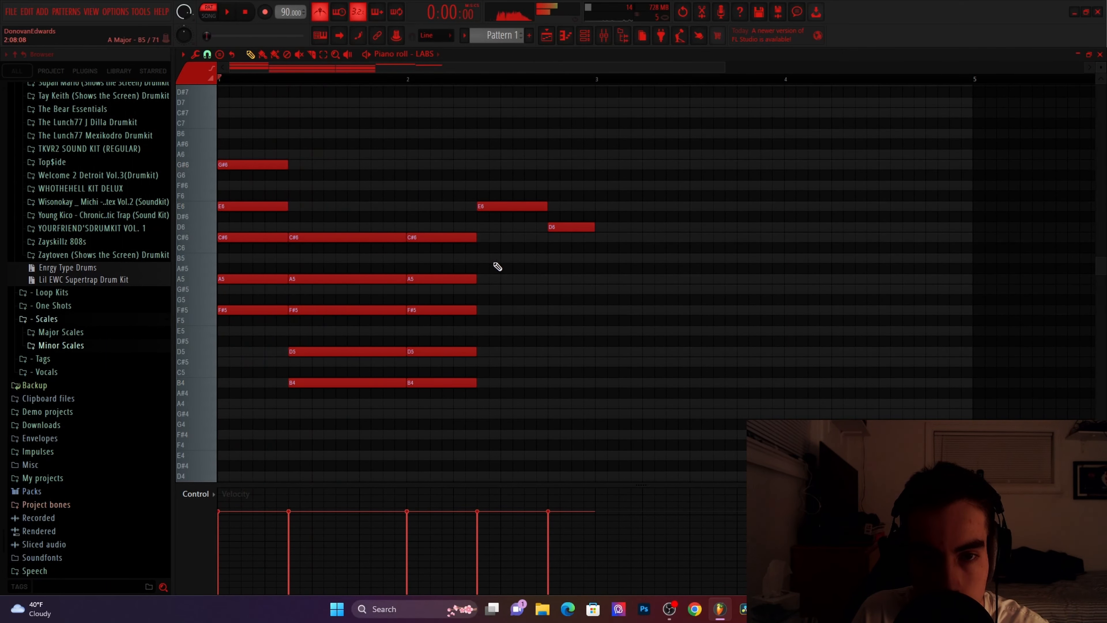
# Audition individual pitches, including F#5, on the piano roll's keyboard against the existing chords
pyautogui.scroll(3, 497, 267)
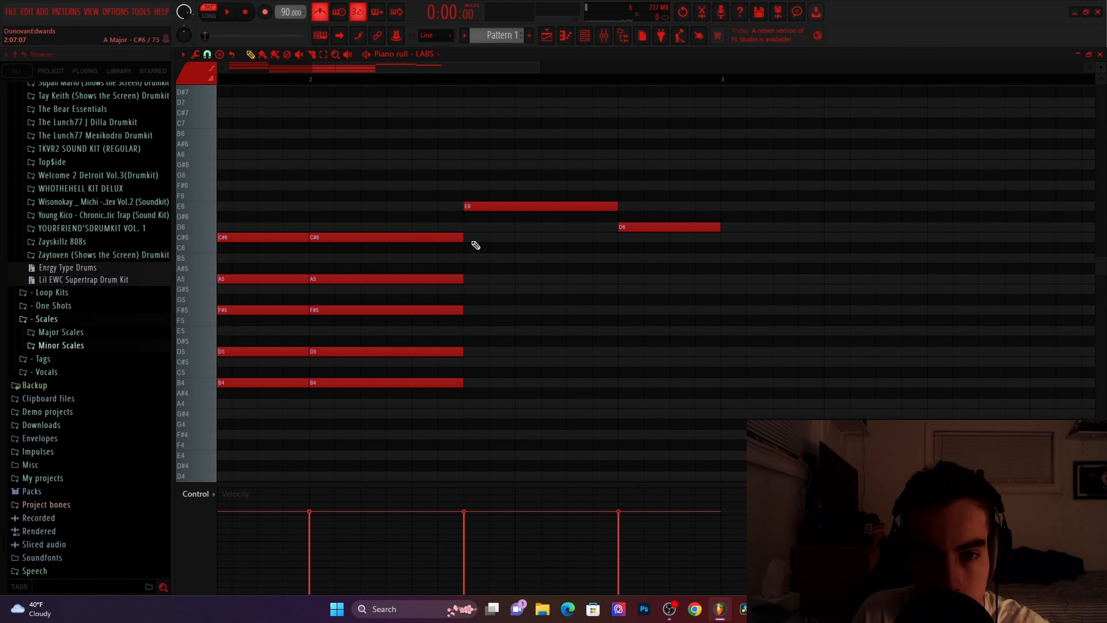
pyautogui.scroll(-3, 490, 301)
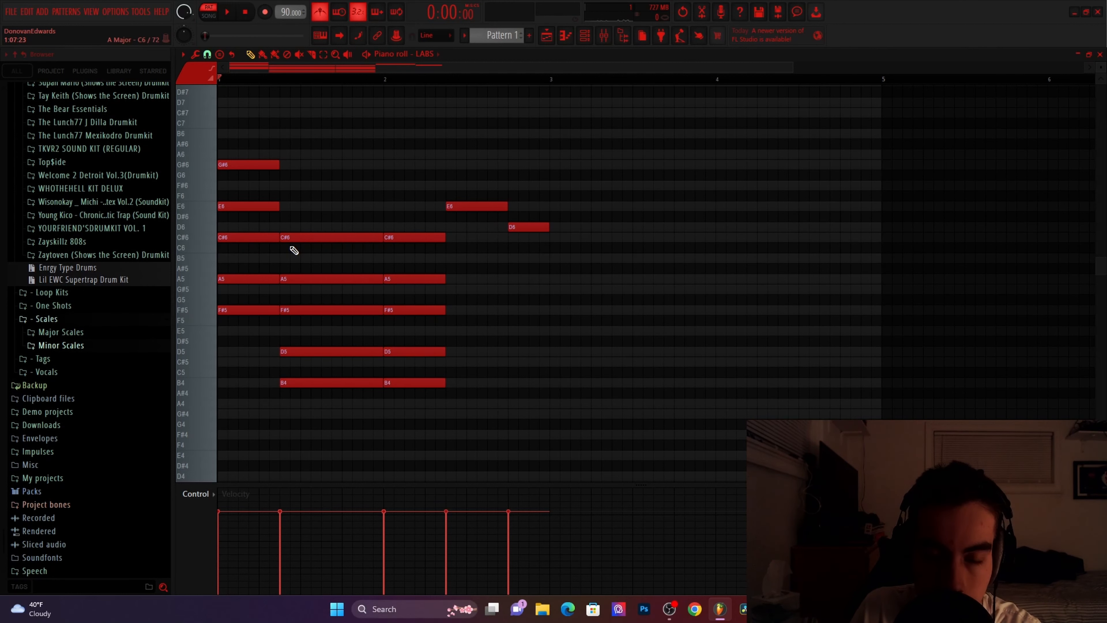
pyautogui.click(201, 241)
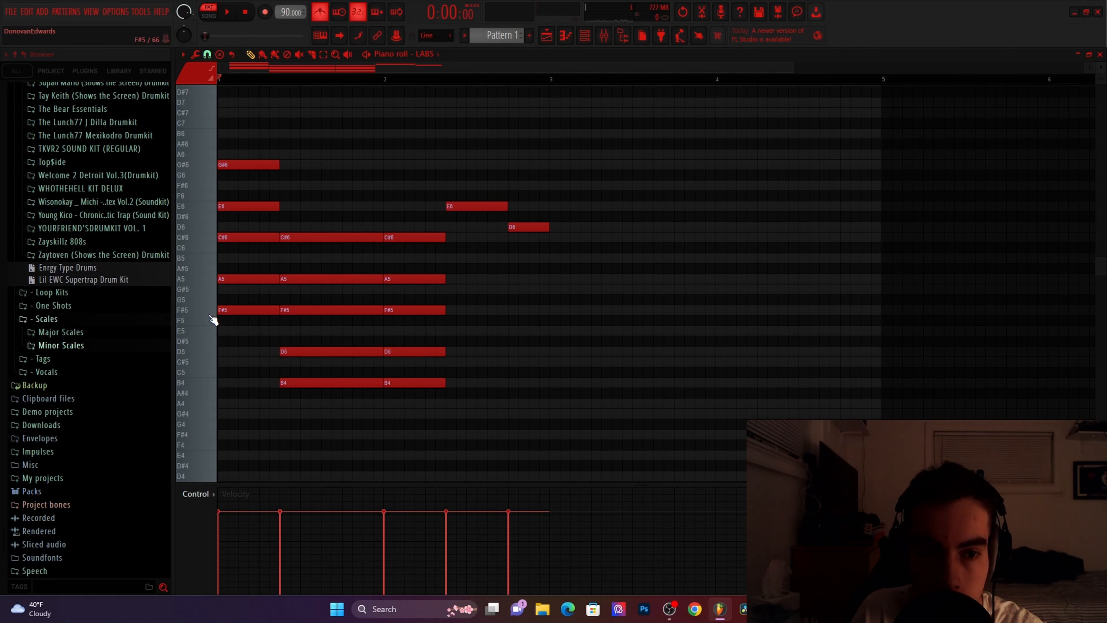
pyautogui.click(211, 313)
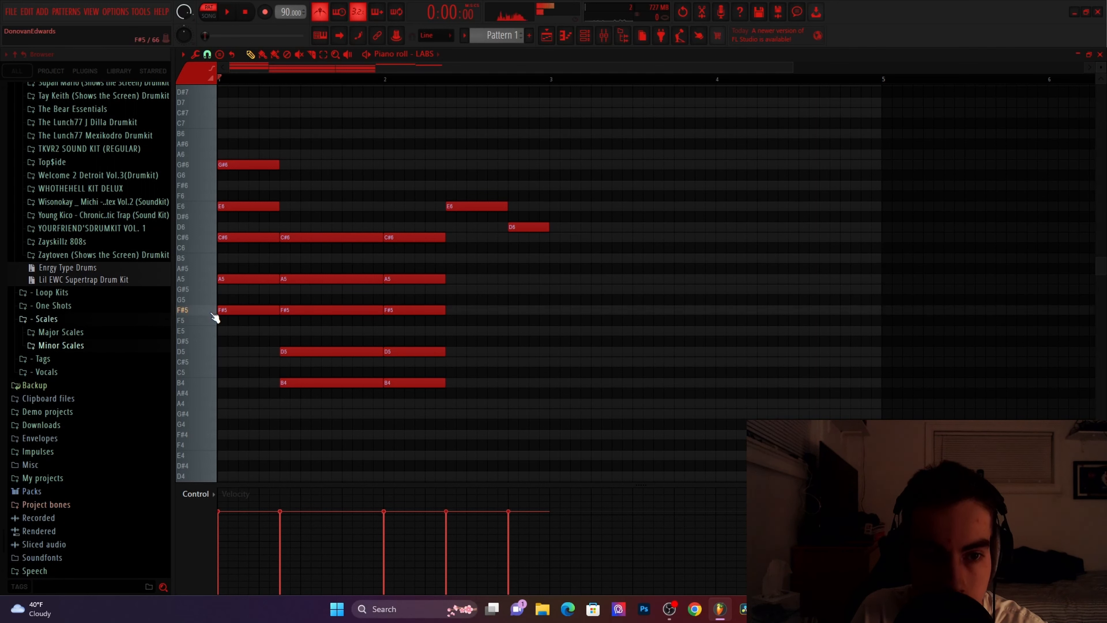
pyautogui.click(215, 243)
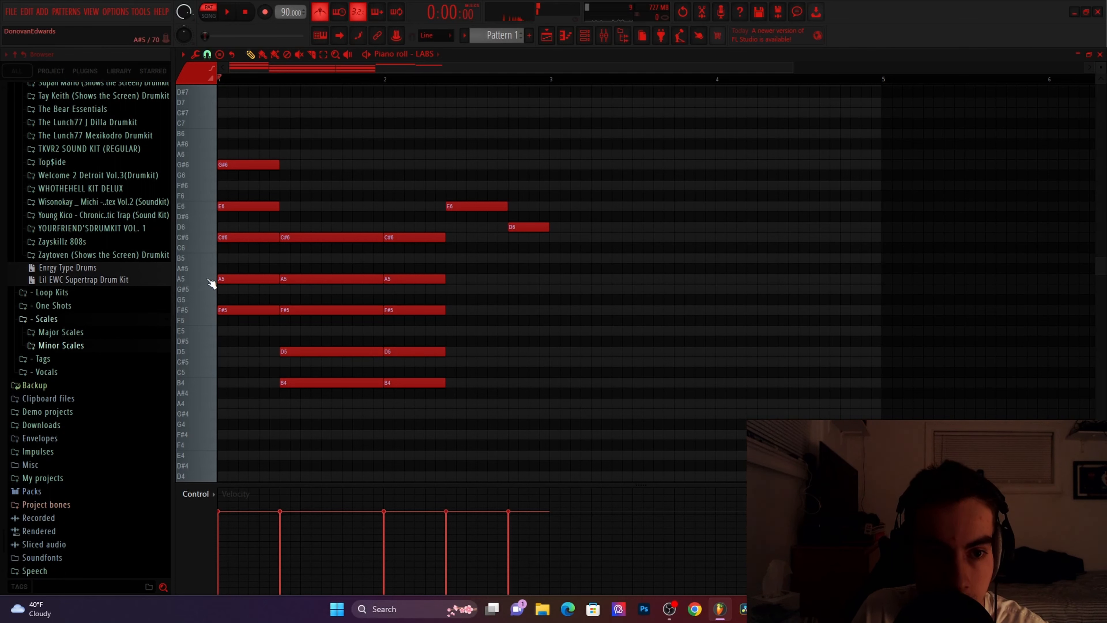
pyautogui.click(208, 366)
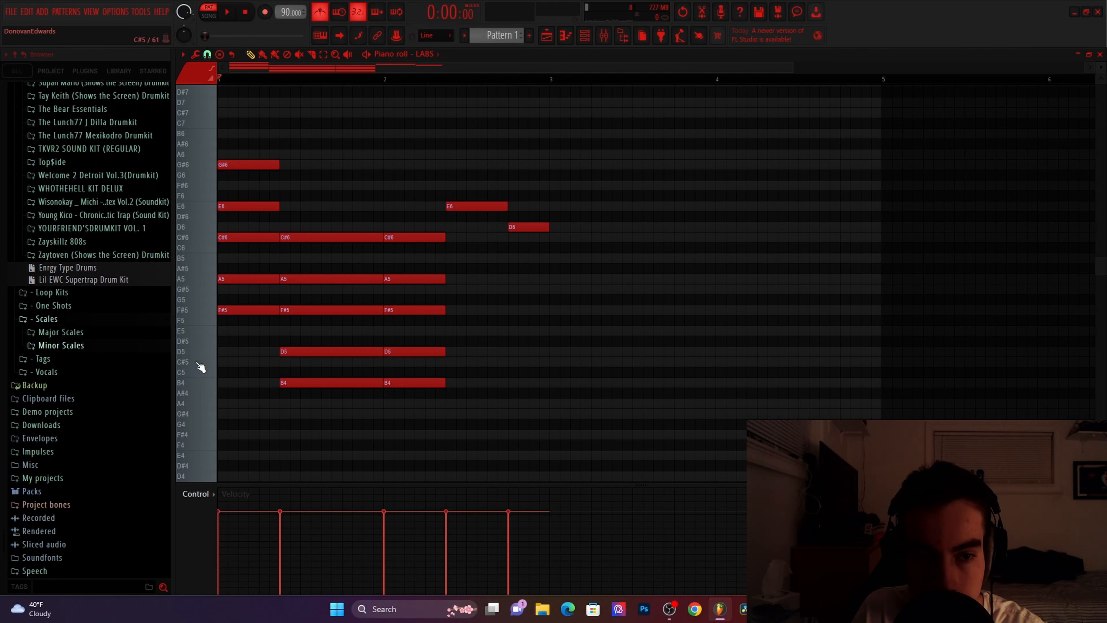
# Audition C#5, then stamp an Advanced chord of C#5, F5, G#5 and B5 under the E6 note in bar 2
pyautogui.click(200, 364)
pyautogui.click(203, 367)
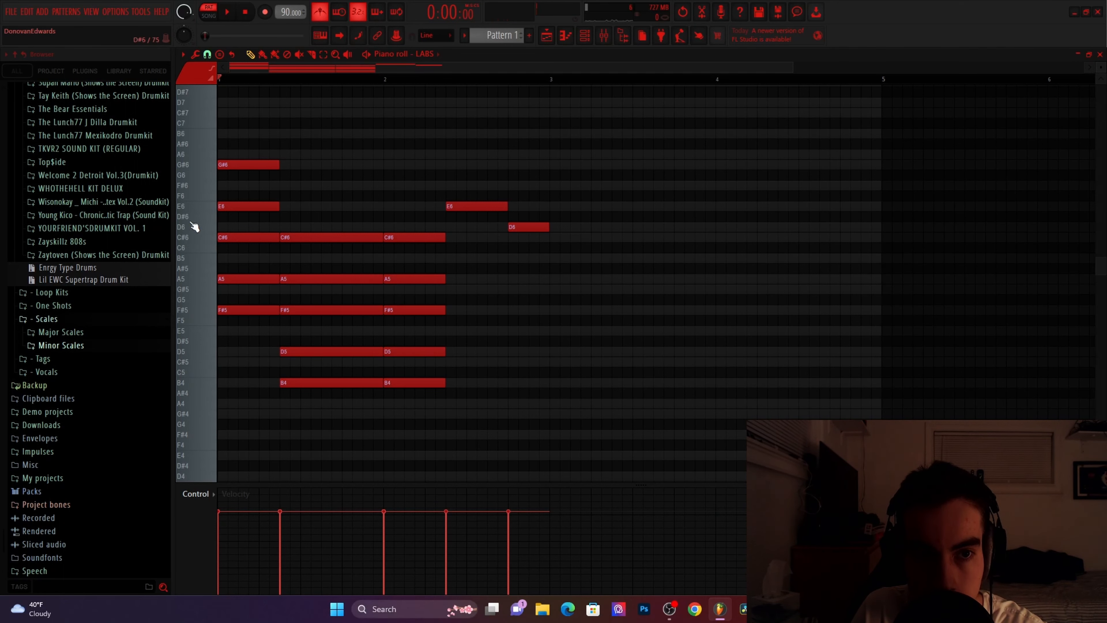
pyautogui.click(219, 54)
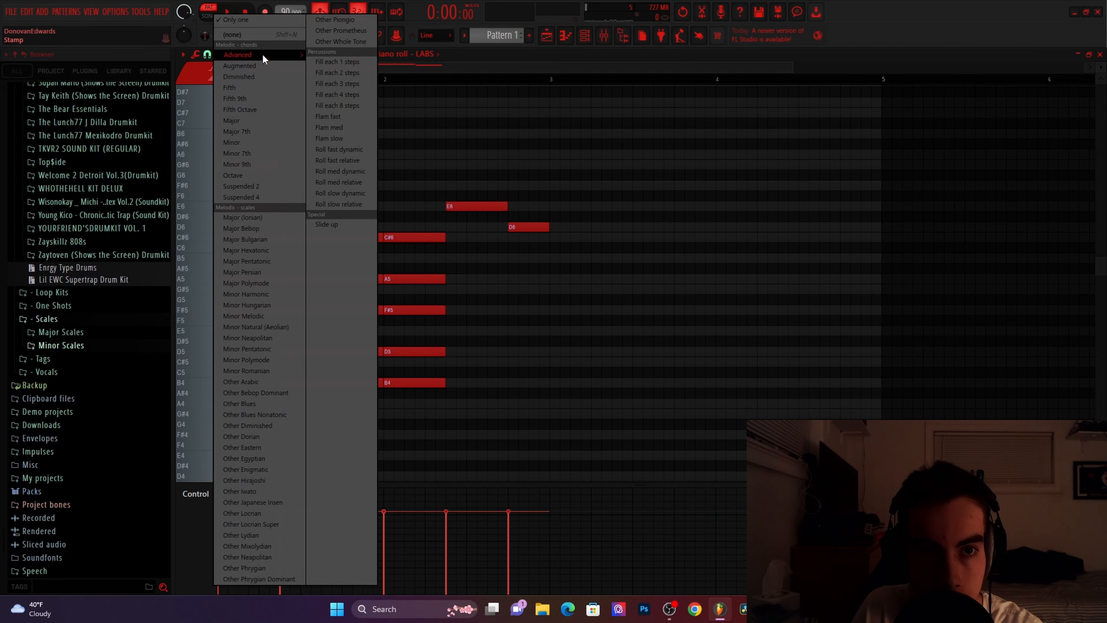
pyautogui.click(335, 53)
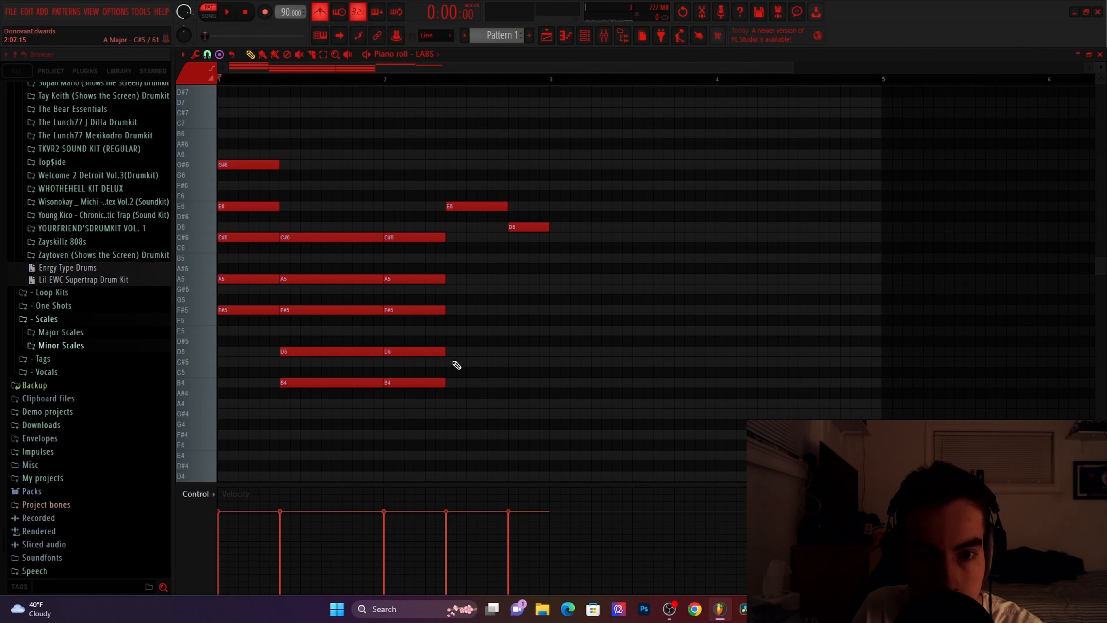
pyautogui.click(220, 57)
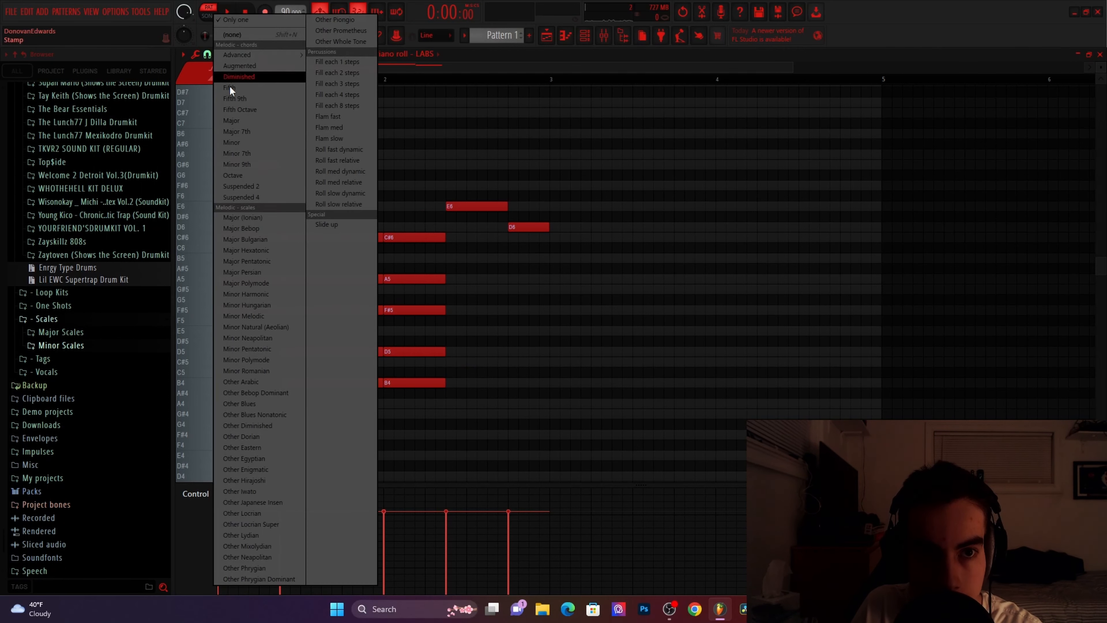
pyautogui.moveTo(275, 55)
pyautogui.click(339, 57)
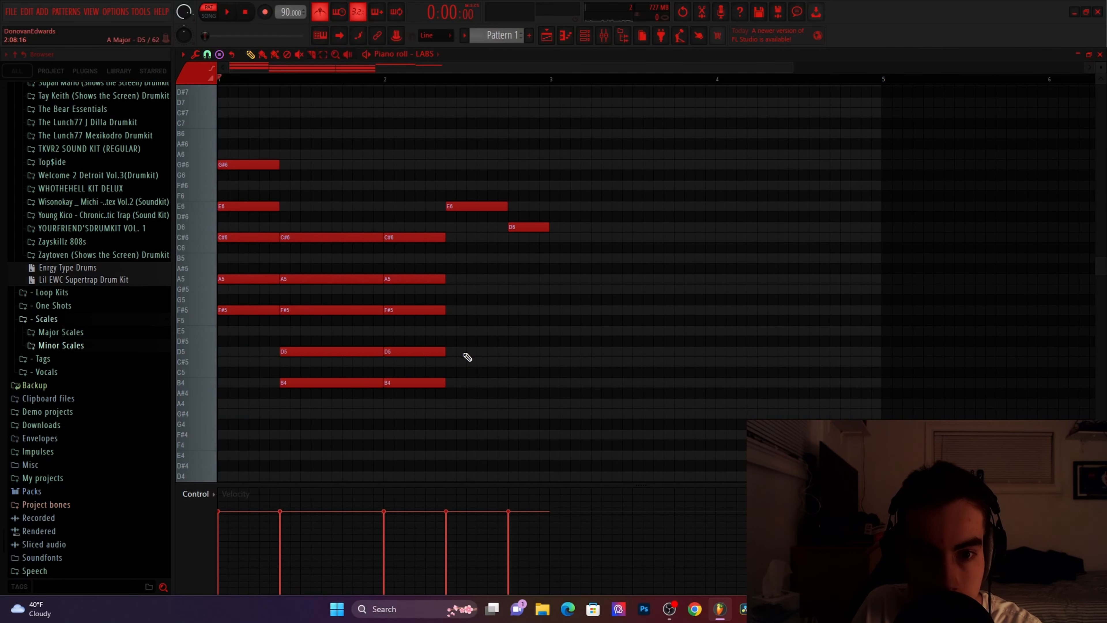
pyautogui.click(453, 366)
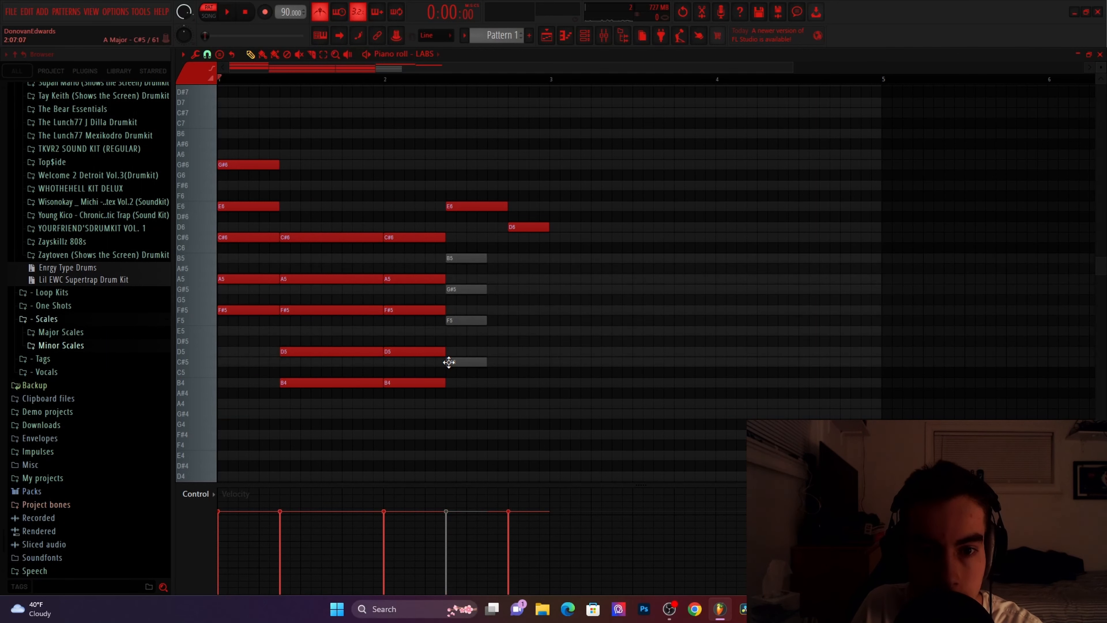
# Extend the stamped chord to six steps, place a four-step copy under the D6 note, and play the progression
pyautogui.moveTo(463, 264); pyautogui.dragTo(550, 361)
pyautogui.hotkey('ctrl', 'b')
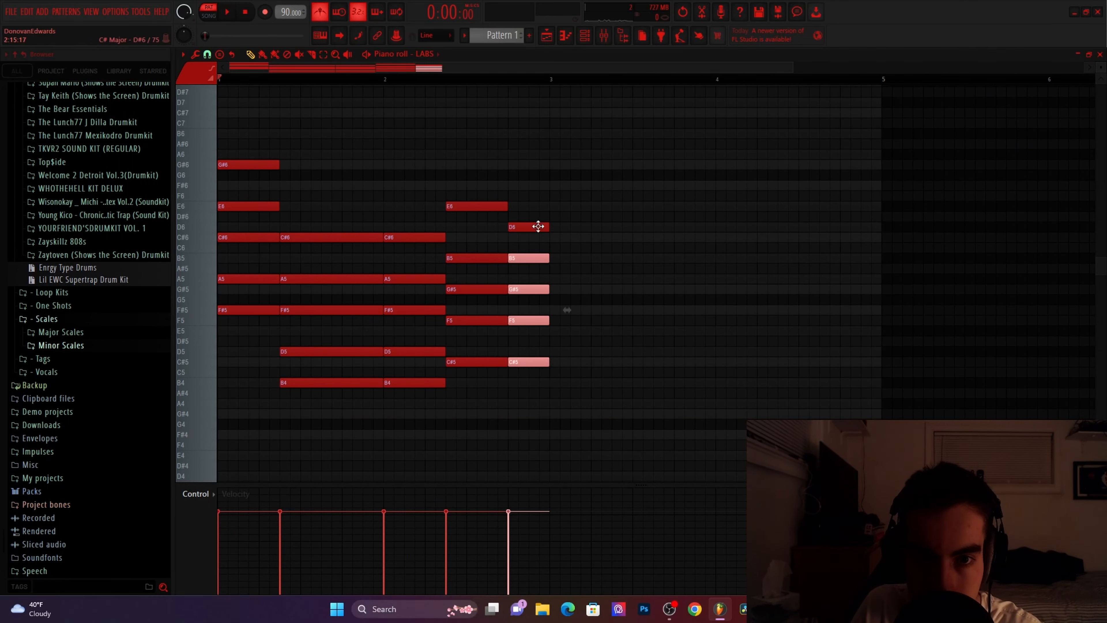
pyautogui.keyDown('ctrl'); pyautogui.click(591, 257); pyautogui.keyUp('ctrl')
pyautogui.press('space')
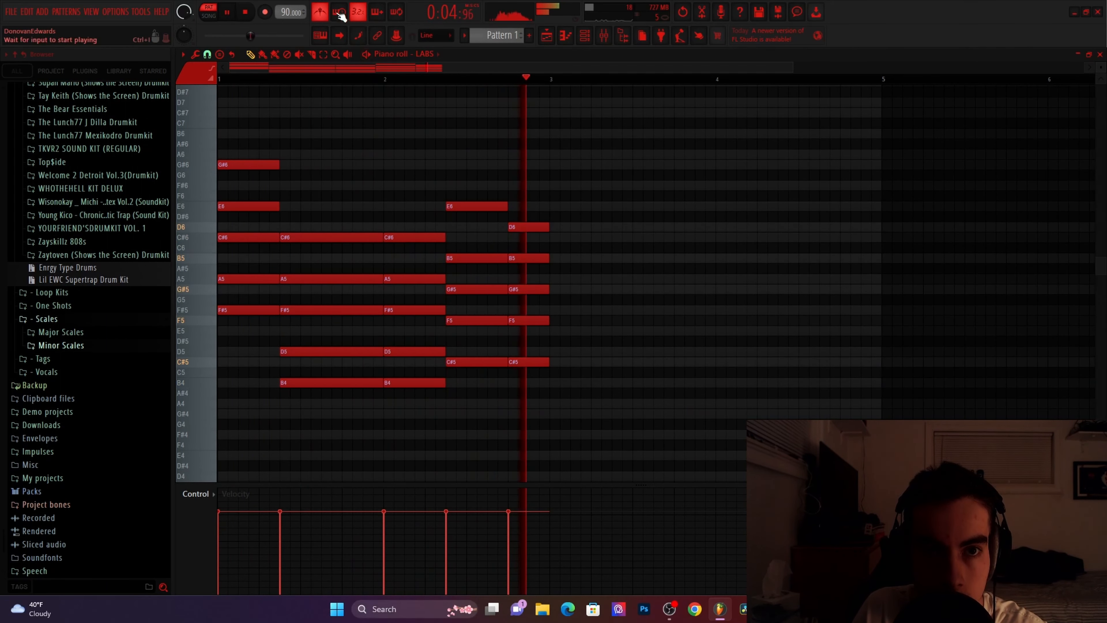
pyautogui.press('space')
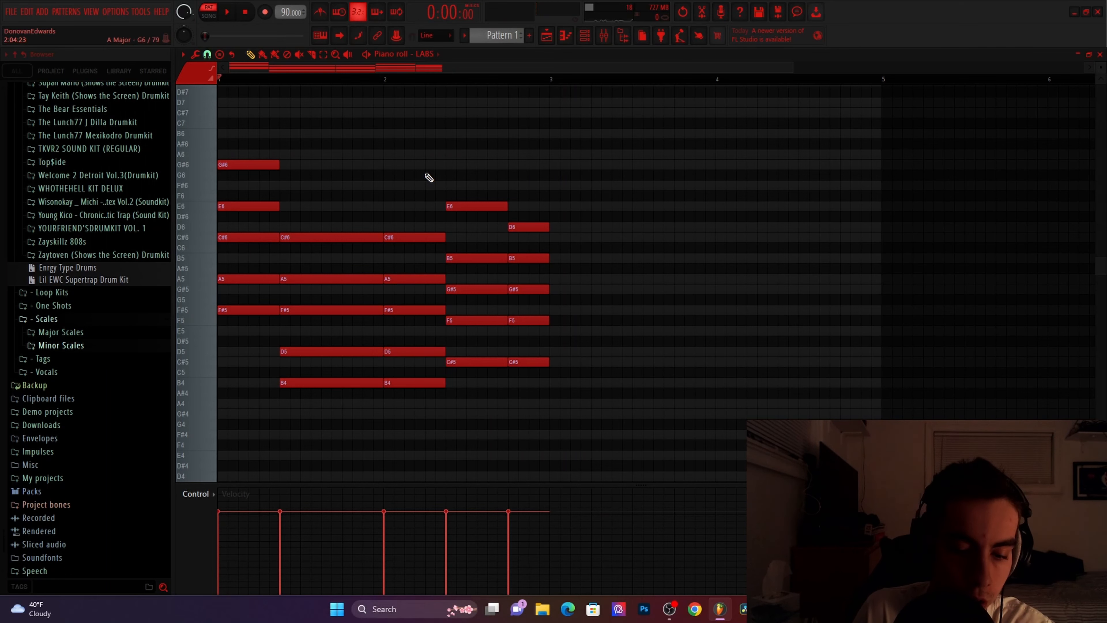
# Duplicate the two-bar progression into bars 3 and 4 and slightly randomize the velocities of all its notes
pyautogui.hotkey('ctrl', 'b')
pyautogui.hotkey('ctrl', 'd')
pyautogui.scroll(-2, 429, 178)
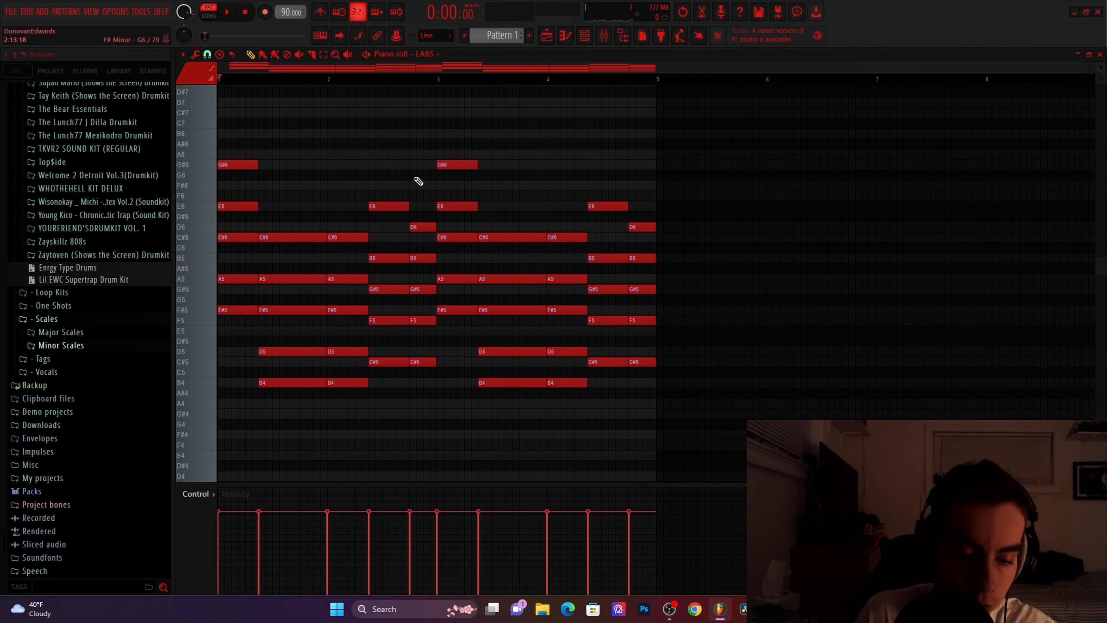
pyautogui.hotkey('alt', 'r')
pyautogui.moveTo(539, 286); pyautogui.dragTo(539, 278)
pyautogui.click(624, 348)
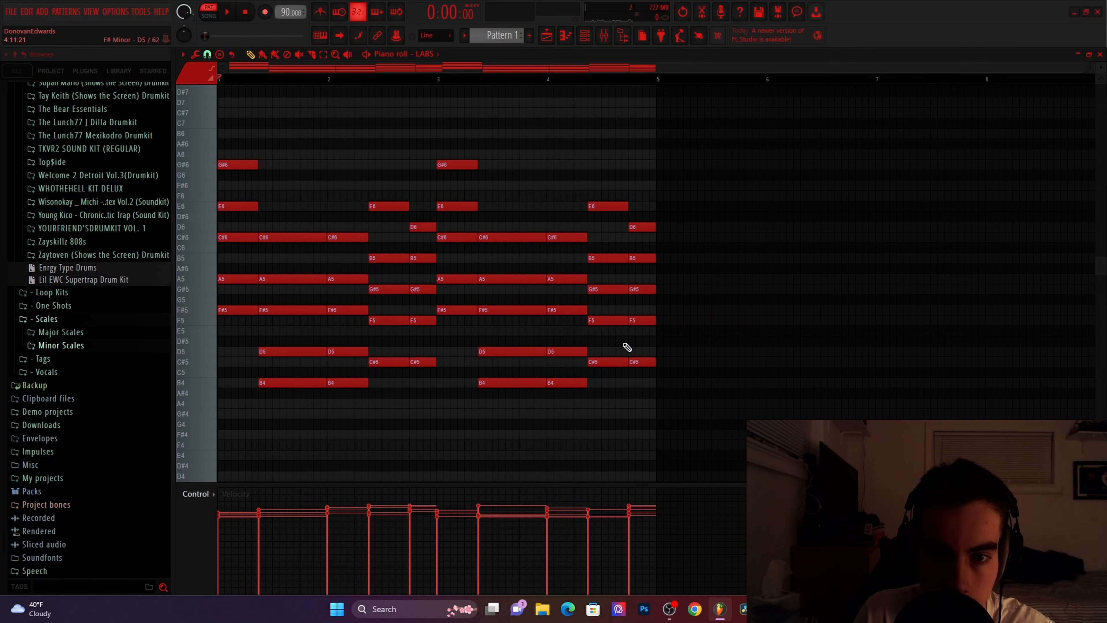
pyautogui.press('space')
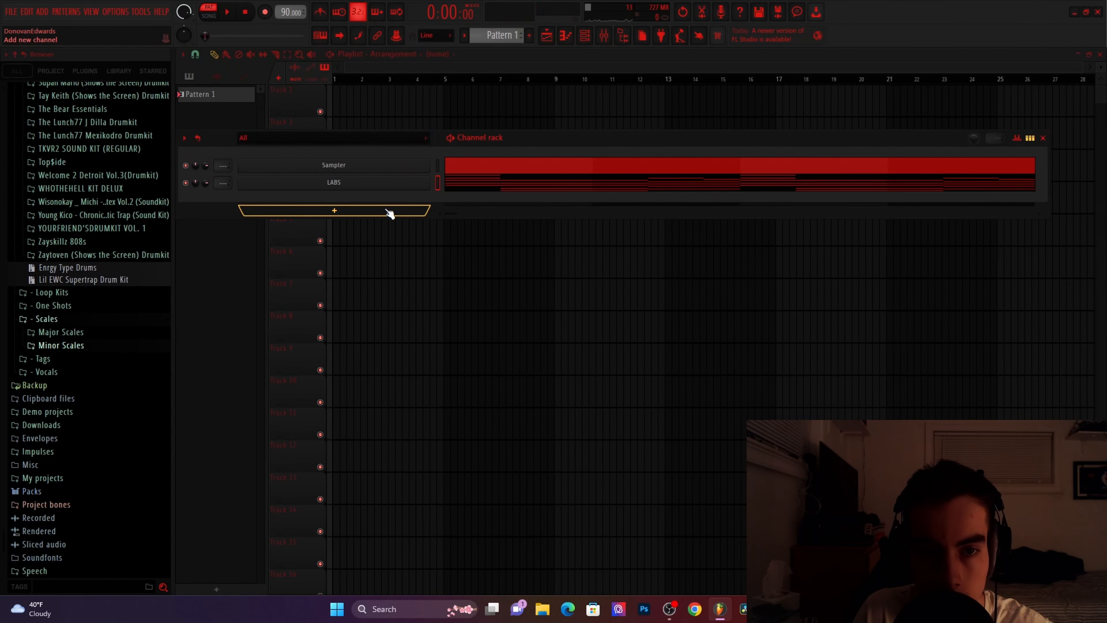
# Add a ZENOLOGY instrument channel and search its tone browser for "harp"
pyautogui.click(389, 213)
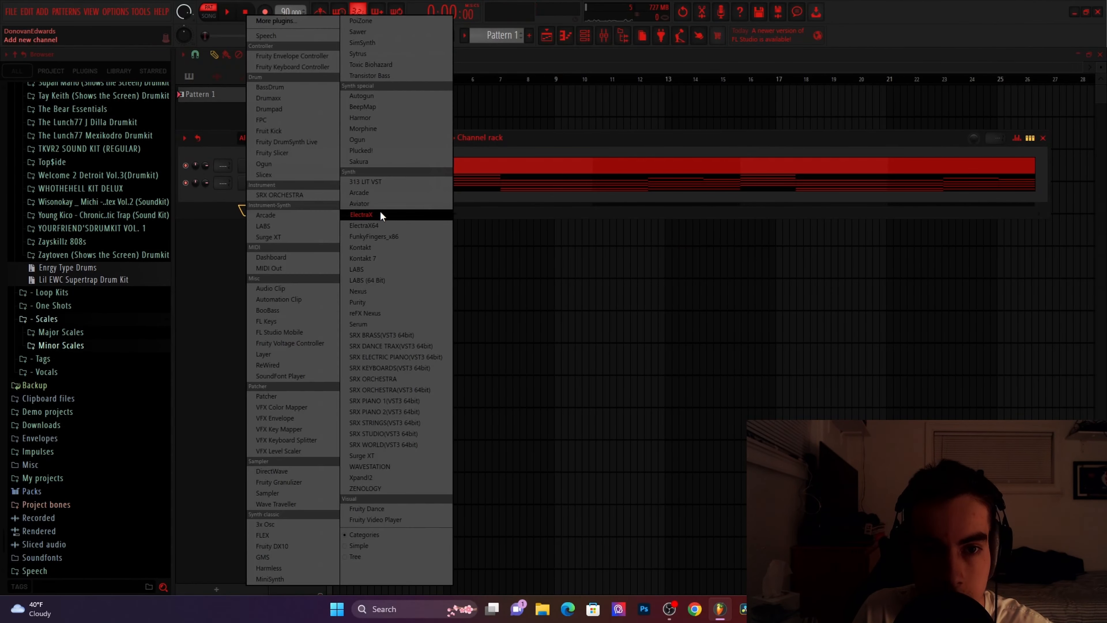
pyautogui.click(385, 485)
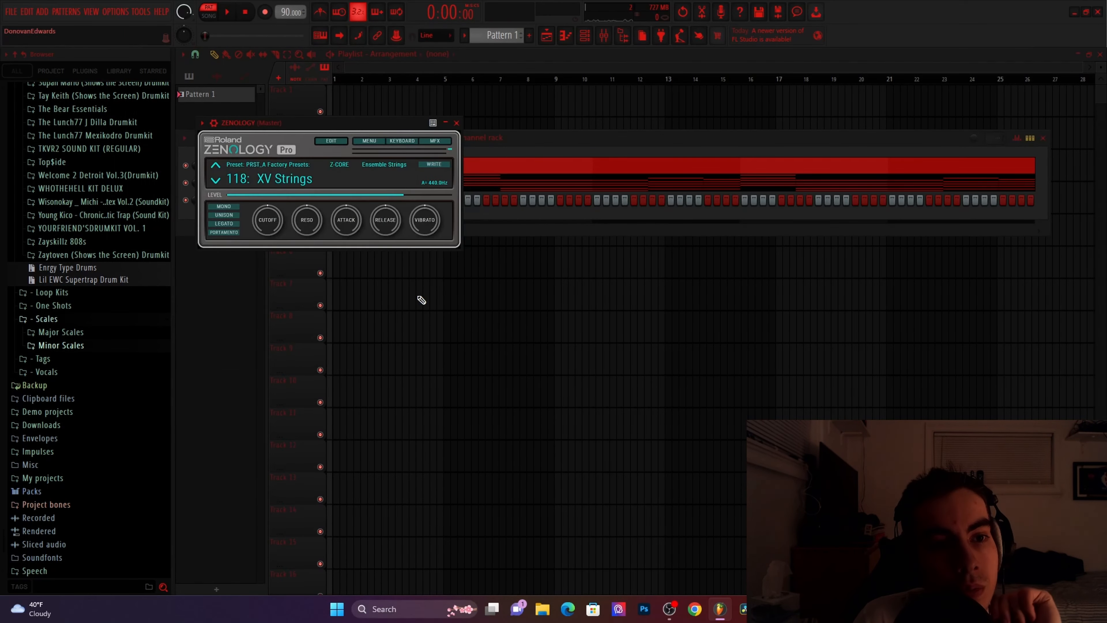
pyautogui.click(235, 170)
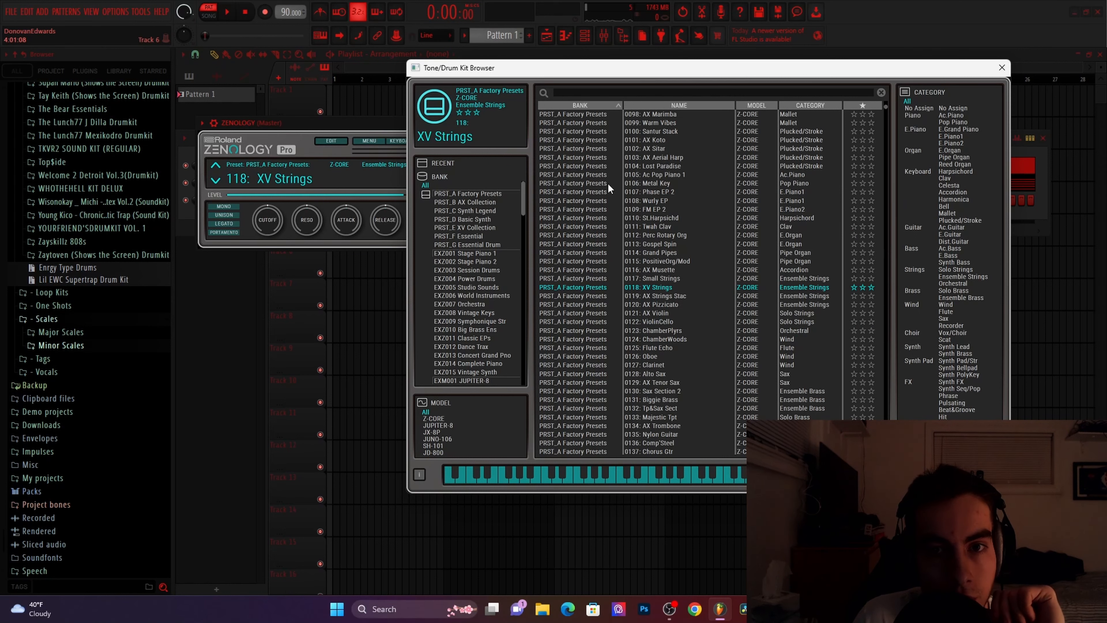
pyautogui.click(565, 93)
pyautogui.write('harp')
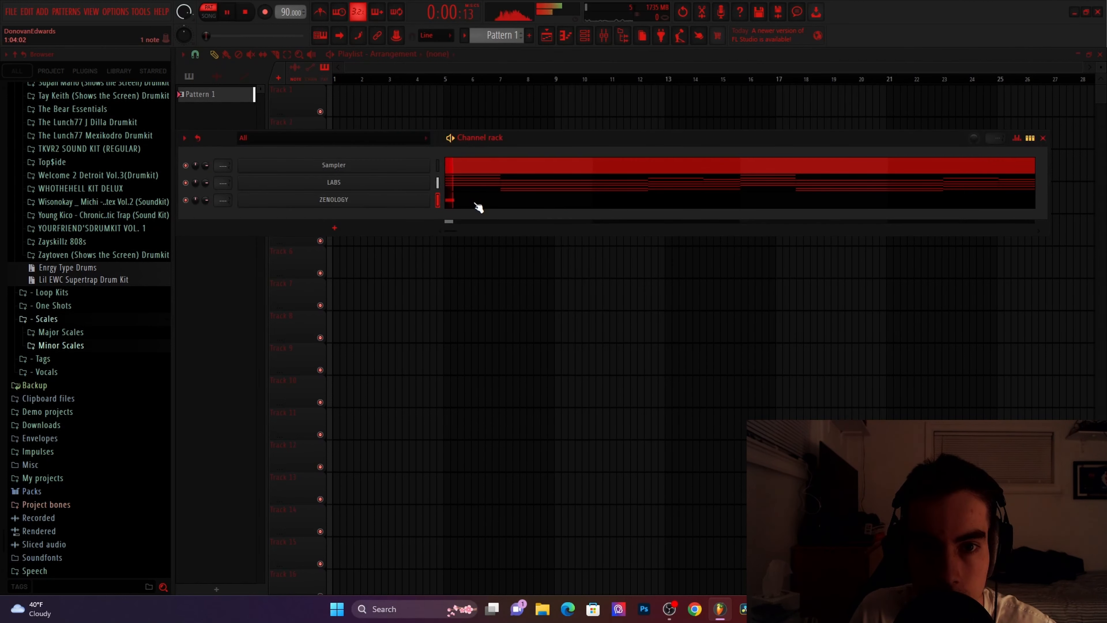
# In ZENOLOGY's piano roll, add one-step G#6, A6 and G#6 notes directly after the F#6 note in bar 1
pyautogui.click(474, 203)
pyautogui.press('space')
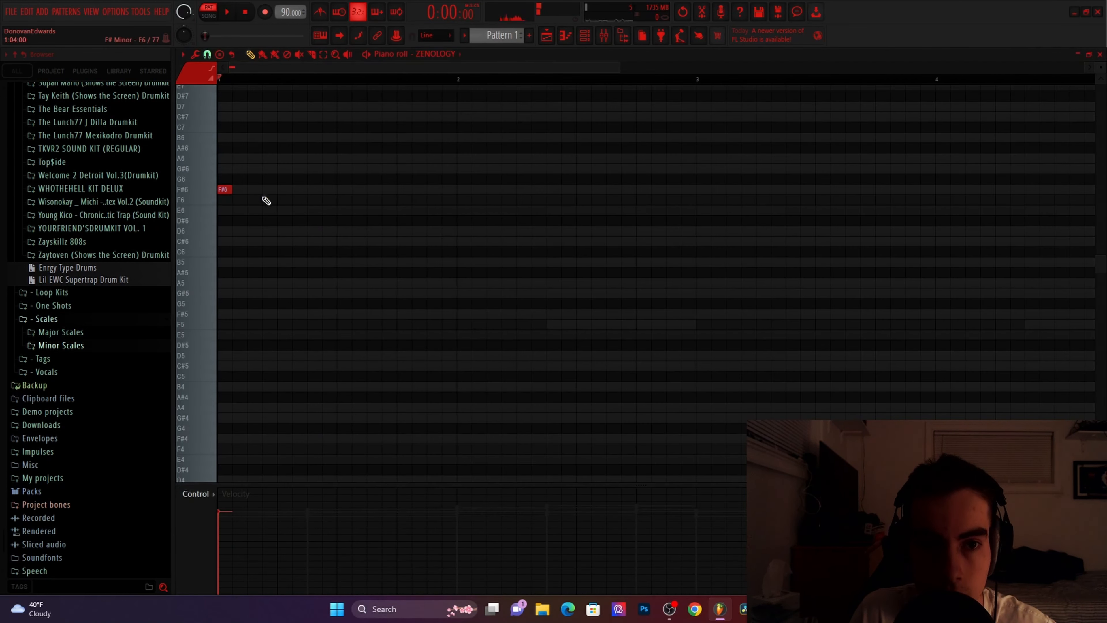
pyautogui.scroll(2, 338, 204)
pyautogui.scroll(1, 300, 205)
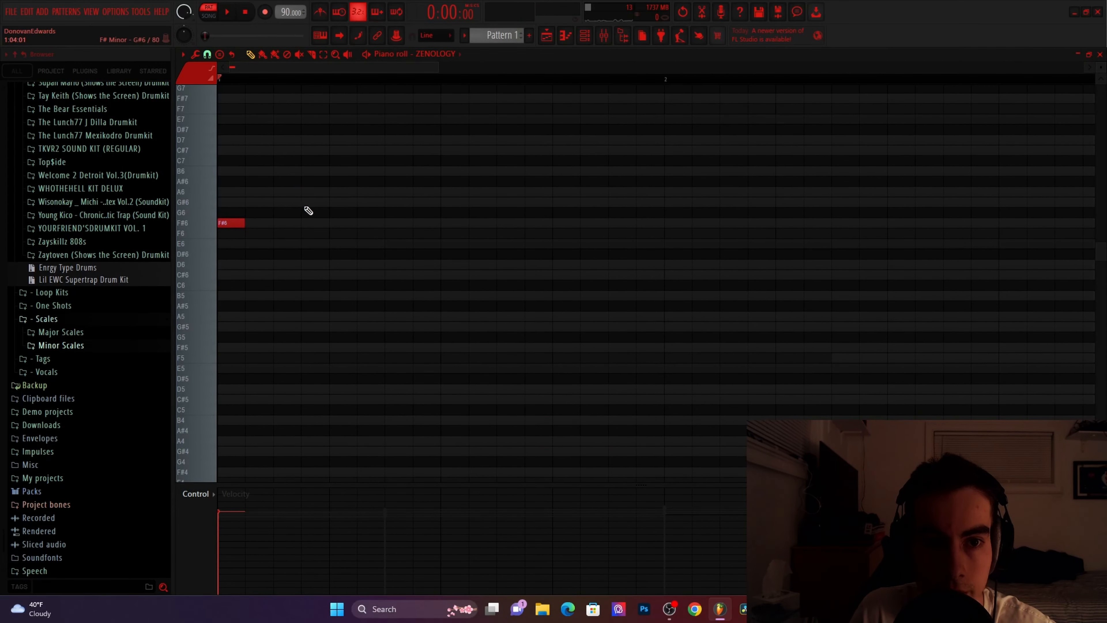
pyautogui.click(261, 204)
pyautogui.click(288, 192)
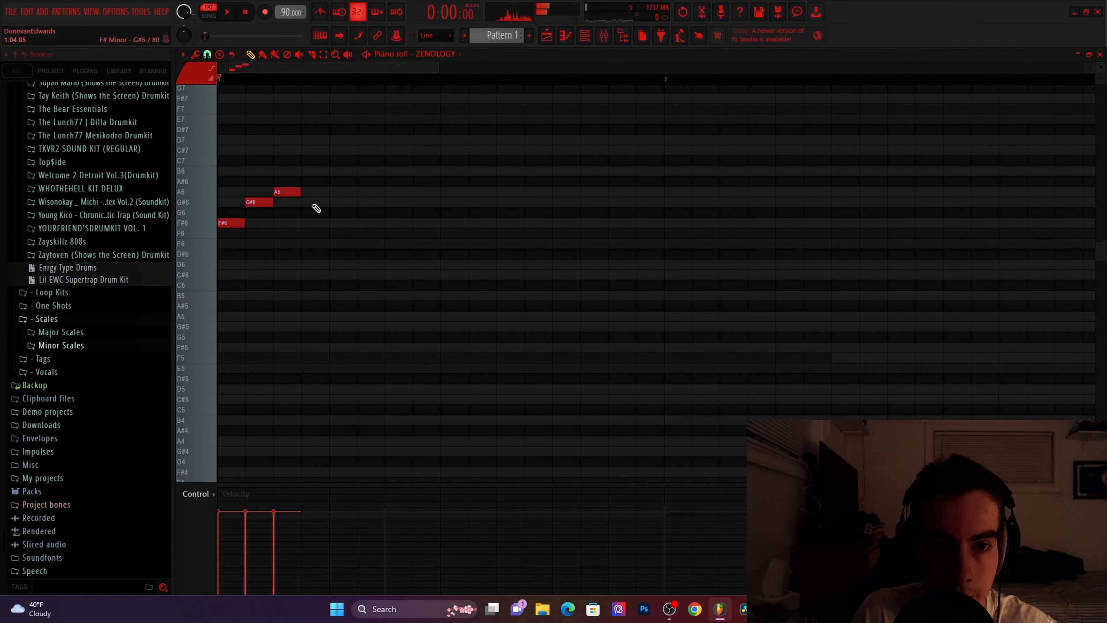
pyautogui.click(316, 203)
# Duplicate the four-note F#6, G#6, A6, G#6 figure back to back until it fills all four bars
pyautogui.scroll(-3, 331, 251)
pyautogui.press('space')
pyautogui.hotkey('ctrl', 'b')
pyautogui.hotkey('ctrl', 'b')
pyautogui.hotkey('ctrl', 'b')
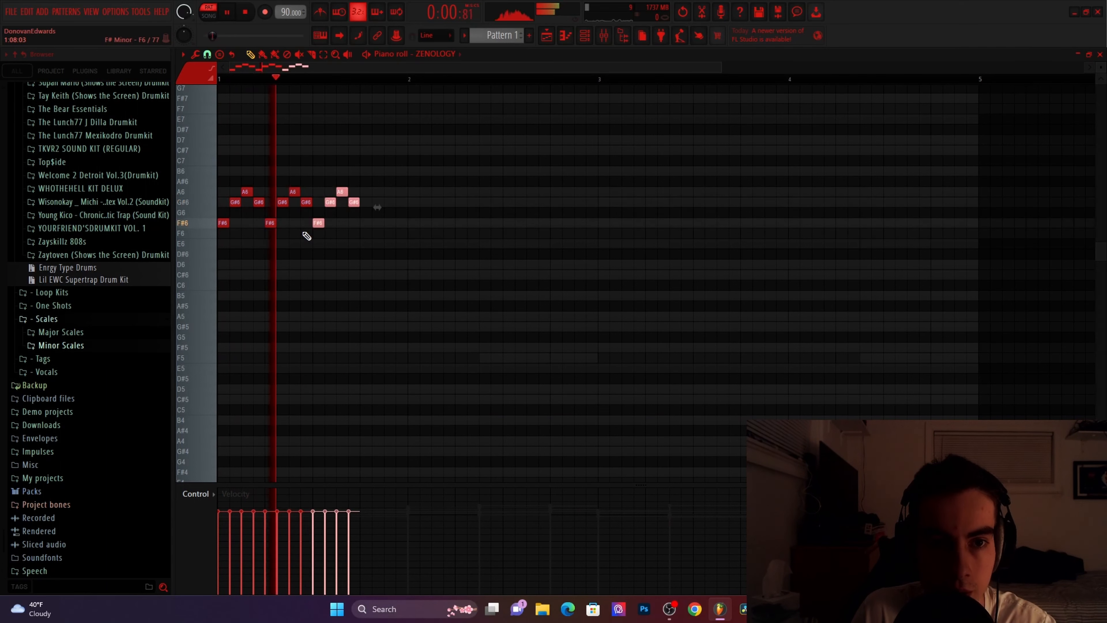
pyautogui.press('space')
pyautogui.hotkey('ctrl', 'b')
pyautogui.hotkey('ctrl', 'b')
pyautogui.hotkey('ctrl', 'b')
pyautogui.hotkey('ctrl', 'b')
pyautogui.hotkey('ctrl', 'b')
pyautogui.hotkey('ctrl', 'b')
pyautogui.hotkey('ctrl', 'b')
pyautogui.hotkey('ctrl', 'b')
pyautogui.hotkey('ctrl', 'b')
pyautogui.hotkey('ctrl', 'b')
pyautogui.hotkey('ctrl', 'b')
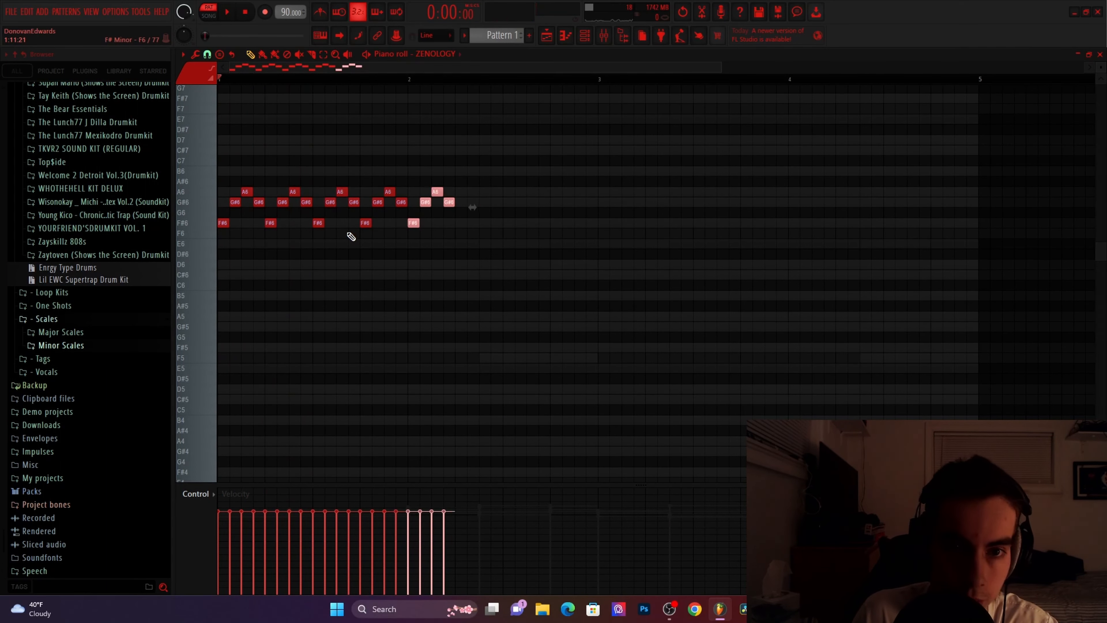
pyautogui.hotkey('ctrl', 'b')
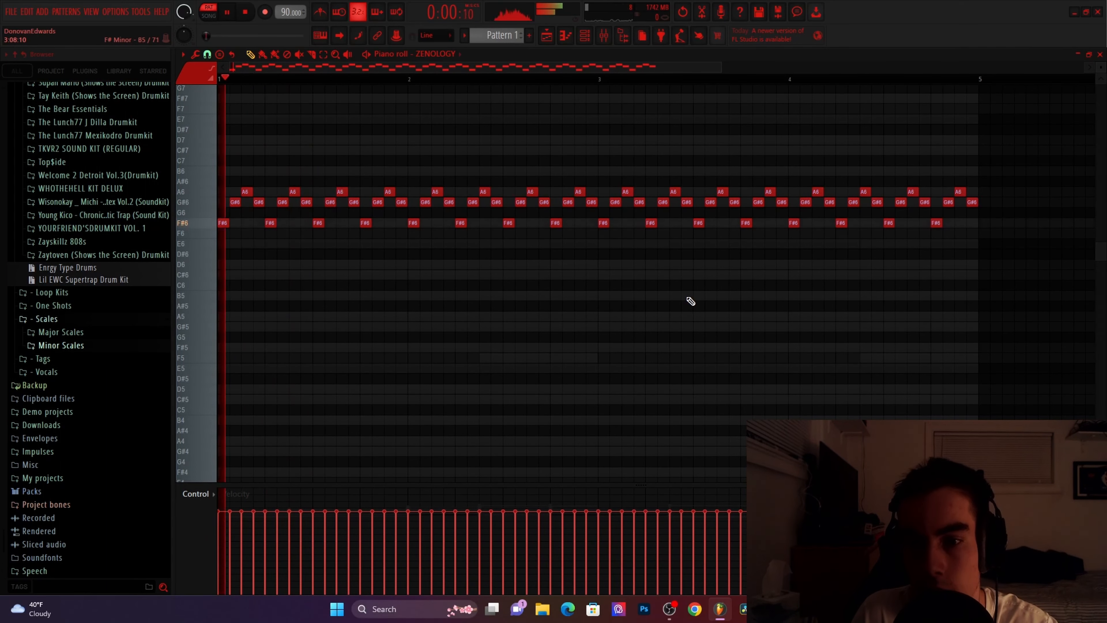
# Randomize the ZENOLOGY melody's note levels with a new seed, and transpose the whole melody down one octave during playback
pyautogui.hotkey('ctrl', 'd')
pyautogui.hotkey('alt', 'r')
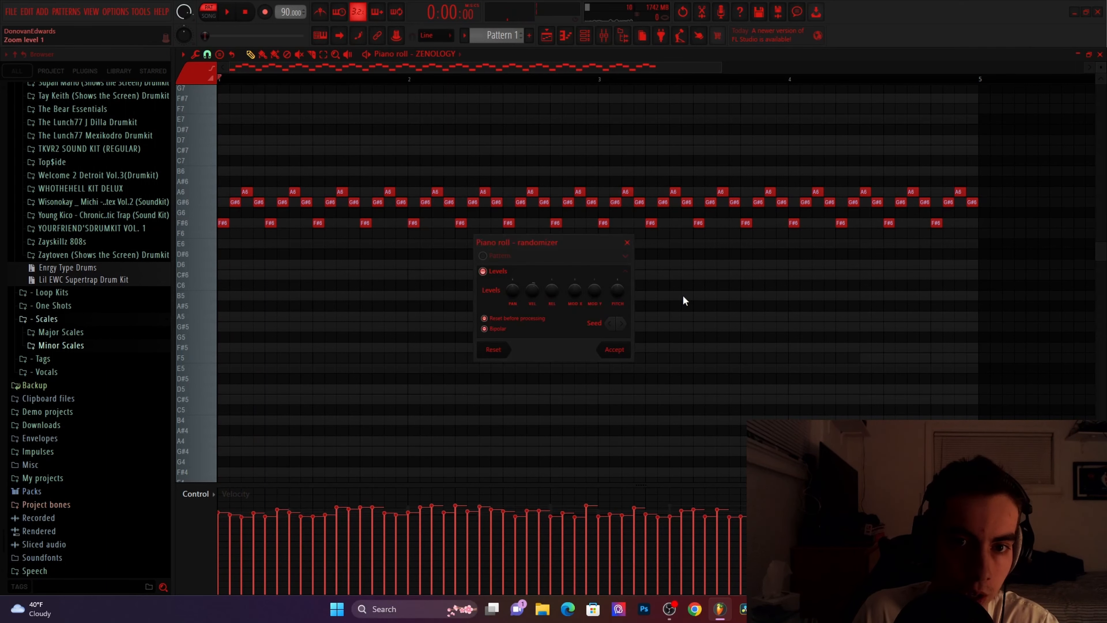
pyautogui.click(624, 324)
pyautogui.click(624, 324)
pyautogui.press('Return')
pyautogui.press('space')
pyautogui.hotkey('ctrl', 'Down')
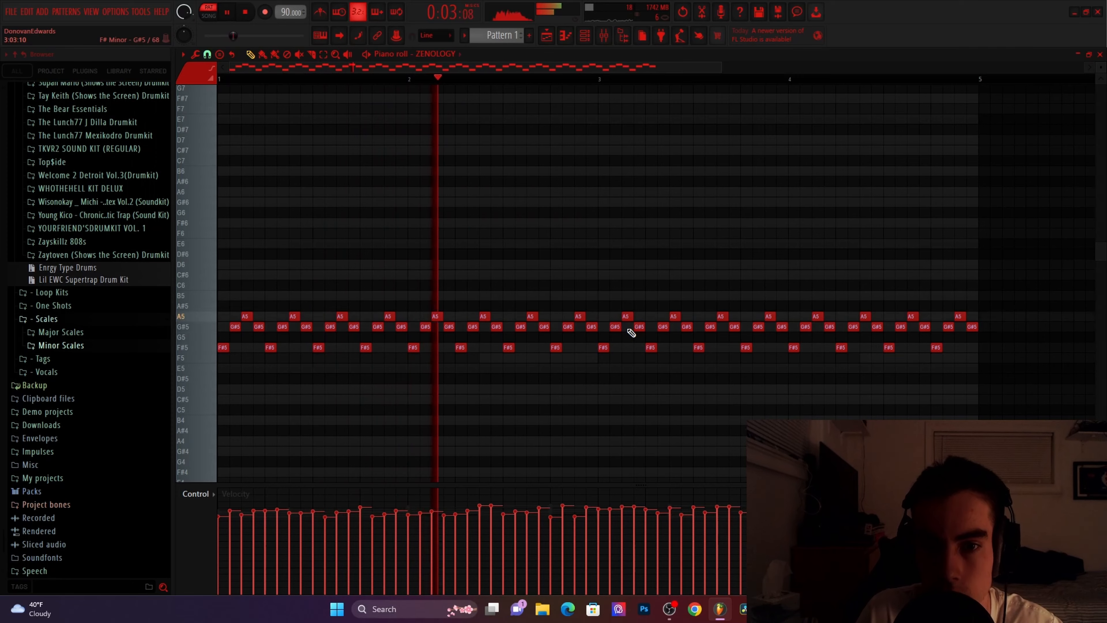
# Raise the melody notes on steps 13 and 14 of bar 2 to C#6 and B5, then play the pattern
pyautogui.scroll(5, 632, 333)
pyautogui.press('space')
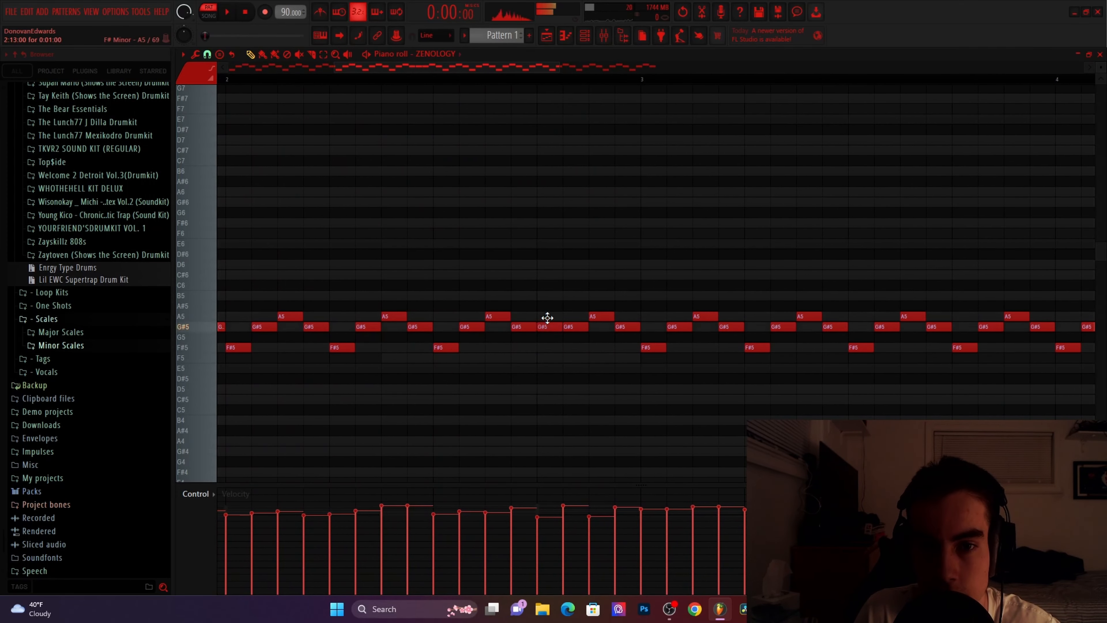
pyautogui.moveTo(547, 318); pyautogui.dragTo(545, 272)
pyautogui.moveTo(576, 326); pyautogui.dragTo(576, 294)
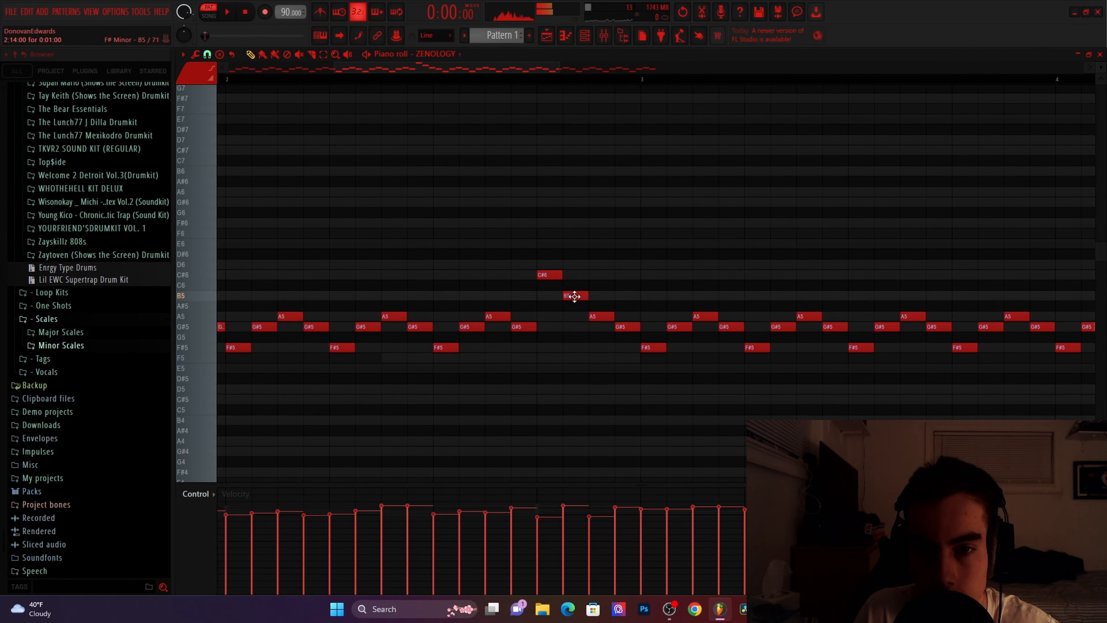
pyautogui.scroll(-5, 578, 294)
pyautogui.press('space')
# Raise the melody notes on steps 13 and 14 of bar 4 to C#6 and B5, and the final note to B5
pyautogui.scroll(5, 744, 308)
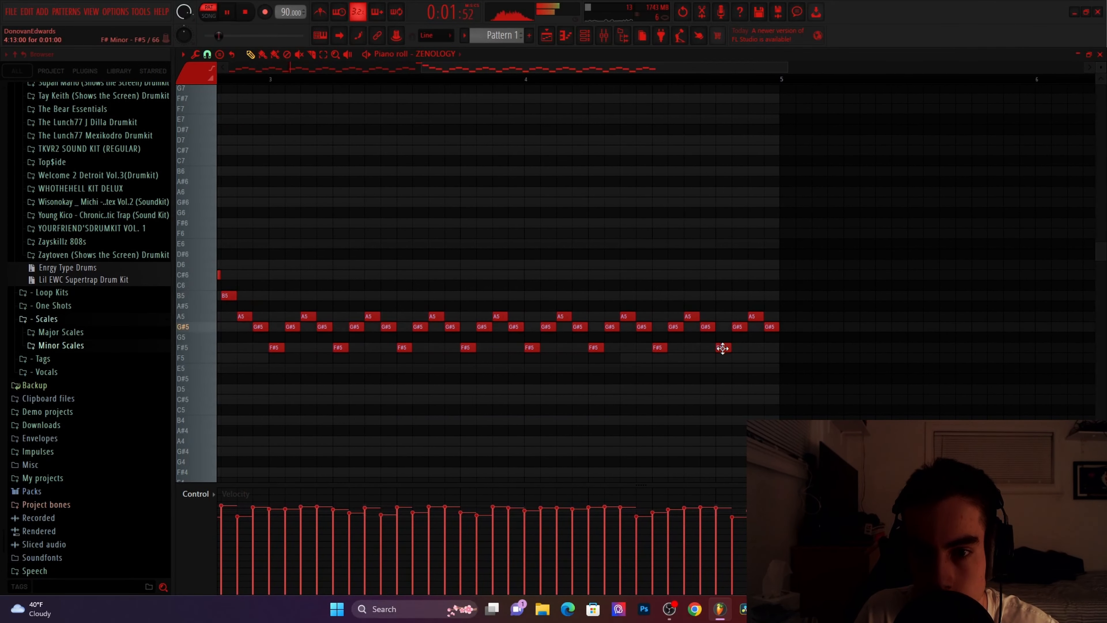
pyautogui.moveTo(722, 346); pyautogui.dragTo(722, 274)
pyautogui.moveTo(735, 324); pyautogui.dragTo(770, 295)
pyautogui.scroll(-5, 769, 296)
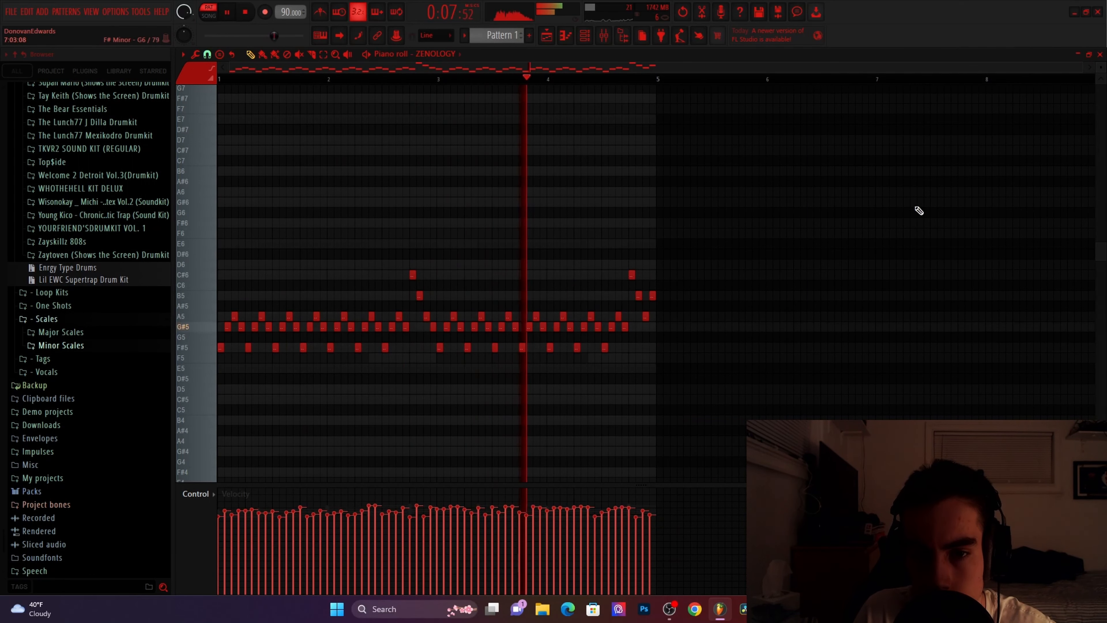
pyautogui.click(1100, 54)
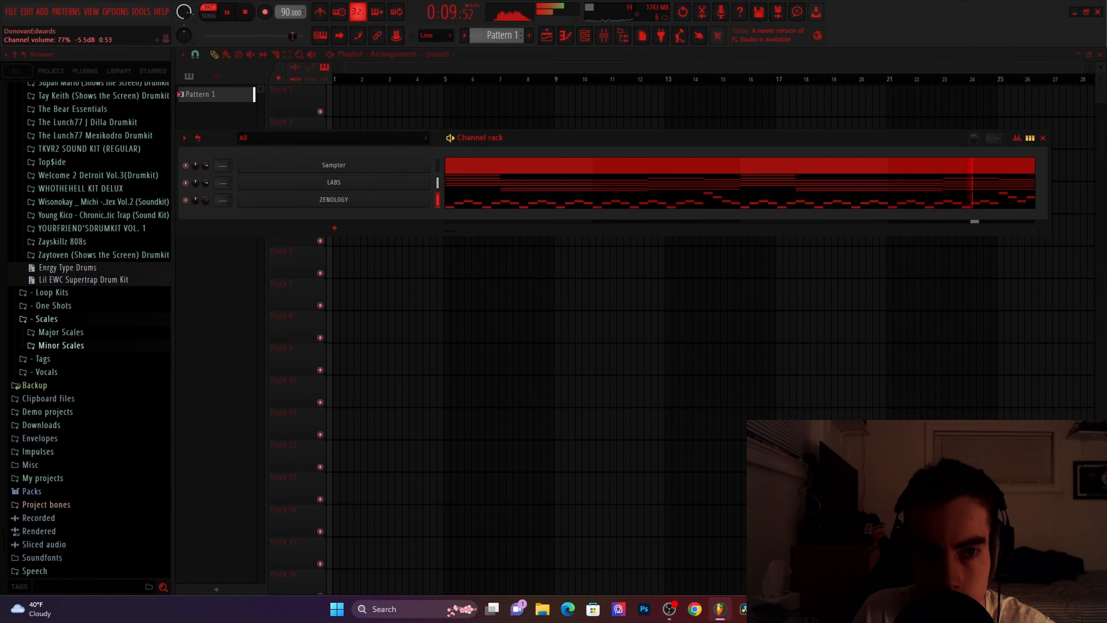
# Add a Purity instrument channel and load the Syn Bass 1 preset from its Bass Synth category
pyautogui.click(335, 228)
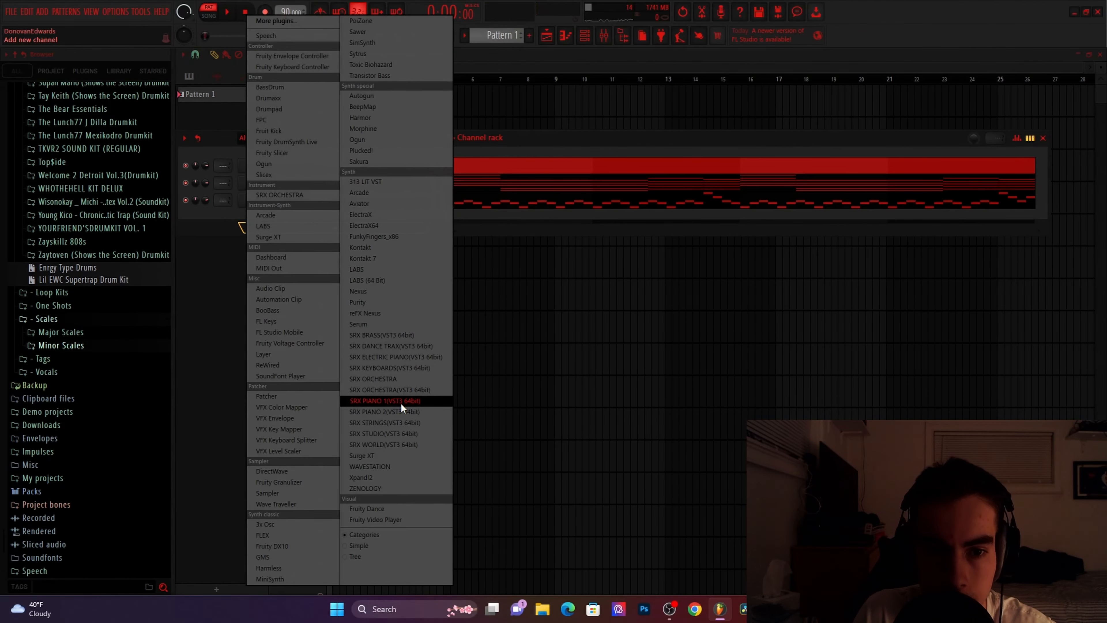
pyautogui.click(380, 302)
pyautogui.click(496, 433)
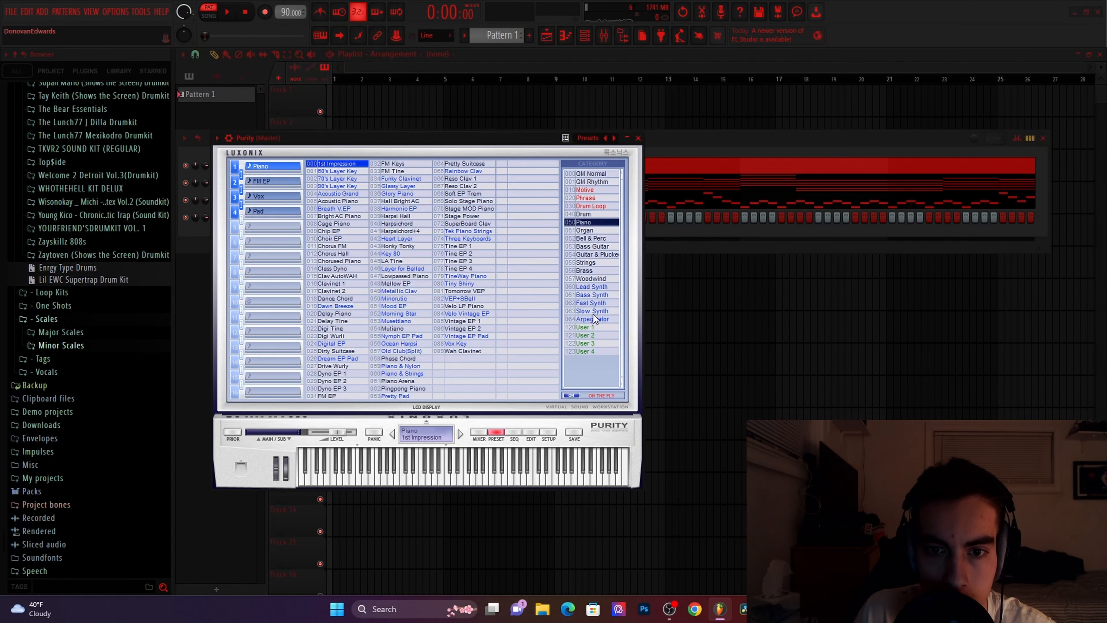
pyautogui.click(593, 294)
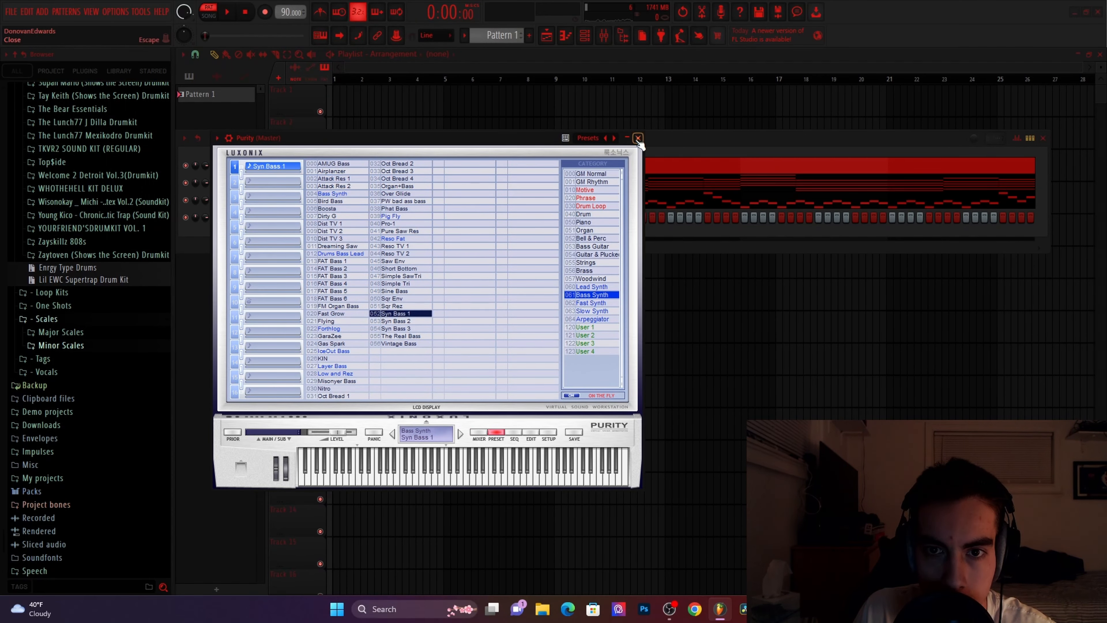
pyautogui.click(638, 139)
# Open the Purity channel's piano roll and enter F#4 notes on steps 1, 4 and 7 of bar 1
pyautogui.rightClick(422, 216)
pyautogui.click(454, 221)
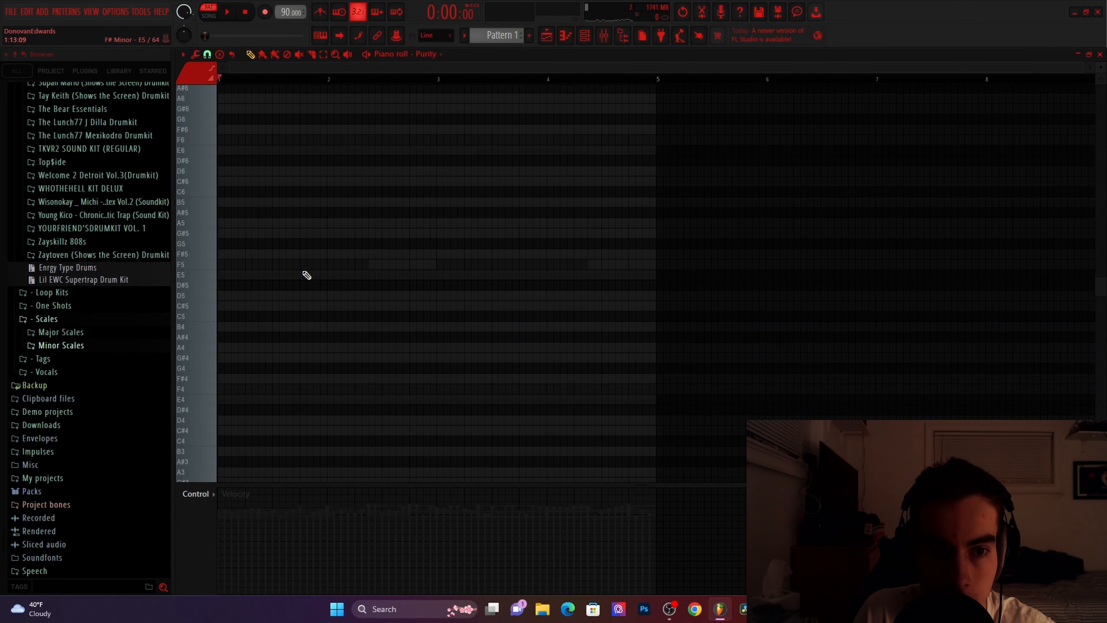
pyautogui.scroll(2, 219, 265)
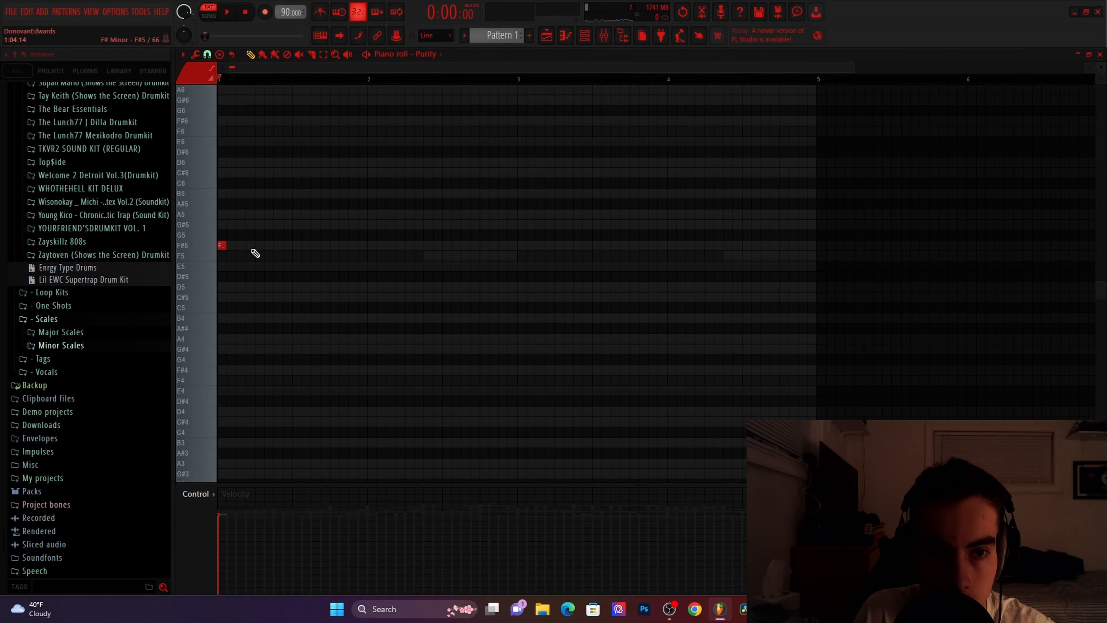
pyautogui.scroll(2, 256, 254)
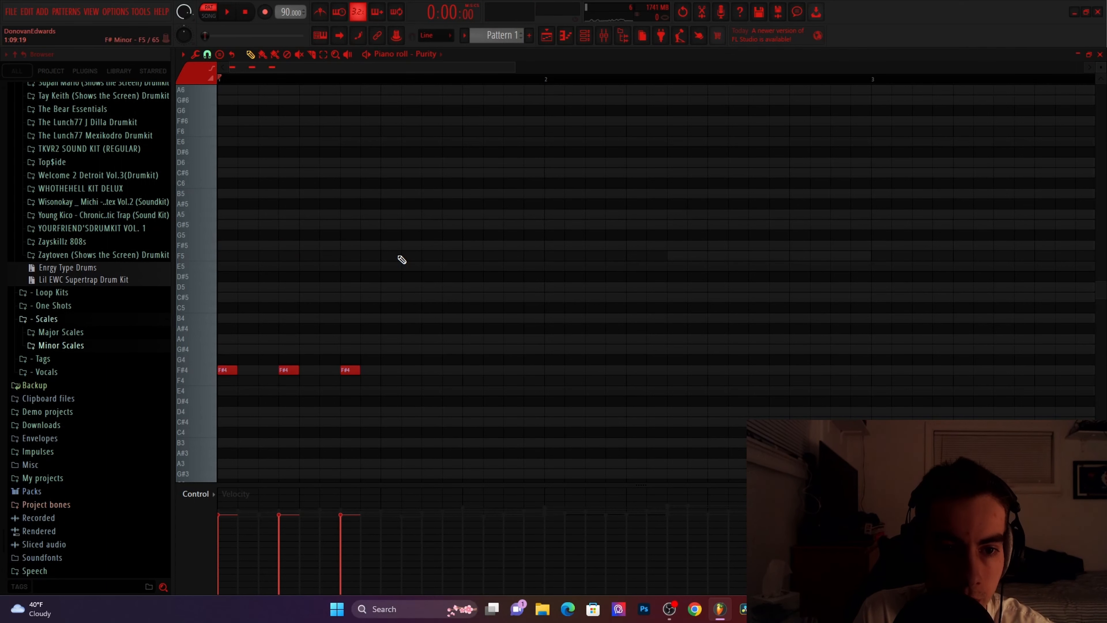
# Replace the bass note on step 7 of bar 1 with B3, add another B3 on step 11, and play the pattern
pyautogui.press('space')
pyautogui.scroll(-3, 390, 274)
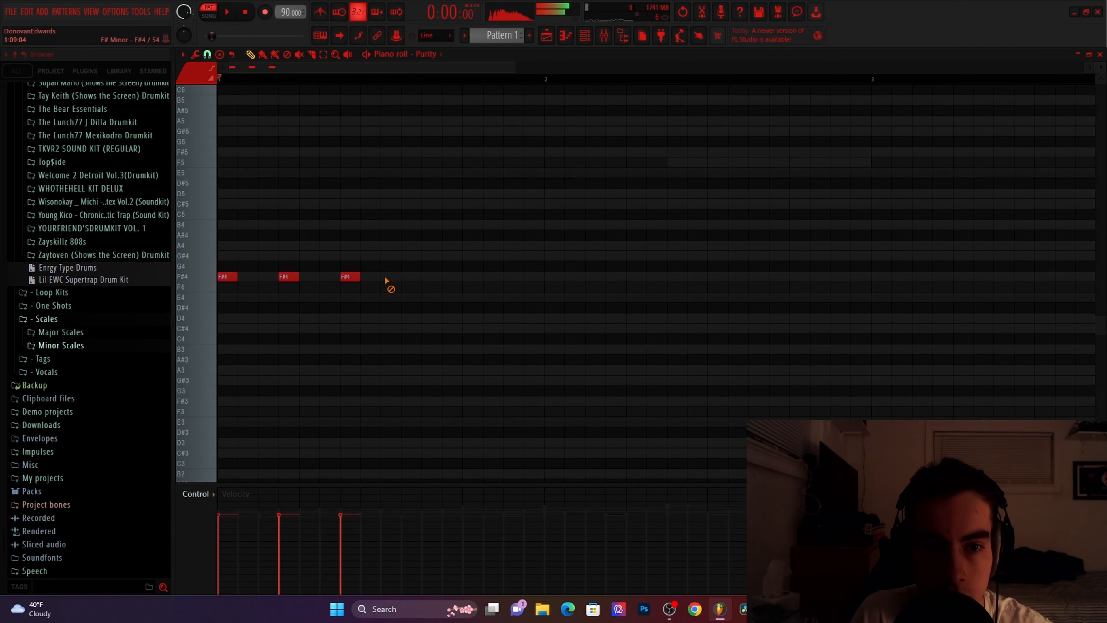
pyautogui.rightClick(351, 277)
pyautogui.press('space')
pyautogui.press('space')
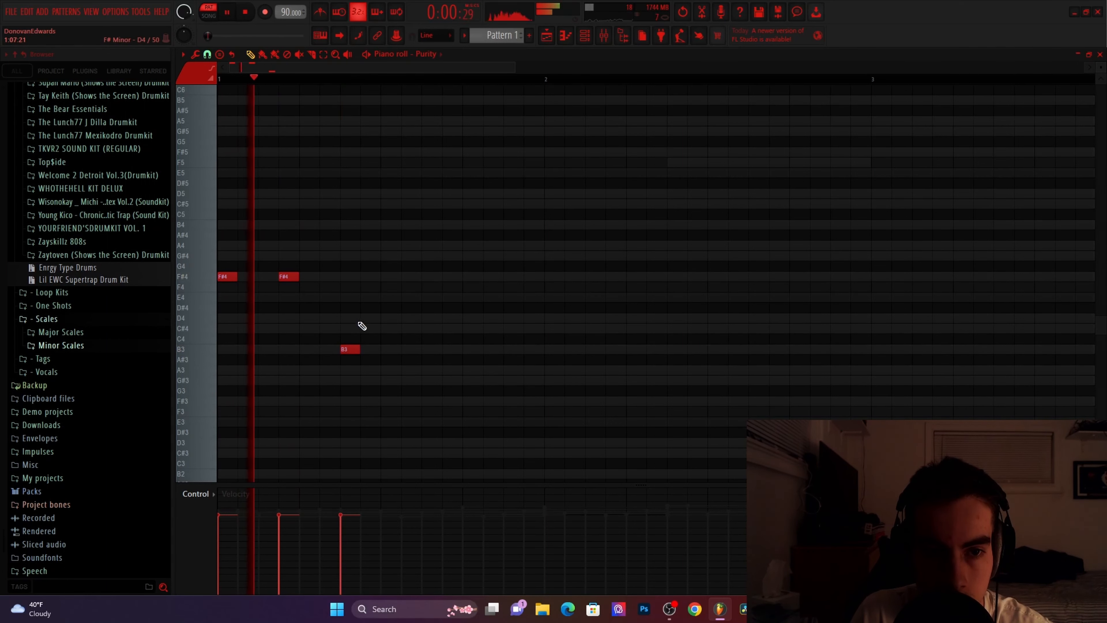
pyautogui.click(428, 350)
pyautogui.click(493, 350)
pyautogui.press('space')
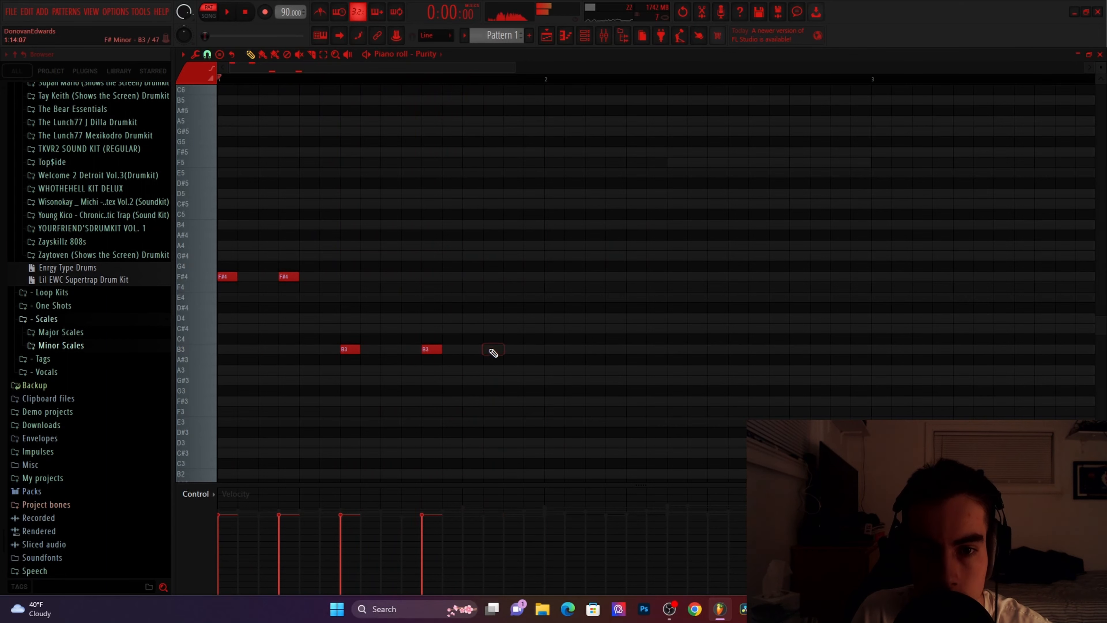
# Add a rising bass run of G#3, A3 and A#3 on steps 14 to 16 of bar 1, ending on B3 at the start of bar 2
pyautogui.scroll(-3, 494, 349)
pyautogui.scroll(4, 436, 342)
pyautogui.moveTo(436, 342); pyautogui.dragTo(499, 333)
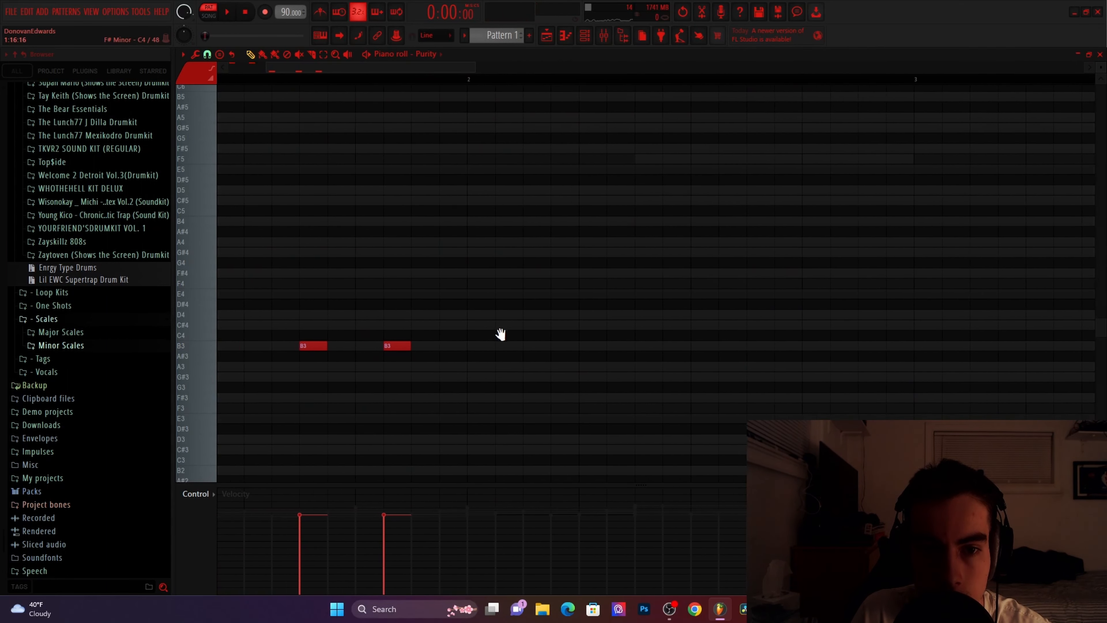
pyautogui.scroll(-2, 488, 341)
pyautogui.scroll(3, 453, 344)
pyautogui.rightClick(413, 345)
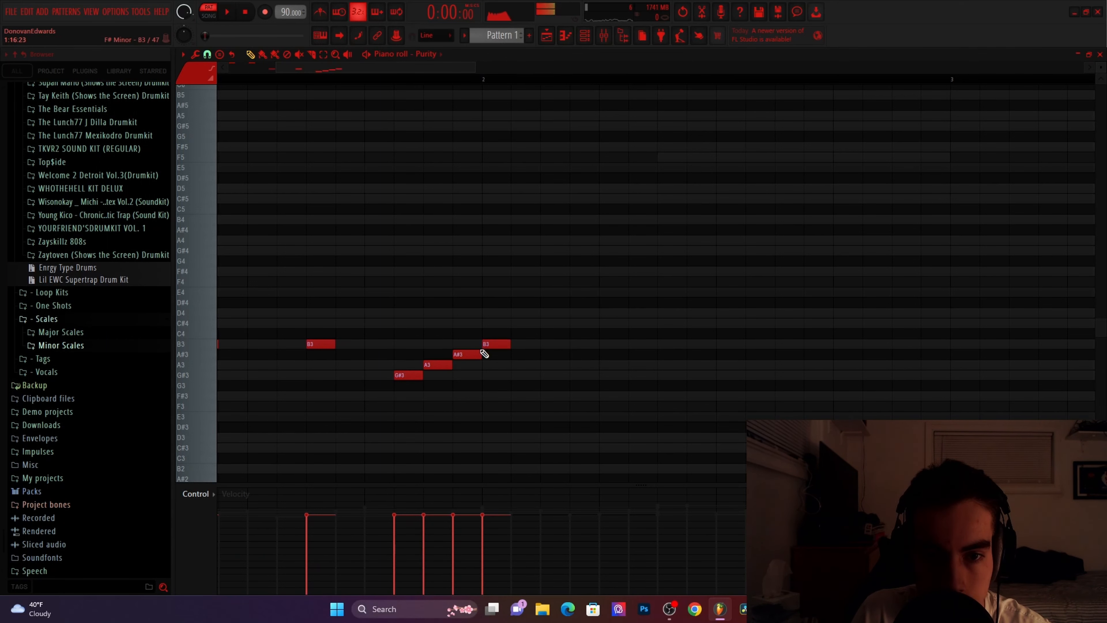
pyautogui.scroll(-3, 415, 343)
pyautogui.scroll(3, 360, 358)
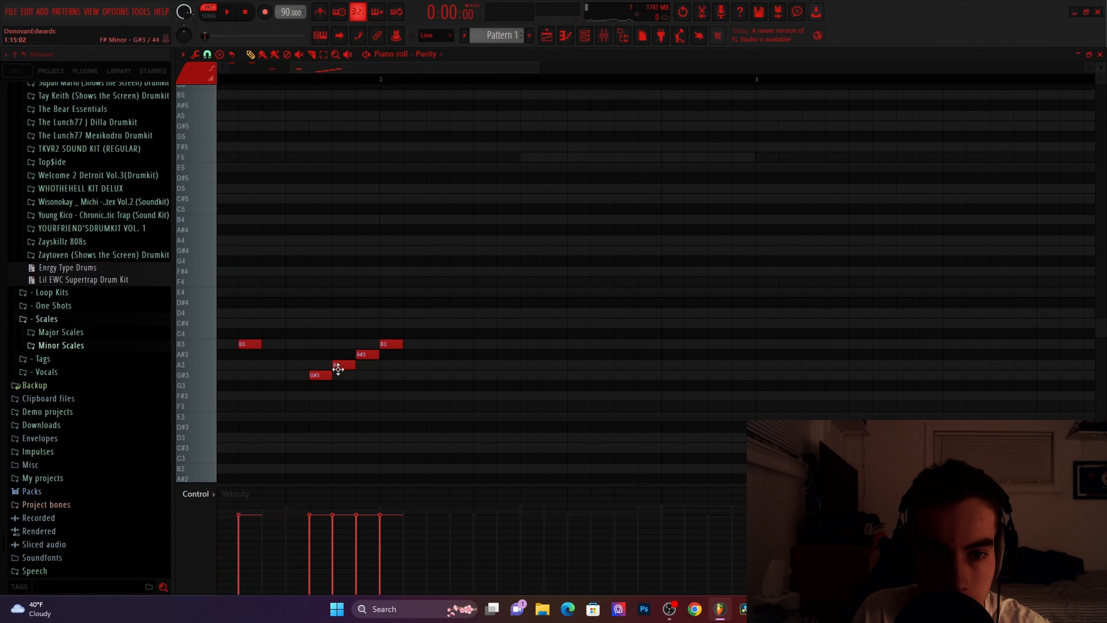
# Add B3 on step 4 and C#4 on step 7 of bar 2 to the Purity bass line, then replay the pattern
pyautogui.scroll(-2, 345, 369)
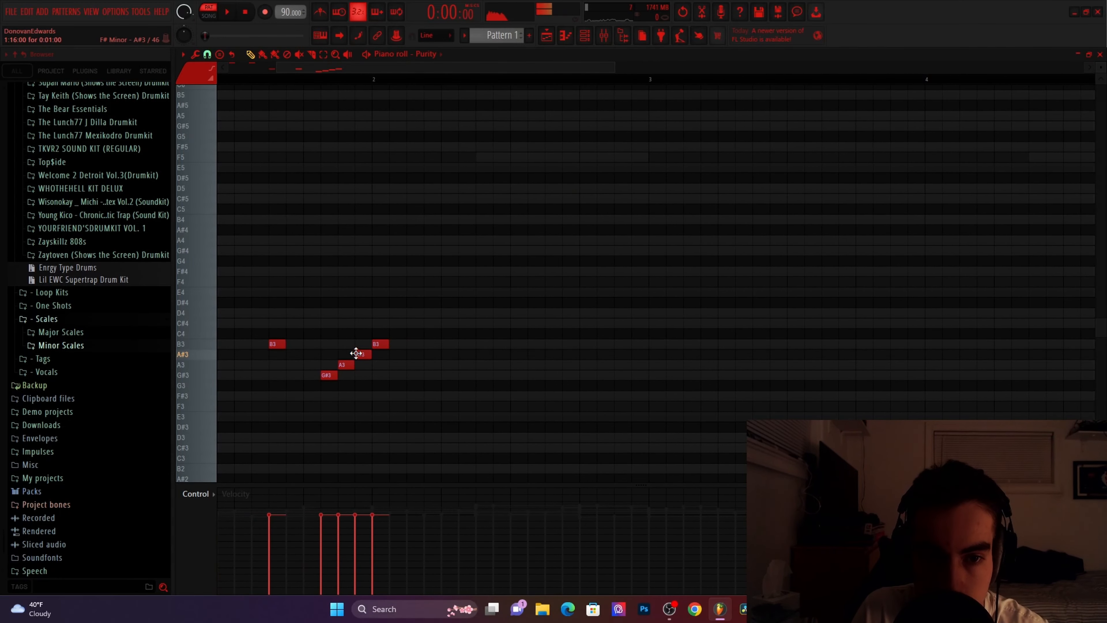
pyautogui.scroll(-3, 405, 353)
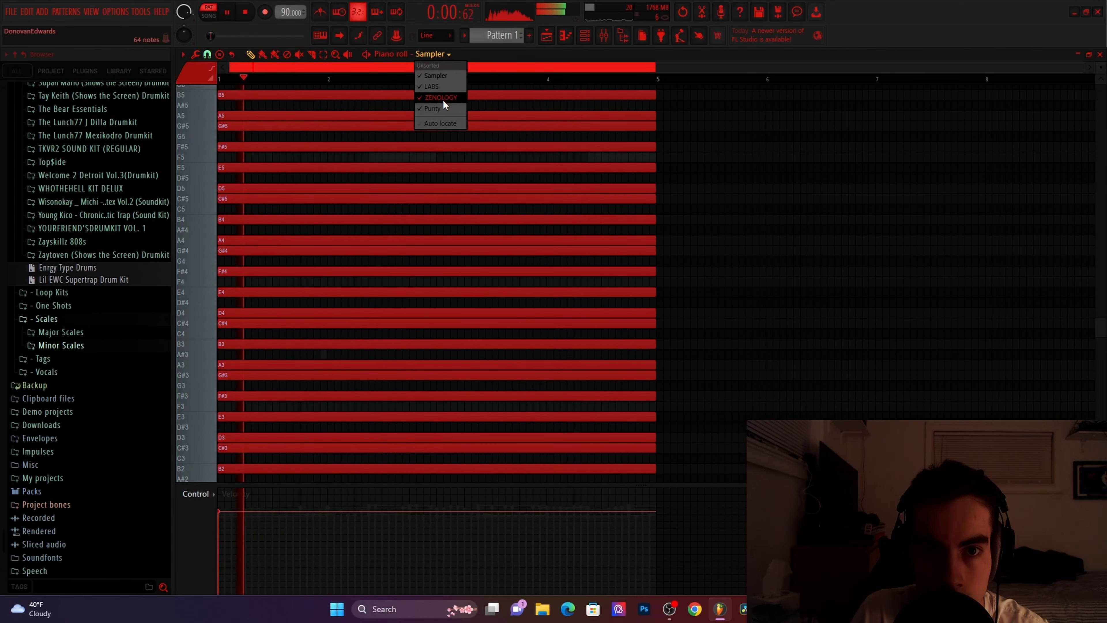
pyautogui.click(442, 107)
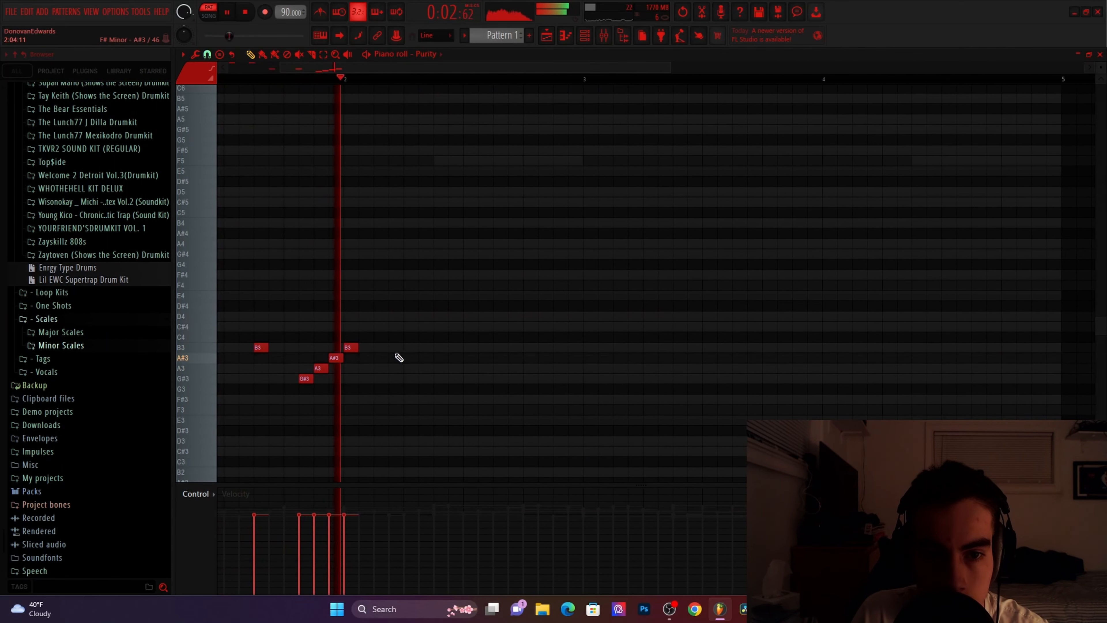
pyautogui.click(396, 347)
pyautogui.click(437, 326)
pyautogui.press('space')
pyautogui.press('space')
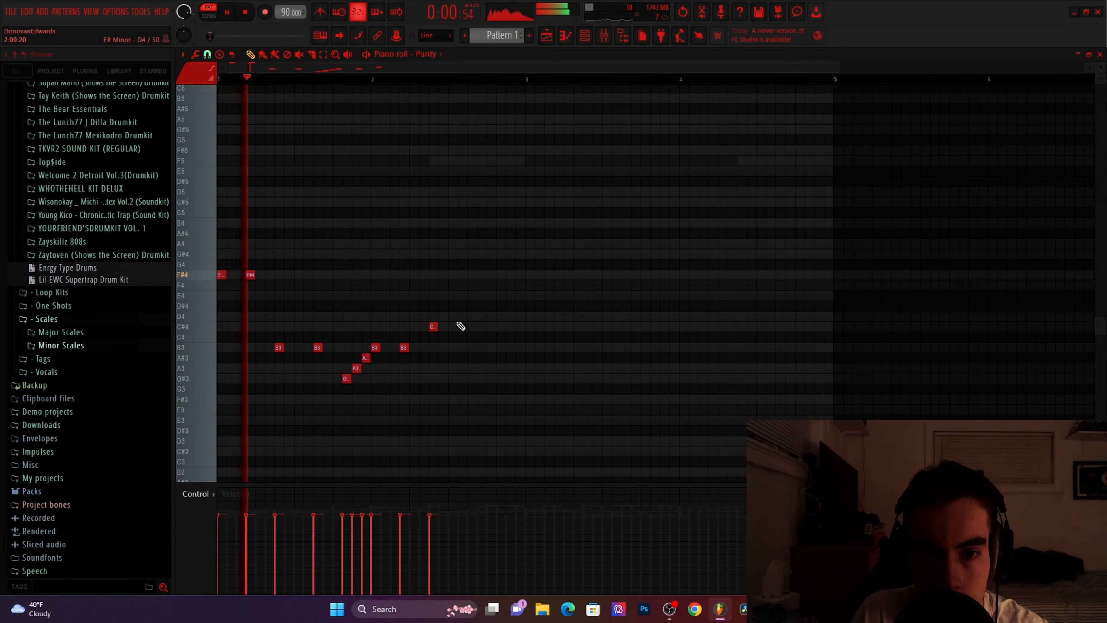
# Add C#4 on step 11 of bar 2 and a descending run of C#5, B4, A4 and G#4 on steps 13 to 16
pyautogui.scroll(2, 437, 267)
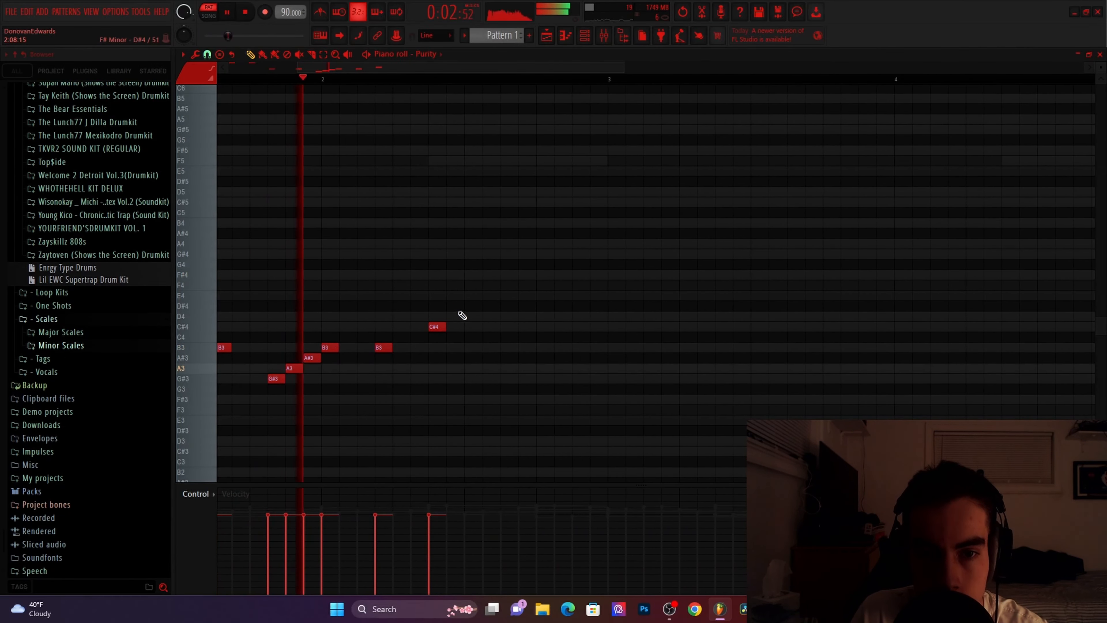
pyautogui.click(505, 327)
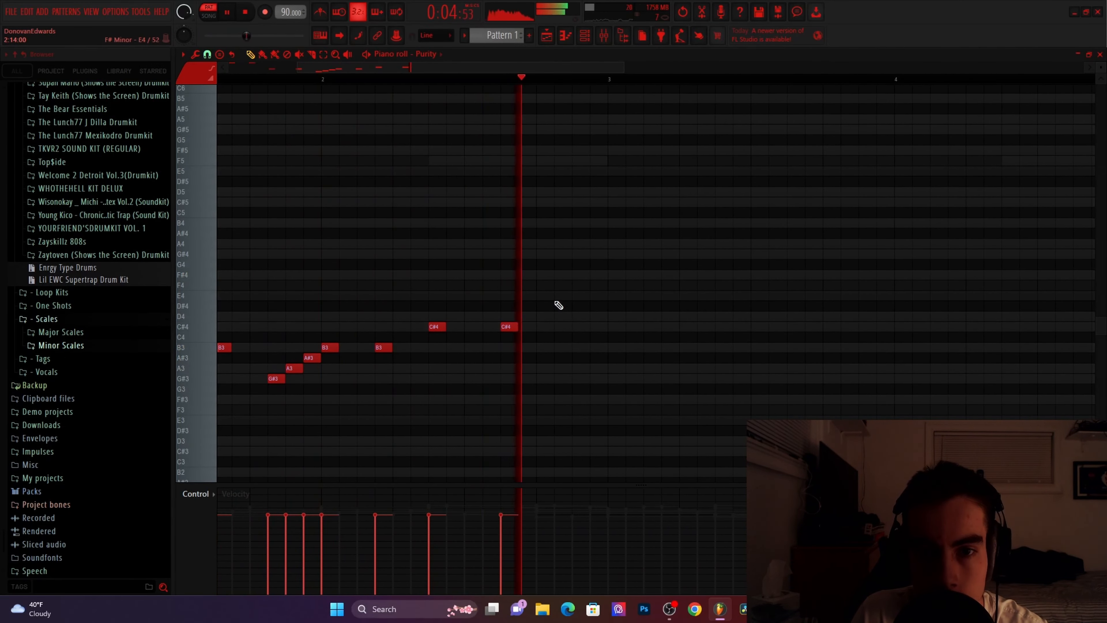
pyautogui.click(538, 223)
pyautogui.press('space')
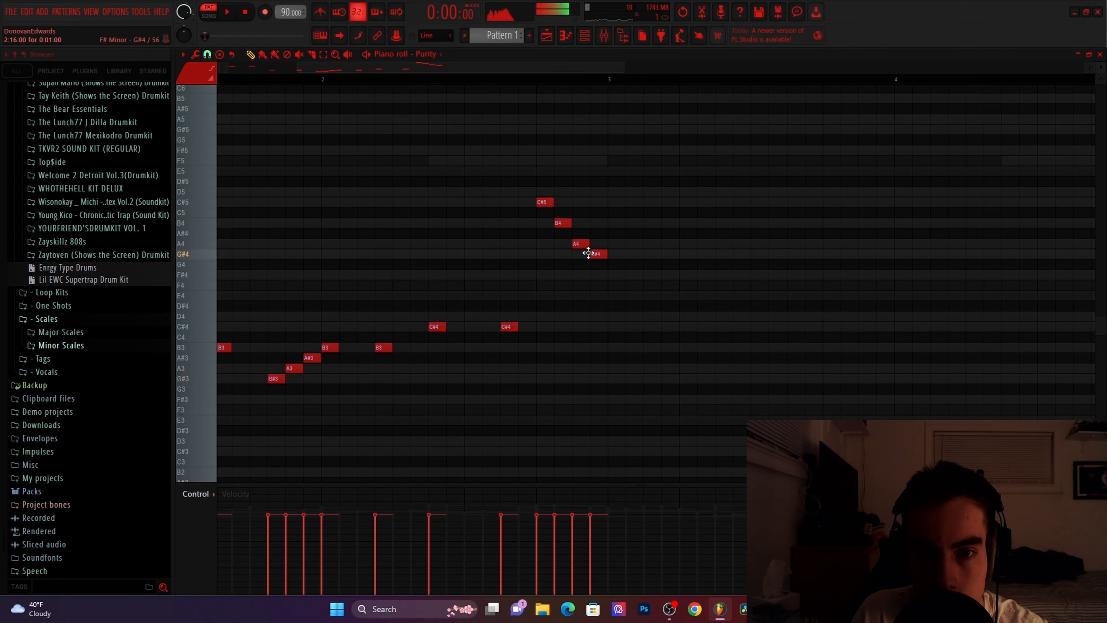
pyautogui.scroll(-3, 464, 289)
pyautogui.press('space')
pyautogui.scroll(3, 422, 224)
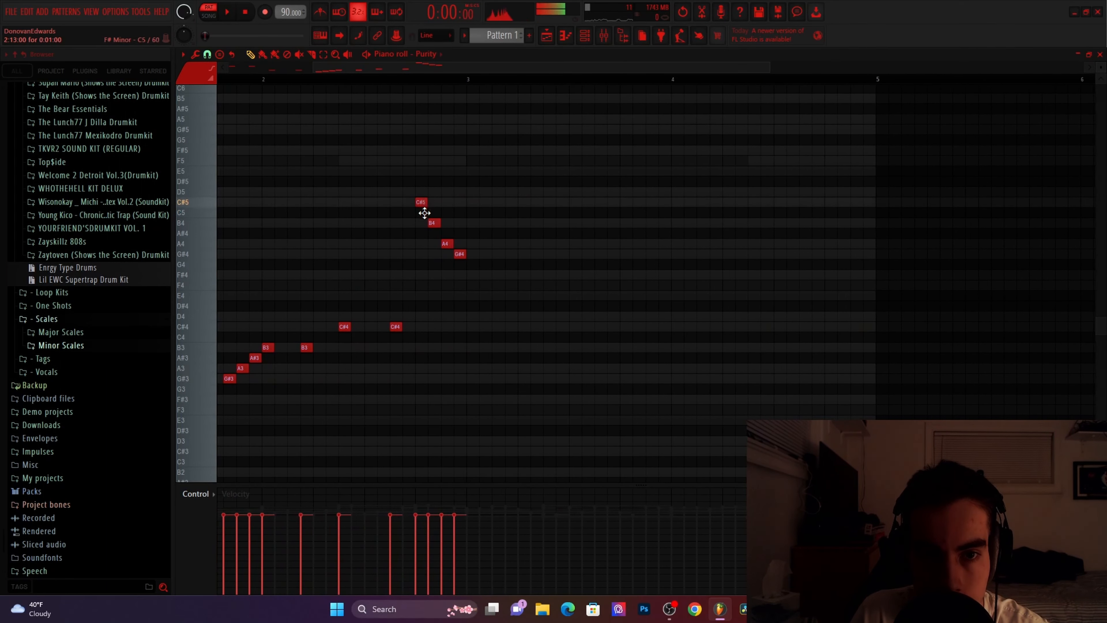
# Duplicate the two-bar Purity bass line into bars 3 and 4, deselect the notes, and play the pattern
pyautogui.scroll(-3, 421, 201)
pyautogui.hotkey('ctrl', 'b')
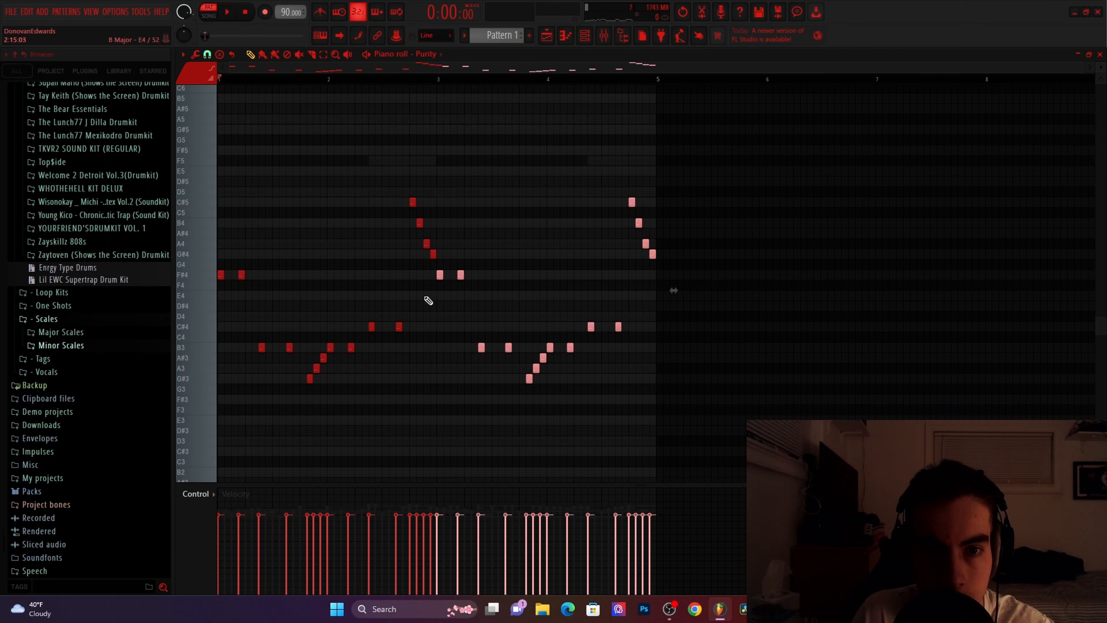
pyautogui.keyDown('ctrl'); pyautogui.click(473, 310); pyautogui.keyUp('ctrl')
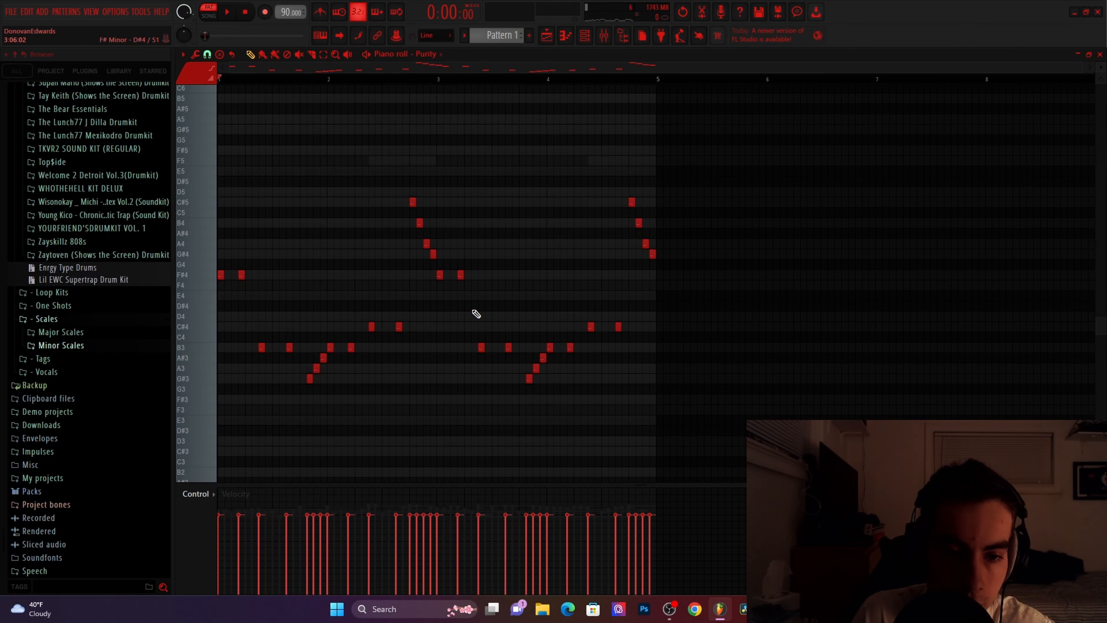
pyautogui.press('space')
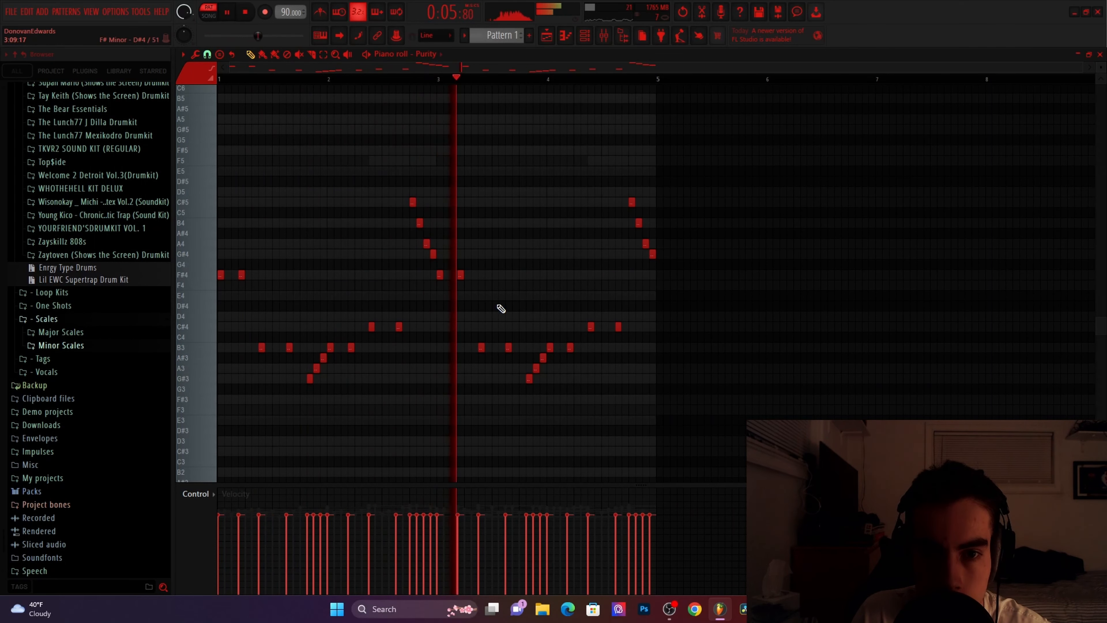
pyautogui.press('space')
# Add a C#5 bass note on step 6 of bar 3, raise the final note of bar 4 to B4, and close the piano roll
pyautogui.scroll(3, 476, 286)
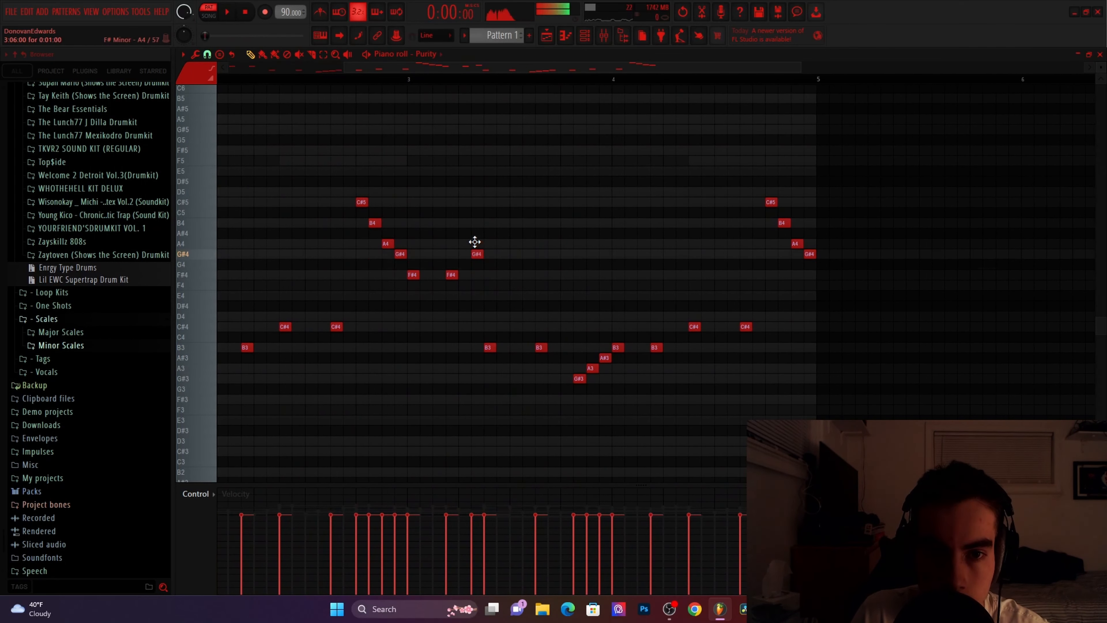
pyautogui.scroll(-3, 489, 265)
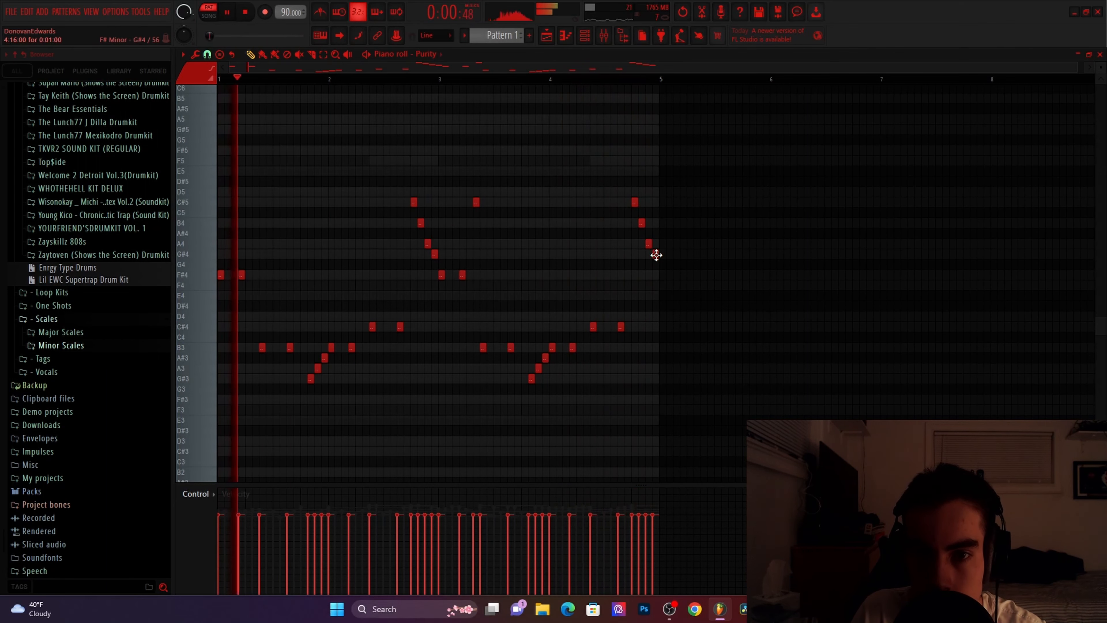
pyautogui.moveTo(655, 254); pyautogui.dragTo(653, 221)
pyautogui.click(1100, 54)
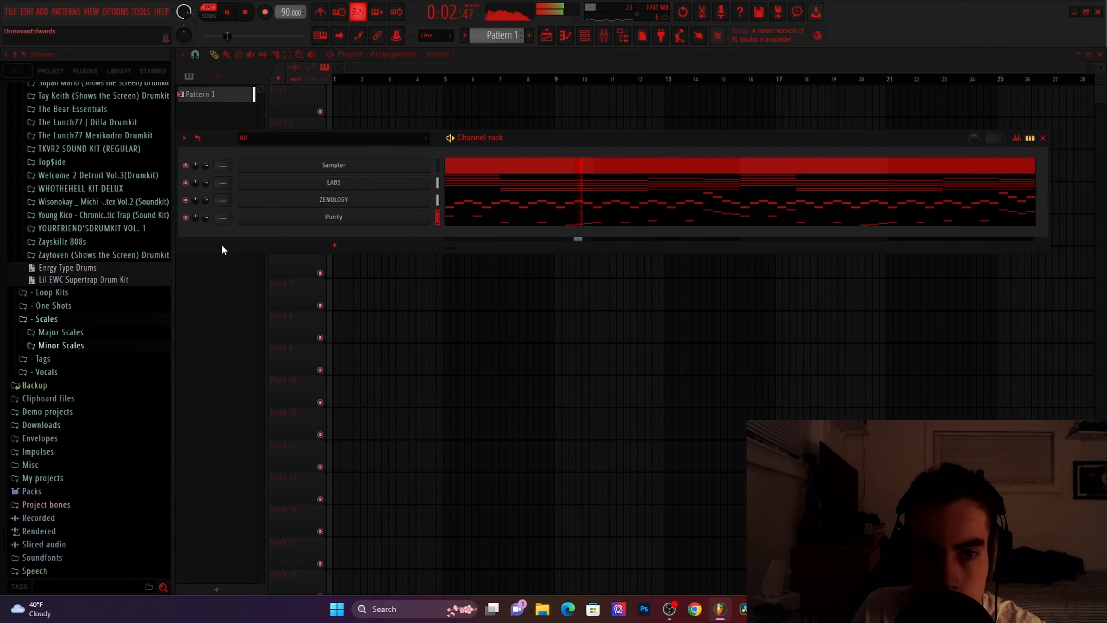
# Add a LABS (64 Bit) instrument channel and load the Long preset from its Strings category
pyautogui.click(350, 245)
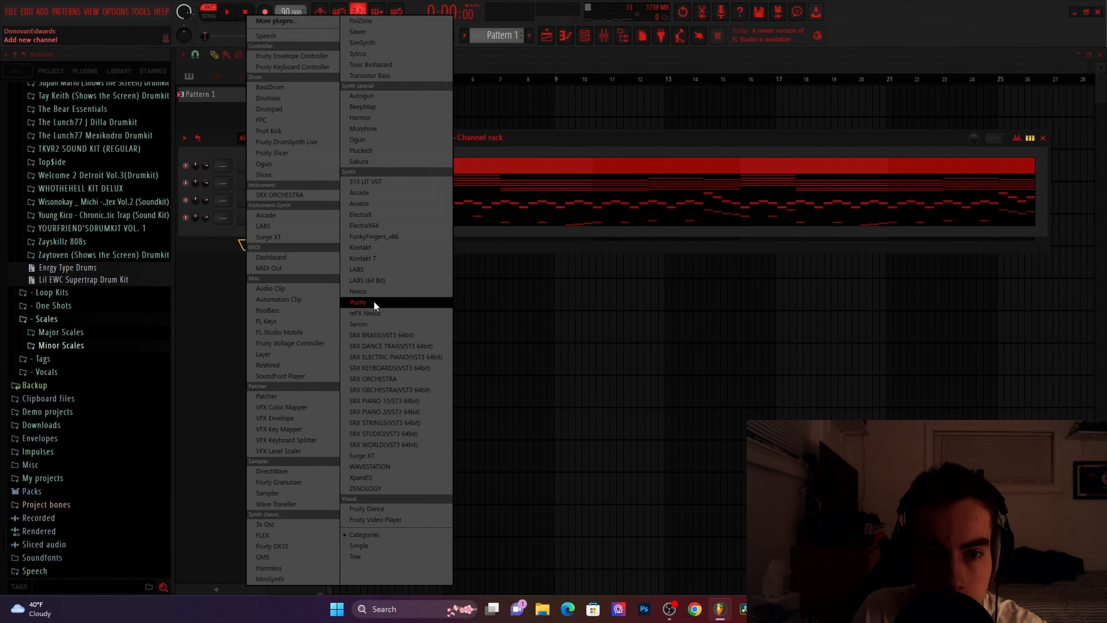
pyautogui.click(379, 280)
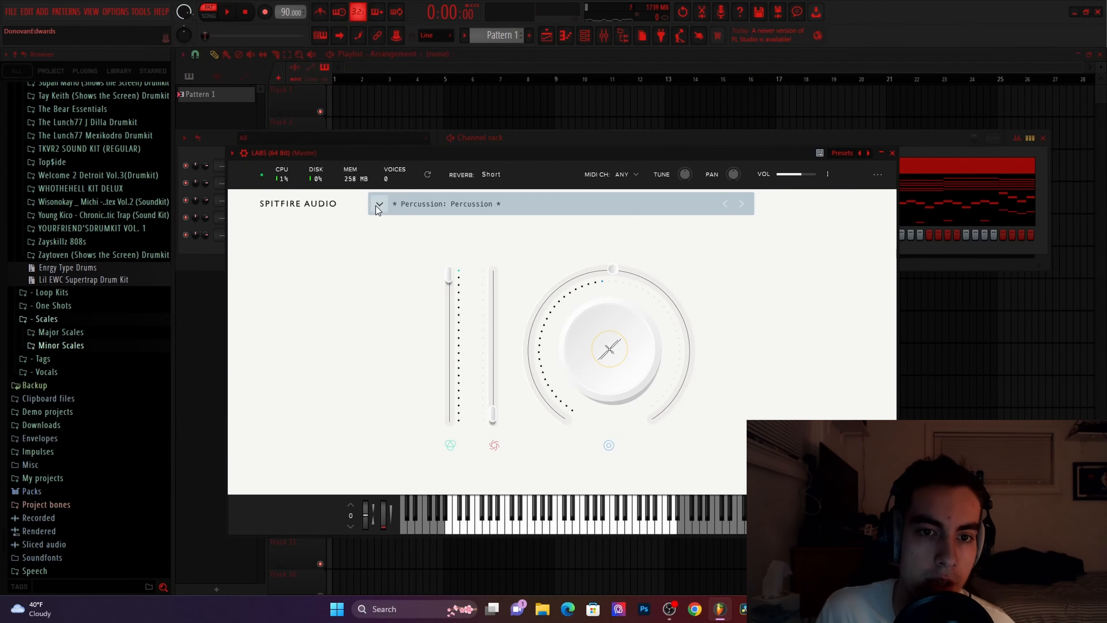
pyautogui.scroll(-3, 410, 356)
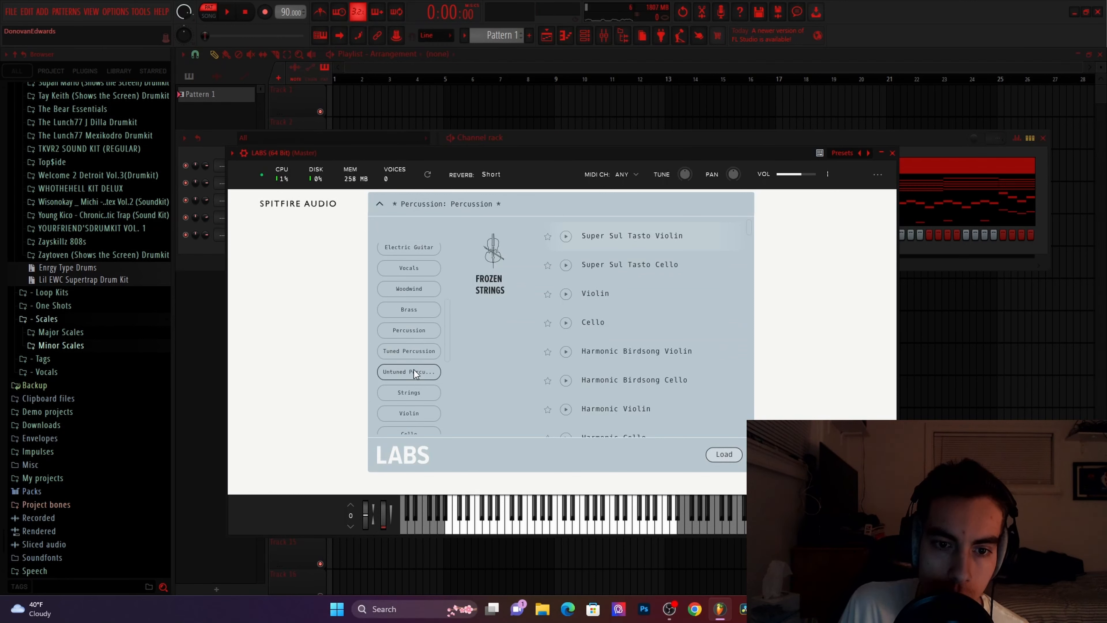
pyautogui.click(410, 392)
pyautogui.scroll(-5, 553, 349)
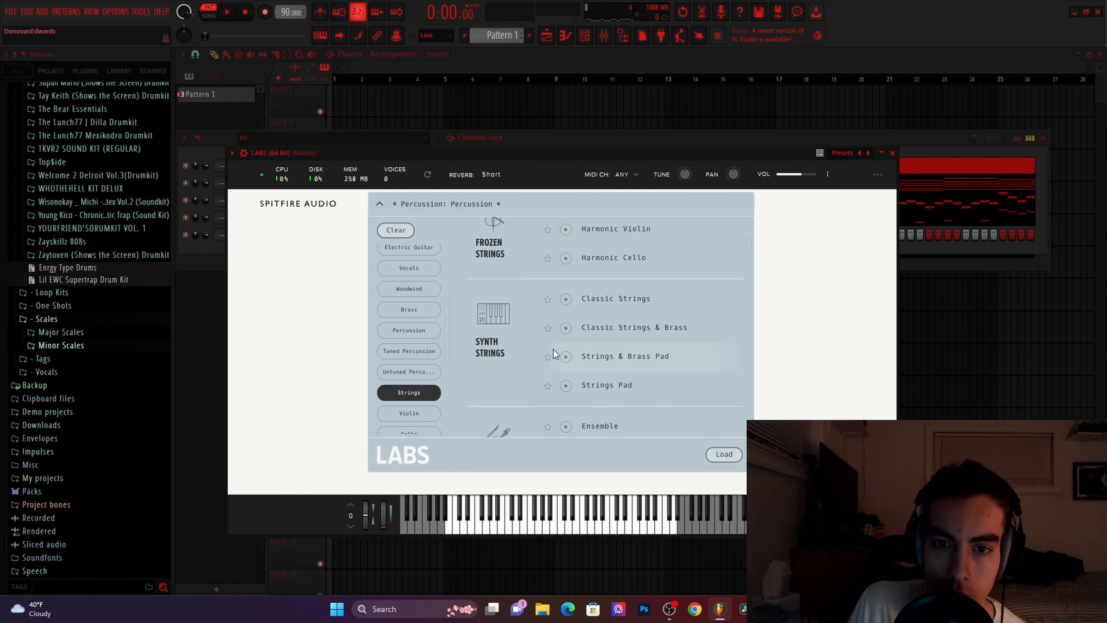
pyautogui.doubleClick(599, 365)
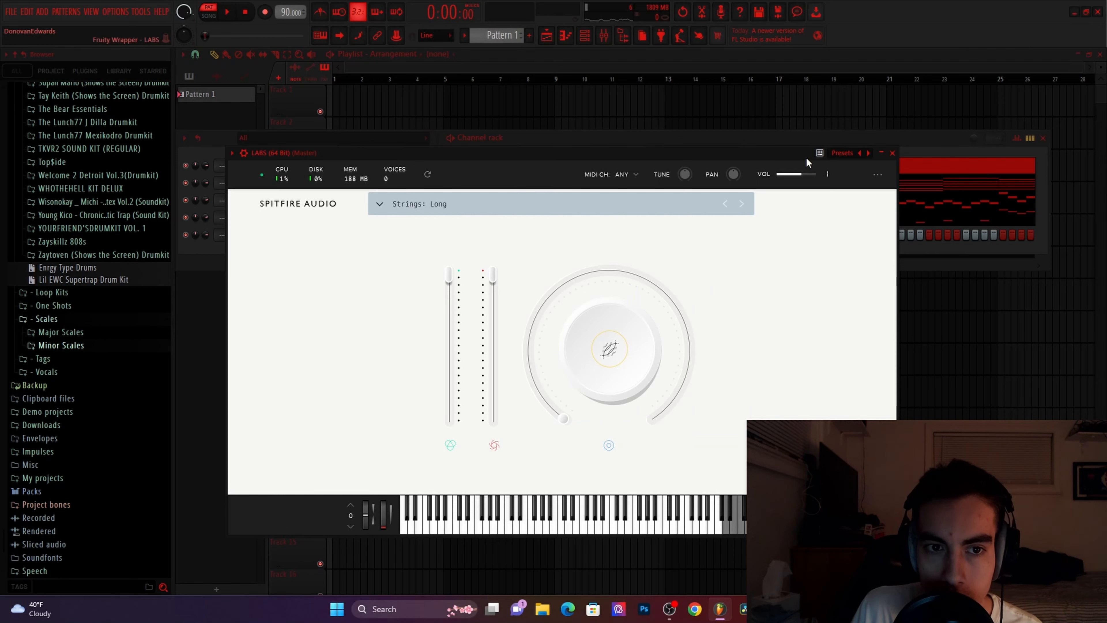
# Enter a full-bar F#6 note in bar 1 and a full-bar C#6 note in bar 2 on the new LABS channel, and play them
pyautogui.click(892, 153)
pyautogui.rightClick(383, 238)
pyautogui.click(420, 250)
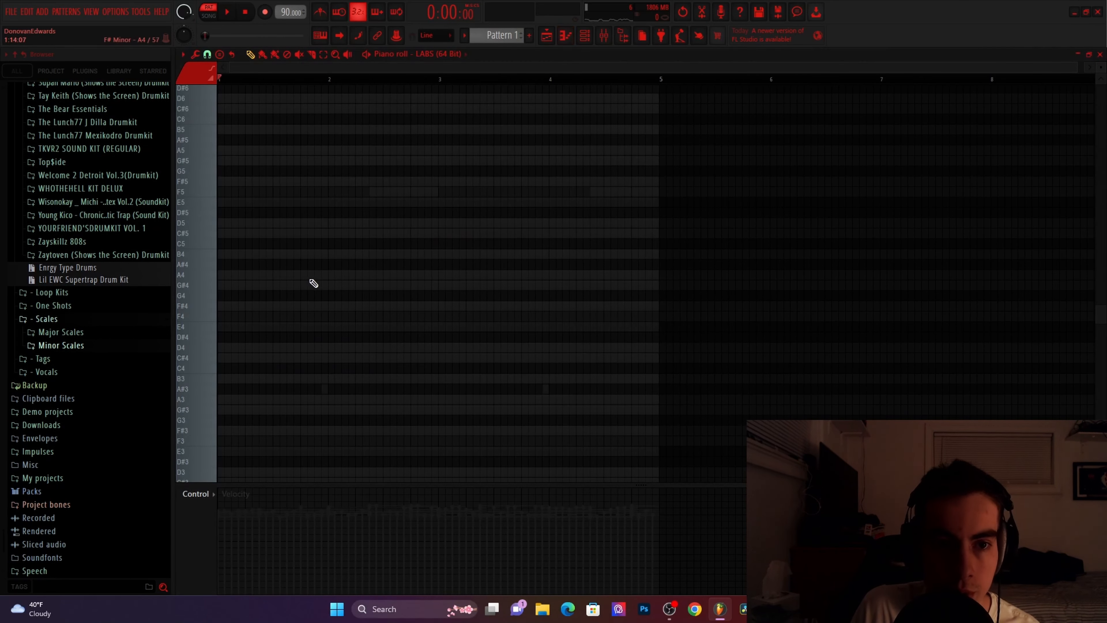
pyautogui.scroll(2, 284, 286)
pyautogui.keyDown('ctrl'); pyautogui.scroll(3, 272, 287); pyautogui.keyUp('ctrl')
pyautogui.scroll(3, 314, 274)
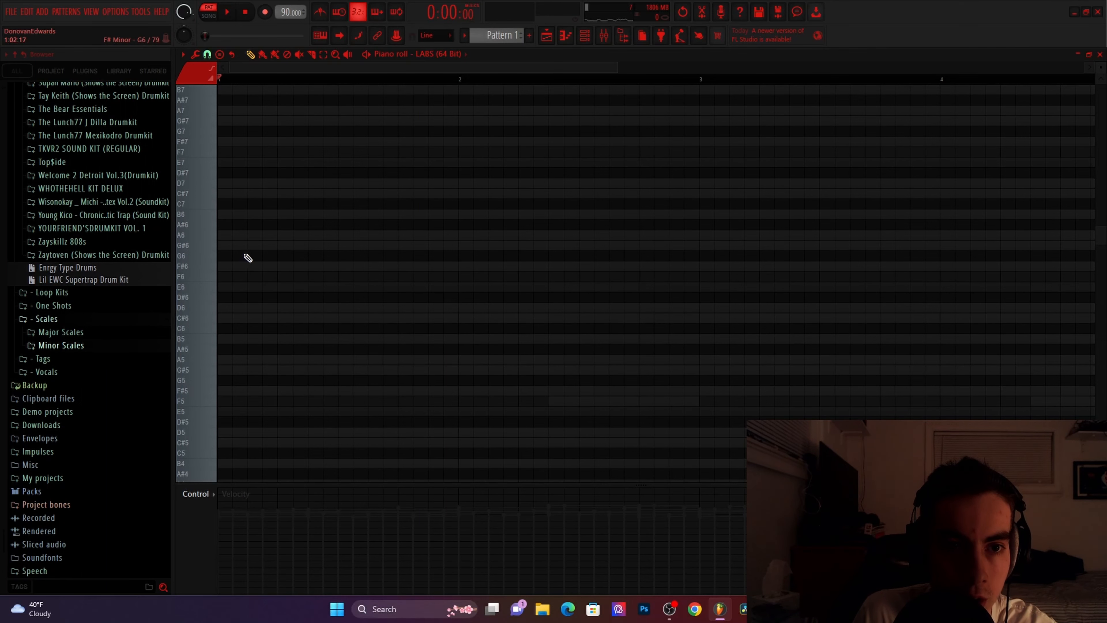
pyautogui.scroll(1, 326, 227)
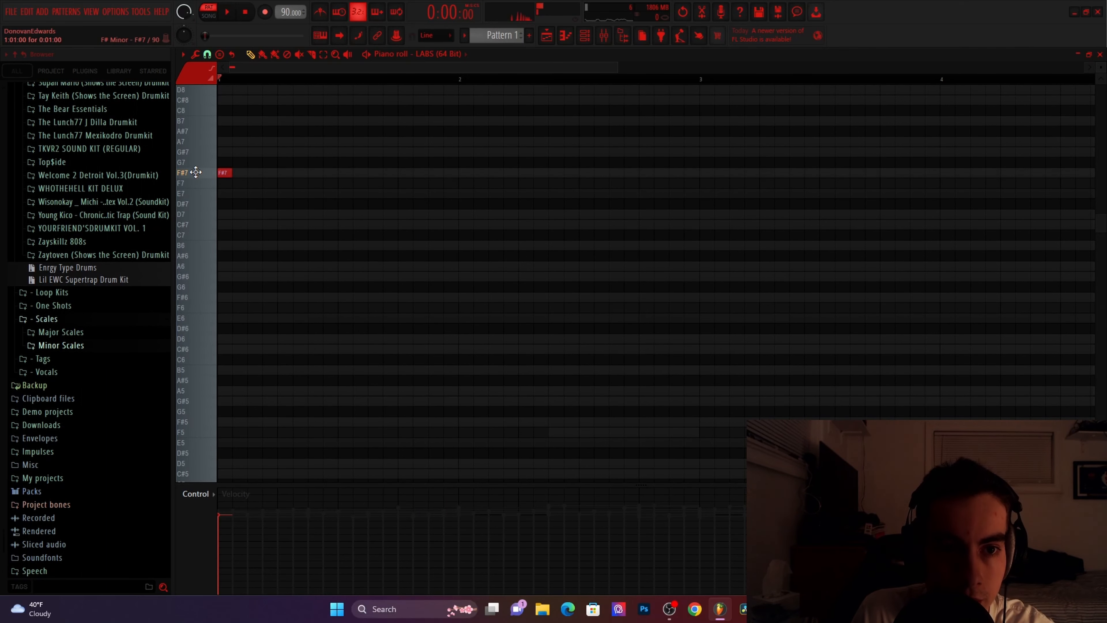
pyautogui.moveTo(227, 299); pyautogui.dragTo(482, 311)
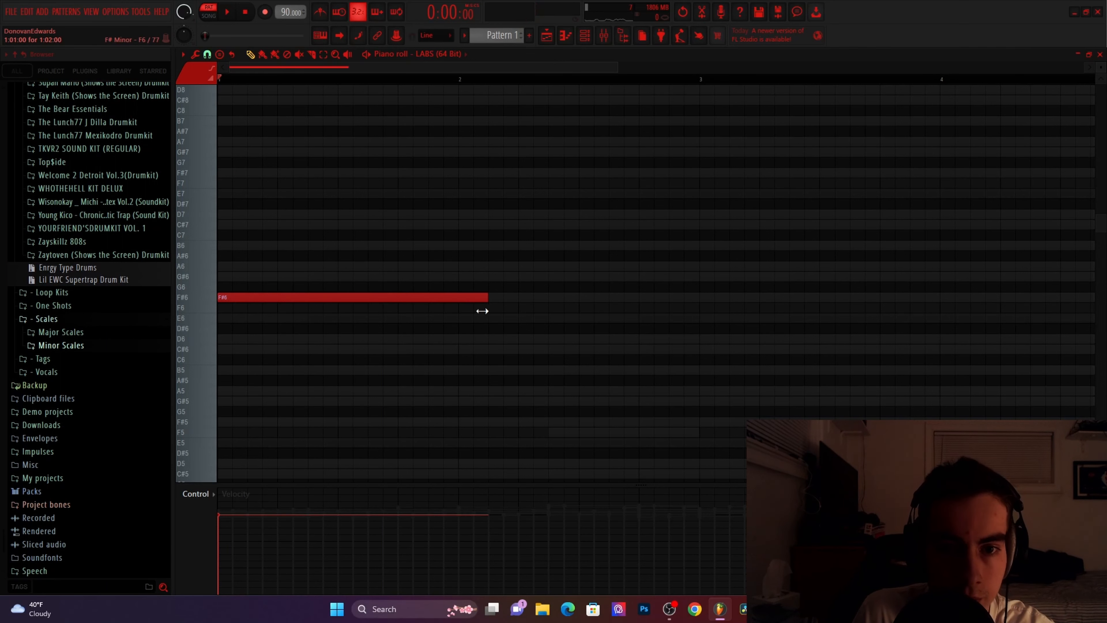
pyautogui.click(459, 349)
pyautogui.press('space')
pyautogui.keyDown('ctrl'); pyautogui.scroll(-2, 448, 299); pyautogui.keyUp('ctrl')
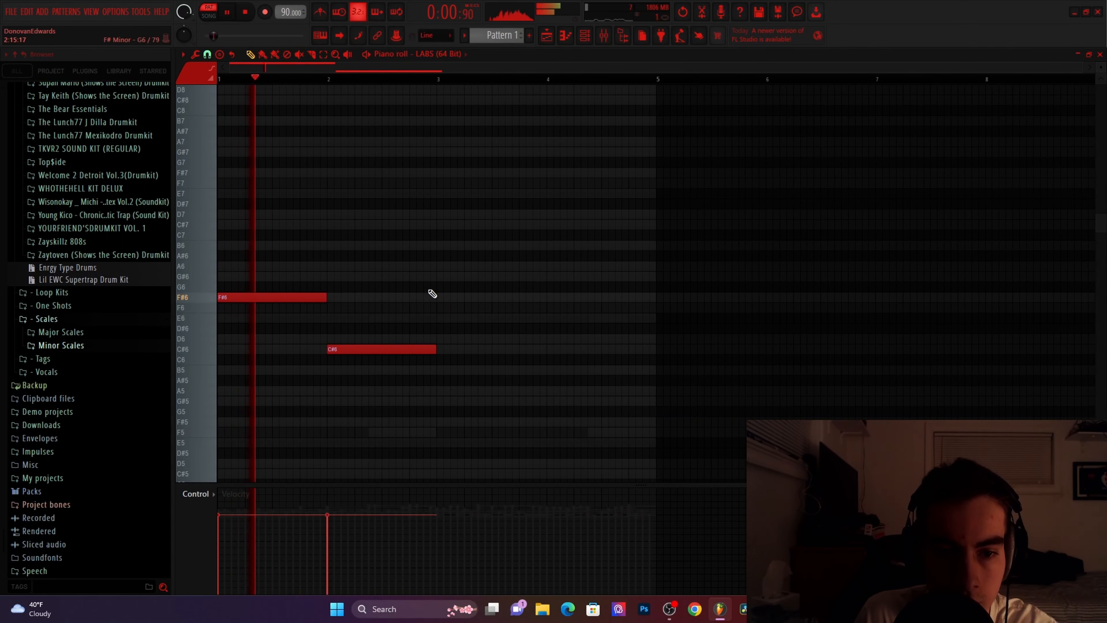
# Randomize the levels of the two long LABS string notes and duplicate them into bars 3 and 4
pyautogui.hotkey('alt', 'r')
pyautogui.click(621, 324)
pyautogui.click(622, 324)
pyautogui.click(611, 349)
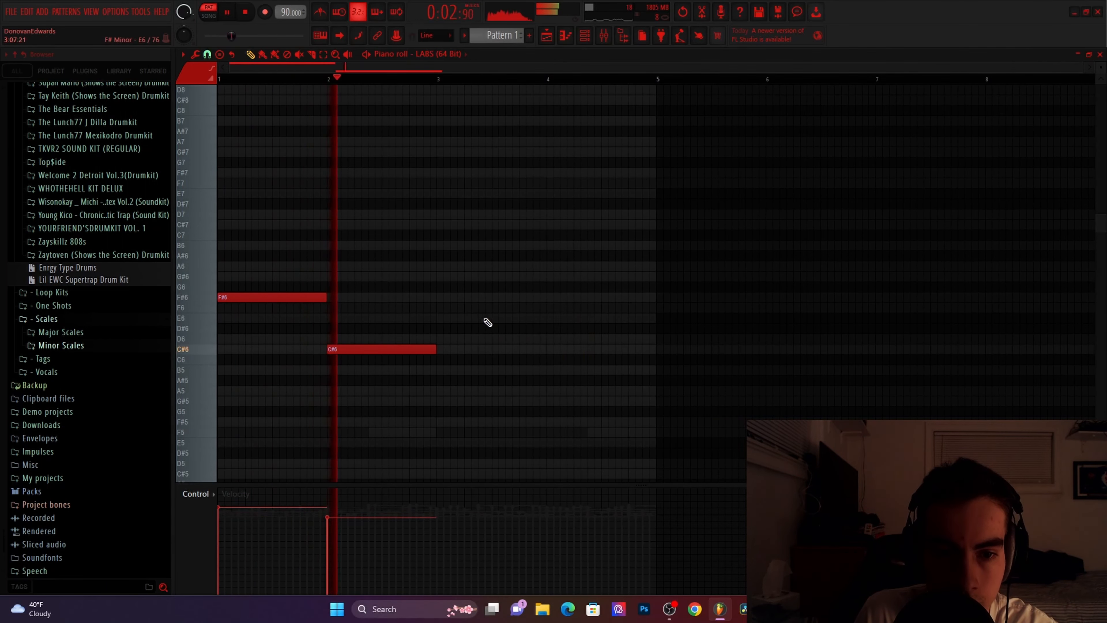
pyautogui.hotkey('ctrl', 'b')
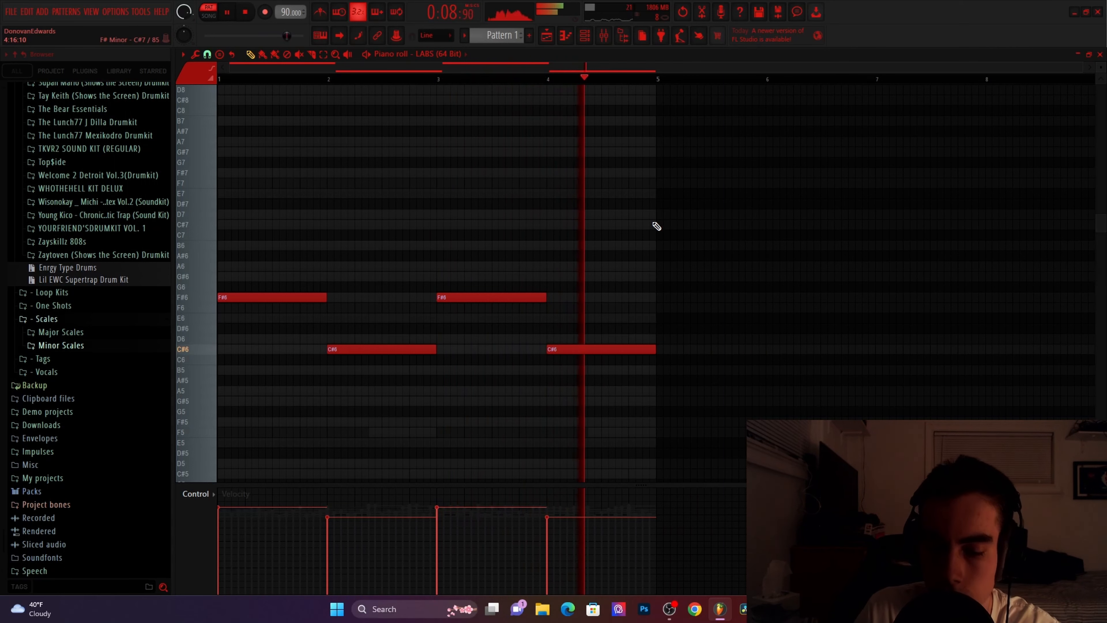
# Raise all the long LABS string notes by one octave to F#7 and C#7, play them, and close the piano roll
pyautogui.press('space')
pyautogui.hotkey('ctrl', 'Up')
pyautogui.press('space')
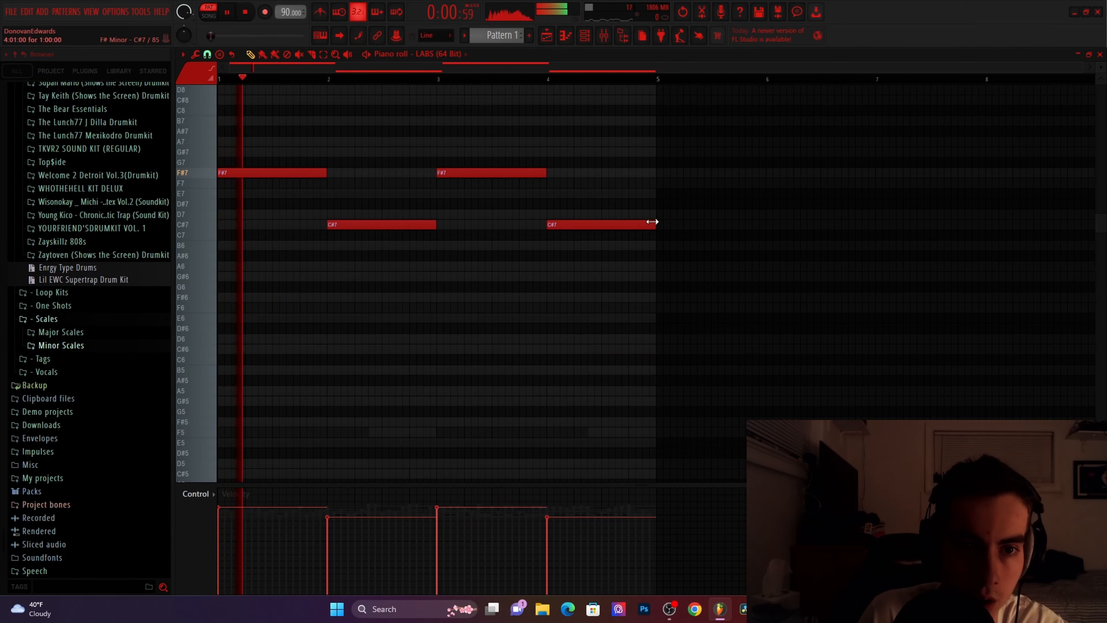
pyautogui.click(1100, 54)
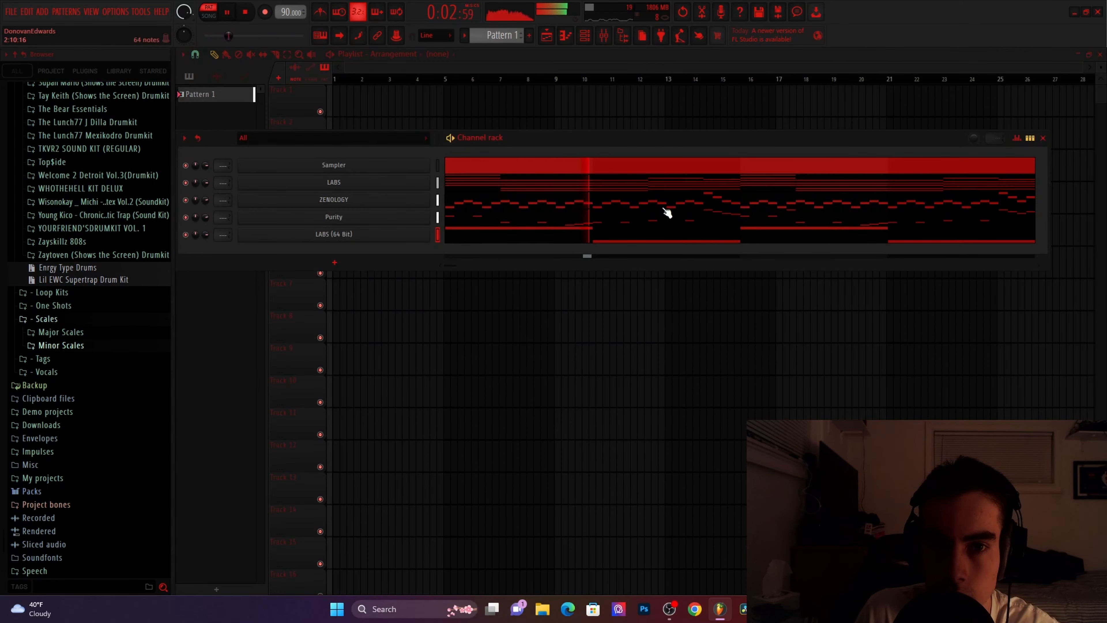
# Duplicate all the long LABS string notes one octave lower at F#6 and C#6 and play the layered notes
pyautogui.press('F7')
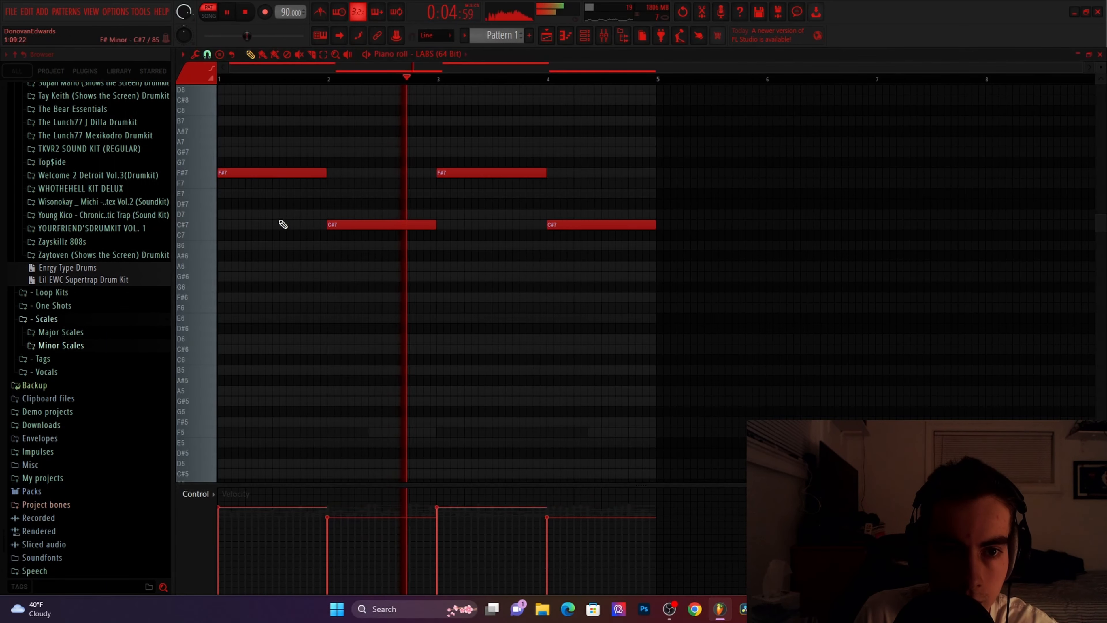
pyautogui.moveTo(280, 146); pyautogui.dragTo(678, 332)
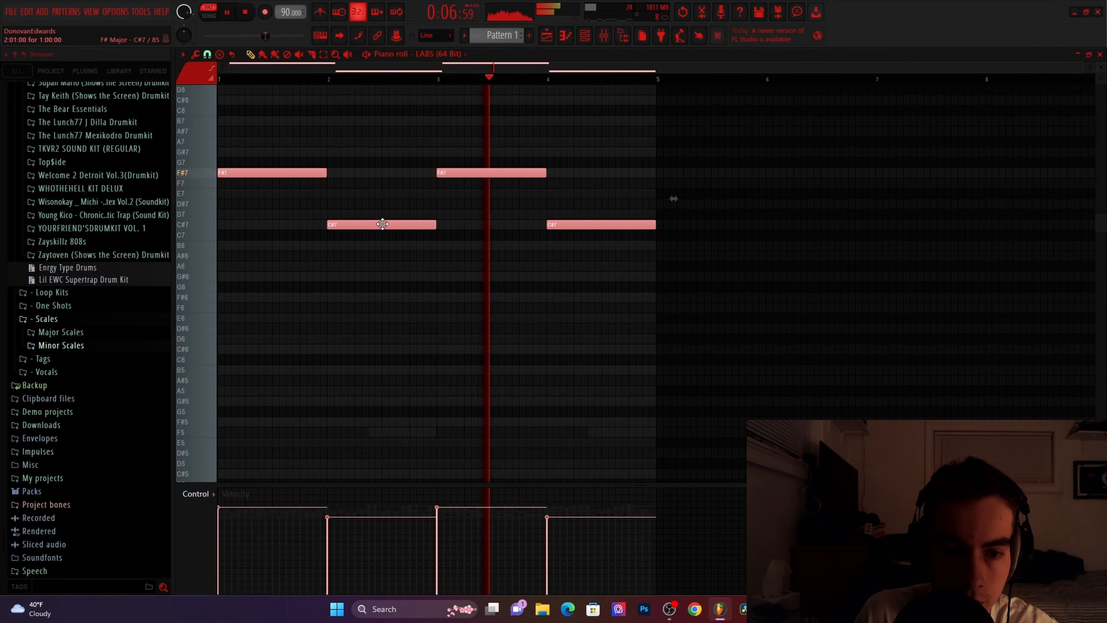
pyautogui.press('space')
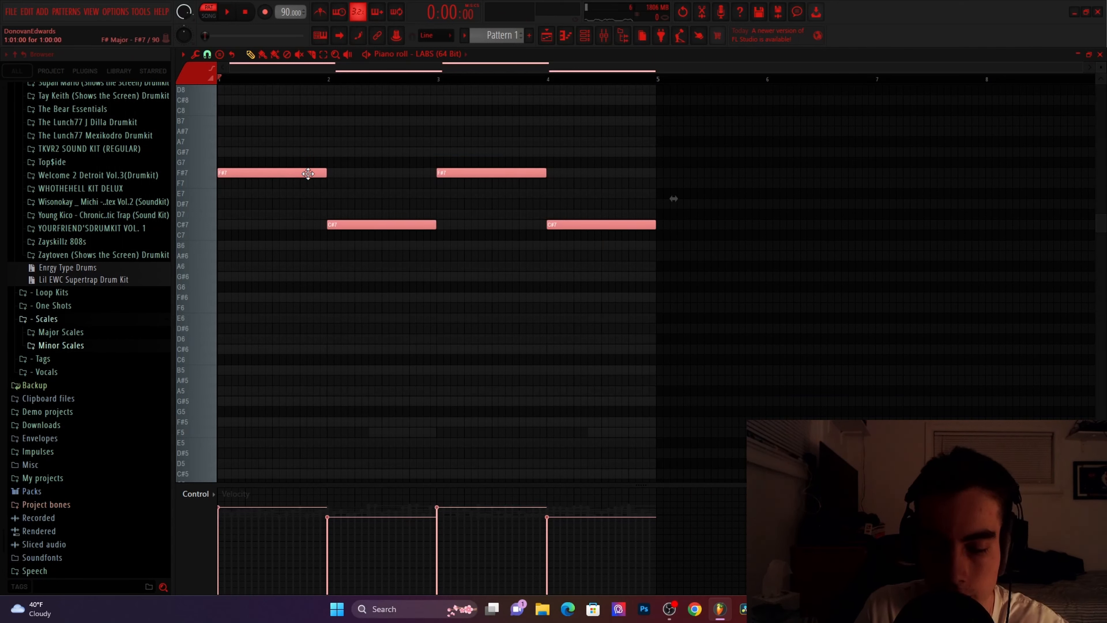
pyautogui.hotkey('ctrl', 'c')
pyautogui.hotkey('ctrl', 'v')
pyautogui.hotkey('ctrl', 'Down')
pyautogui.keyDown('ctrl'); pyautogui.click(275, 234); pyautogui.keyUp('ctrl')
pyautogui.press('space')
# Randomize the levels of the layered LABS (64 Bit) notes, close the piano roll, and adjust that channel's volume
pyautogui.hotkey('alt', 'r')
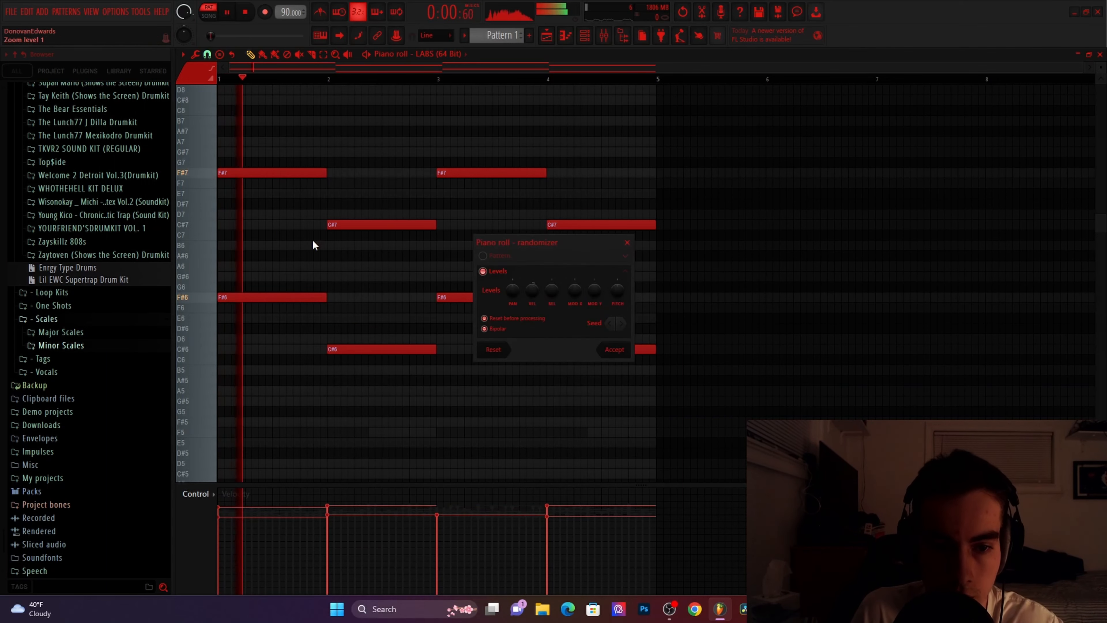
pyautogui.click(615, 350)
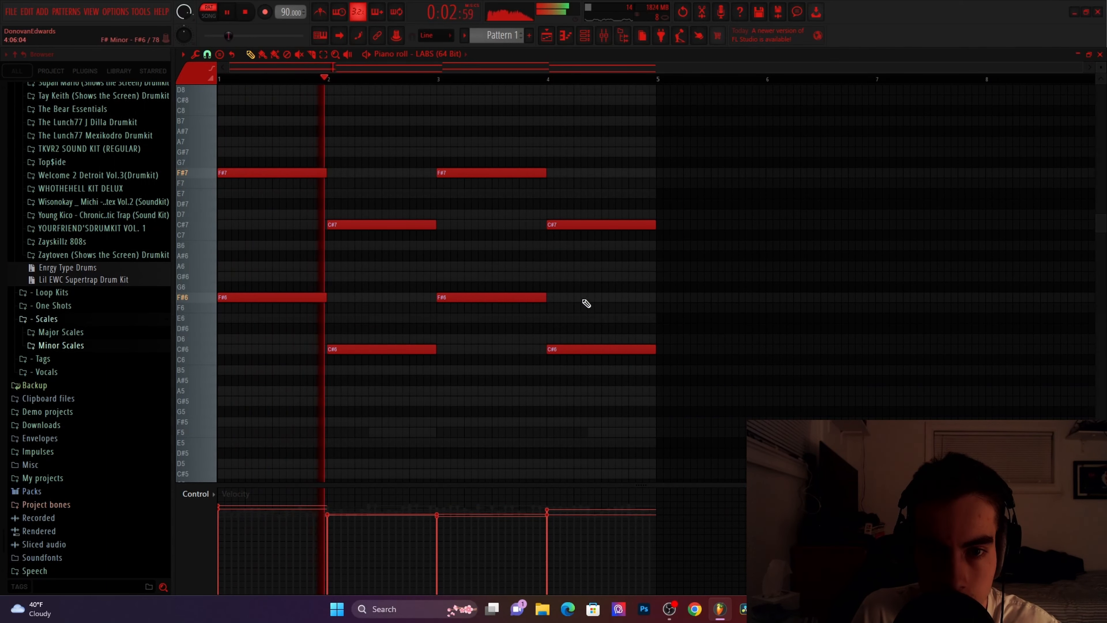
pyautogui.click(1099, 55)
pyautogui.moveTo(206, 234); pyautogui.dragTo(206, 239)
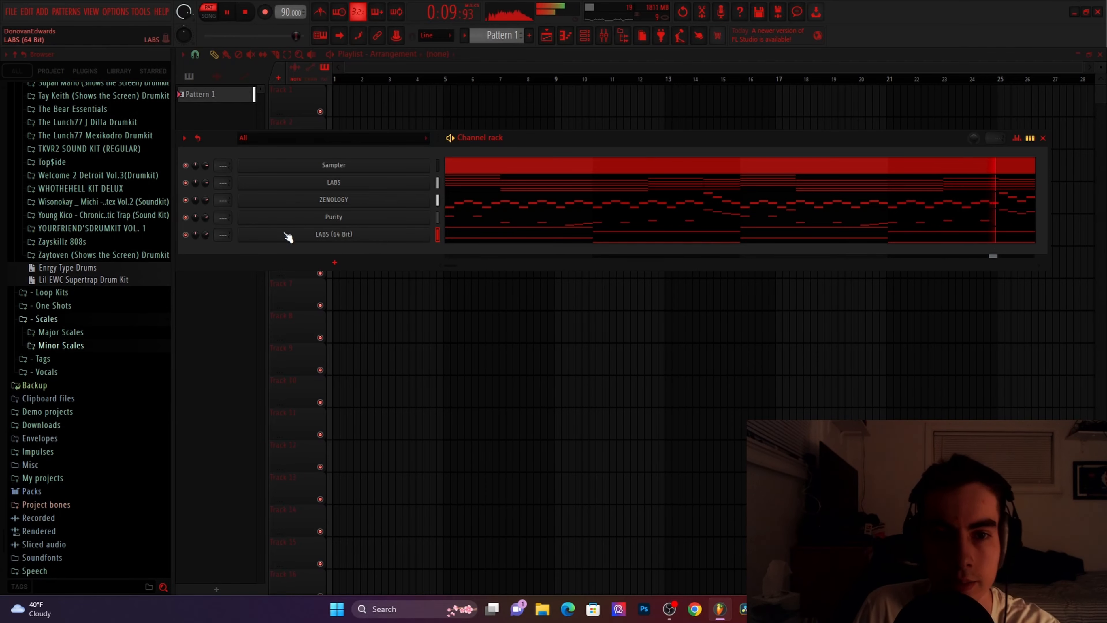
# Add the Bell - Best soundfont from the Percs folder of the Michigan Baby Vol. 2 drum kit as a new channel
pyautogui.scroll(6, 99, 248)
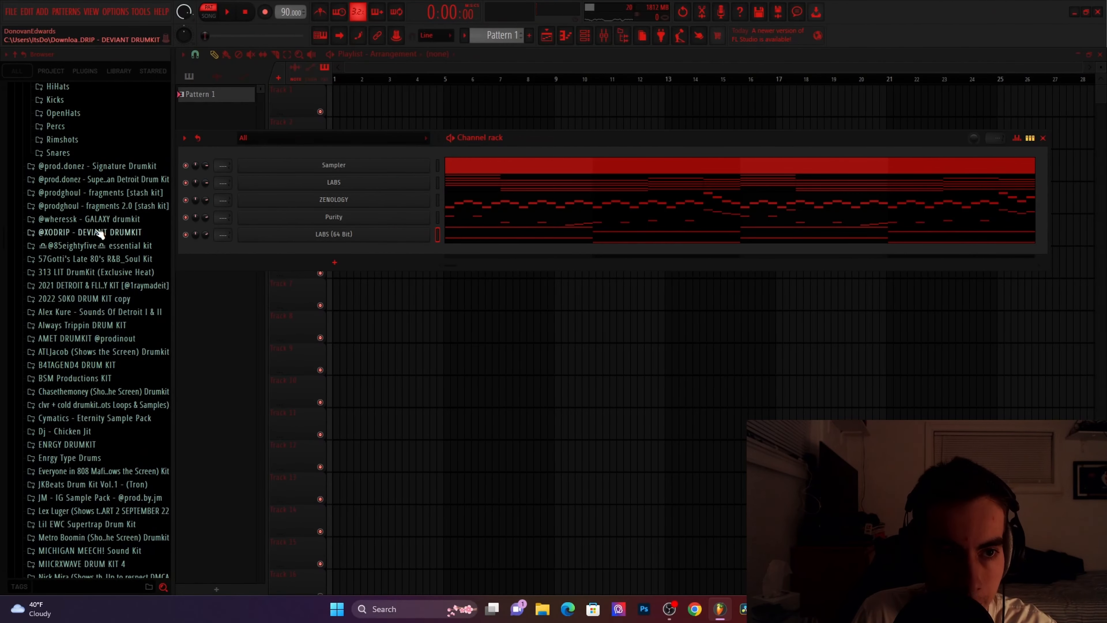
pyautogui.scroll(5, 100, 234)
pyautogui.click(65, 343)
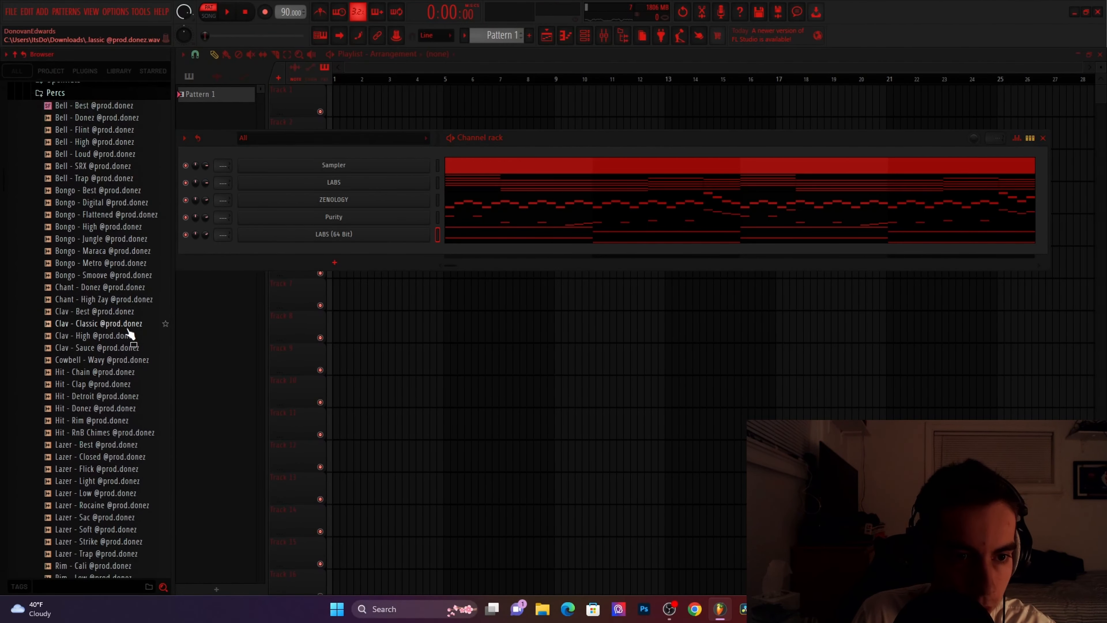
pyautogui.moveTo(99, 100); pyautogui.dragTo(449, 283)
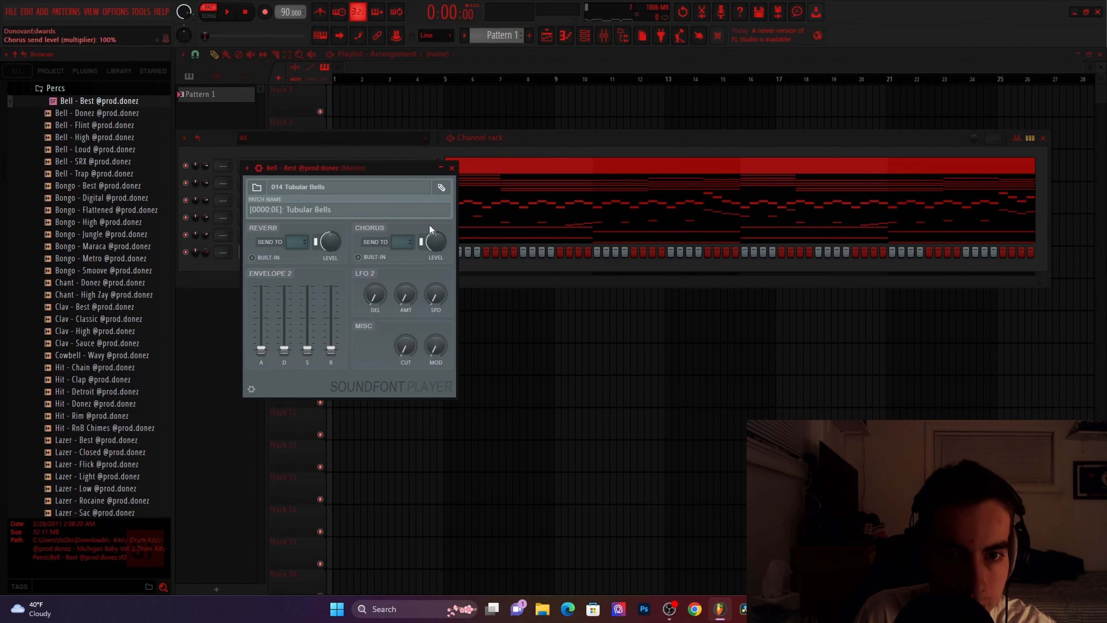
pyautogui.click(453, 165)
# Delete the empty Sampler channel from the channel rack
pyautogui.rightClick(436, 249)
pyautogui.click(456, 252)
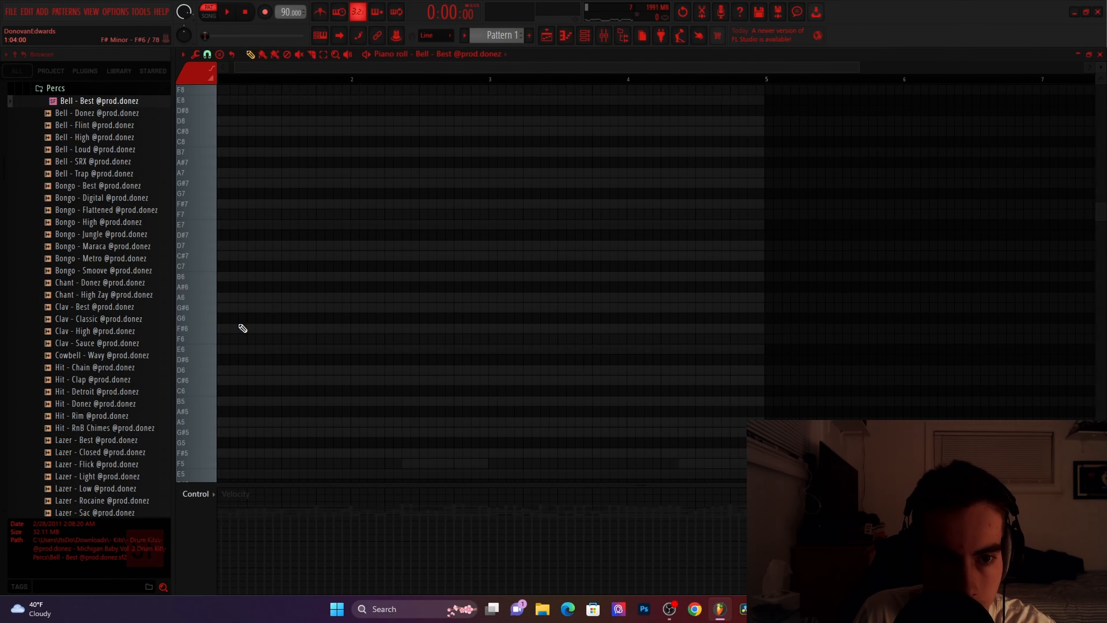
pyautogui.press('Escape')
pyautogui.rightClick(425, 251)
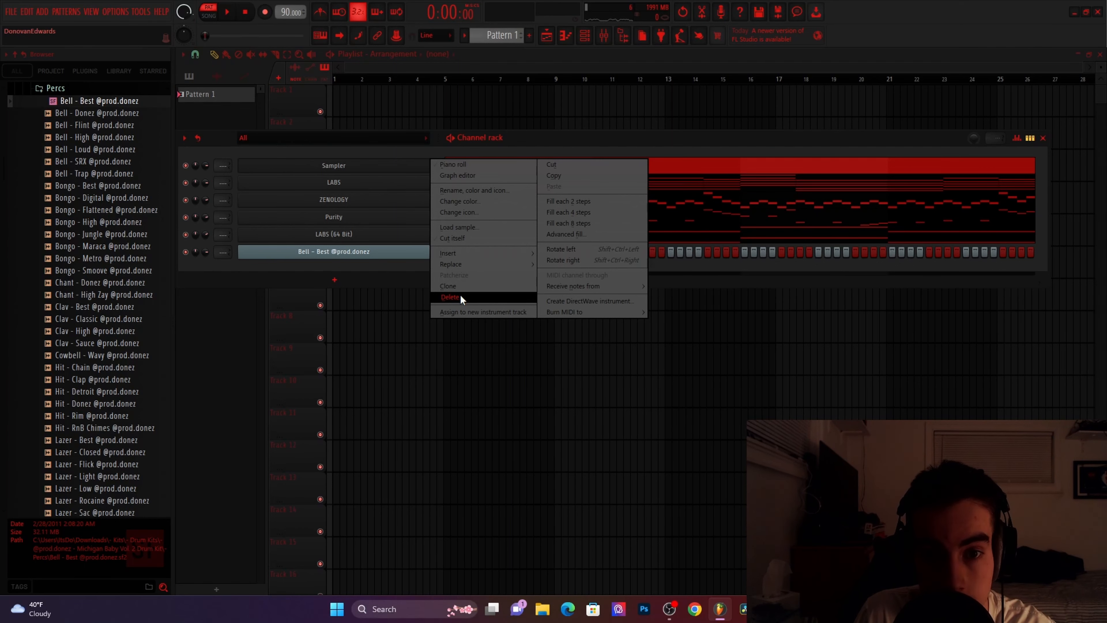
pyautogui.click(450, 297)
# Enter a one-step F#5 note at the start of bar 1 on the Bell - Best channel, raise its velocity to maximum, and play it
pyautogui.rightClick(422, 236)
pyautogui.click(458, 244)
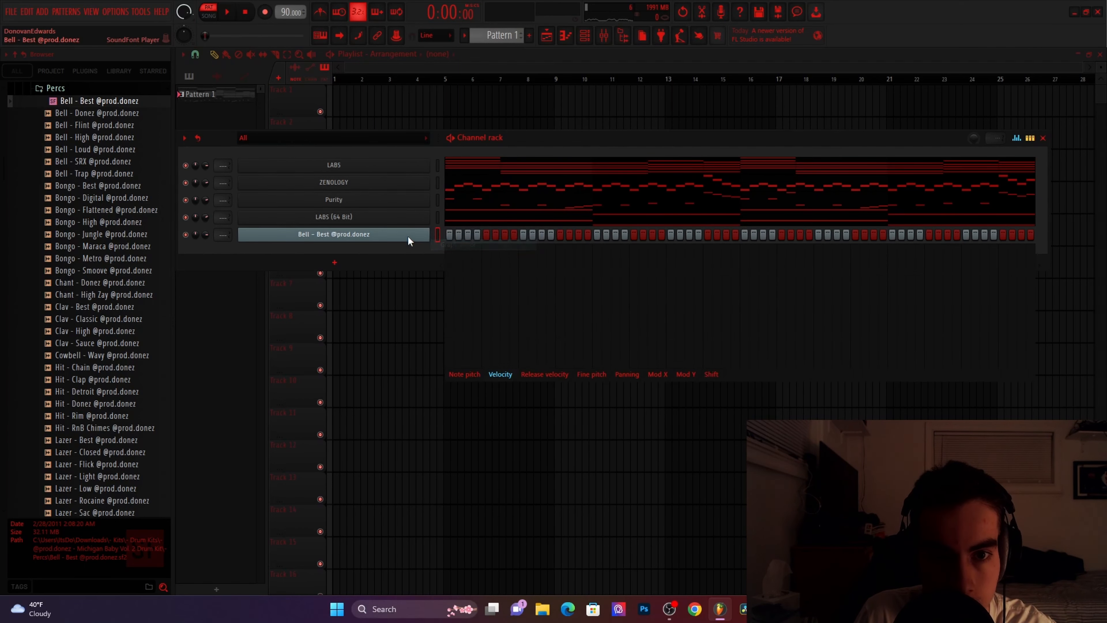
pyautogui.rightClick(408, 236)
pyautogui.click(456, 234)
pyautogui.scroll(-3, 348, 308)
pyautogui.click(225, 327)
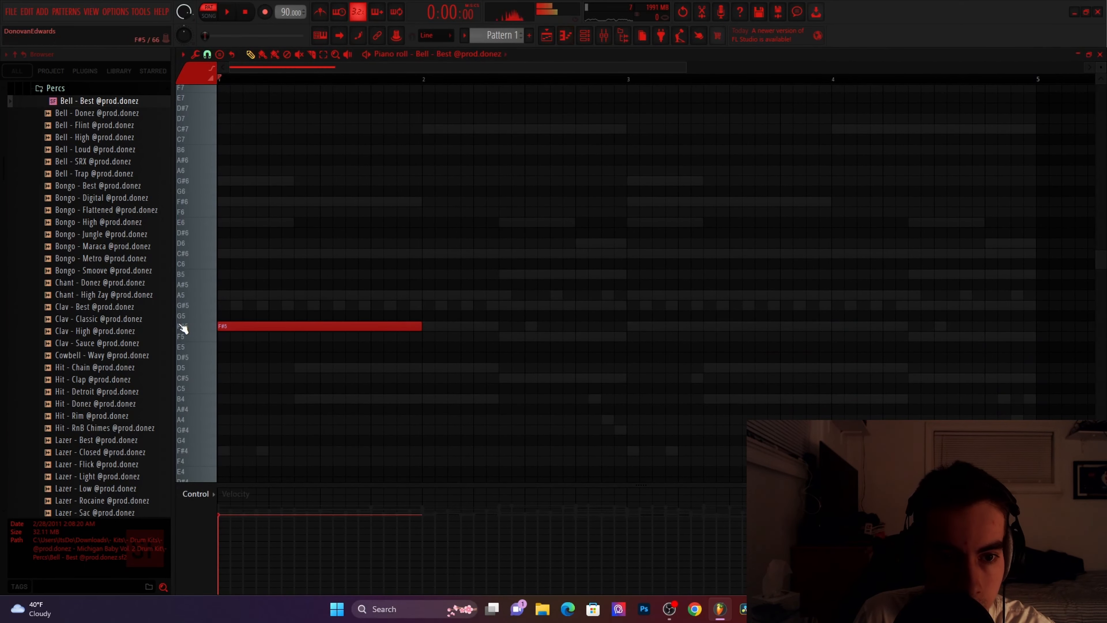
pyautogui.moveTo(420, 326); pyautogui.dragTo(229, 327)
pyautogui.hotkey('ctrl', 'a')
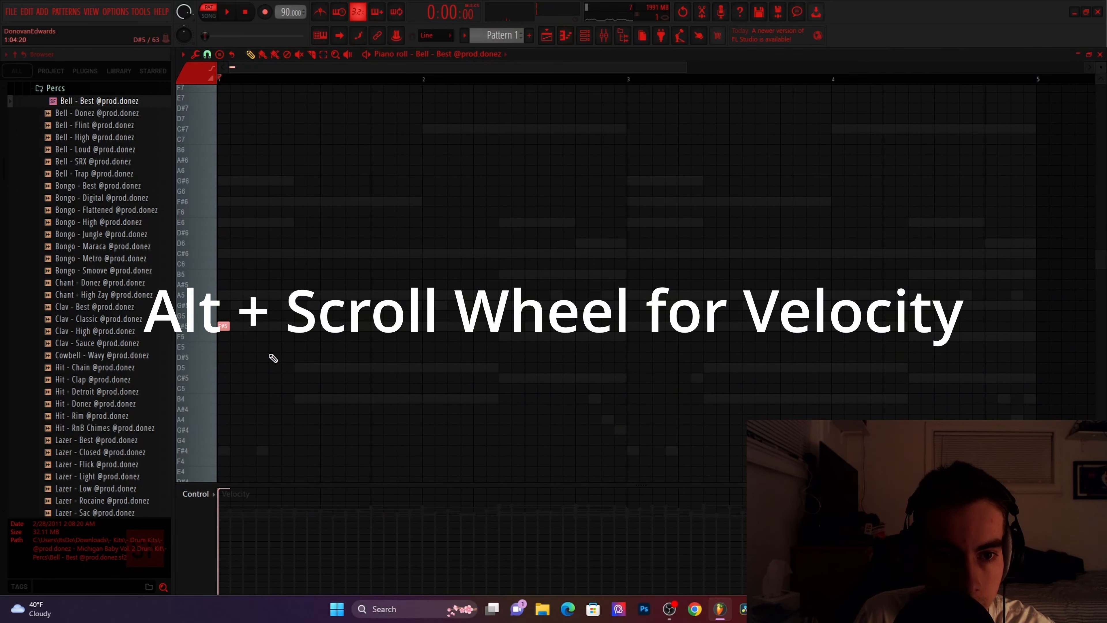
pyautogui.press('space')
# Add bell notes at B5 on step 7 of bar 1, B5 on step 1 of bar 2, and C#6 on step 7 of bar 2
pyautogui.click(299, 399)
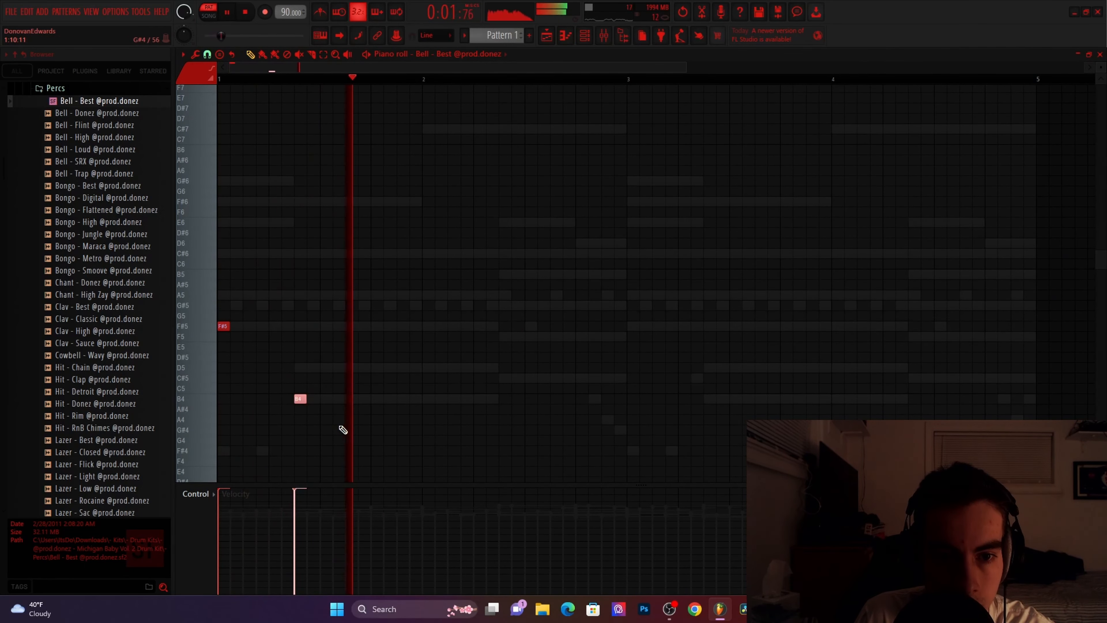
pyautogui.hotkey('ctrl', 'Up')
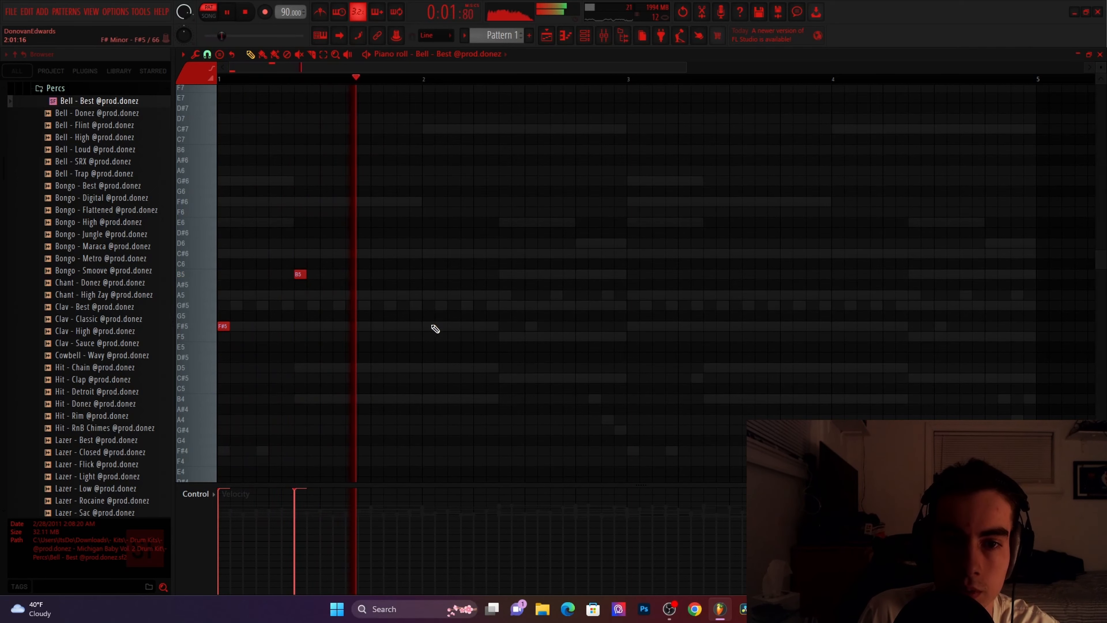
pyautogui.click(429, 274)
pyautogui.click(506, 253)
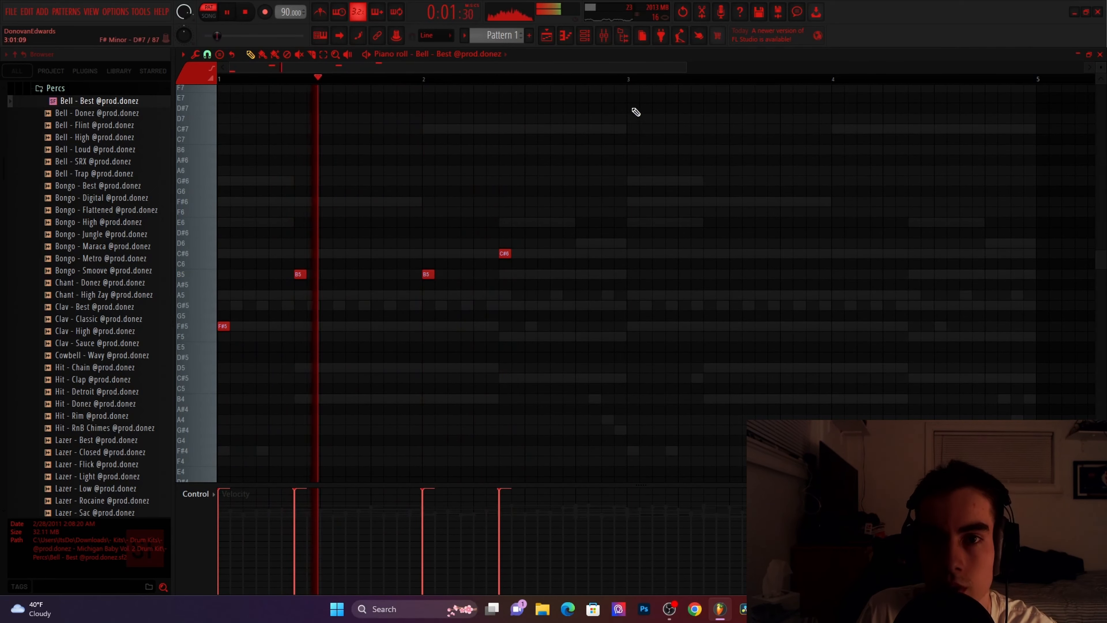
# Duplicate the two-bar bell melody into bars 3 and 4 and play the pattern
pyautogui.hotkey('ctrl', 'a')
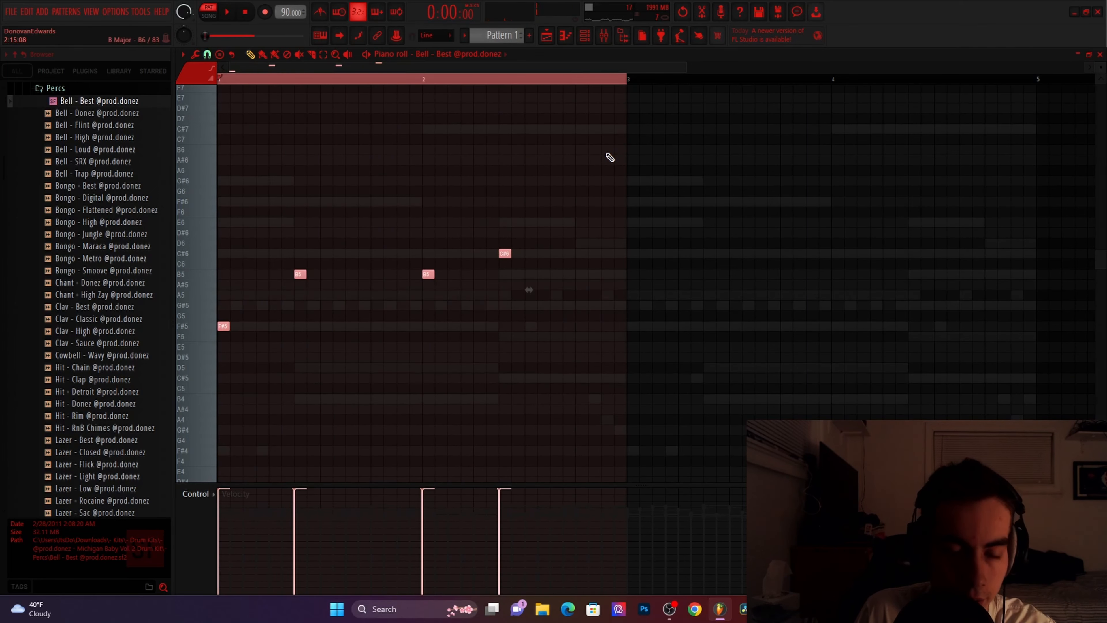
pyautogui.hotkey('ctrl', 'b')
pyautogui.click(646, 88)
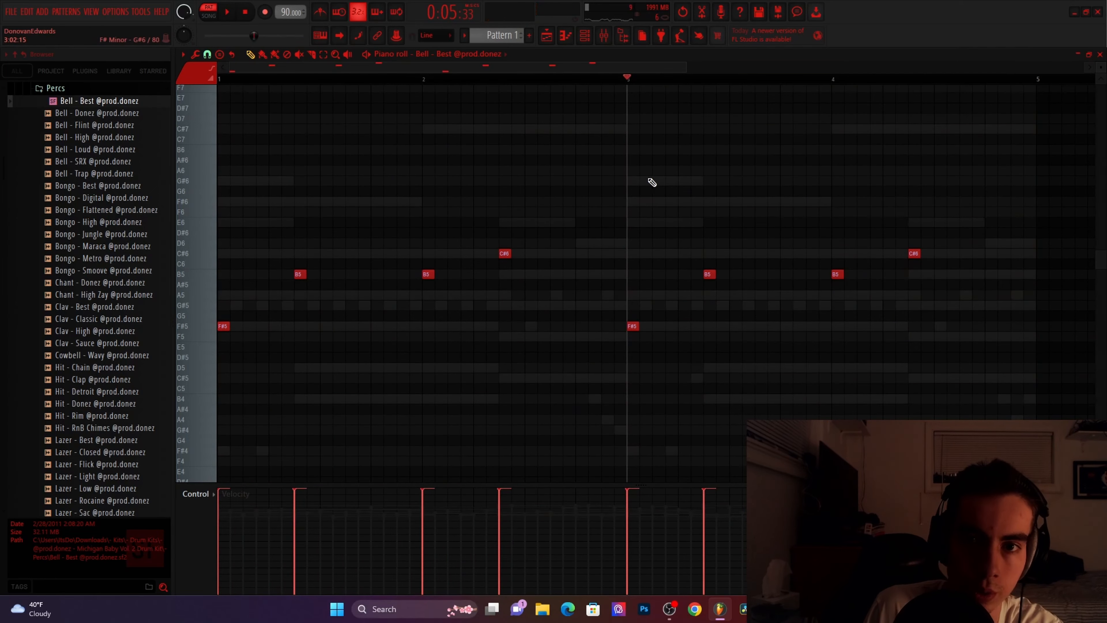
pyautogui.press('space')
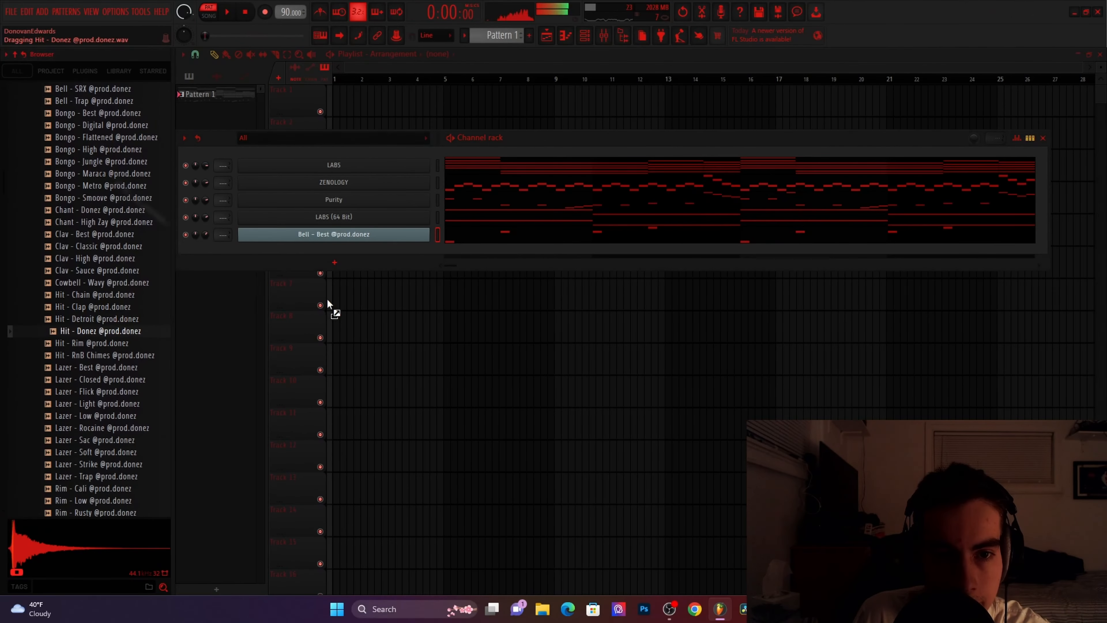
# Add the Hit - Donez sample as a channel with a hit on step 12 of bar 4, and preview Clav - Classic
pyautogui.rightClick(429, 248)
pyautogui.click(444, 325)
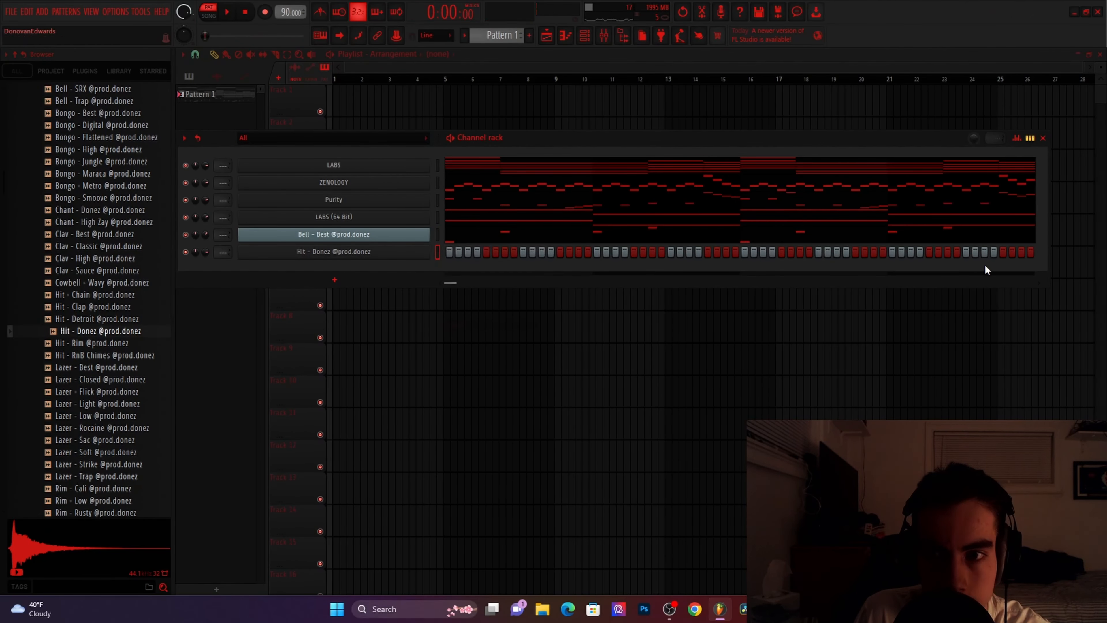
pyautogui.scroll(-5, 97, 355)
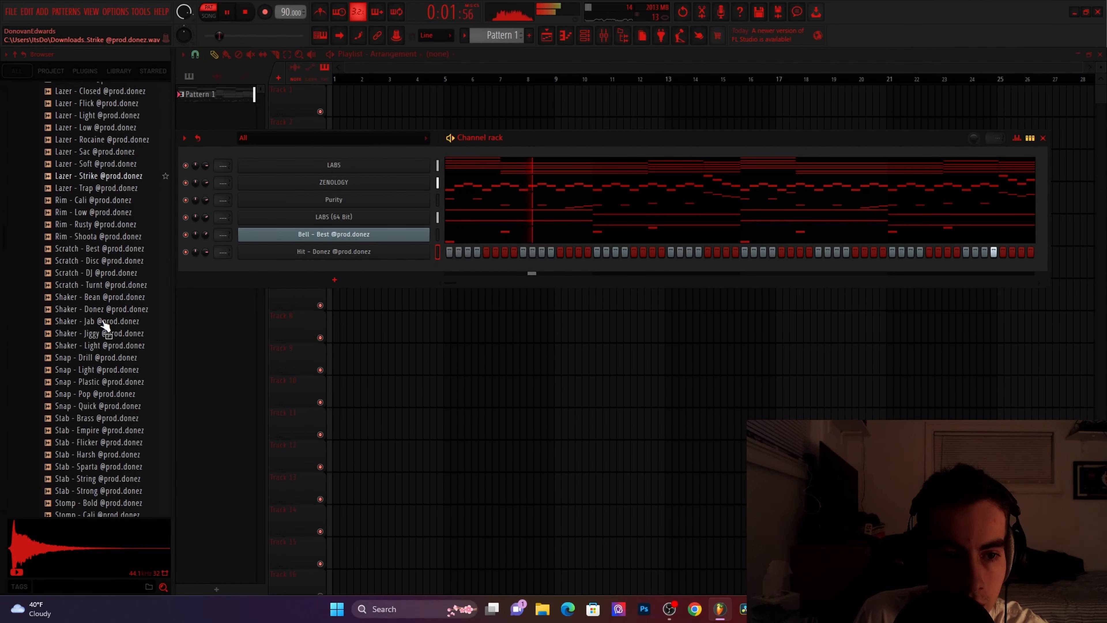
pyautogui.scroll(2, 104, 320)
pyautogui.scroll(10, 104, 322)
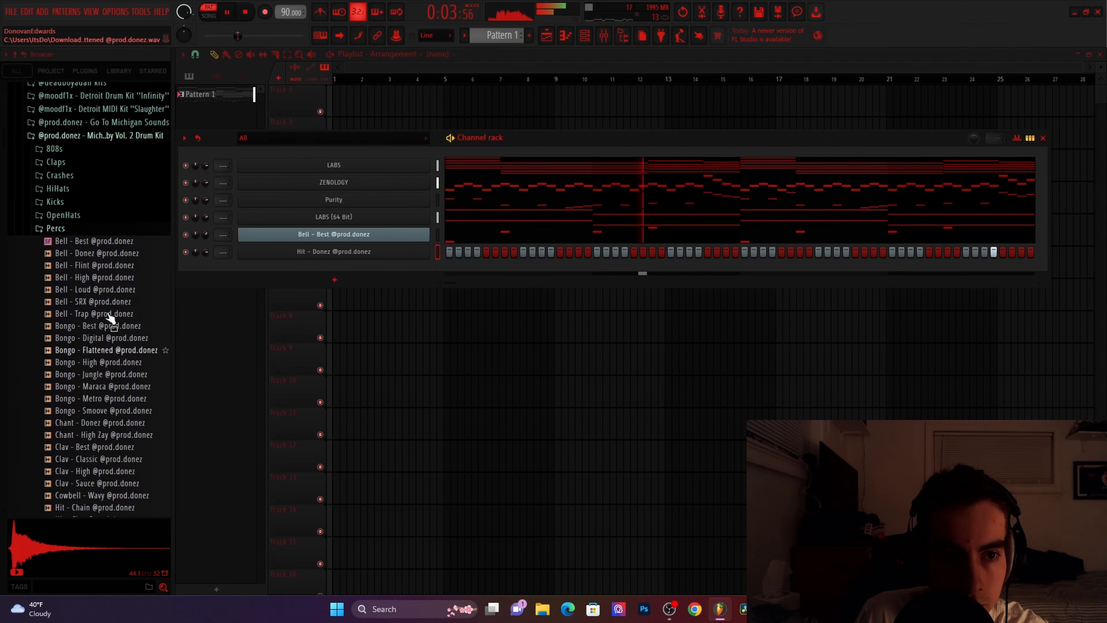
pyautogui.scroll(-2, 111, 355)
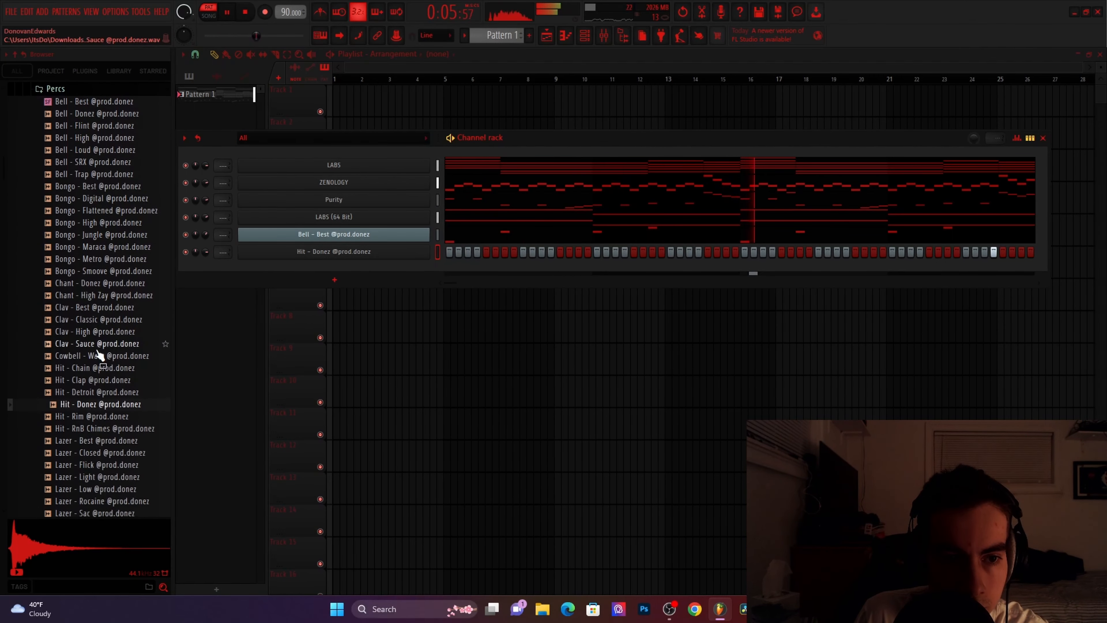
pyautogui.click(101, 321)
pyautogui.scroll(4, 100, 322)
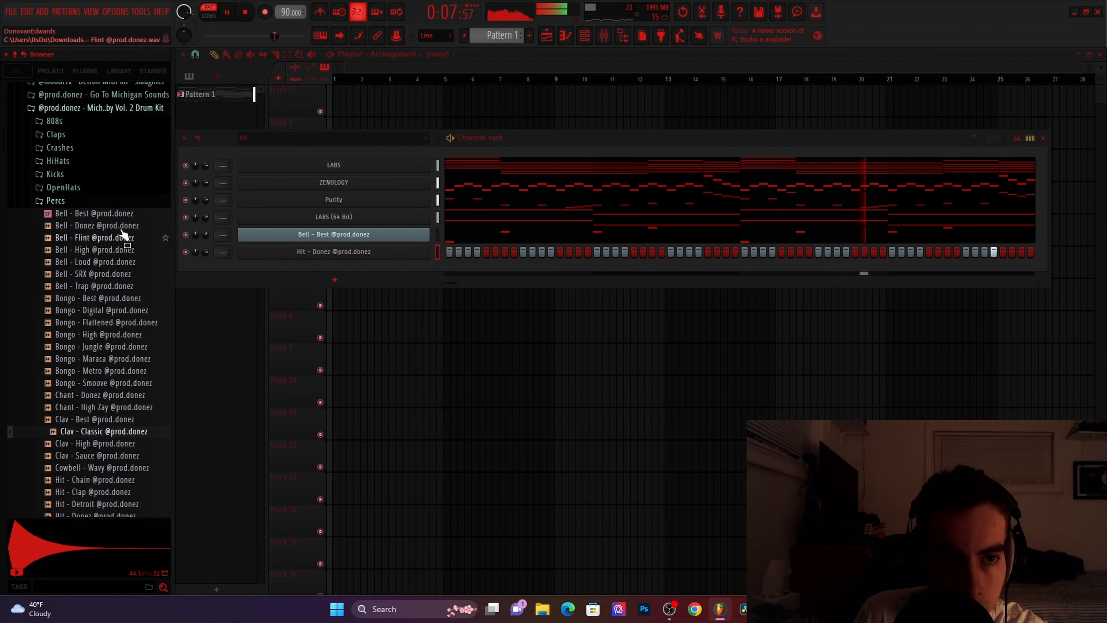
# Add HiHat - Bold from the kit's HiHats folder as a channel, fill every step of the four bars, and play the pattern
pyautogui.click(85, 234)
pyautogui.click(81, 198)
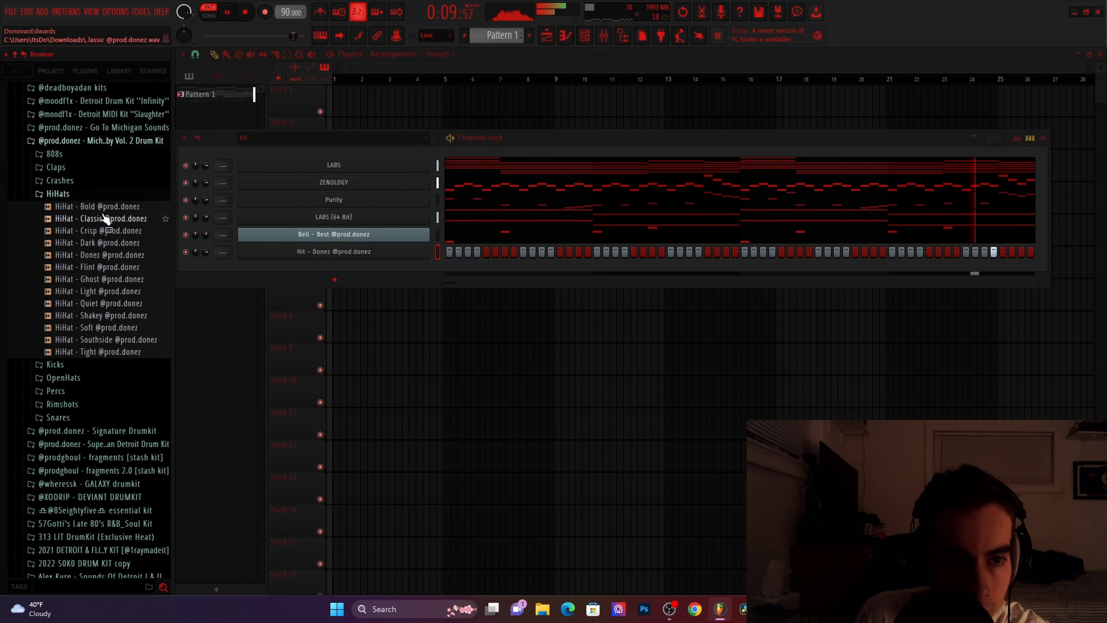
pyautogui.click(105, 218)
pyautogui.moveTo(97, 213); pyautogui.dragTo(464, 281)
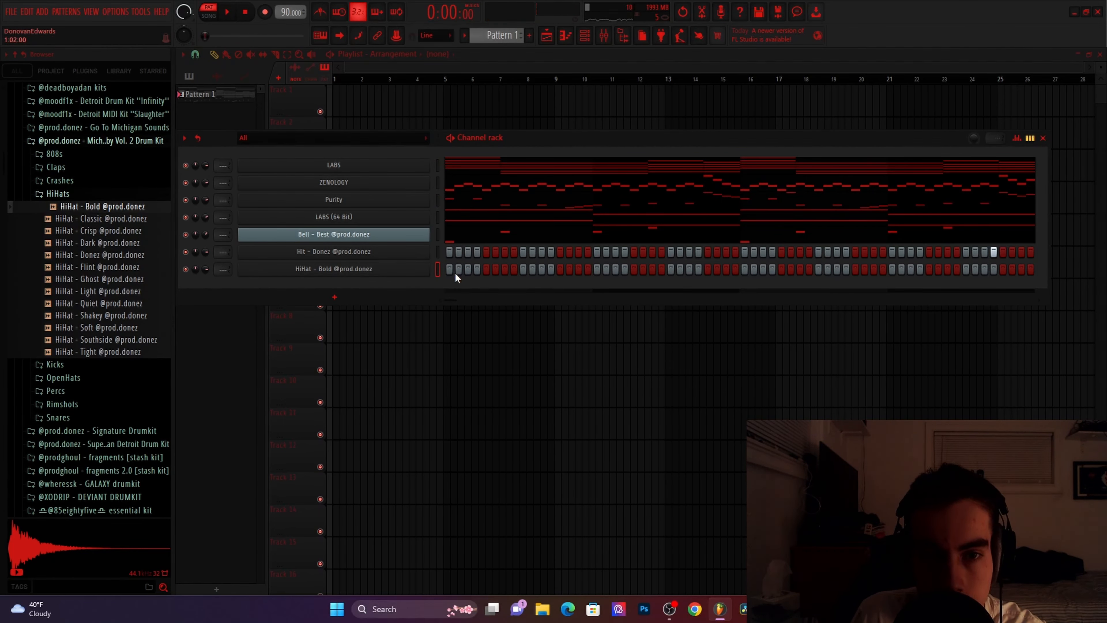
pyautogui.press('space')
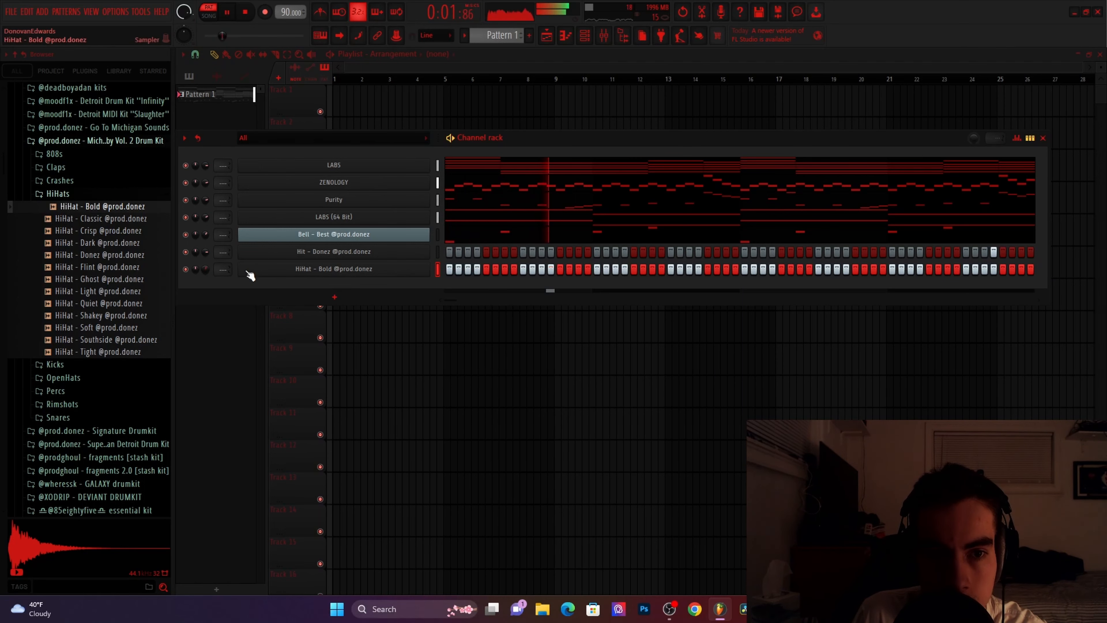
# In the HiHat - Bold piano roll, snap to 1/2 step and add half-step C5 notes after steps 3, 9, 13, 14, 15 and 16 of bar 1
pyautogui.rightClick(429, 269)
pyautogui.click(449, 271)
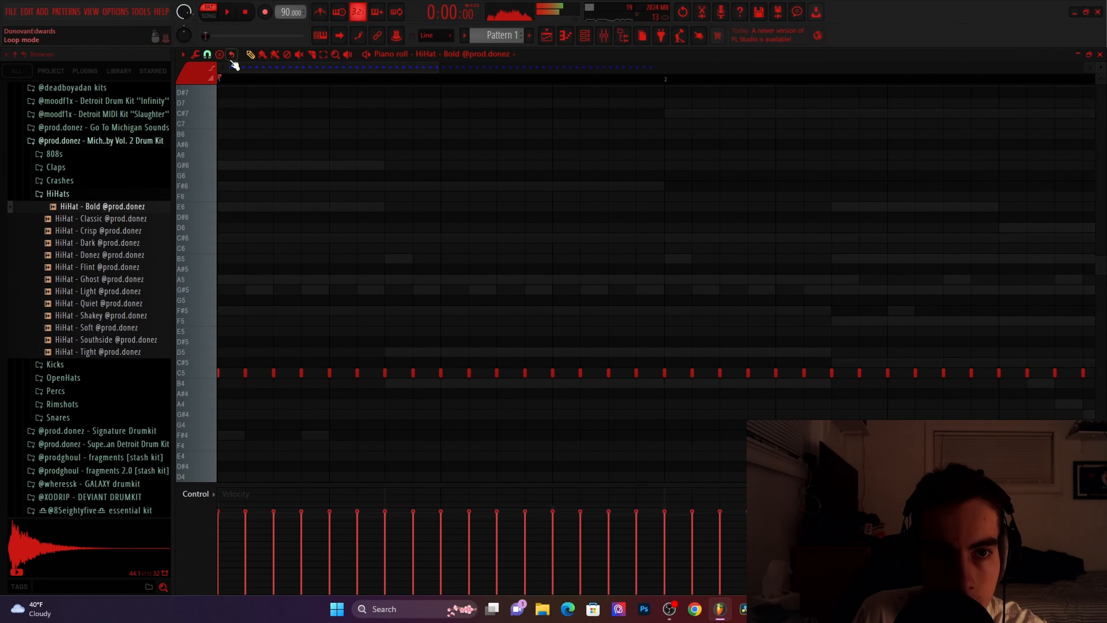
pyautogui.click(207, 55)
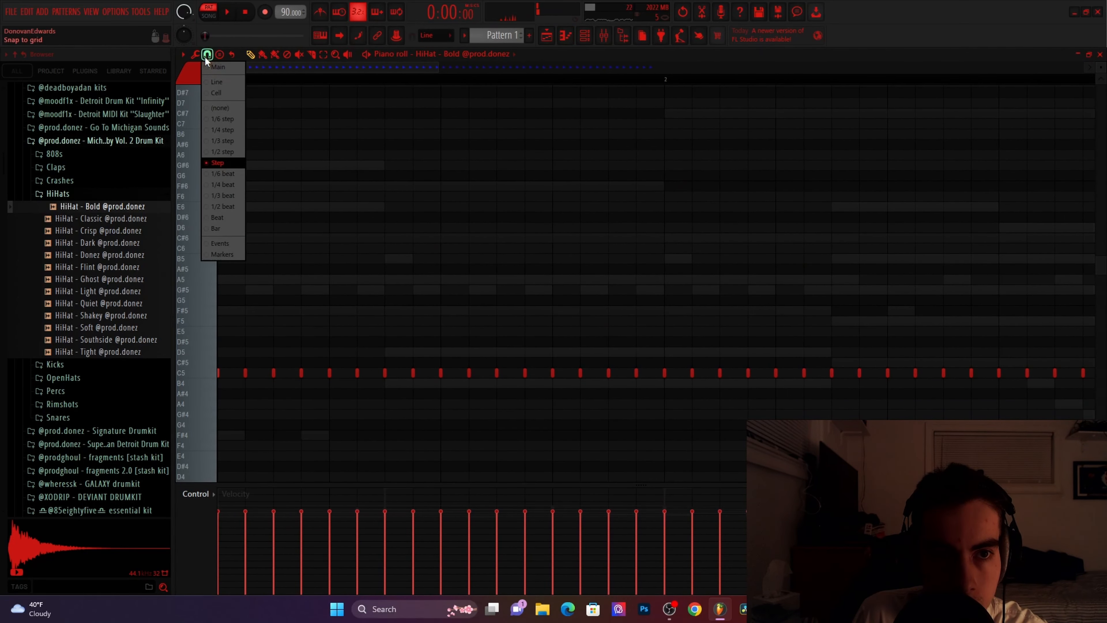
pyautogui.click(223, 153)
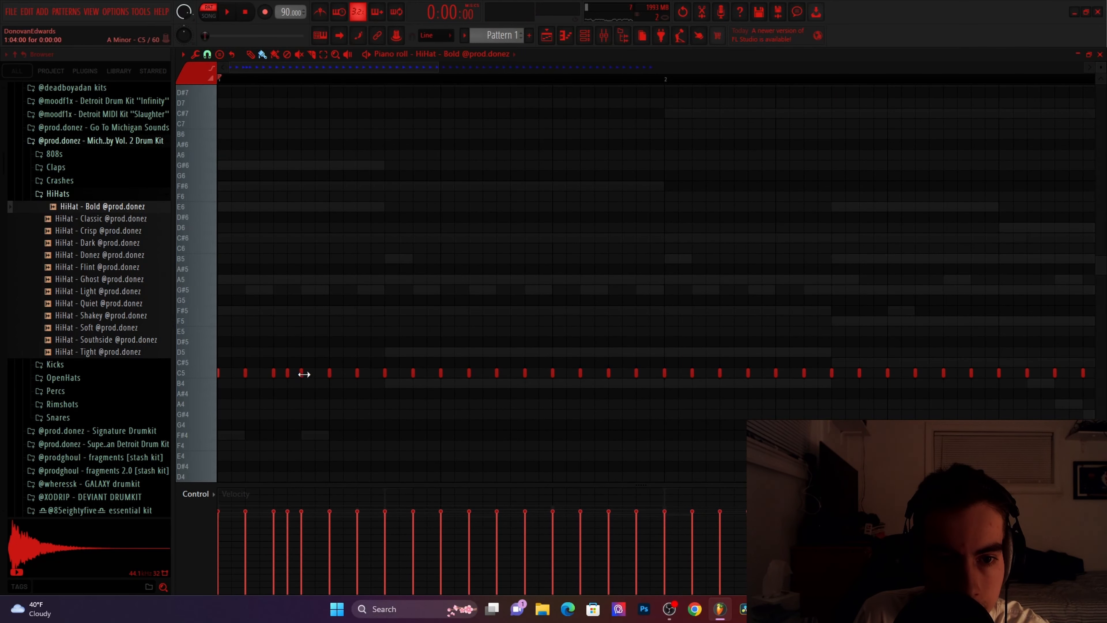
pyautogui.keyDown('ctrl'); pyautogui.scroll(-3, 315, 385); pyautogui.keyUp('ctrl')
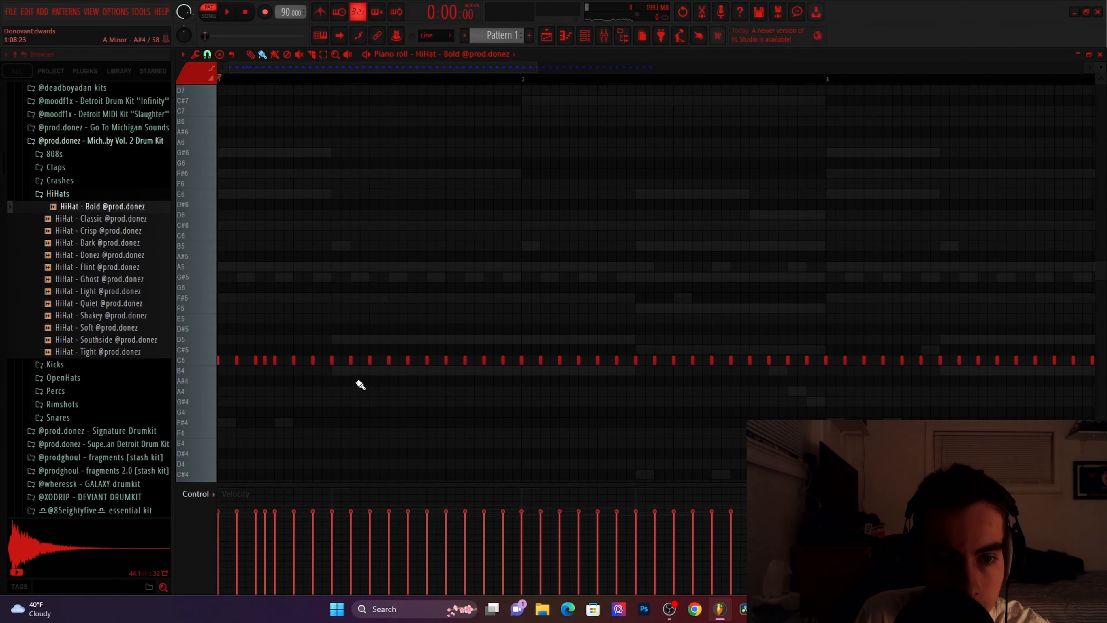
pyautogui.press('space')
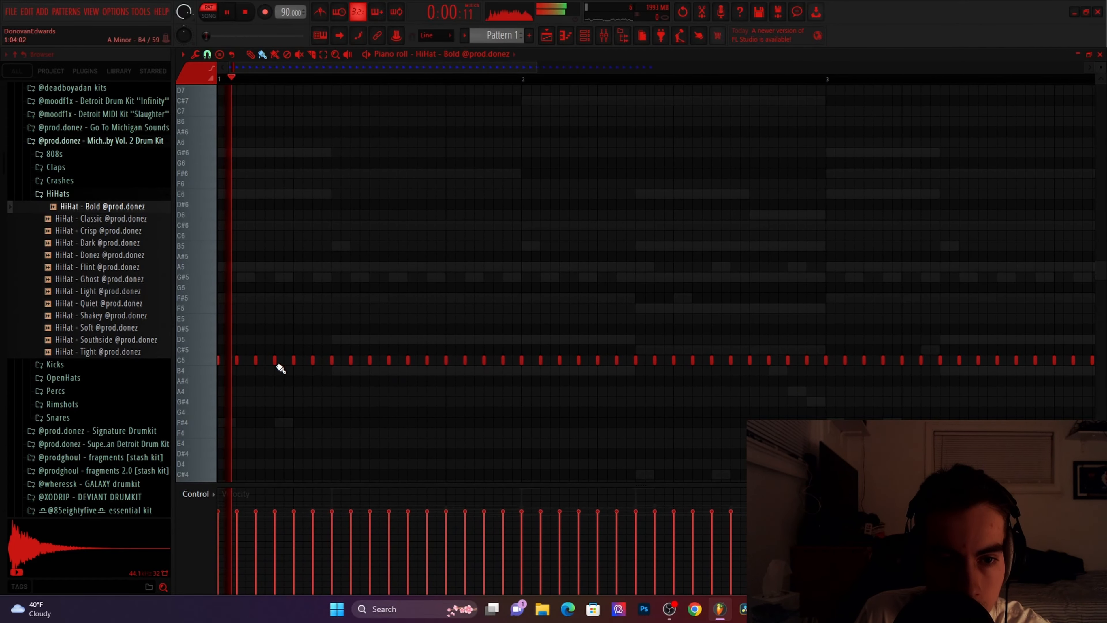
pyautogui.click(379, 360)
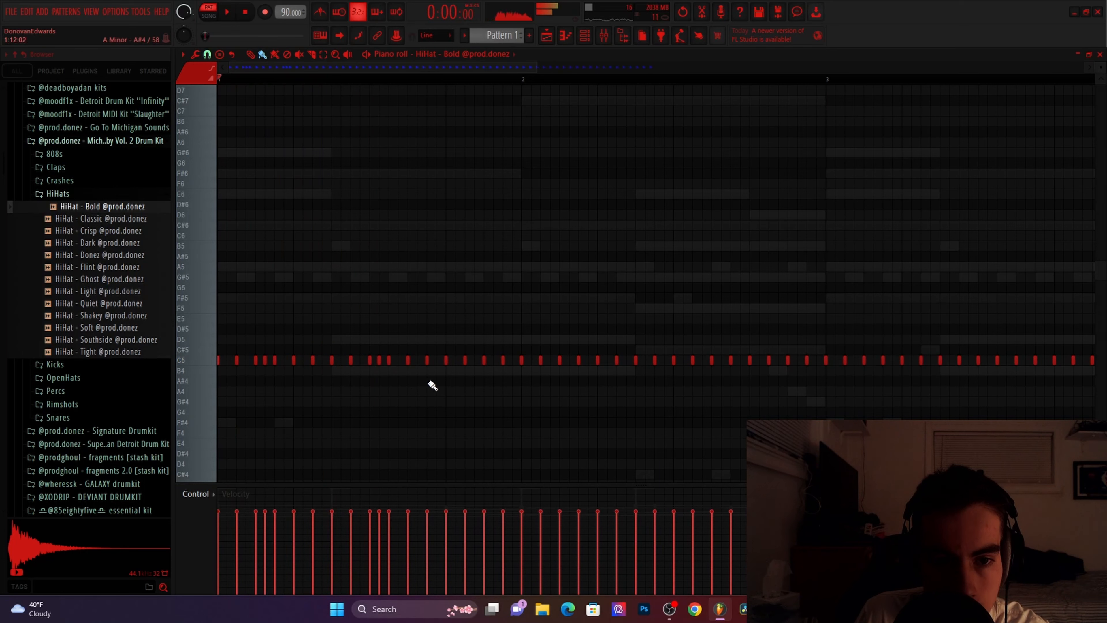
pyautogui.click(459, 362)
pyautogui.click(478, 360)
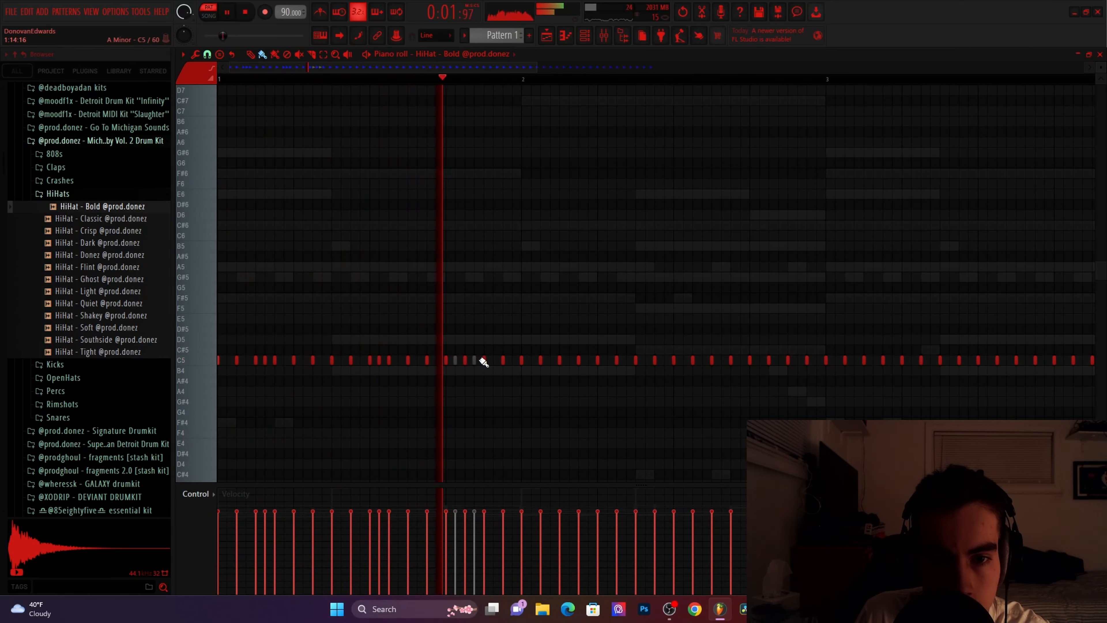
pyautogui.click(497, 360)
pyautogui.click(516, 361)
# Delete all HiHat - Bold notes from bars 2, 3 and 4, keeping only the bar 1 pattern
pyautogui.rightClick(522, 361)
pyautogui.press('space')
pyautogui.moveTo(532, 366); pyautogui.dragTo(569, 355)
pyautogui.scroll(-2, 569, 355)
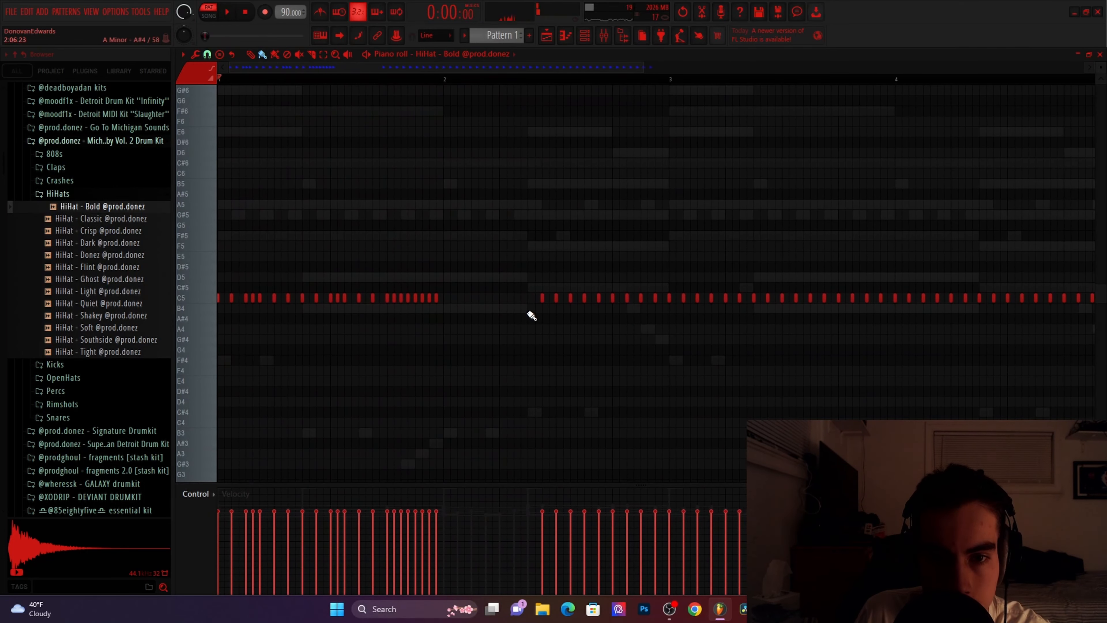
pyautogui.moveTo(525, 307); pyautogui.dragTo(636, 301)
pyautogui.scroll(-3, 637, 301)
pyautogui.moveTo(475, 307)
pyautogui.mouseDown()
pyautogui.moveTo(751, 290)
pyautogui.moveTo(602, 297)
pyautogui.mouseUp()
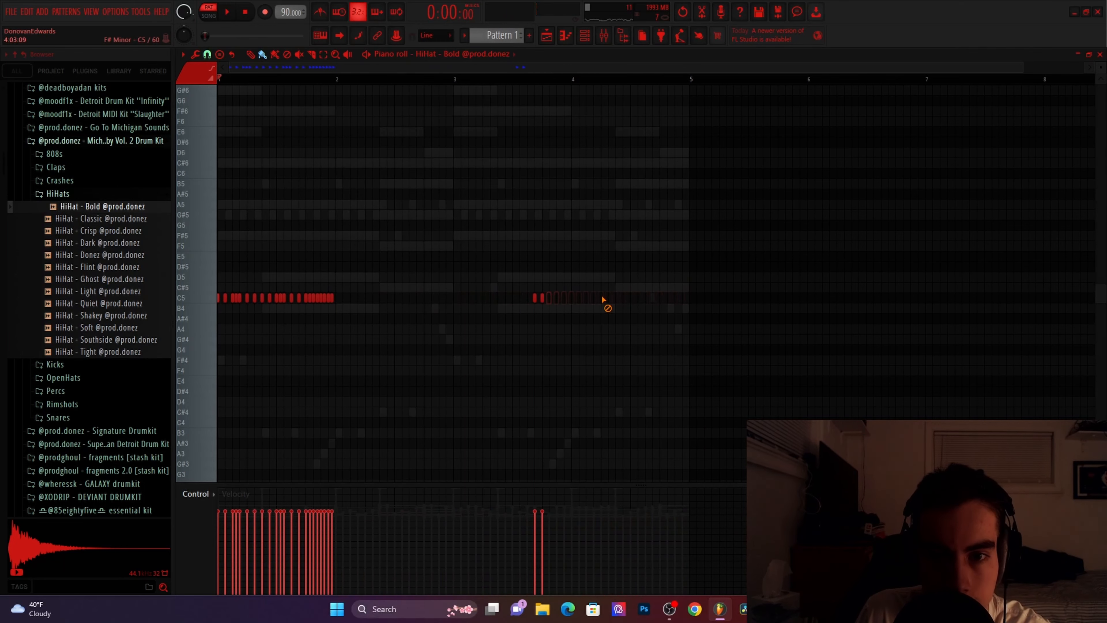
pyautogui.keyDown('ctrl'); pyautogui.scroll(2, 491, 301); pyautogui.keyUp('ctrl')
pyautogui.scroll(3, 549, 299)
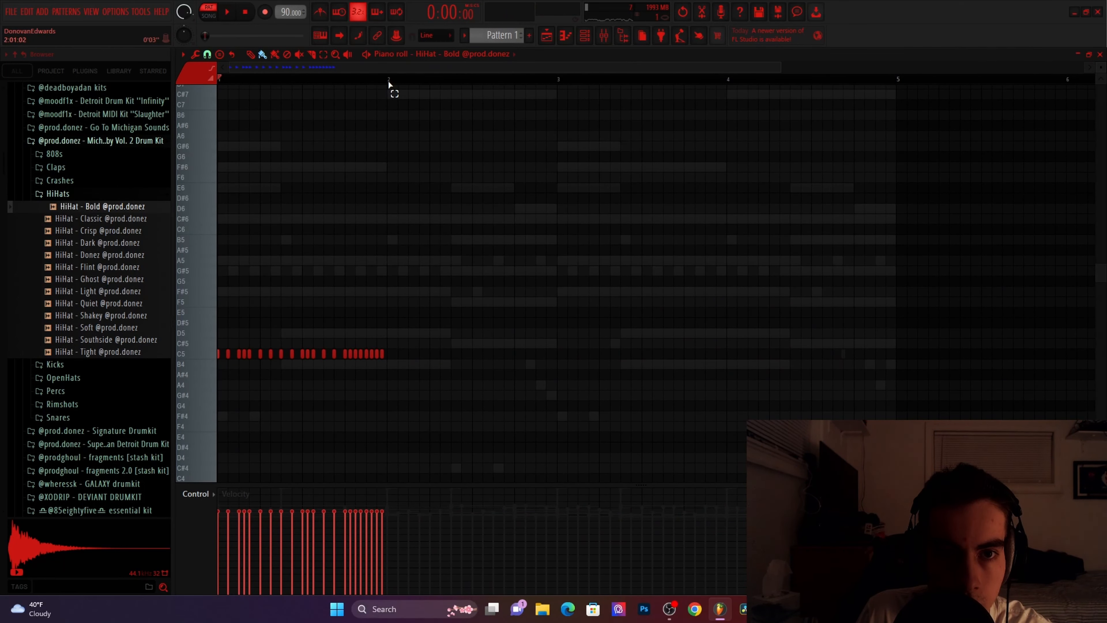
# Duplicate the bar 1 hi-hat pattern into bars 2 to 4, deselect the notes, and play the pattern
pyautogui.keyDown('ctrl'); pyautogui.moveTo(388, 82); pyautogui.dragTo(221, 83); pyautogui.keyUp('ctrl')
pyautogui.keyDown('ctrl'); pyautogui.scroll(4, 330, 133); pyautogui.keyUp('ctrl')
pyautogui.moveTo(363, 137); pyautogui.dragTo(628, 105)
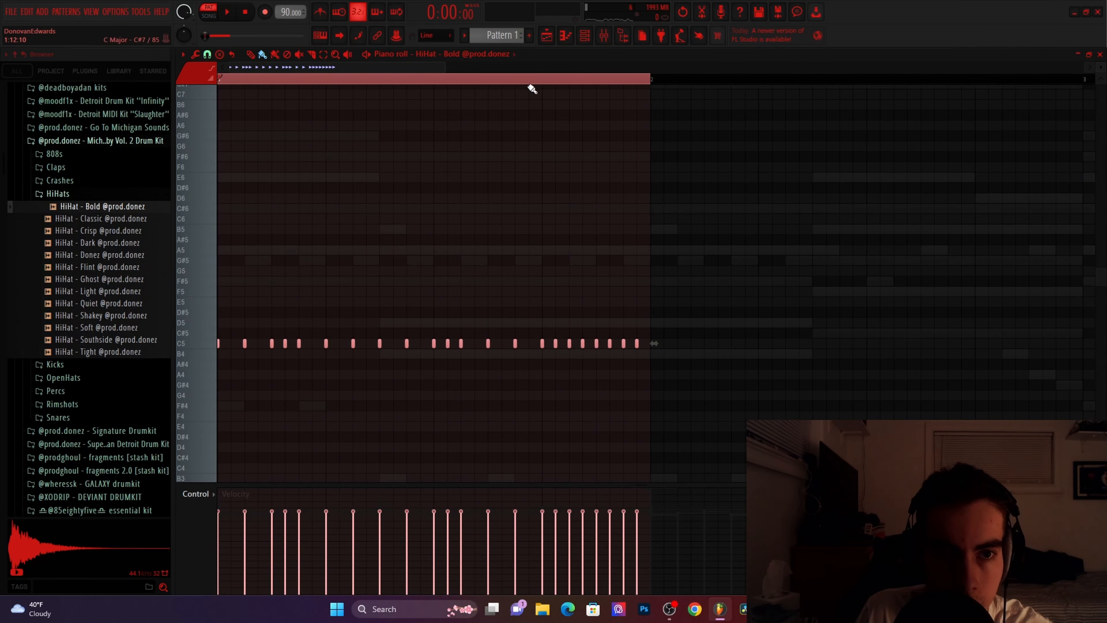
pyautogui.hotkey('ctrl', 'b')
pyautogui.hotkey('ctrl', 'b')
pyautogui.hotkey('ctrl', 'b')
pyautogui.keyDown('ctrl'); pyautogui.scroll(-2, 616, 114); pyautogui.keyUp('ctrl')
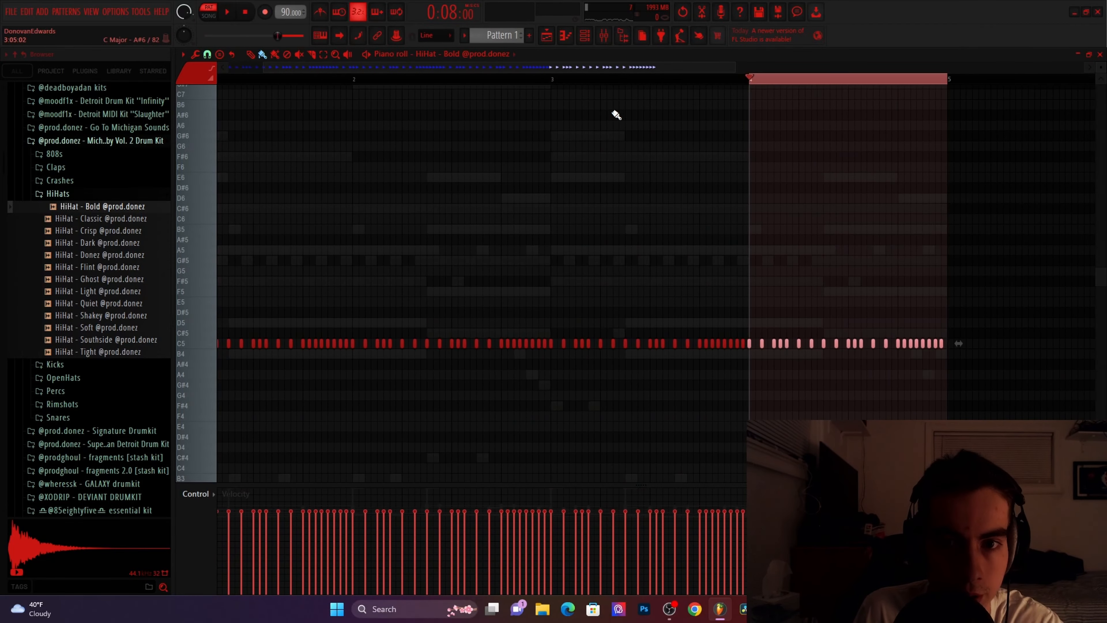
pyautogui.hotkey('ctrl', 'd')
pyautogui.keyDown('ctrl'); pyautogui.scroll(-2, 623, 117); pyautogui.keyUp('ctrl')
pyautogui.press('space')
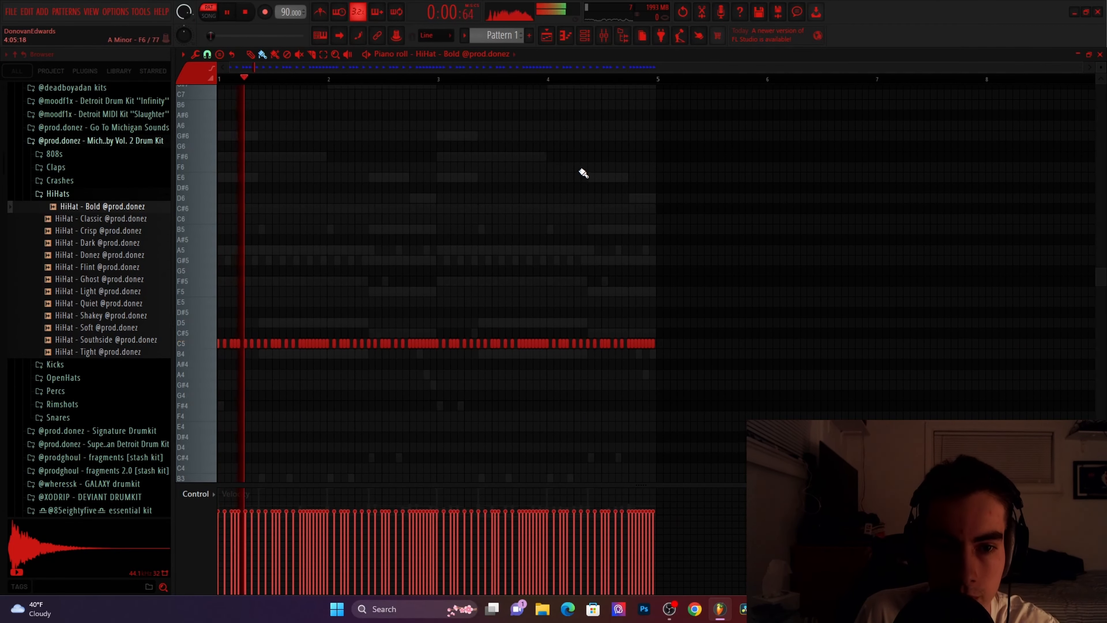
pyautogui.press('space')
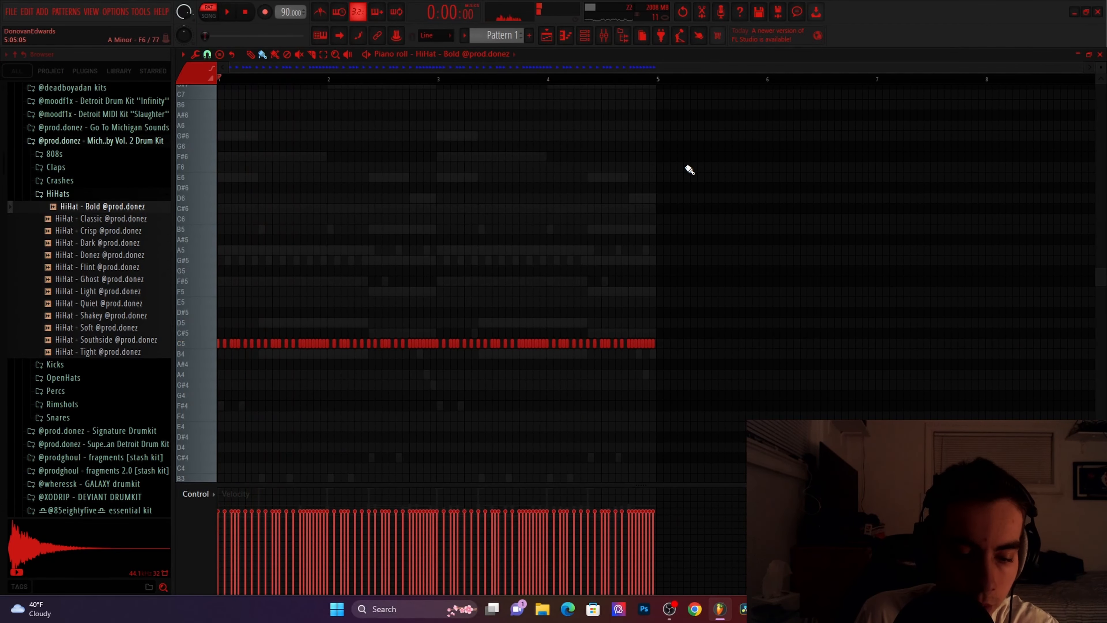
# Randomize the hi-hat note levels with a different seed, start playback, and close the piano roll
pyautogui.hotkey('alt', 'r')
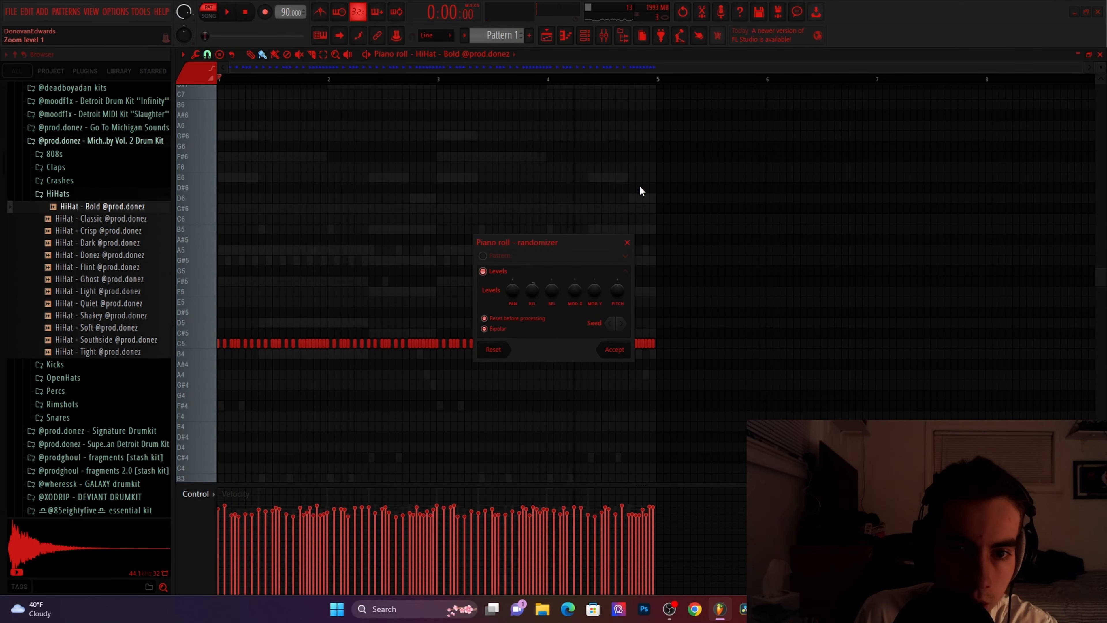
pyautogui.click(623, 323)
pyautogui.click(614, 350)
pyautogui.press('space')
pyautogui.click(1099, 54)
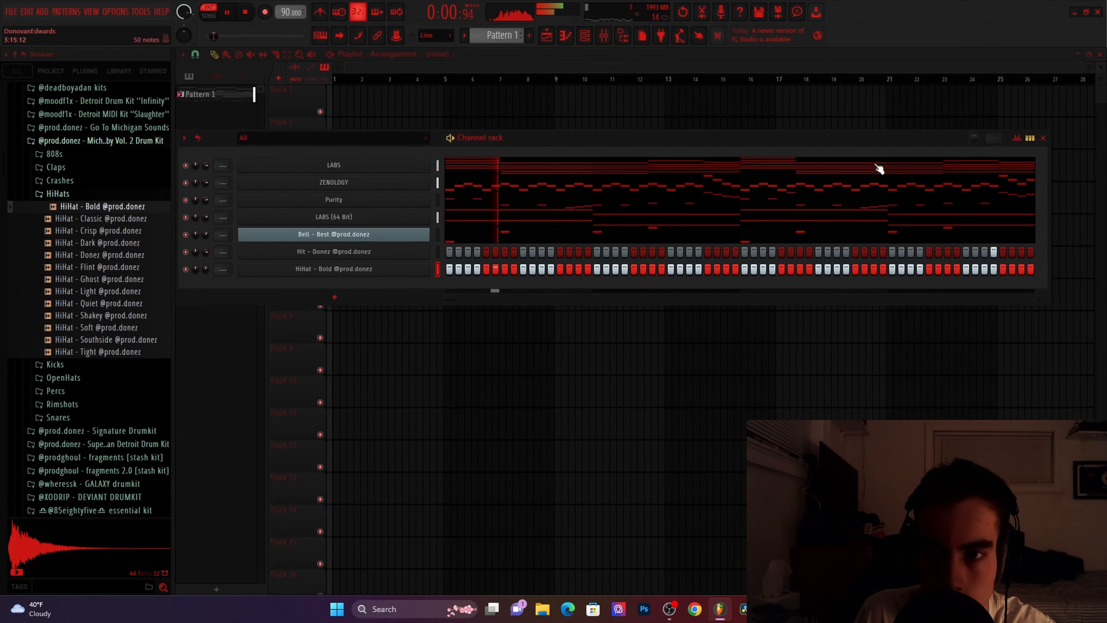
# Add Crash - Gliss from the kit's Crashes folder as a new channel
pyautogui.click(98, 196)
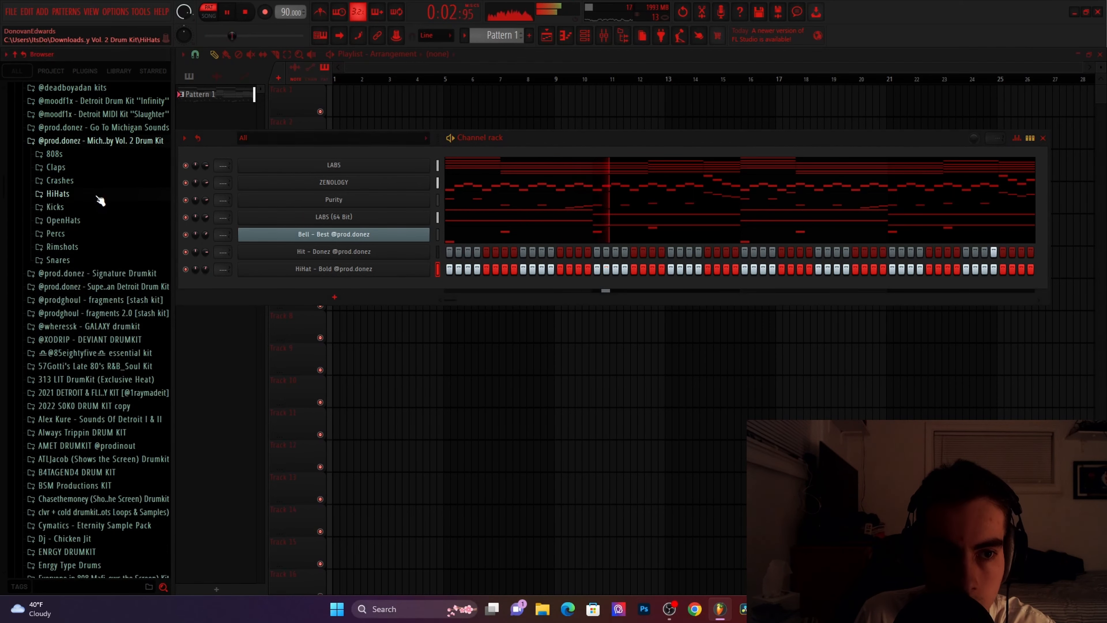
pyautogui.click(89, 180)
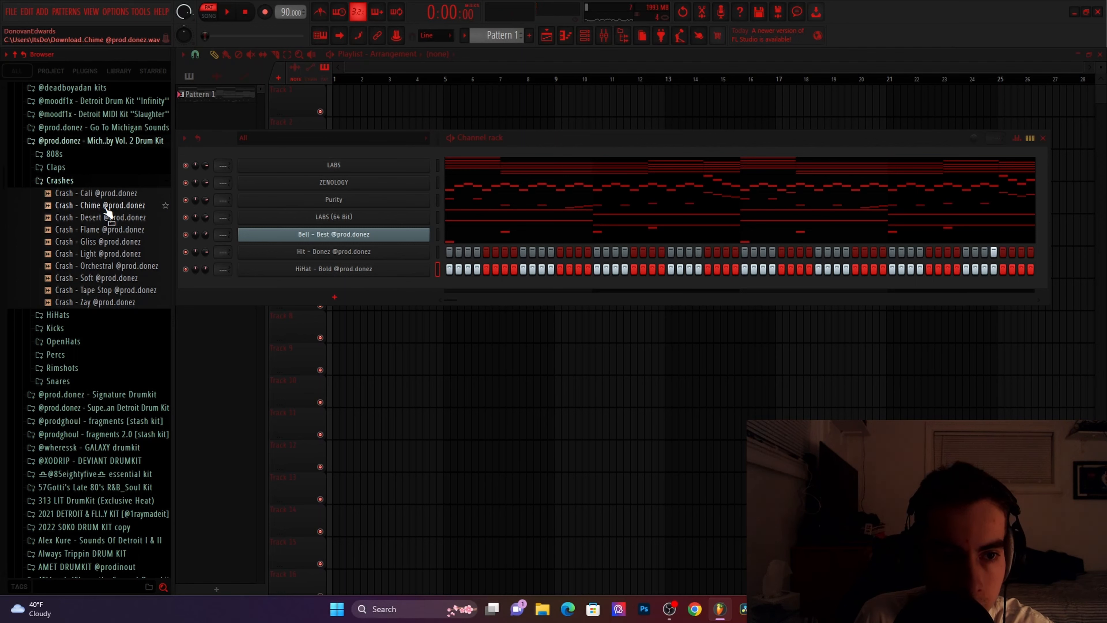
pyautogui.moveTo(103, 241); pyautogui.dragTo(334, 288)
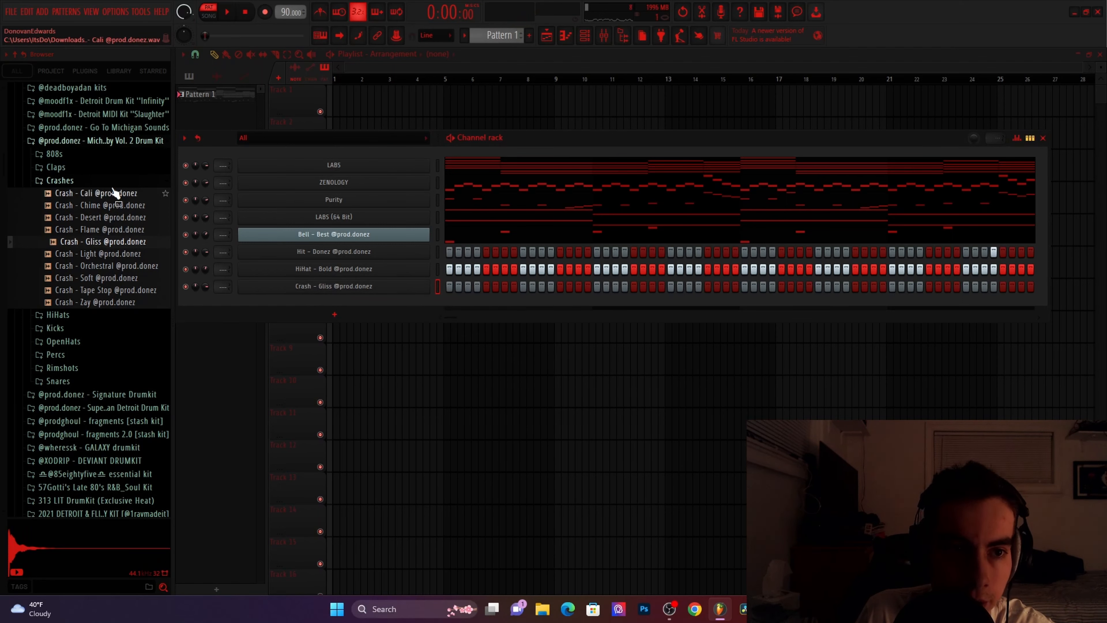
# Place Crash - Gliss hits on steps 1 and 7 of each of the four bars while playing the pattern
pyautogui.click(449, 286)
pyautogui.press('space')
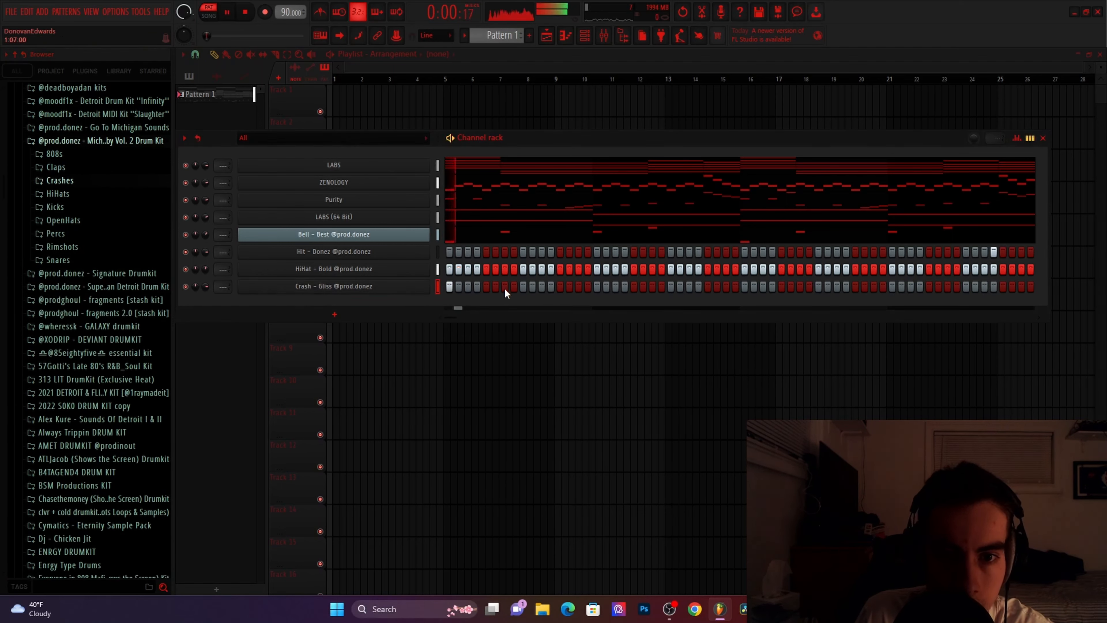
pyautogui.click(597, 286)
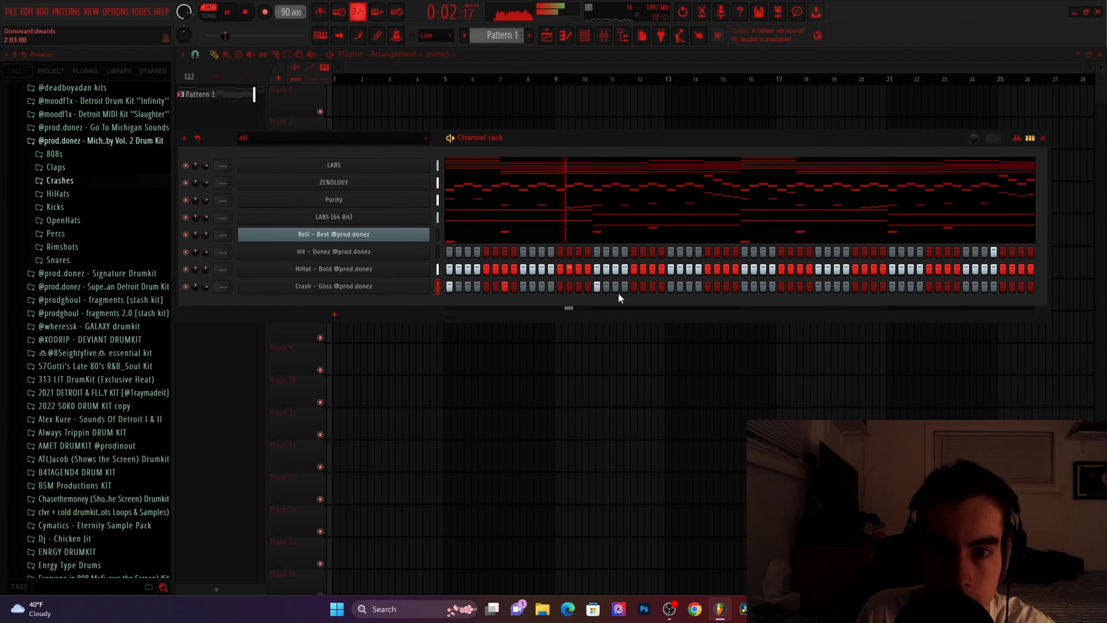
pyautogui.click(652, 286)
pyautogui.click(745, 286)
pyautogui.click(800, 287)
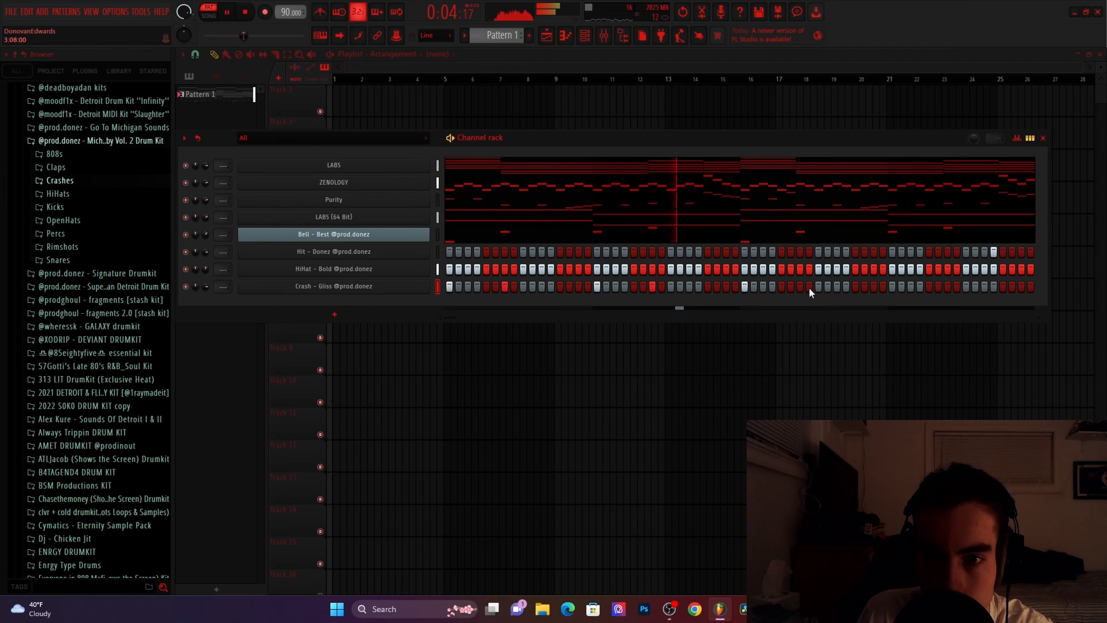
pyautogui.click(947, 287)
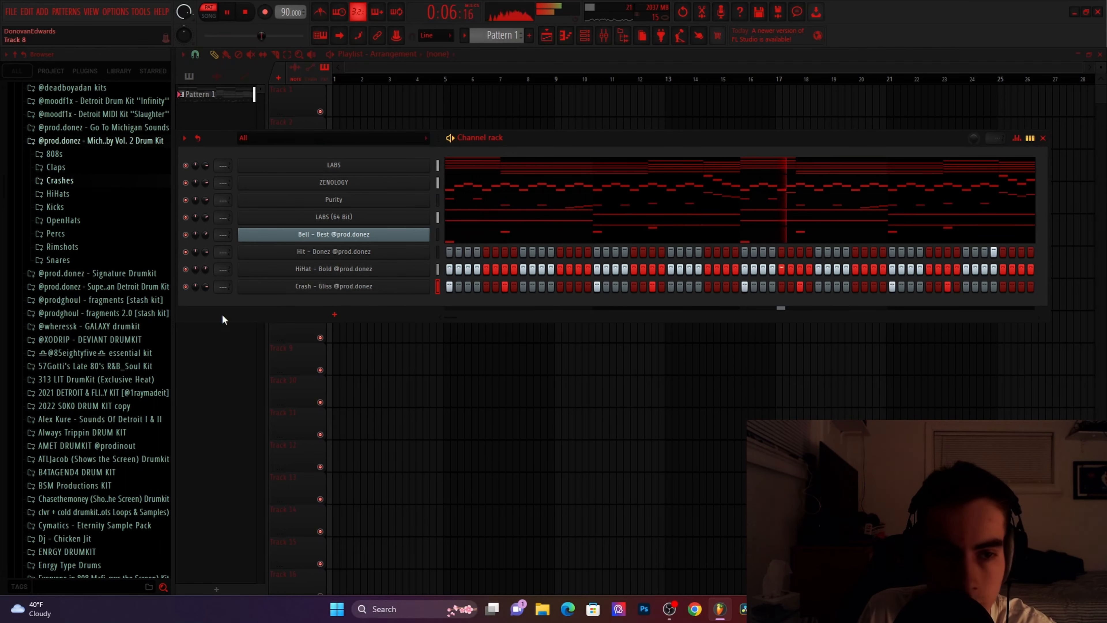
# Add Snare - Deserve from the kit's Snares folder as a new channel and set it to cut itself
pyautogui.click(80, 262)
pyautogui.press('space')
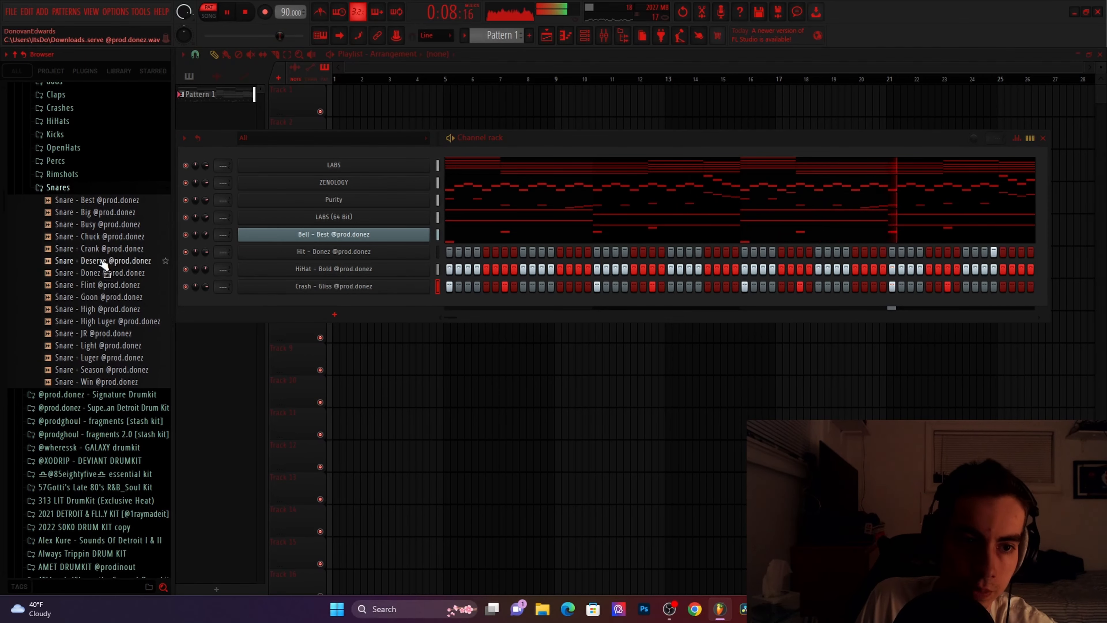
pyautogui.click(122, 261)
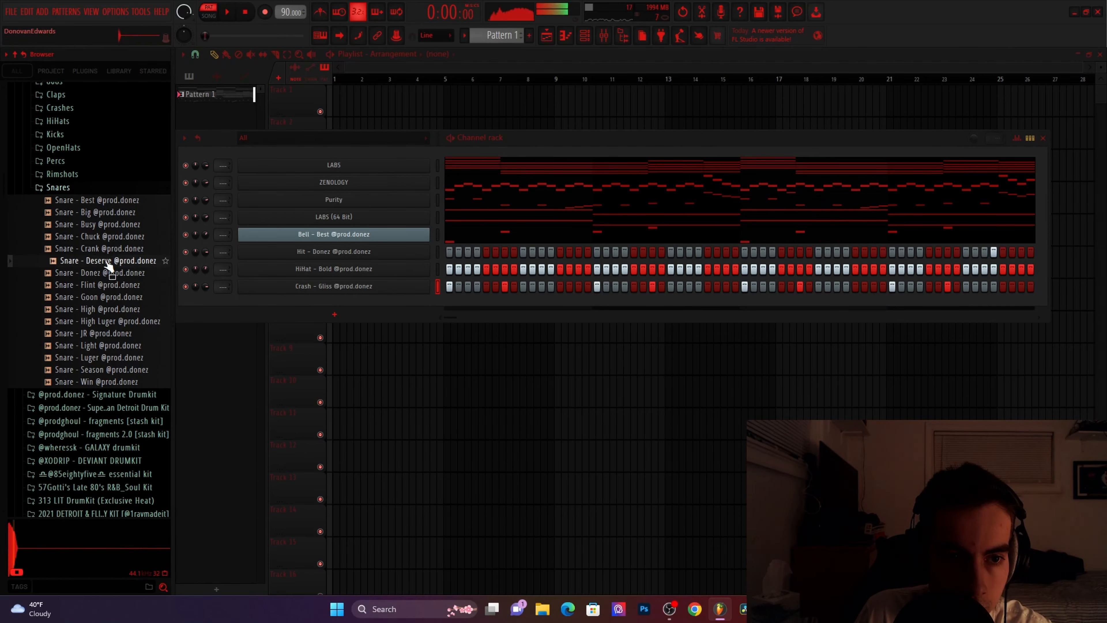
pyautogui.moveTo(115, 260); pyautogui.dragTo(375, 334)
pyautogui.click(457, 366)
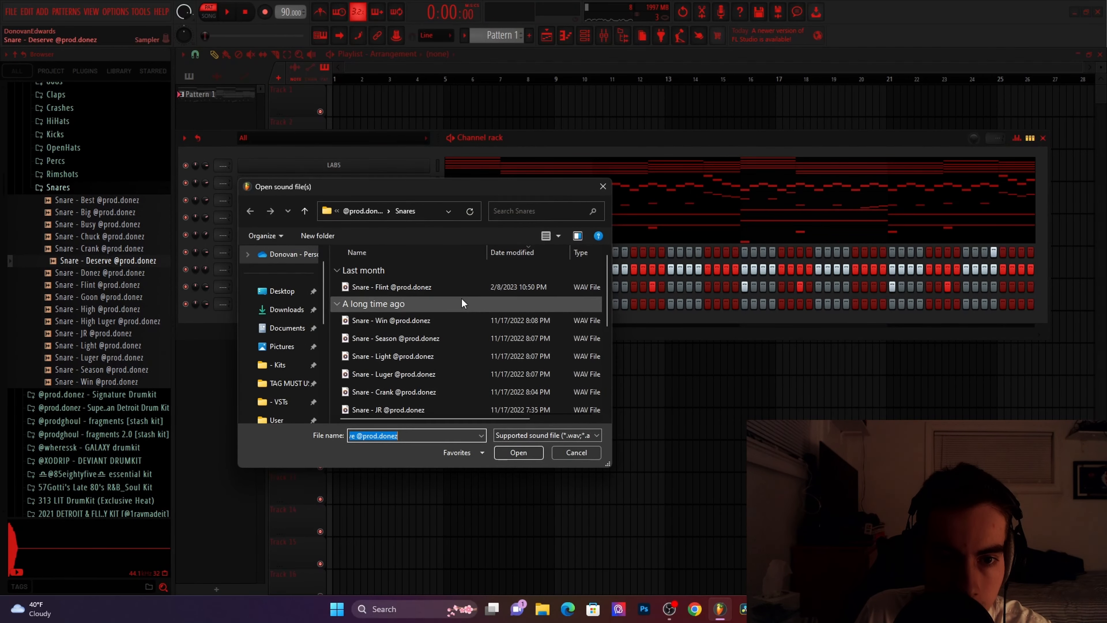
pyautogui.doubleClick(364, 317)
pyautogui.rightClick(429, 298)
pyautogui.click(432, 388)
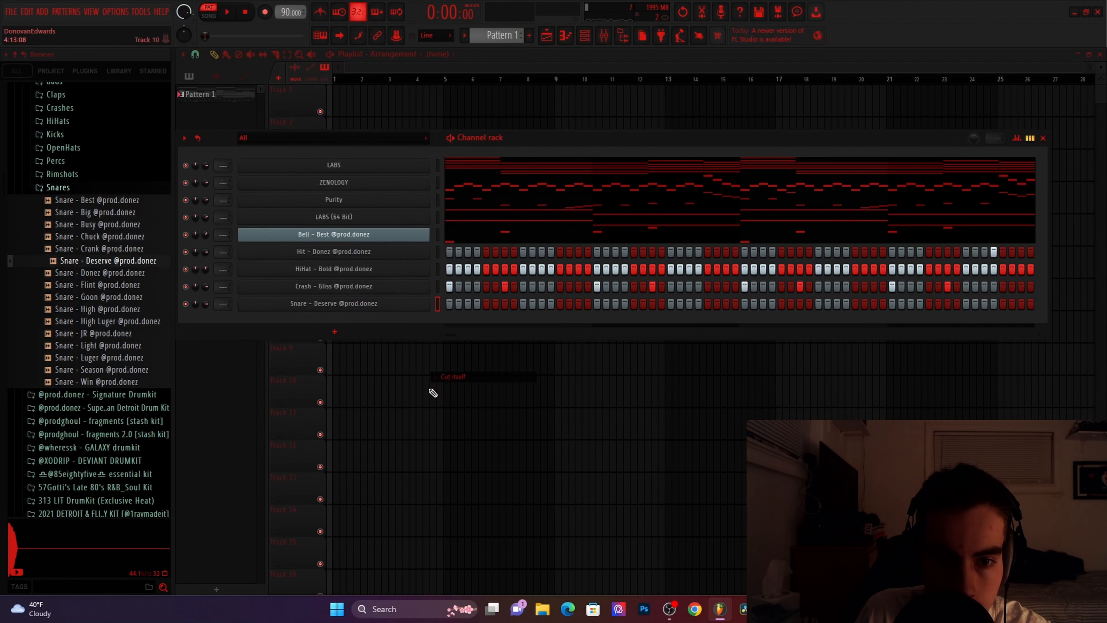
# Place Snare - Deserve hits on steps 5, 10 and 13 of bars 1 and 2, plus step 16 of bar 2
pyautogui.scroll(3, 121, 261)
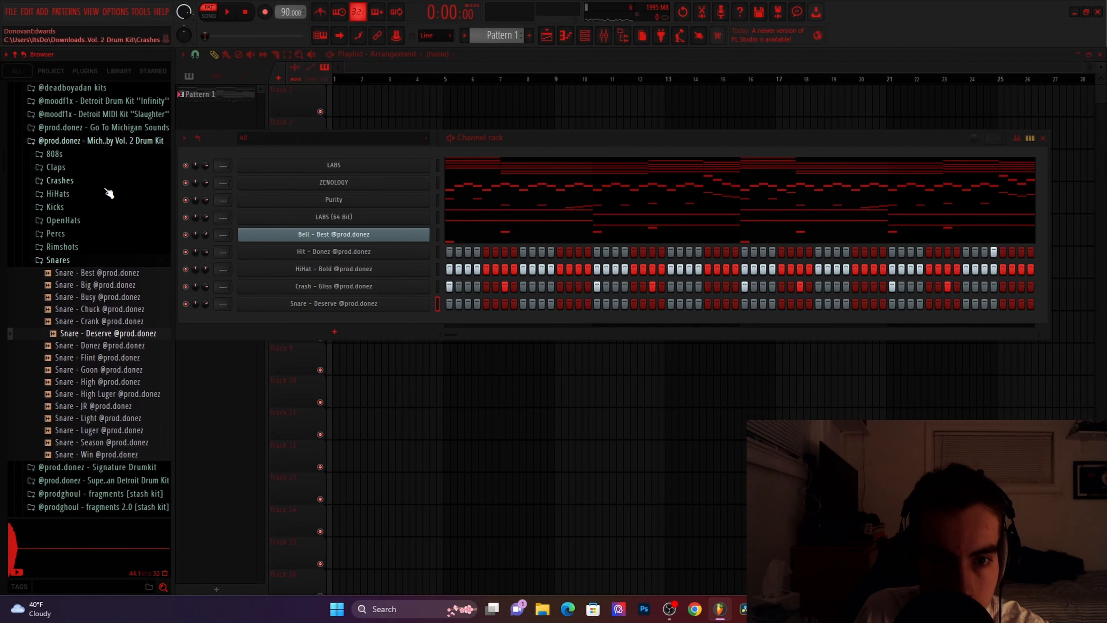
pyautogui.click(531, 303)
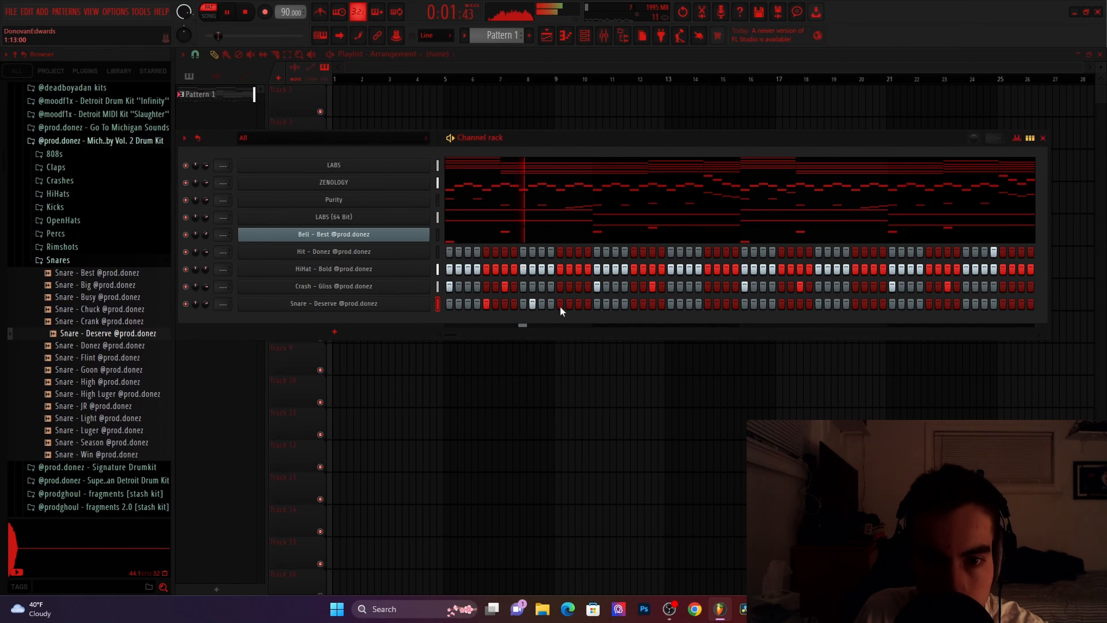
pyautogui.click(560, 303)
pyautogui.click(634, 303)
pyautogui.click(680, 303)
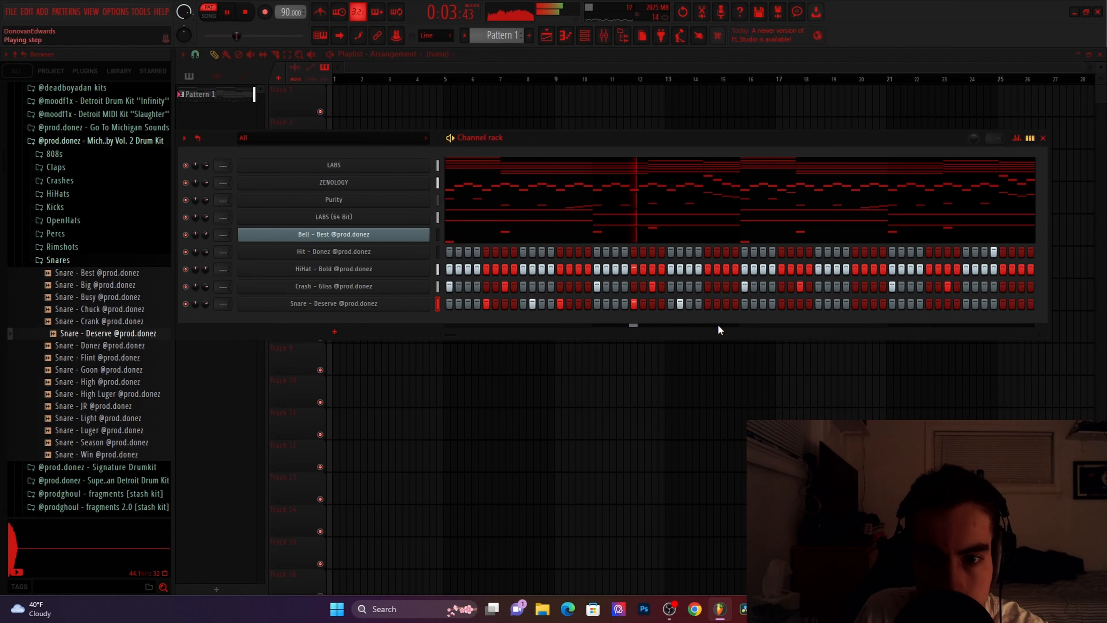
pyautogui.click(708, 304)
pyautogui.click(735, 303)
# Place Snare - Deserve hits on steps 5, 10 and 13 of bars 3 and 4, plus steps 15 and 16 of bar 4
pyautogui.click(781, 304)
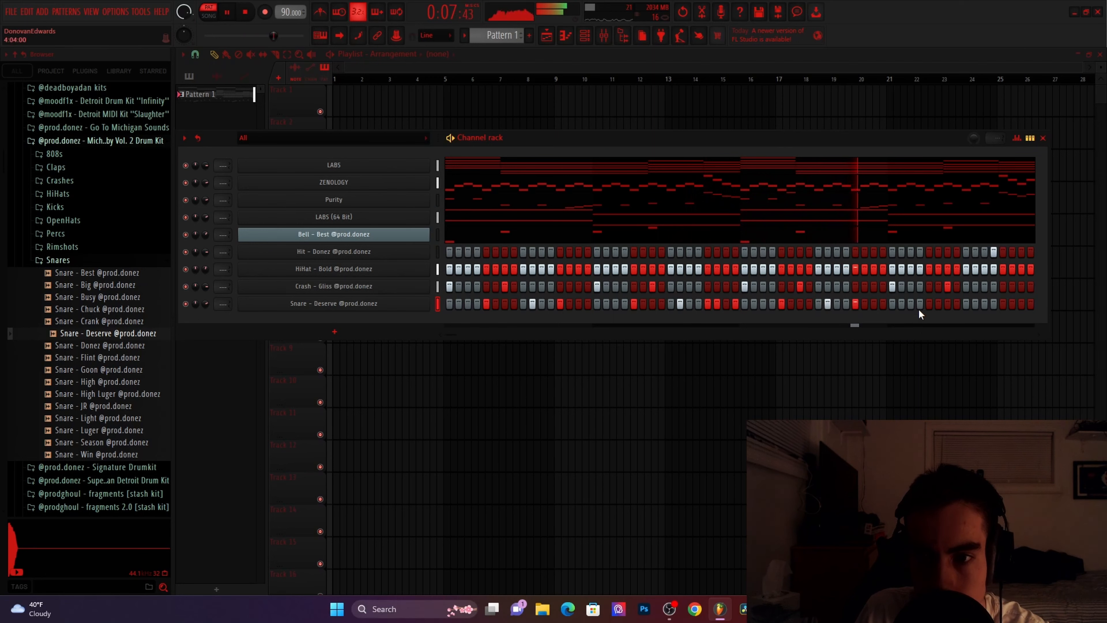
pyautogui.click(929, 304)
pyautogui.click(975, 303)
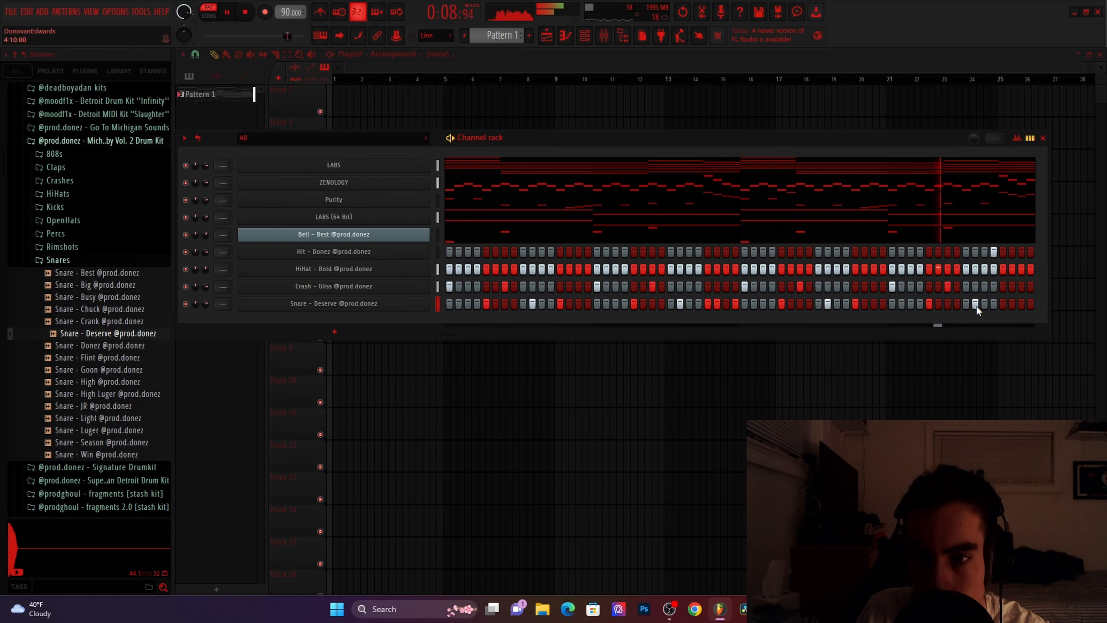
pyautogui.click(1002, 303)
pyautogui.click(1021, 304)
pyautogui.click(1031, 304)
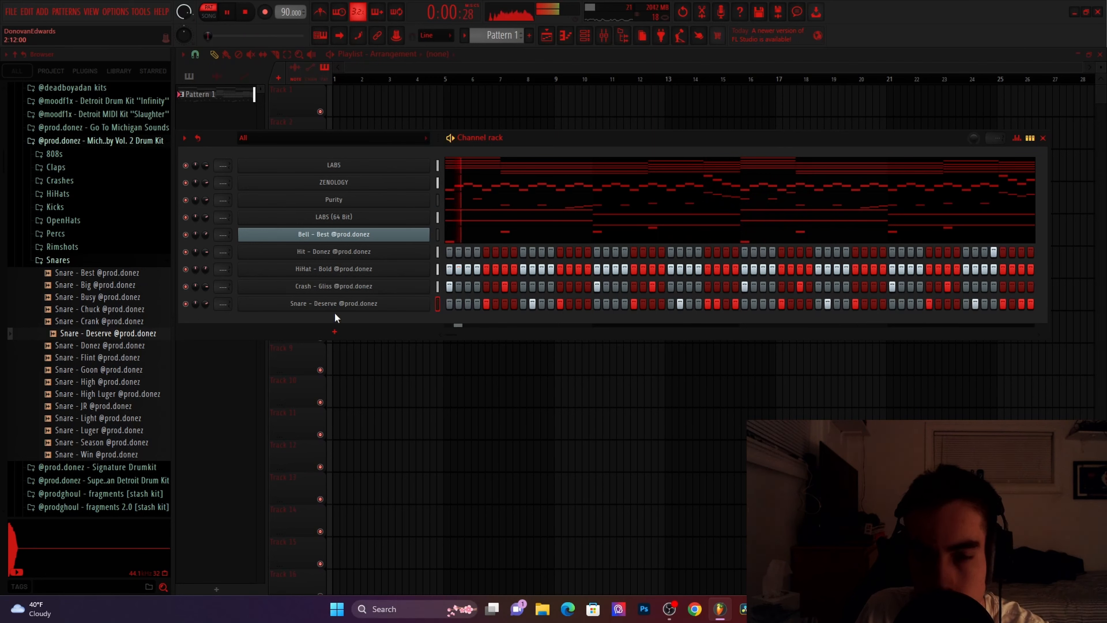
pyautogui.press('space')
# Add another Purity channel and load its Cheep Lead preset from the Lead Synth category
pyautogui.click(335, 331)
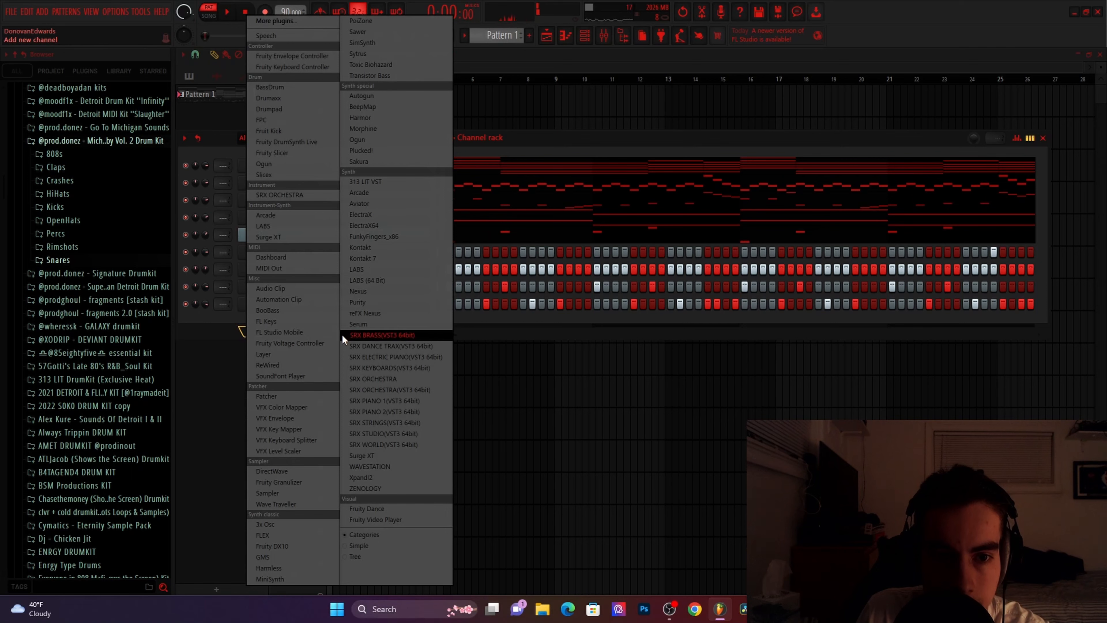
pyautogui.click(374, 302)
pyautogui.click(482, 419)
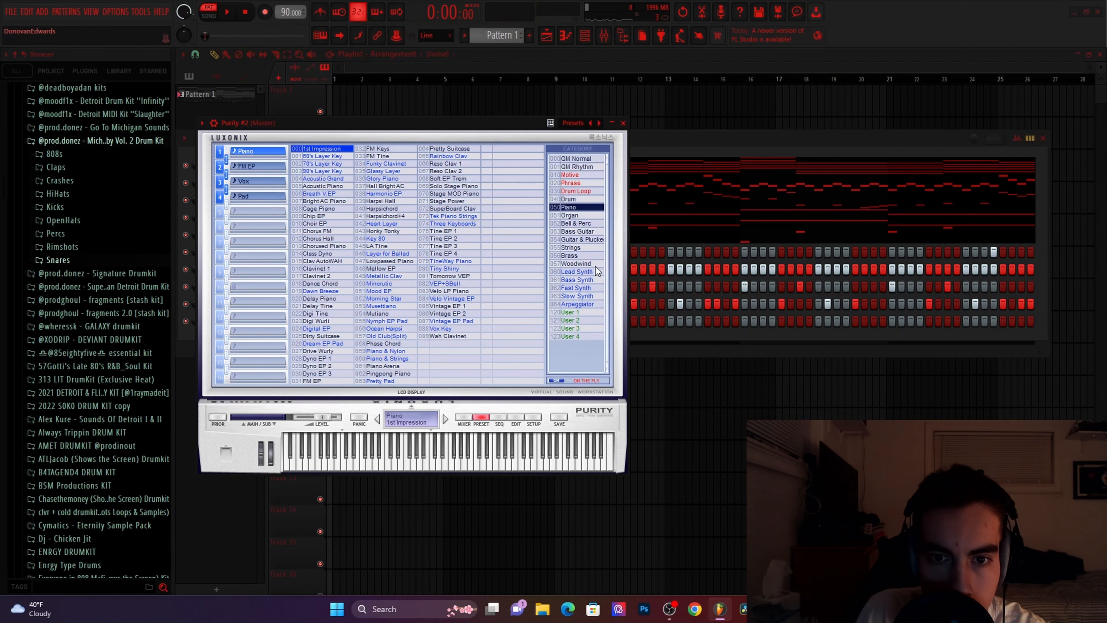
pyautogui.click(582, 274)
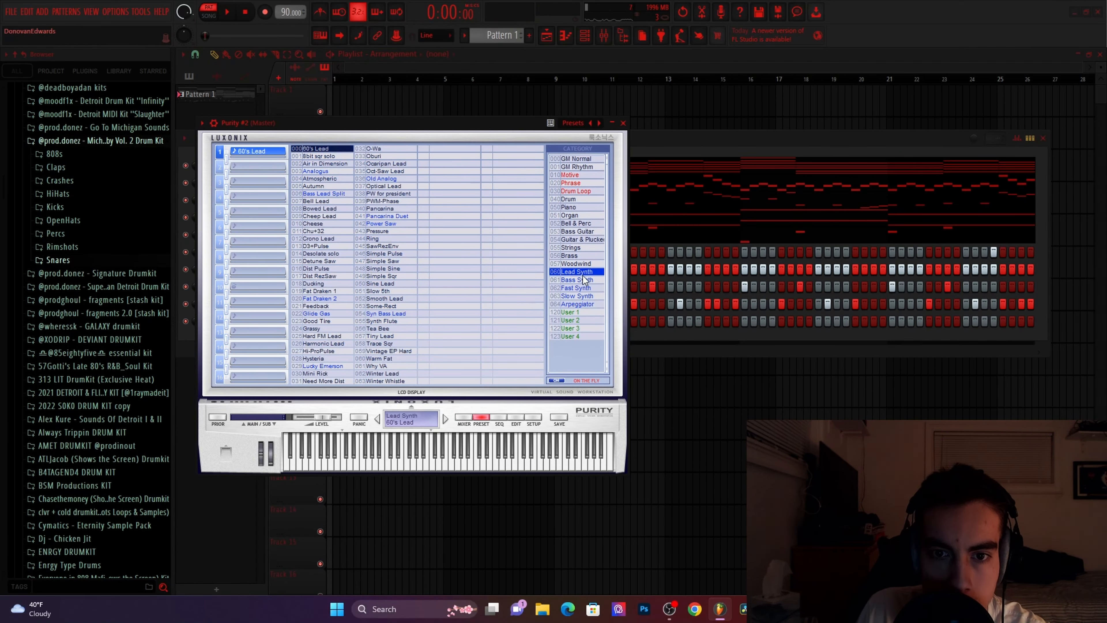
pyautogui.click(328, 217)
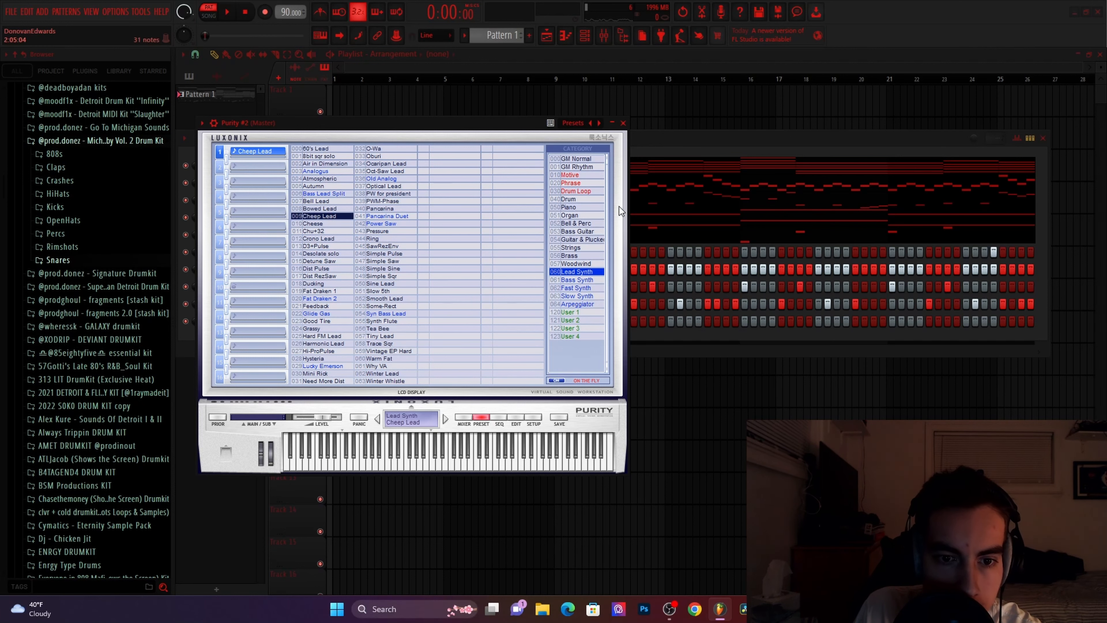
pyautogui.click(453, 452)
pyautogui.click(624, 123)
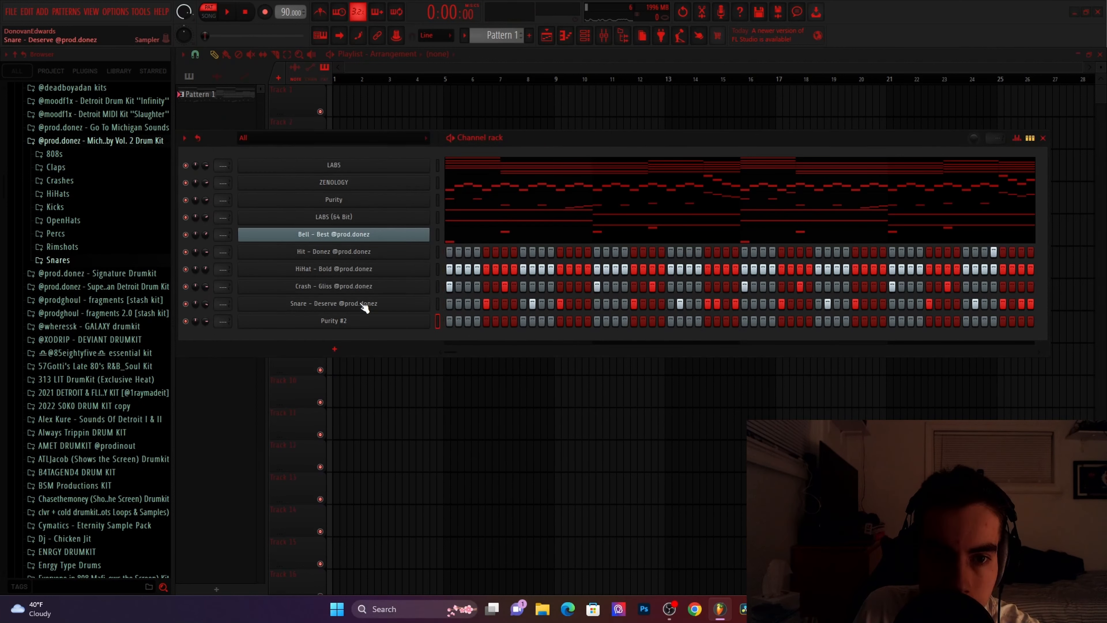
# Move the new Purity channel directly below Bell - Best and check its piano roll against the other channels' ghost notes
pyautogui.rightClick(427, 246)
pyautogui.click(440, 251)
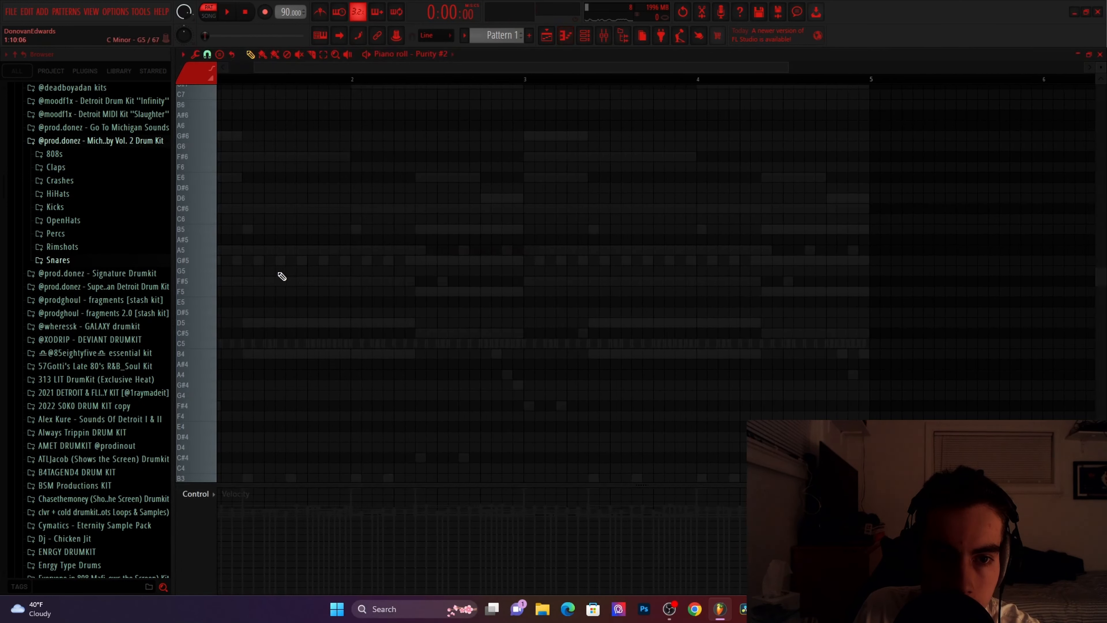
pyautogui.click(1100, 53)
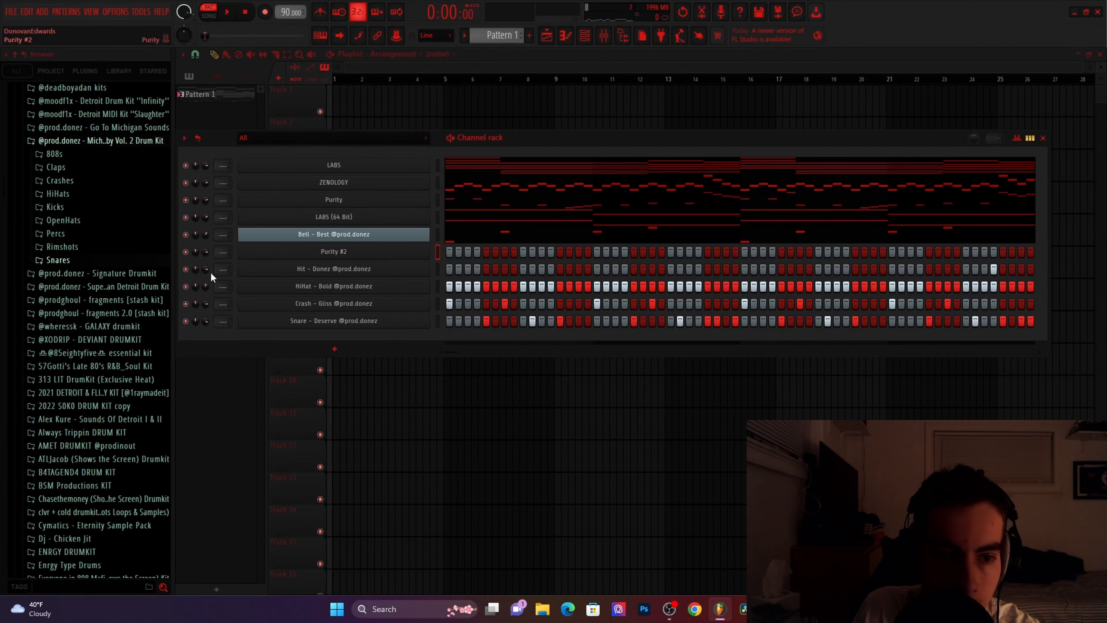
# Add a scale from the Minor Scales folder to the channel rack as a guide channel above LABS
pyautogui.scroll(-20, 74, 300)
pyautogui.click(70, 307)
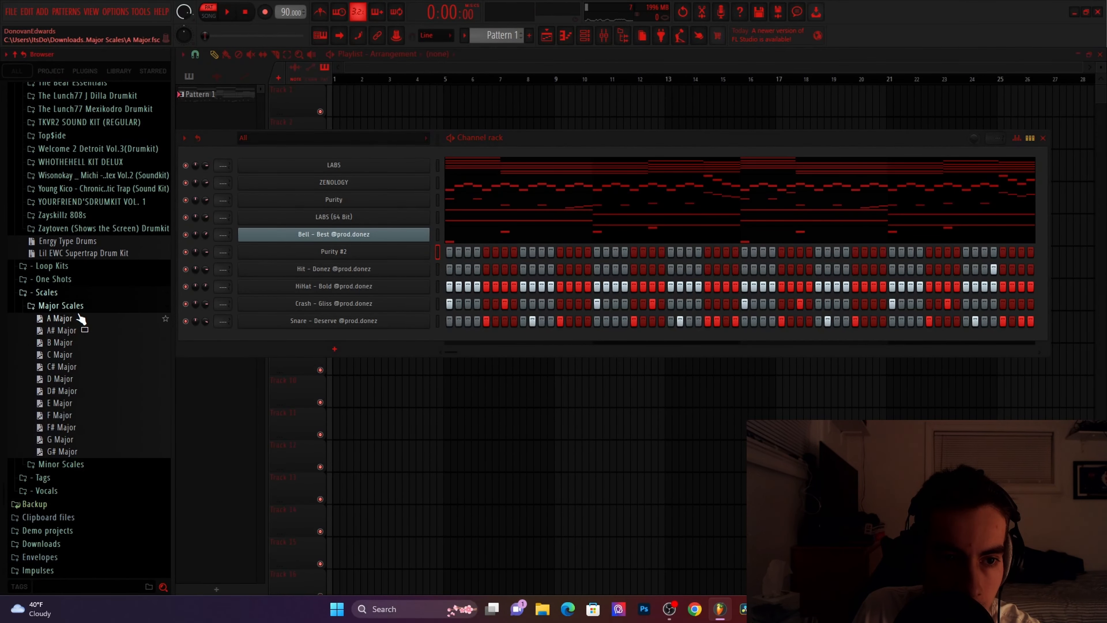
pyautogui.moveTo(66, 418); pyautogui.dragTo(403, 170)
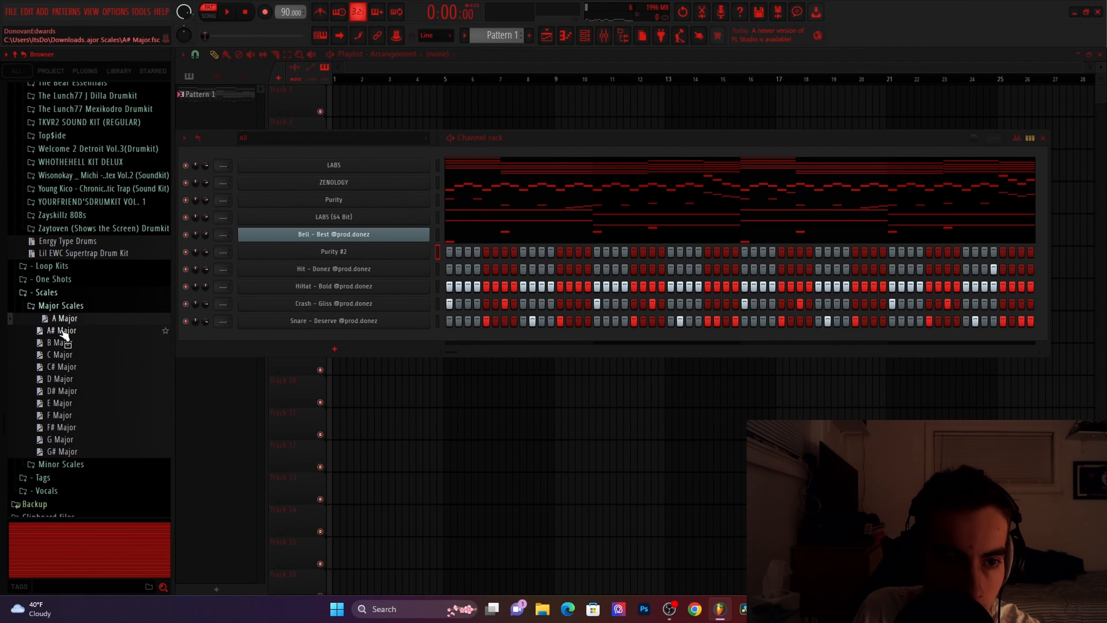
pyautogui.click(57, 306)
pyautogui.click(61, 319)
pyautogui.moveTo(72, 441); pyautogui.dragTo(353, 157)
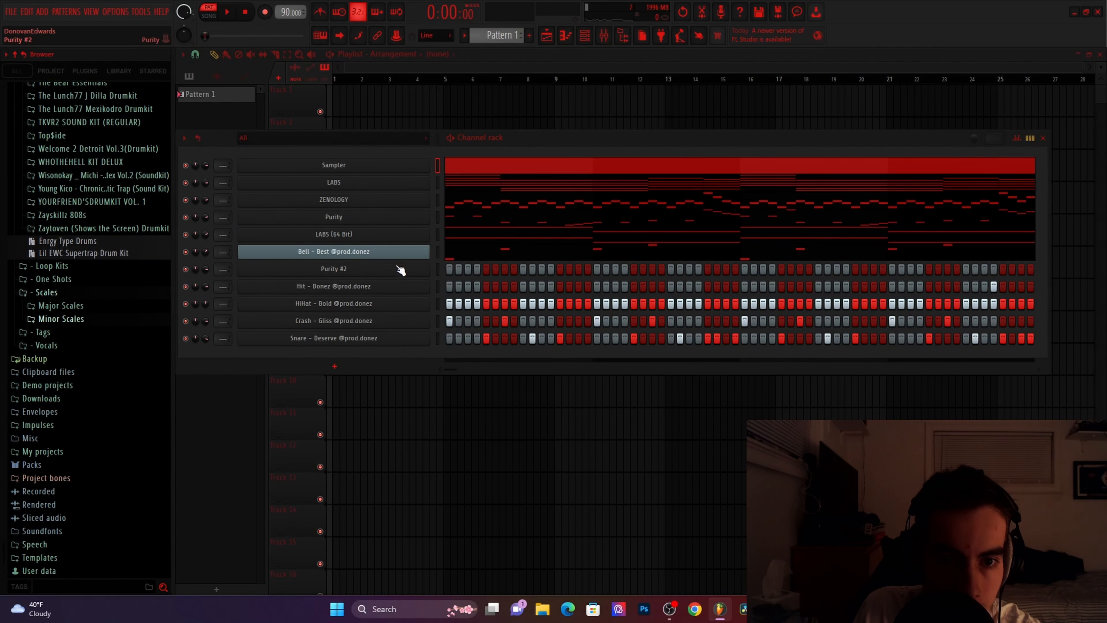
# Open the Purity #2 piano roll and draw an F#5 note across the first eight steps of bar 1
pyautogui.rightClick(426, 264)
pyautogui.click(455, 270)
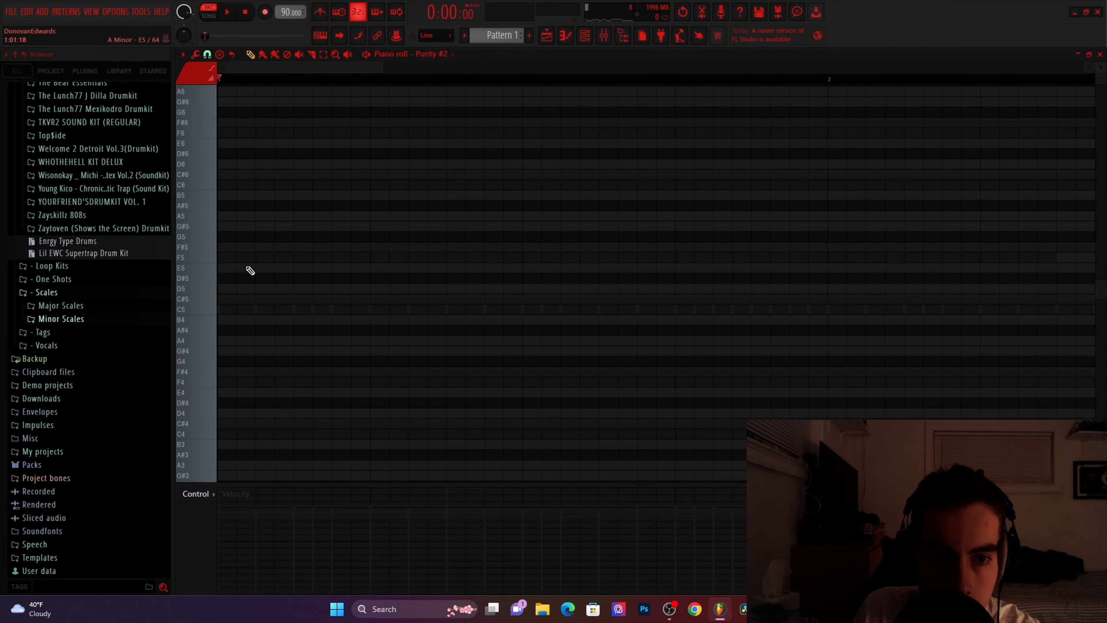
pyautogui.scroll(1, 249, 275)
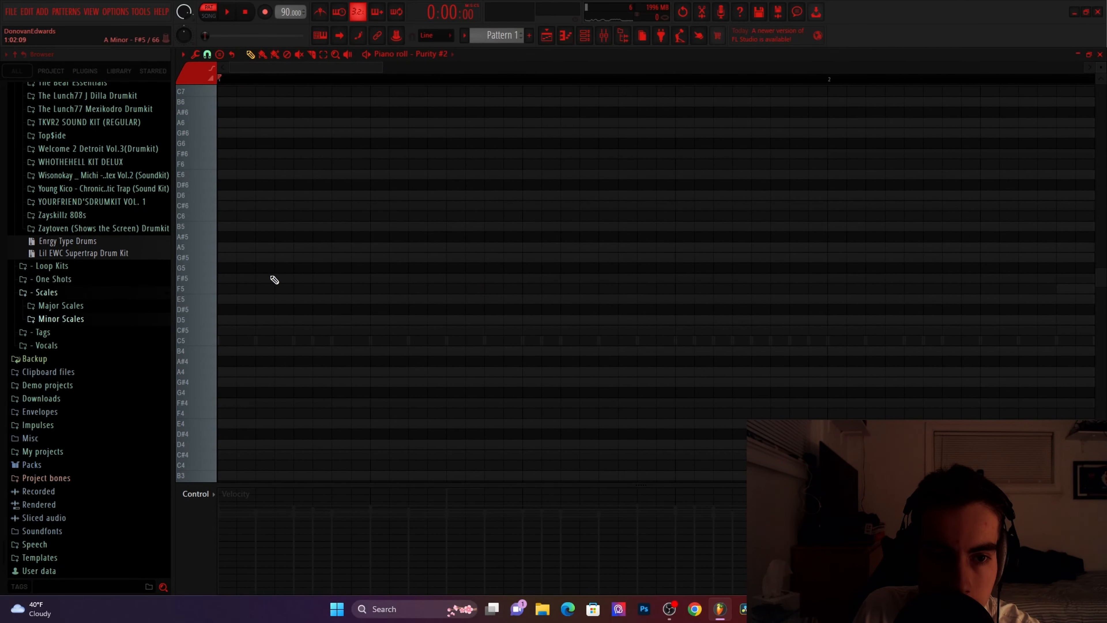
pyautogui.click(224, 279)
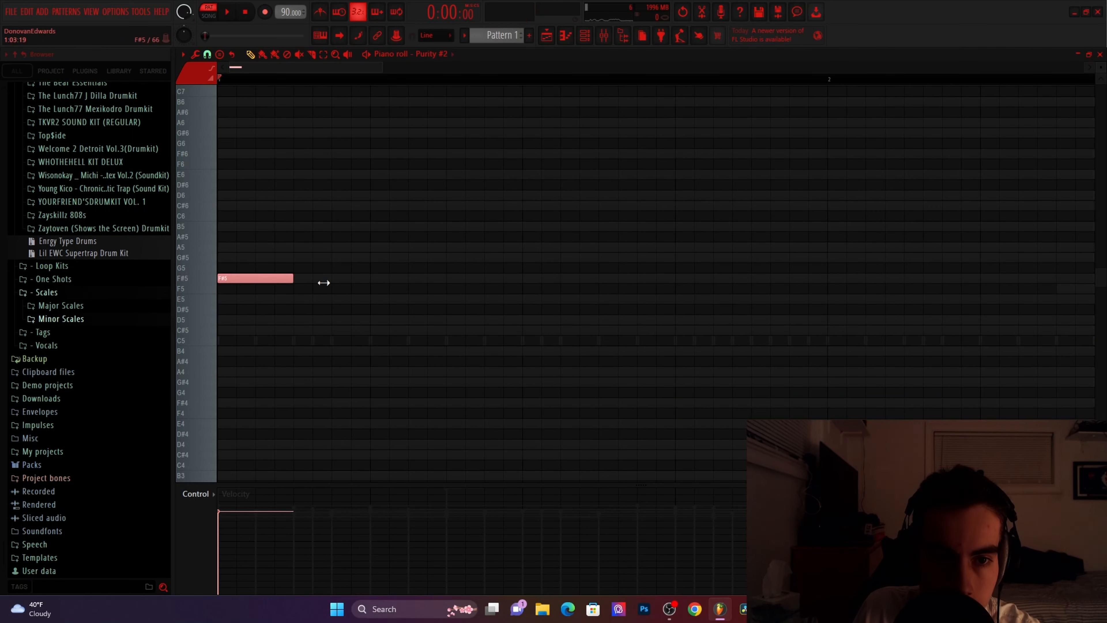
pyautogui.moveTo(324, 283); pyautogui.dragTo(460, 284)
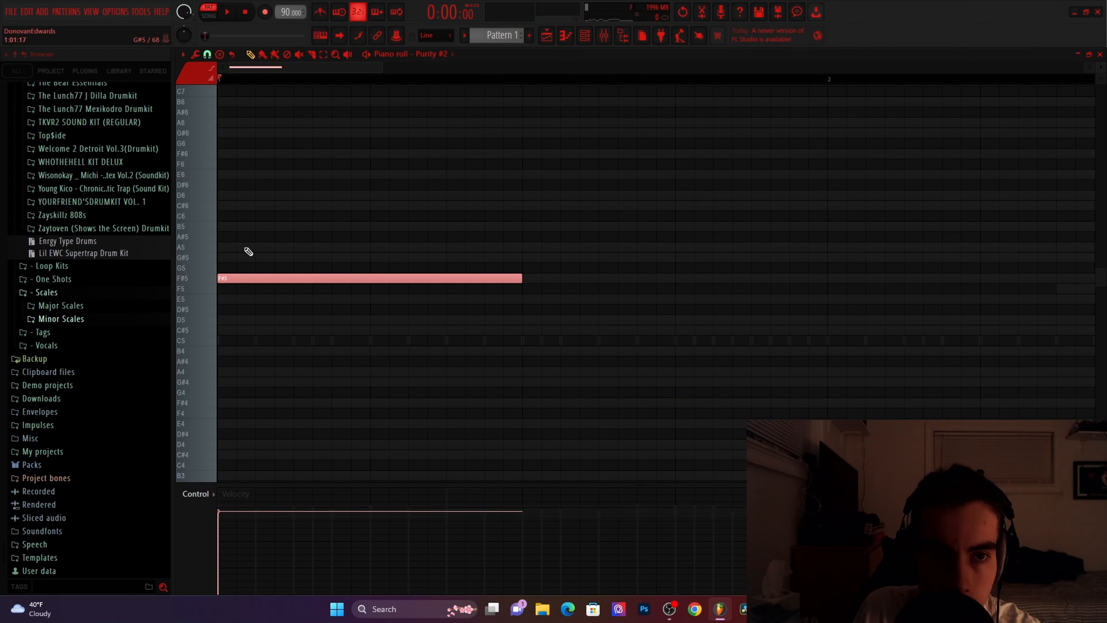
# Add a half-step G#5 note starting half a step after the opening F#5
pyautogui.click(207, 55)
pyautogui.click(229, 152)
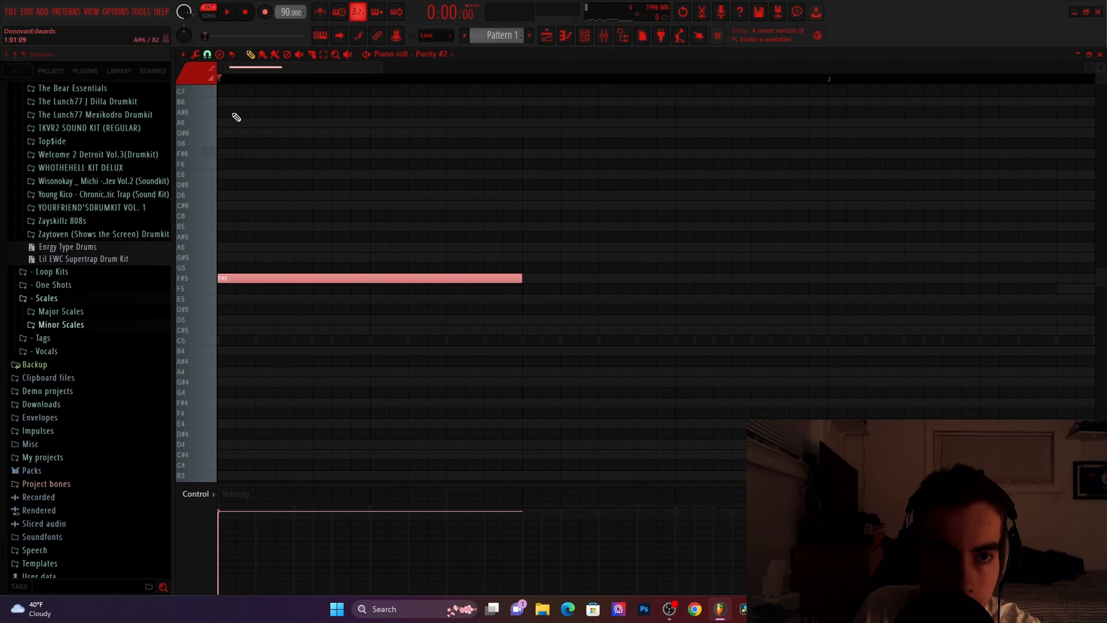
pyautogui.click(208, 55)
pyautogui.click(225, 153)
pyautogui.click(241, 257)
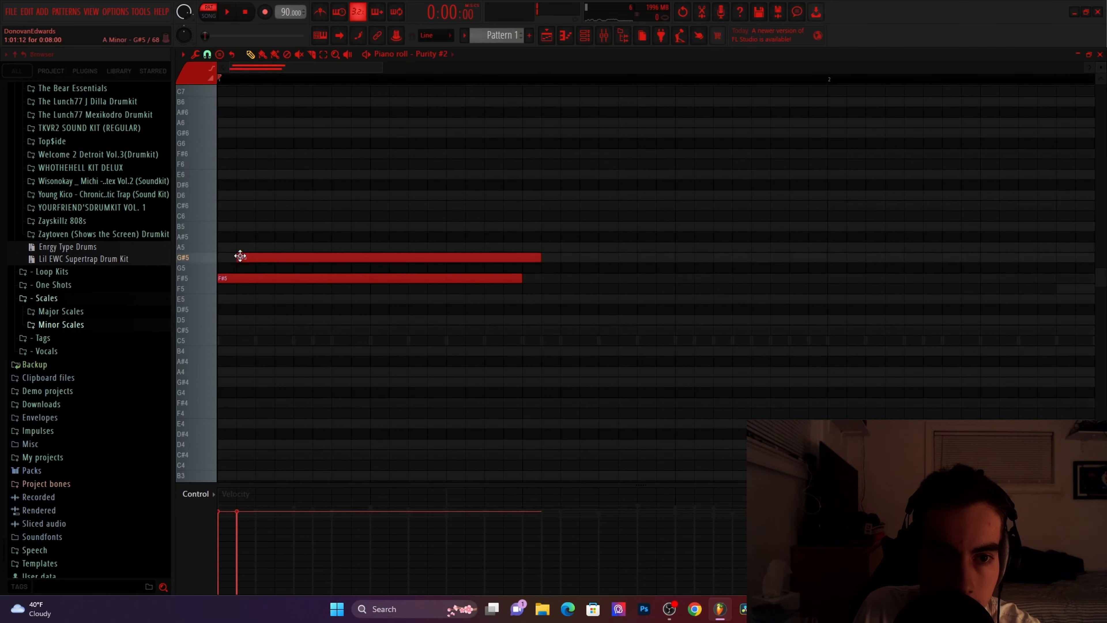
pyautogui.moveTo(539, 258); pyautogui.dragTo(198, 268)
pyautogui.scroll(-3, 279, 264)
pyautogui.scroll(2, 226, 267)
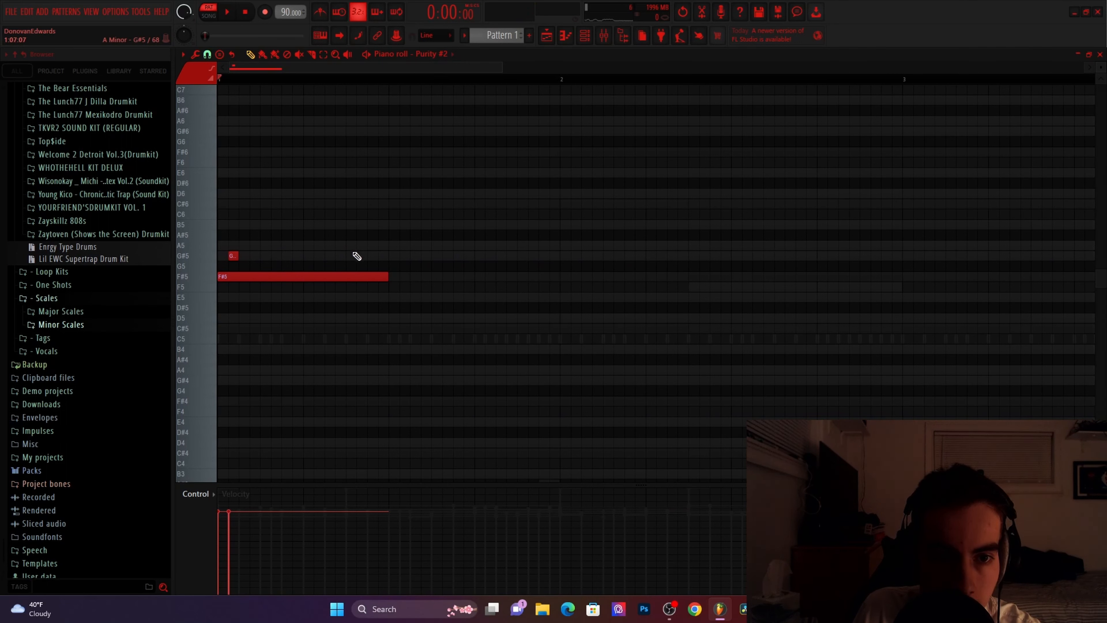
# Shorten the opening F#5 note to six steps while playing the pattern
pyautogui.press('space')
pyautogui.moveTo(387, 275); pyautogui.dragTo(343, 275)
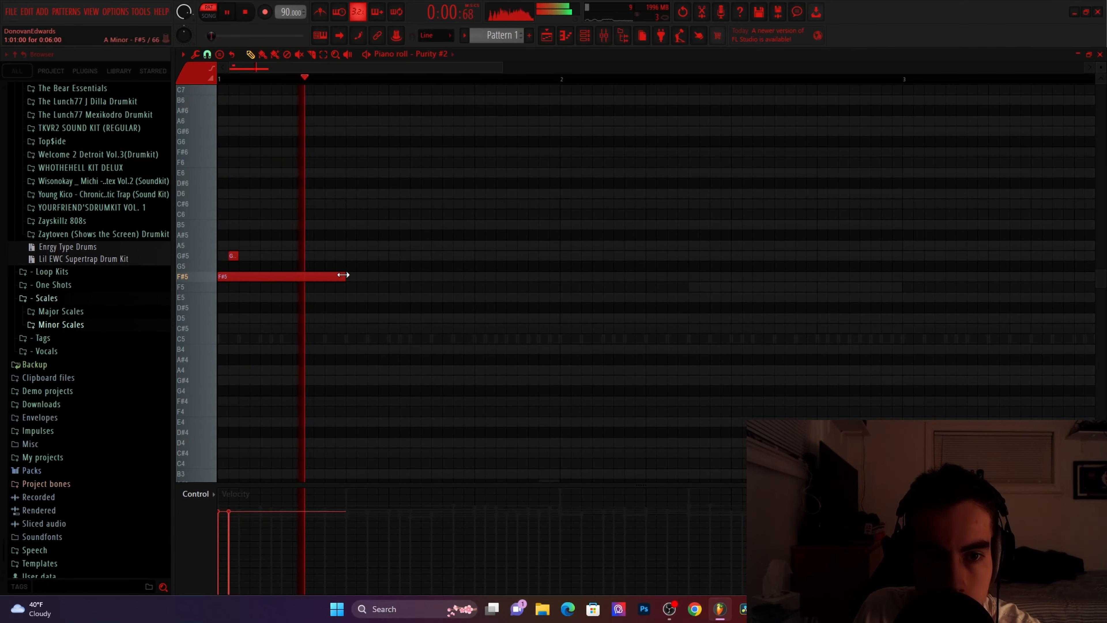
pyautogui.press('space')
pyautogui.press('space')
pyautogui.click(350, 259)
pyautogui.press('space')
pyautogui.press('space')
pyautogui.rightClick(376, 258)
pyautogui.press('space')
# Place a six-step A5 note on step 7 of bar 1, with a half-step B5 starting half a step after it
pyautogui.click(350, 245)
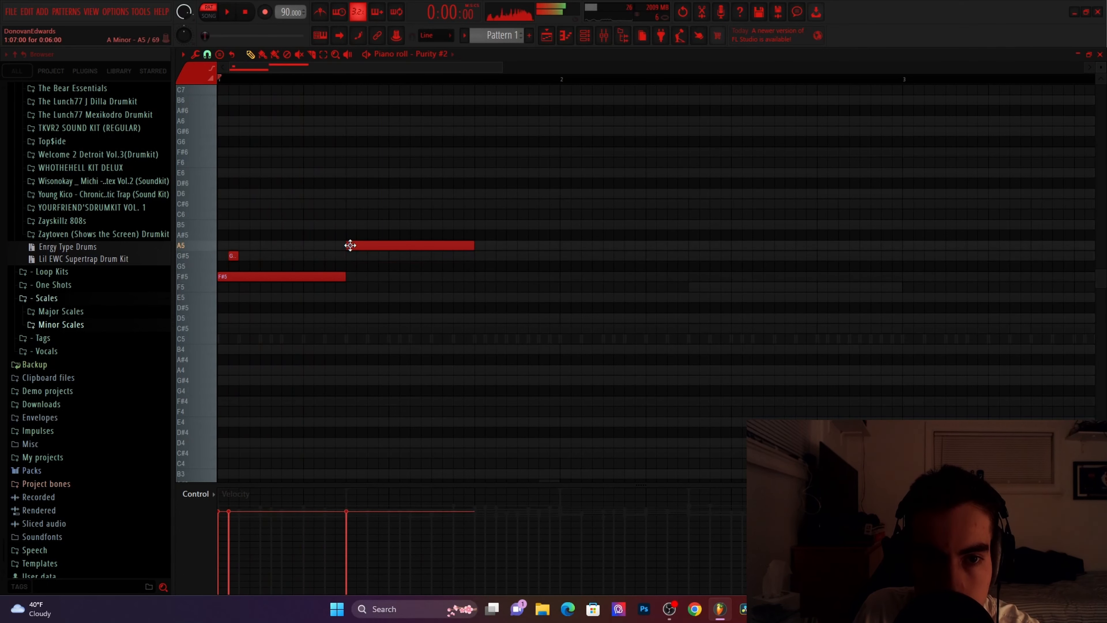
pyautogui.click(358, 224)
pyautogui.press('space')
pyautogui.moveTo(475, 225); pyautogui.dragTo(367, 225)
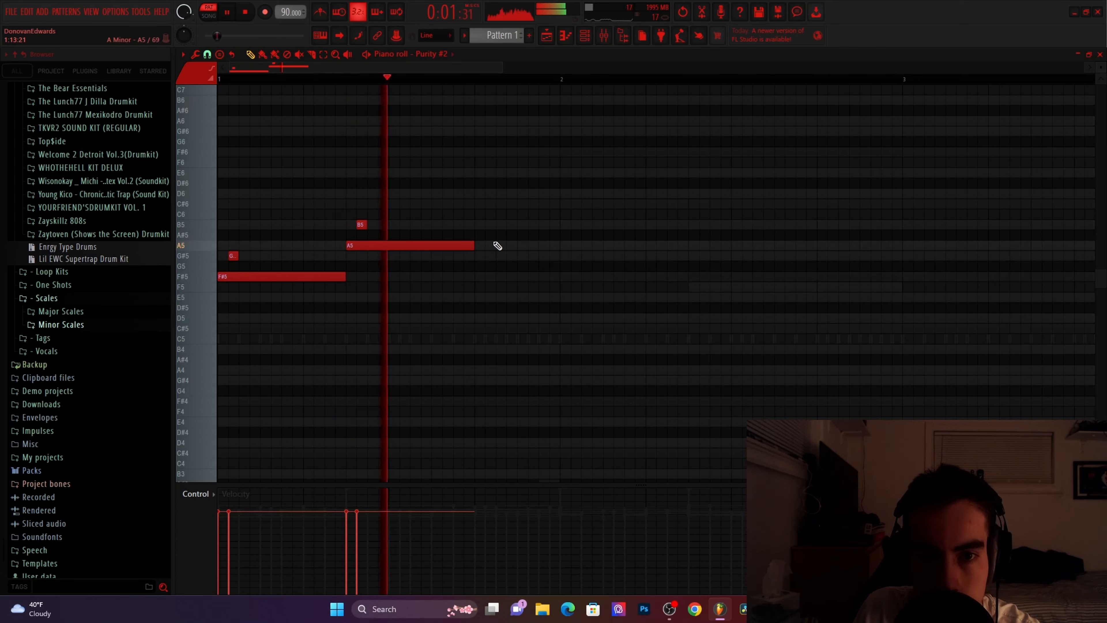
pyautogui.press('space')
# Draw a B5 note across steps 13 to 16 of bar 1 and a half-step F#5 just after its start
pyautogui.moveTo(488, 227); pyautogui.dragTo(562, 228)
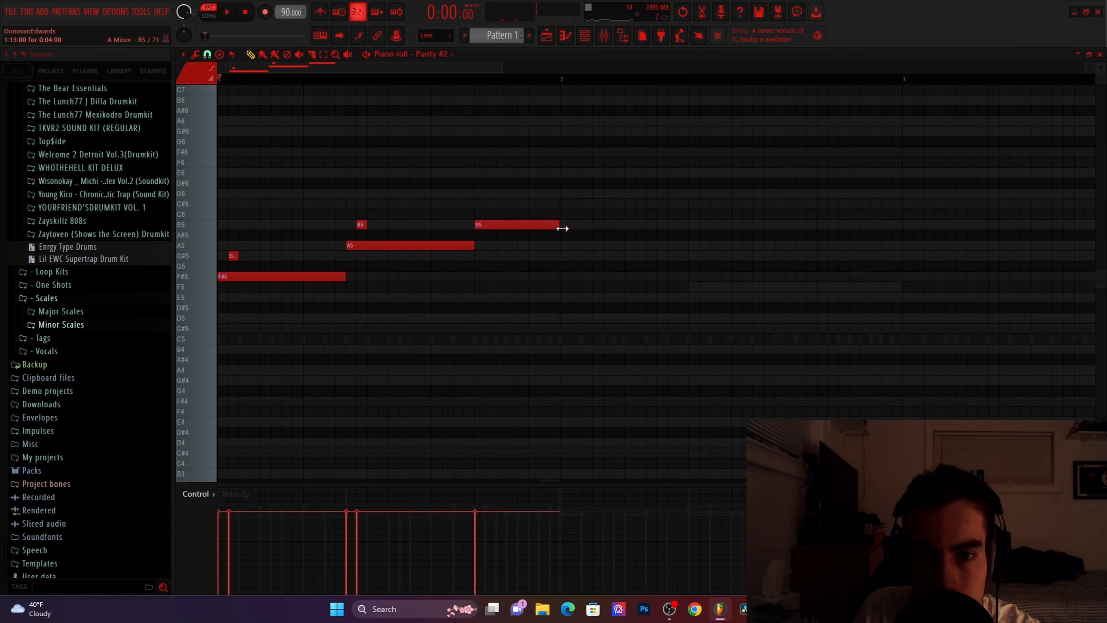
pyautogui.click(497, 277)
pyautogui.press('space')
pyautogui.moveTo(575, 277); pyautogui.dragTo(496, 277)
pyautogui.press('space')
# Draw a C#6 note across the first eight steps of bar 2 and a half-step D6 just after its start
pyautogui.click(563, 205)
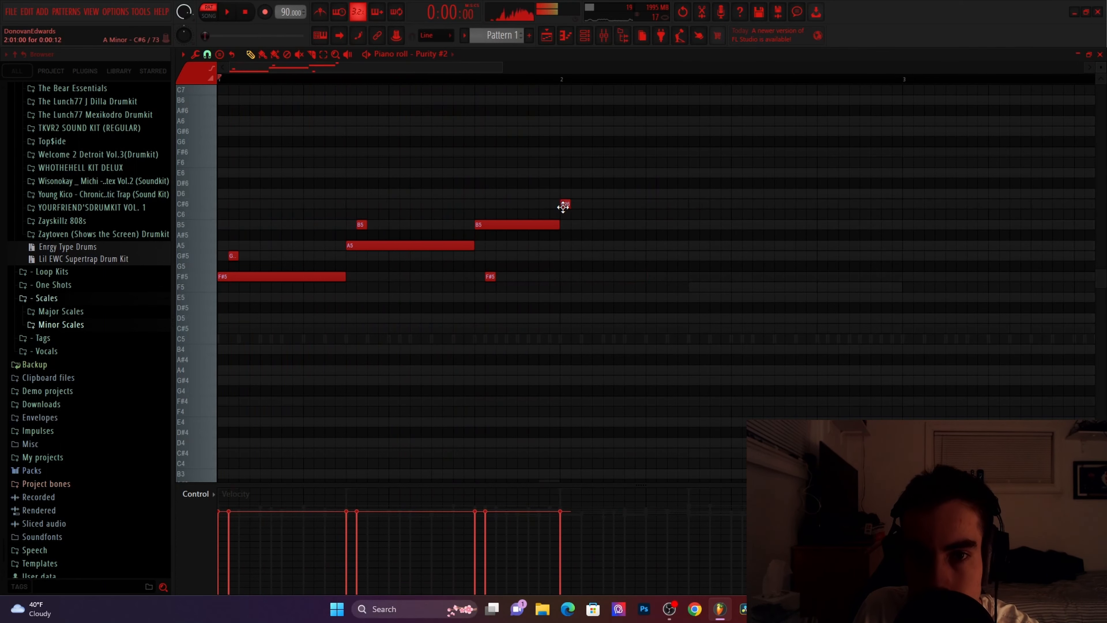
pyautogui.moveTo(583, 194); pyautogui.dragTo(571, 193)
pyautogui.press('space')
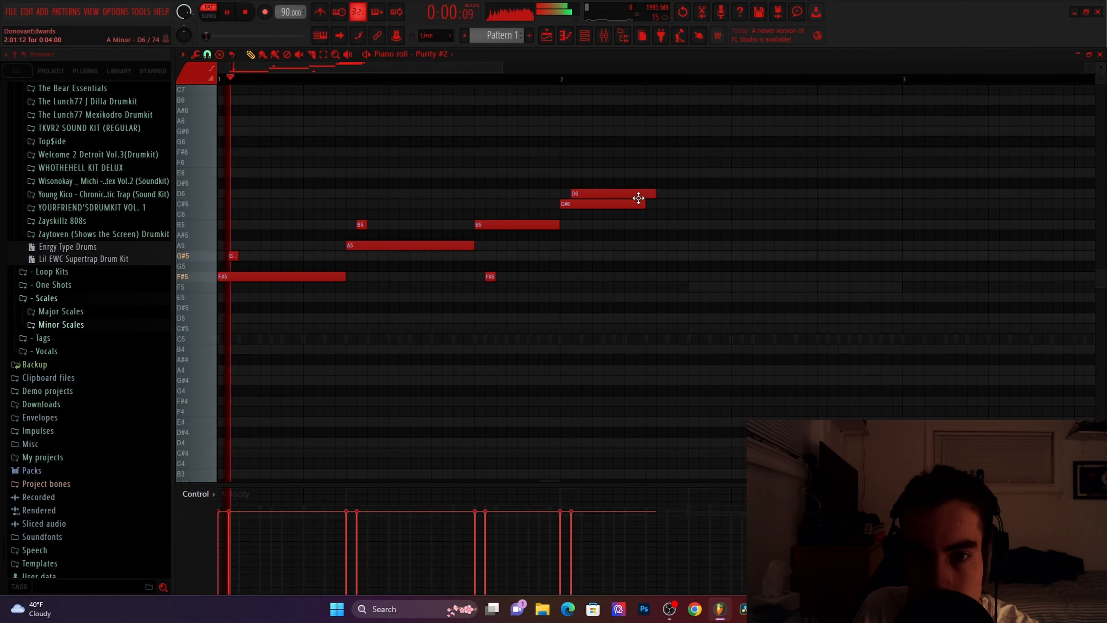
pyautogui.moveTo(653, 196); pyautogui.dragTo(579, 196)
pyautogui.scroll(-2, 626, 214)
pyautogui.scroll(-2, 627, 213)
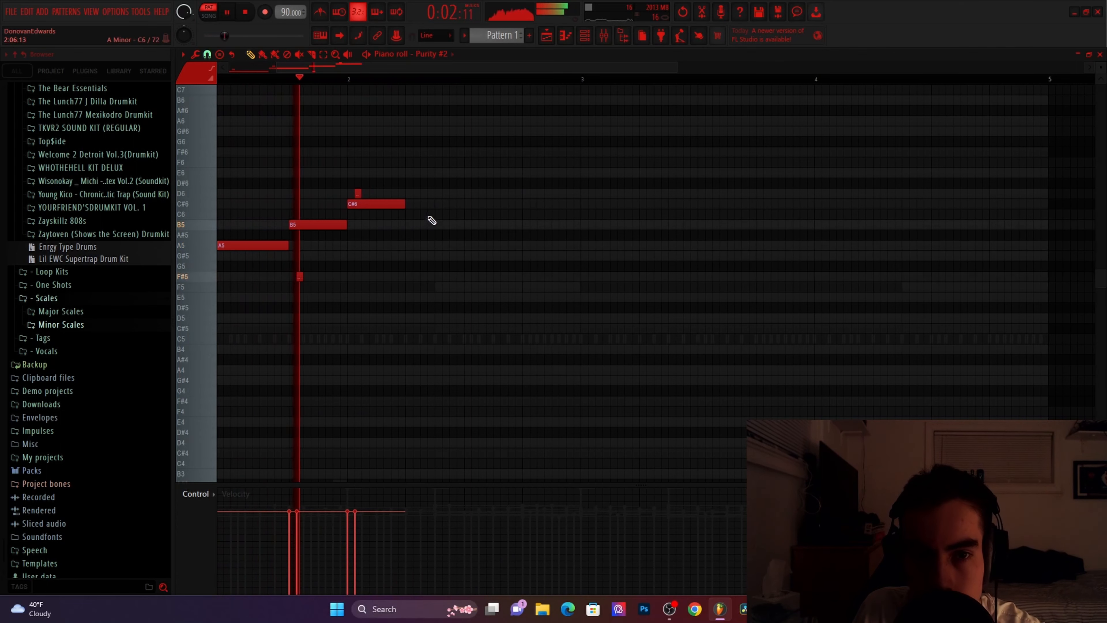
pyautogui.moveTo(405, 206); pyautogui.dragTo(461, 209)
pyautogui.press('space')
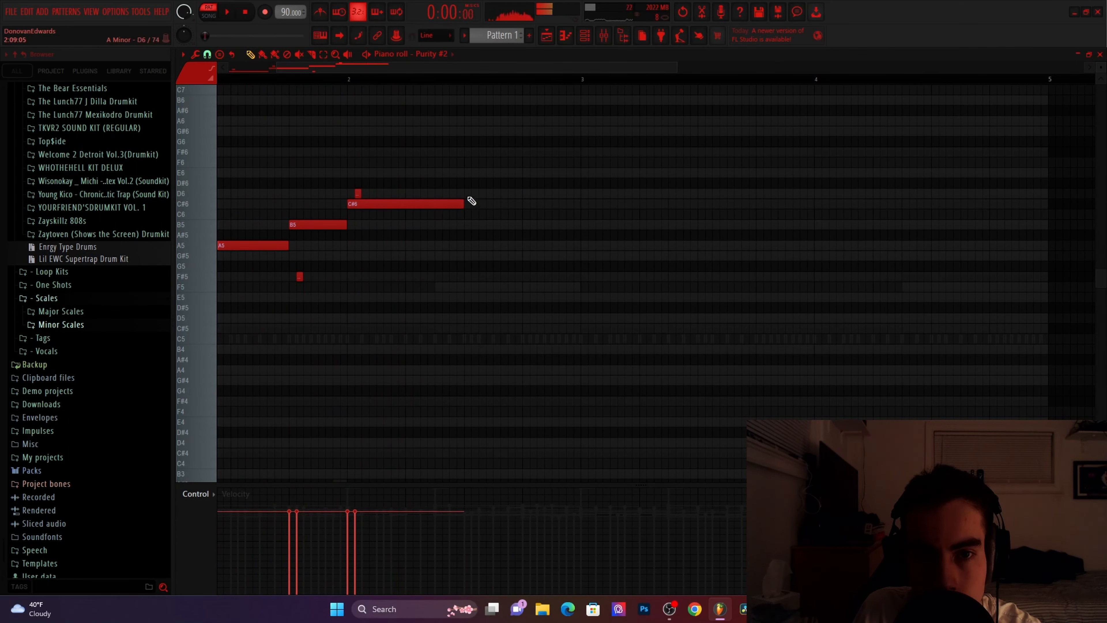
# Place an E6 note of two and a half steps on step 9 of bar 2, with a half-step F#6 just after its start
pyautogui.click(467, 193)
pyautogui.rightClick(489, 193)
pyautogui.click(465, 173)
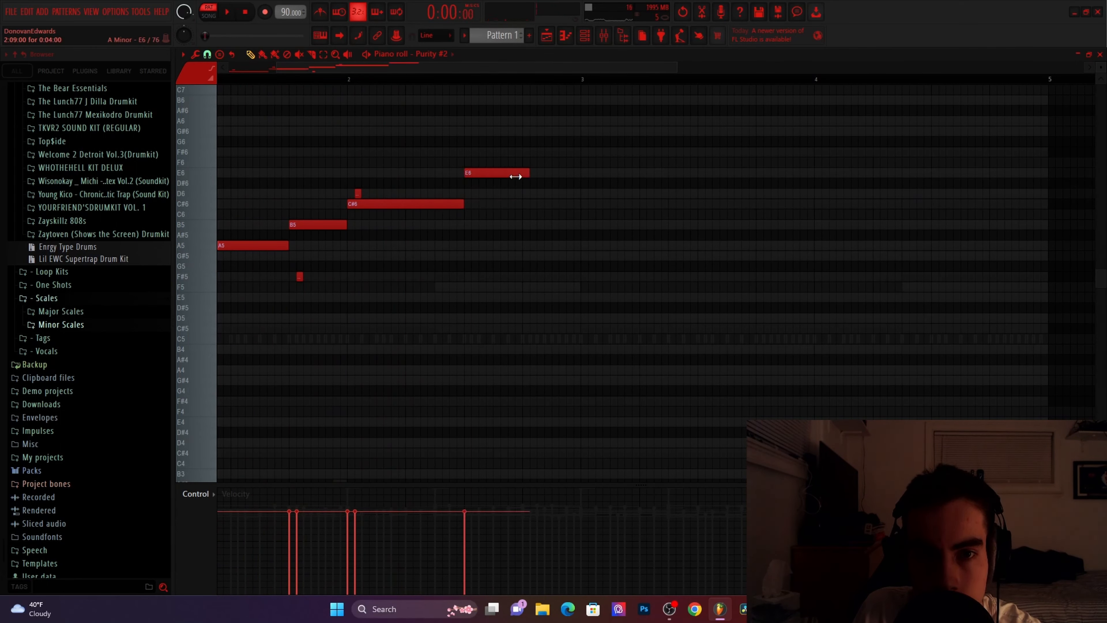
pyautogui.scroll(2, 495, 177)
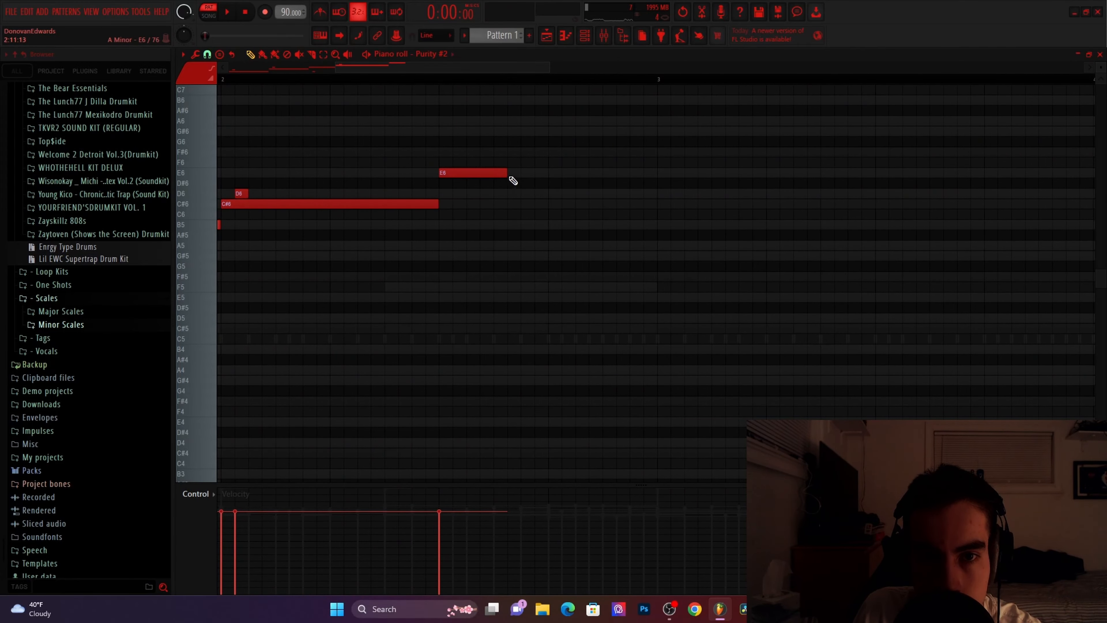
pyautogui.click(457, 152)
pyautogui.press('space')
pyautogui.scroll(-1, 417, 153)
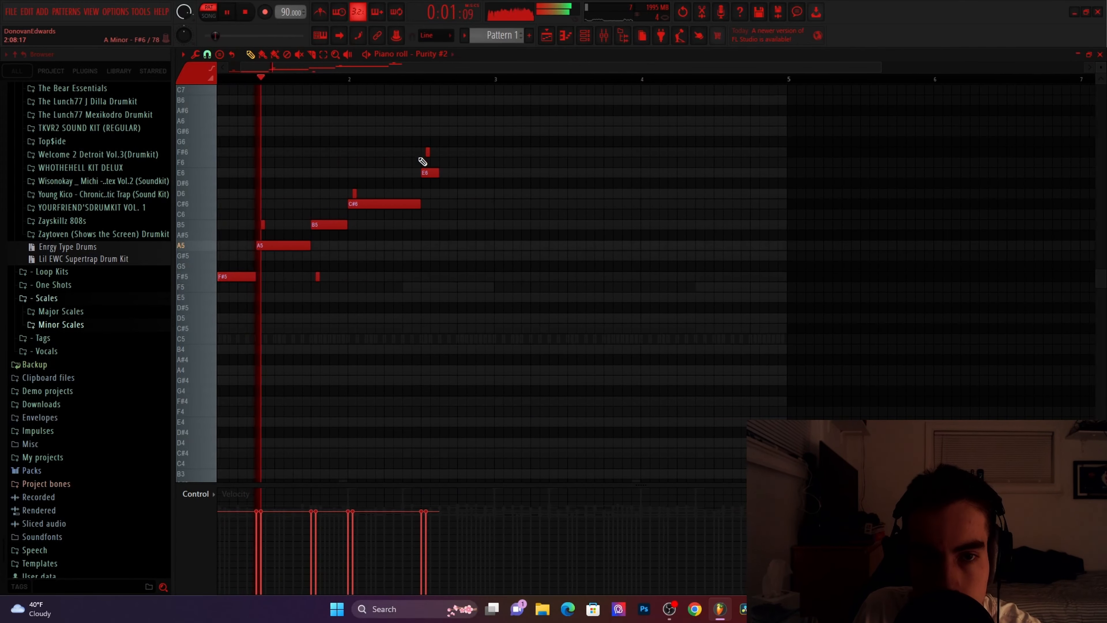
# Replace the short F#6 above the E6 note and try short A5 and F#5 notes near the E6's end
pyautogui.rightClick(431, 152)
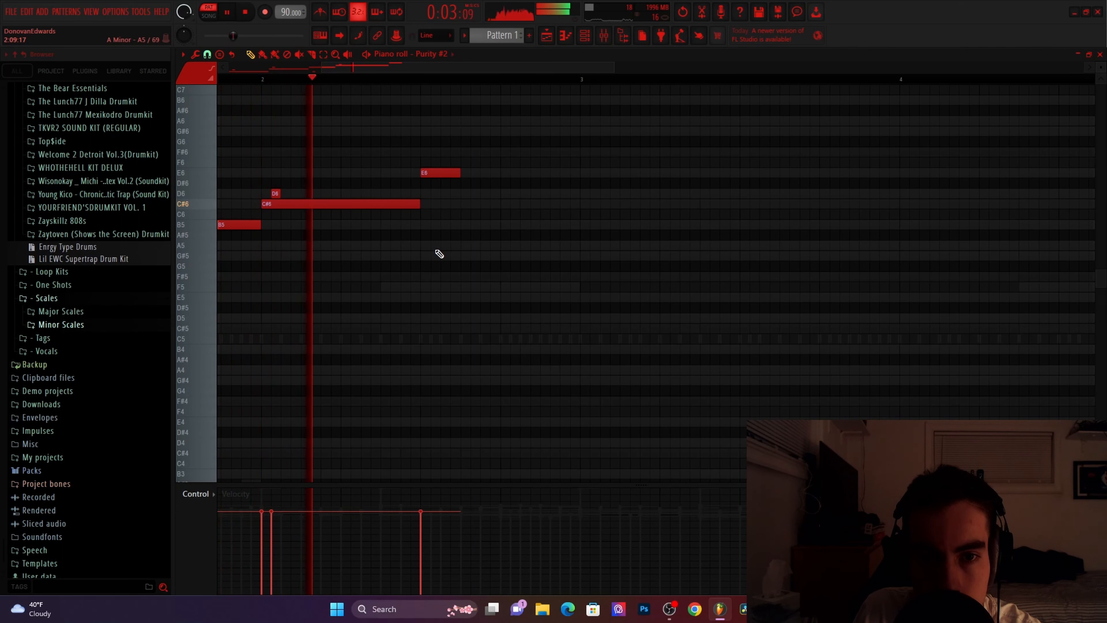
pyautogui.press('space')
pyautogui.click(436, 153)
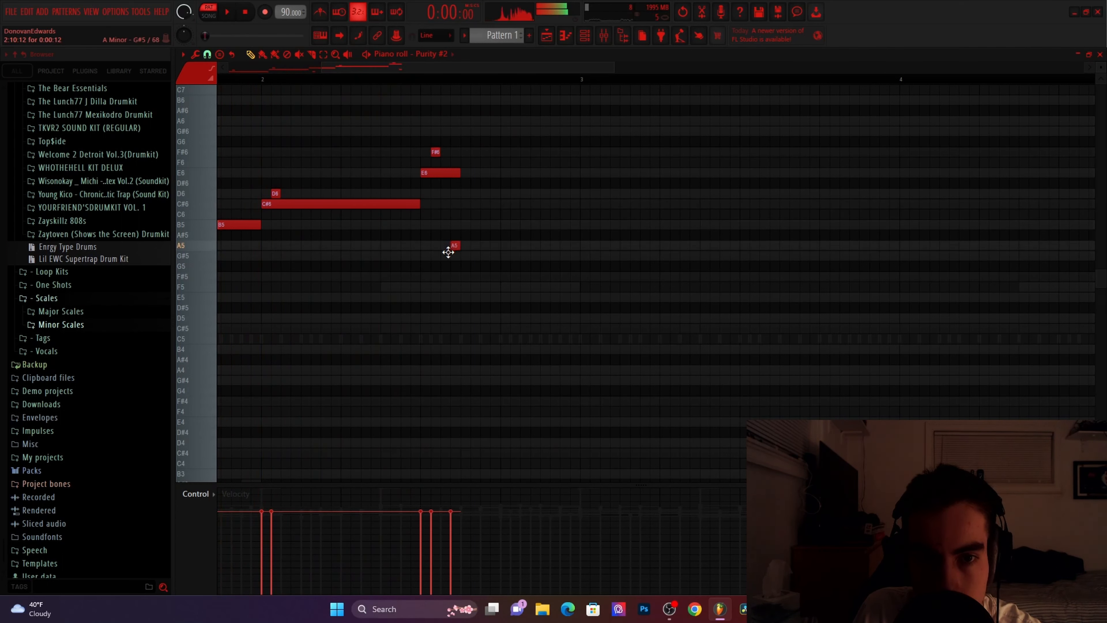
pyautogui.scroll(-3, 452, 273)
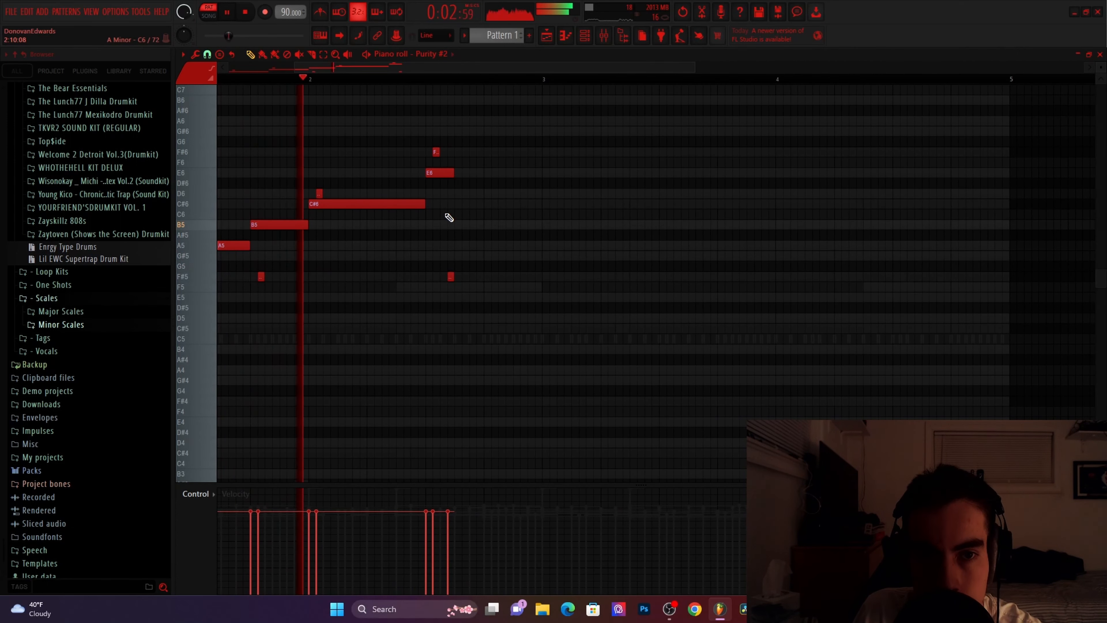
pyautogui.scroll(3, 446, 216)
pyautogui.press('space')
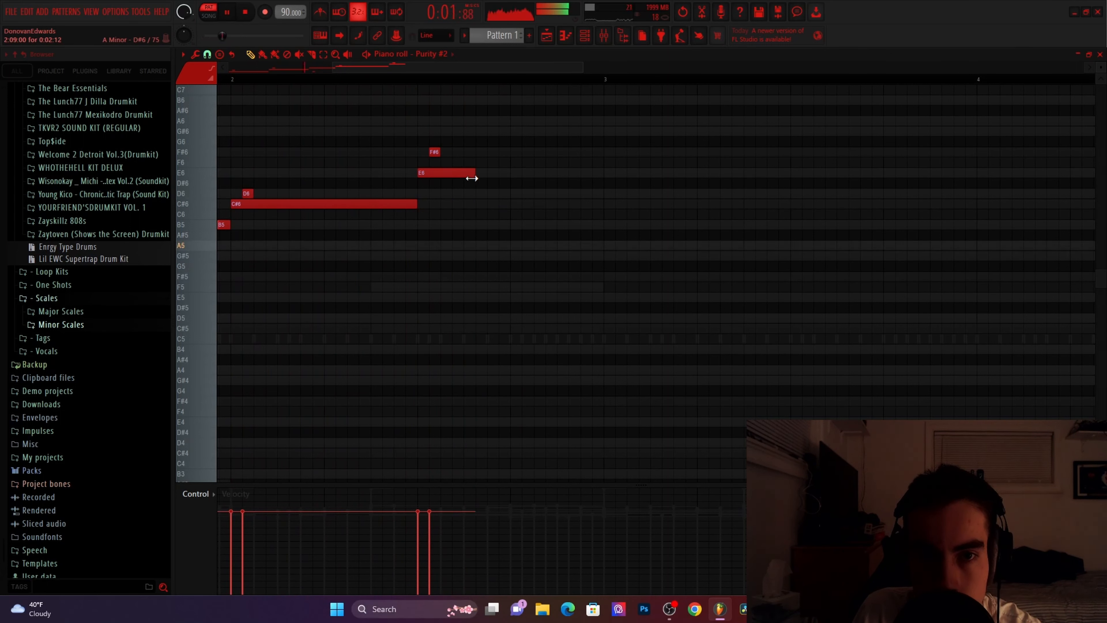
pyautogui.press('space')
# Add a second half-step F#6 halfway through step 10 of bar 2, shorten the E6 note to one and a half steps, and play the pattern
pyautogui.moveTo(487, 178); pyautogui.dragTo(509, 178)
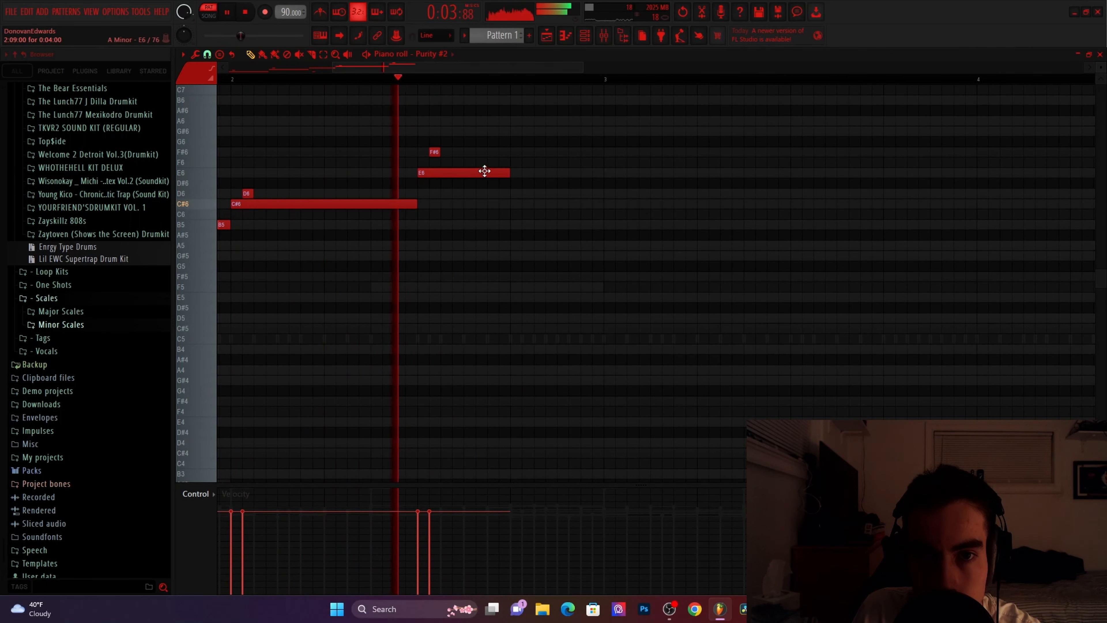
pyautogui.press('space')
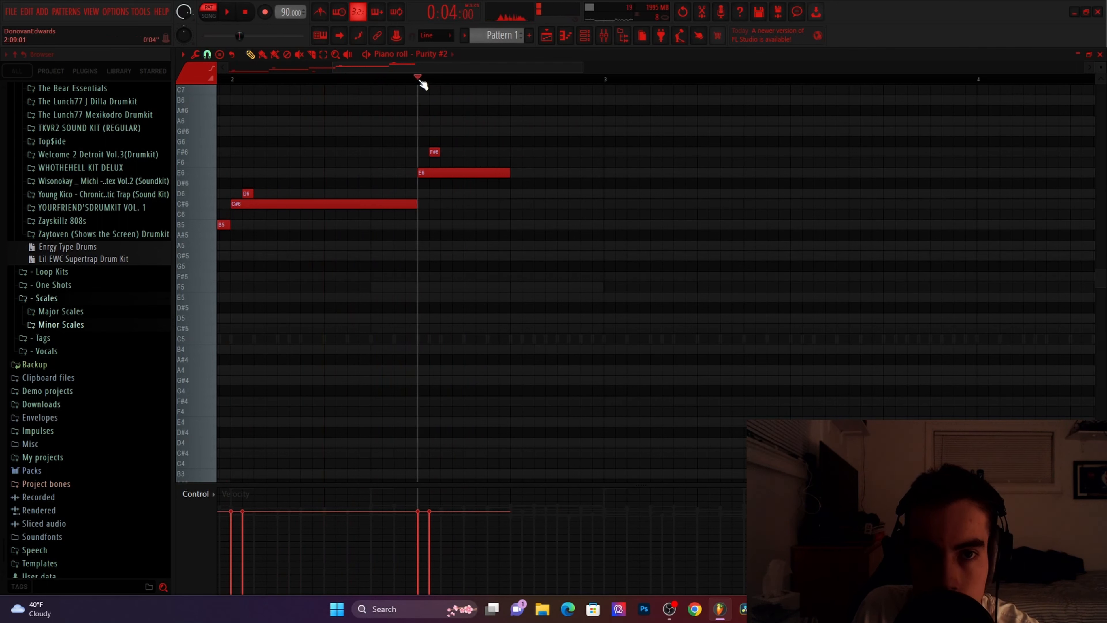
pyautogui.click(452, 151)
pyautogui.press('space')
pyautogui.moveTo(544, 152); pyautogui.dragTo(451, 173)
pyautogui.press('space')
pyautogui.press('space')
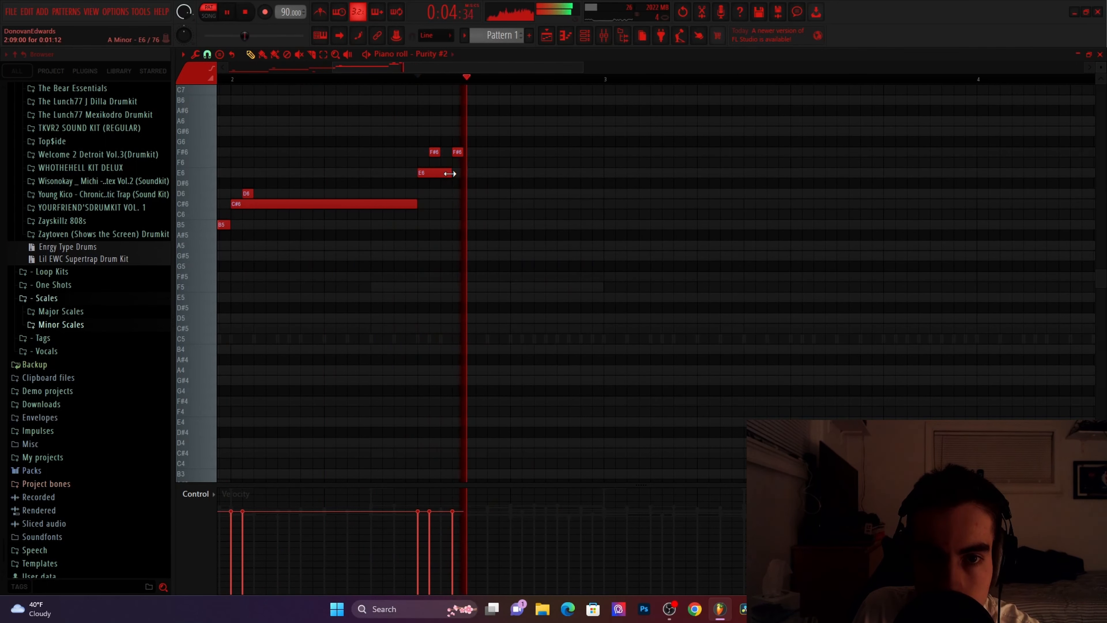
# Lengthen the second F#6 in bar 2 to one and a half steps, followed by D6 and C#6 notes of the same length
pyautogui.press('space')
pyautogui.moveTo(492, 155); pyautogui.dragTo(486, 152)
pyautogui.moveTo(487, 173); pyautogui.dragTo(487, 198)
pyautogui.press('space')
pyautogui.click(532, 204)
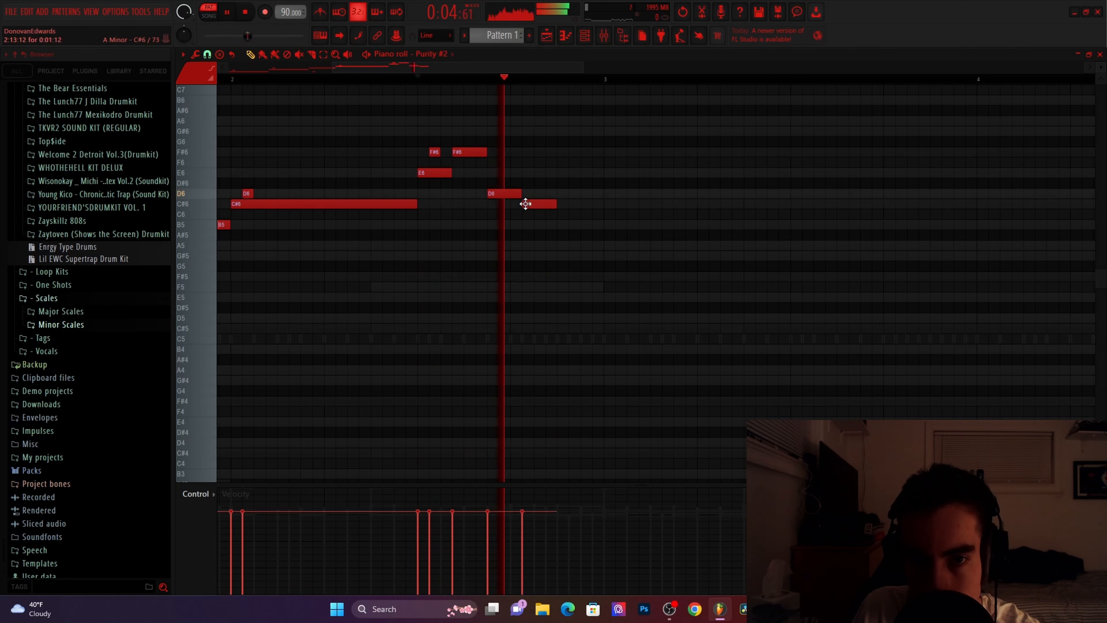
# Shorten the D6 on step 12 of bar 2 to one step and shift the following C#6 to step 13, extending it to the bar's end
pyautogui.press('space')
pyautogui.press('space')
pyautogui.press('space')
pyautogui.moveTo(521, 194)
pyautogui.mouseDown()
pyautogui.moveTo(508, 196)
pyautogui.moveTo(523, 206)
pyautogui.mouseUp()
pyautogui.press('space')
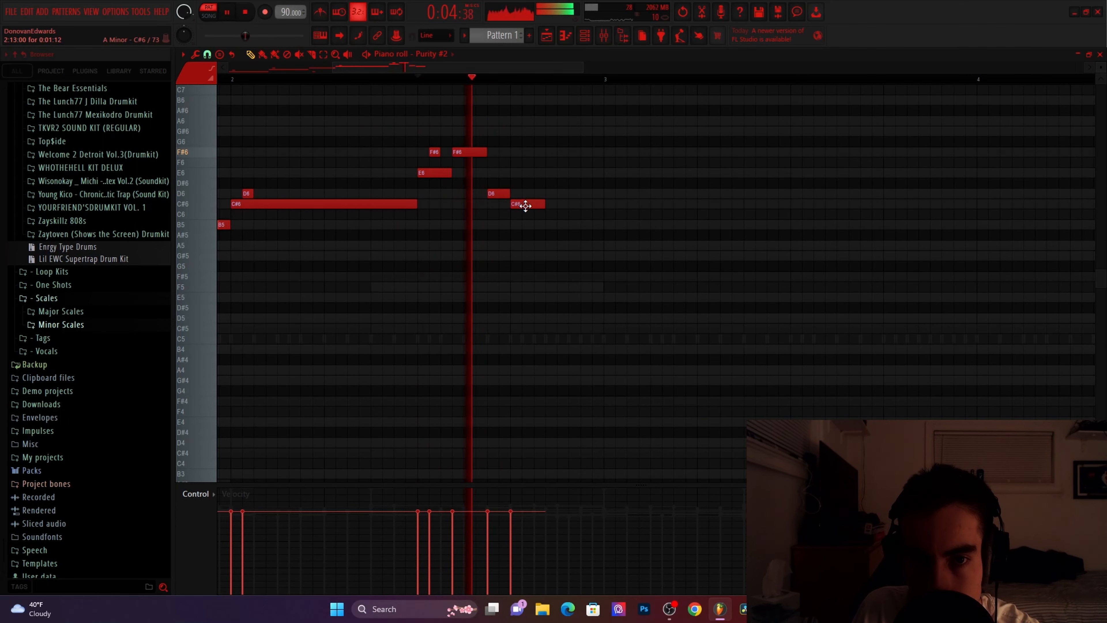
pyautogui.press('space')
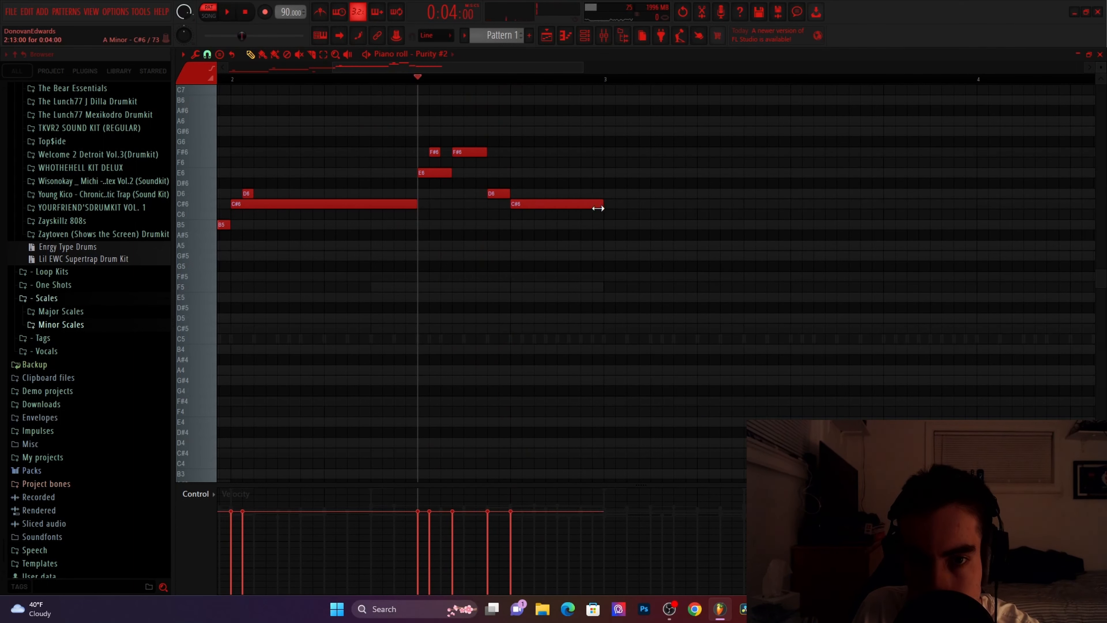
# Add a half-step B5 at the start of step 16 of bar 2 and lengthen the E6 and second F#6 to two steps each
pyautogui.click(584, 224)
pyautogui.press('space')
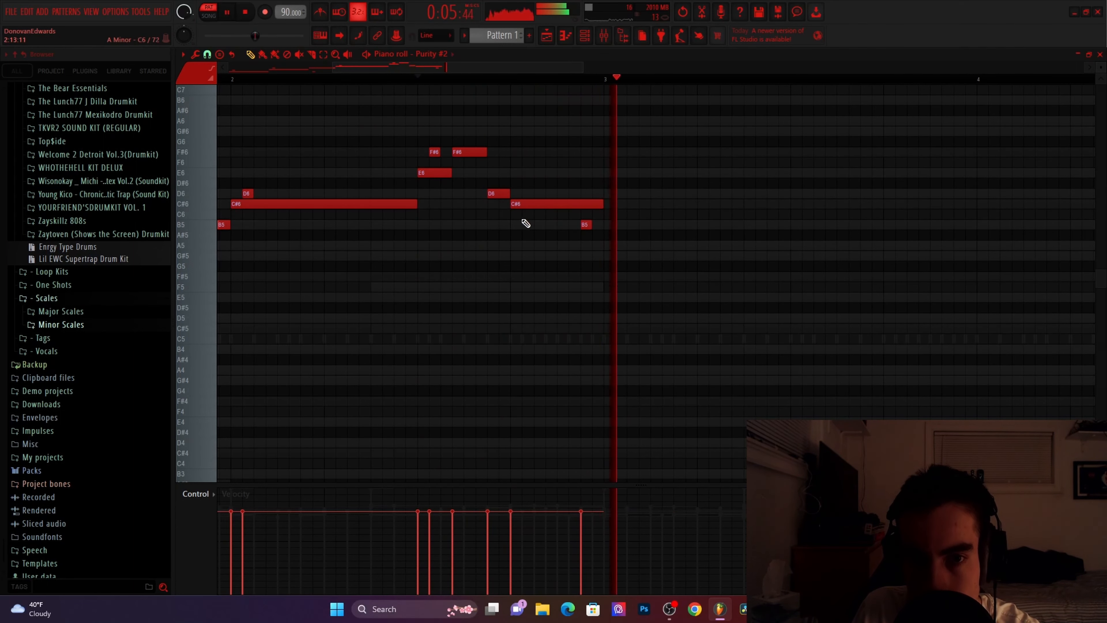
pyautogui.press('space')
pyautogui.press('space')
pyautogui.press('space')
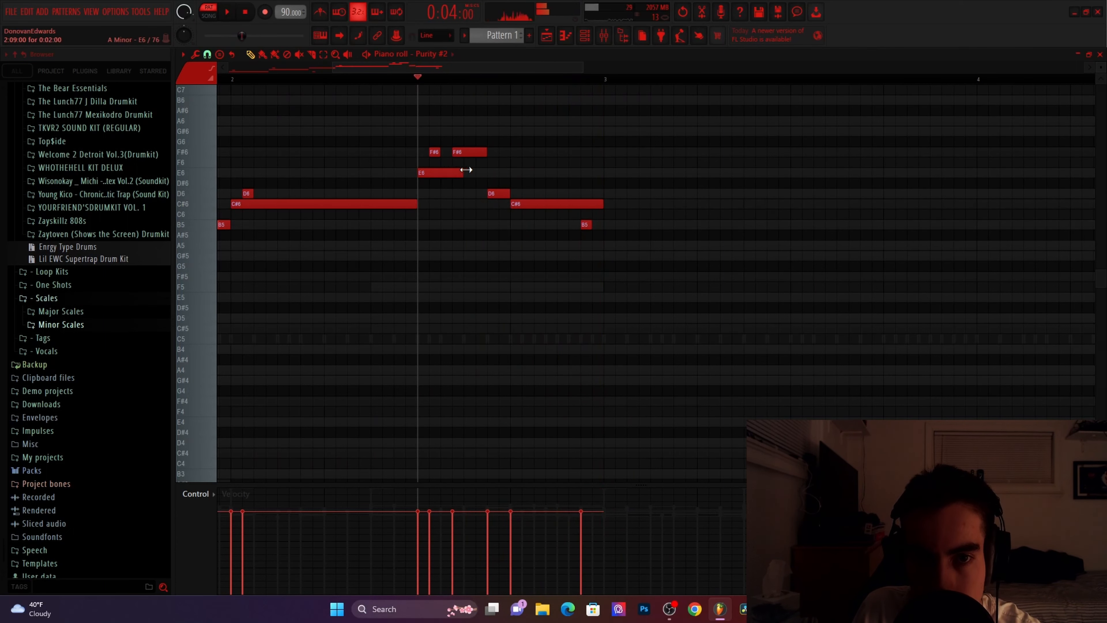
pyautogui.press('space')
pyautogui.keyDown('ctrl'); pyautogui.scroll(-2, 506, 192); pyautogui.keyUp('ctrl')
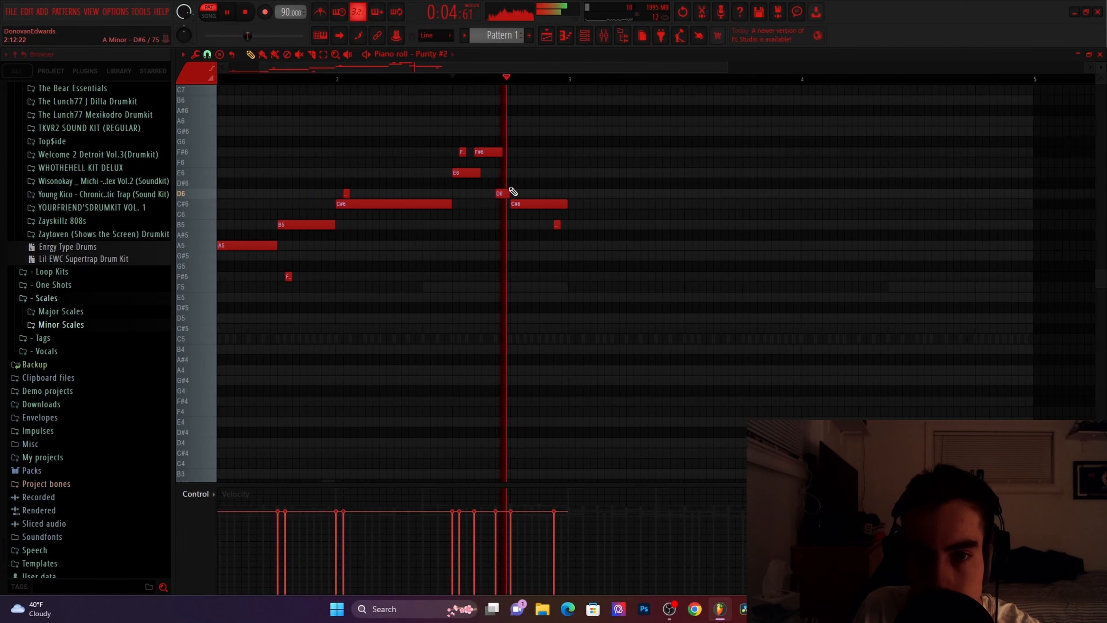
# Duplicate the two-bar Purity #2 melody into bars 3 and 4 with slightly varied velocities, and return to the channel rack
pyautogui.scroll(-5, 519, 194)
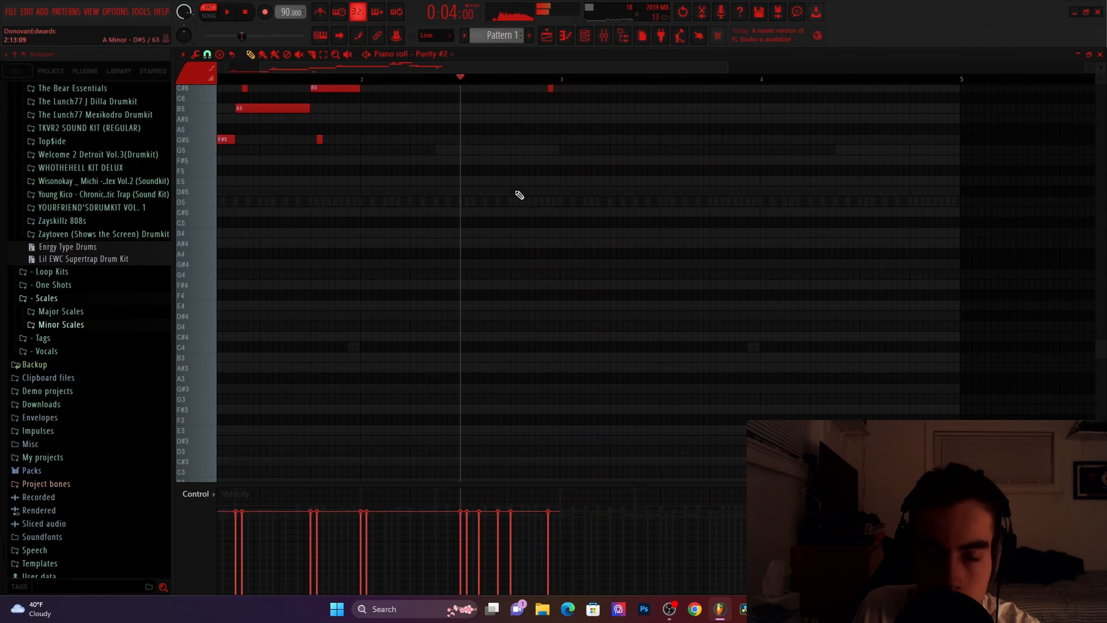
pyautogui.keyDown('ctrl'); pyautogui.scroll(-2, 519, 196); pyautogui.keyUp('ctrl')
pyautogui.press('space')
pyautogui.scroll(6, 475, 220)
pyautogui.hotkey('ctrl', 'b')
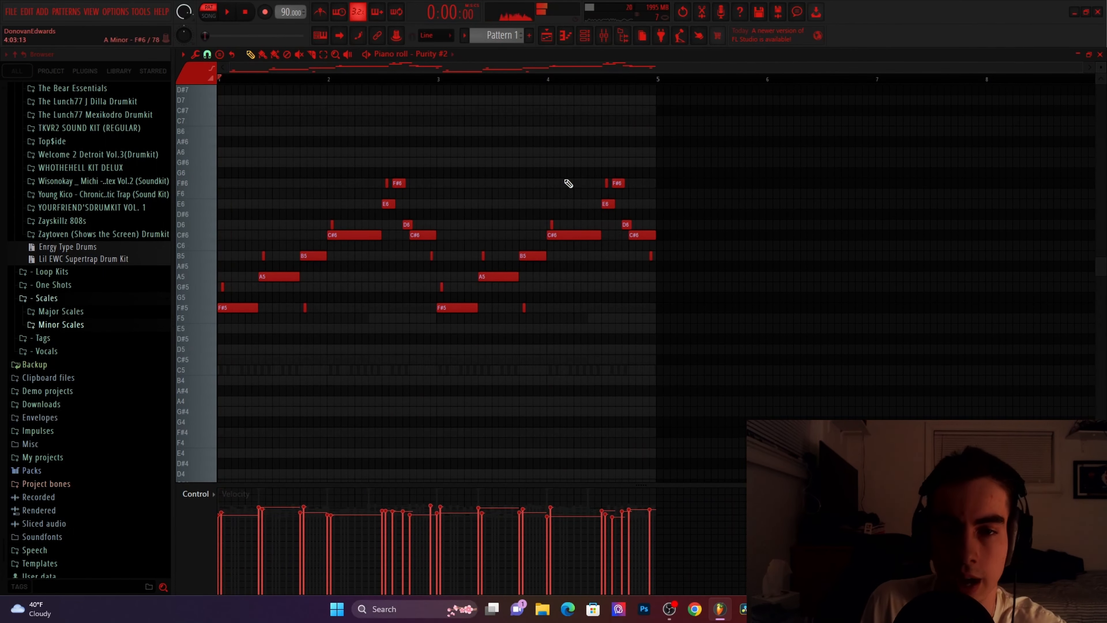
pyautogui.click(1100, 55)
pyautogui.scroll(15, 119, 223)
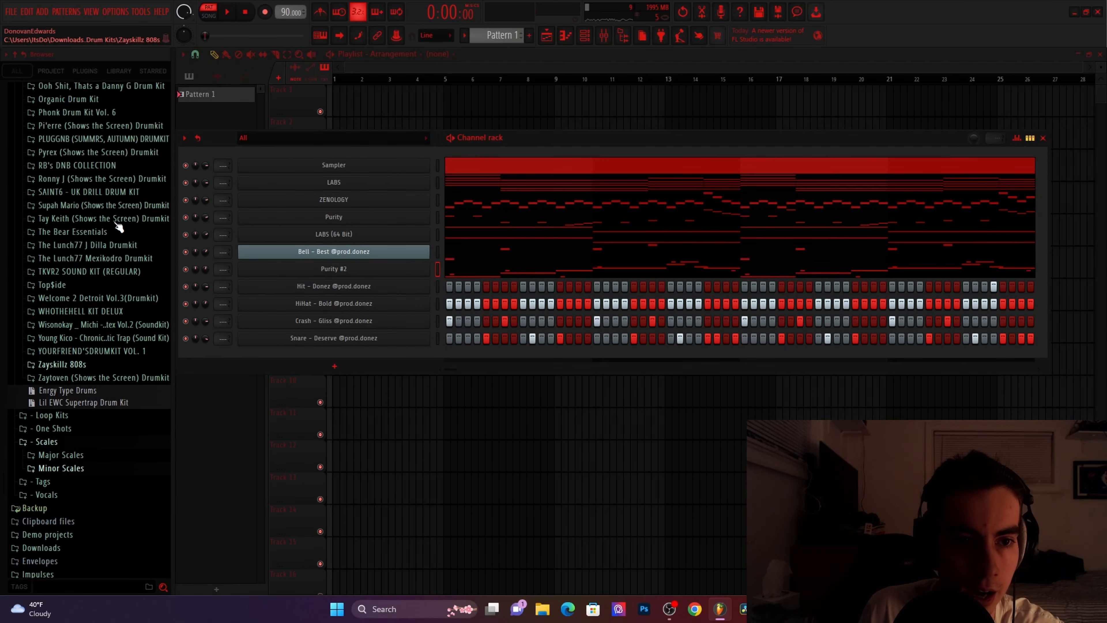
pyautogui.scroll(9, 119, 222)
pyautogui.click(55, 243)
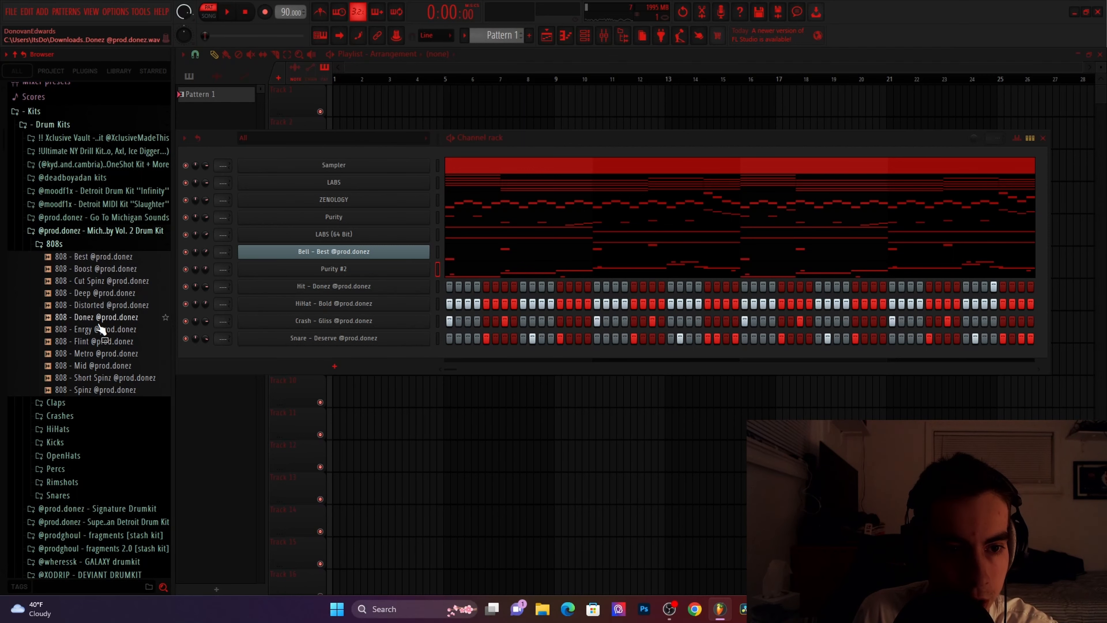
pyautogui.moveTo(103, 321); pyautogui.dragTo(367, 358)
# Open the 808 channel's piano roll and set its snapping to Step
pyautogui.rightClick(414, 357)
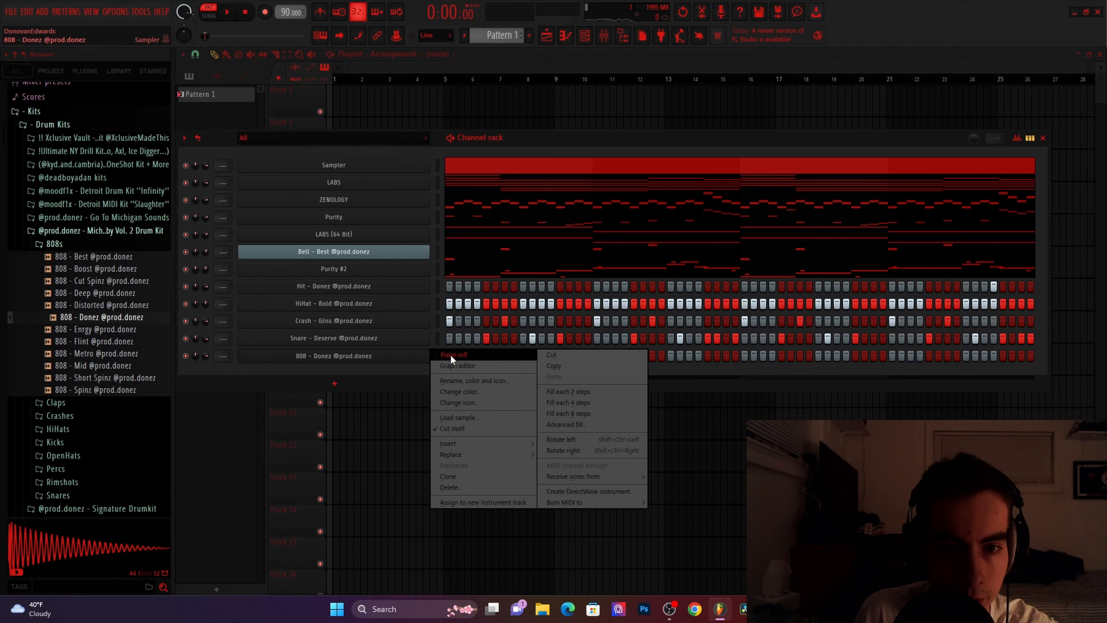
pyautogui.click(450, 354)
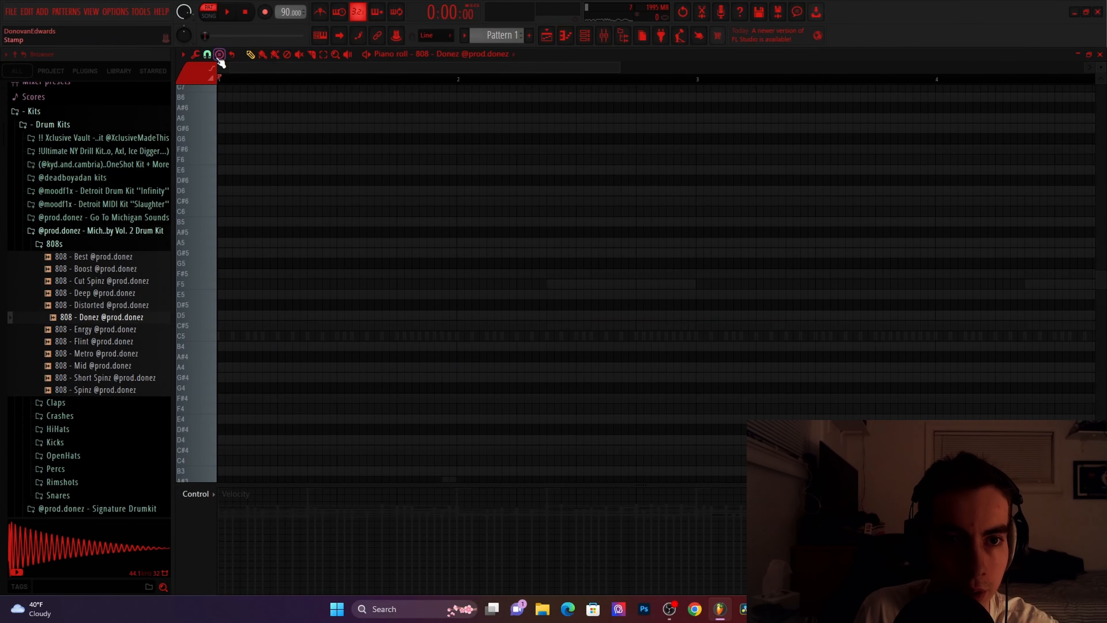
pyautogui.click(207, 54)
pyautogui.click(231, 164)
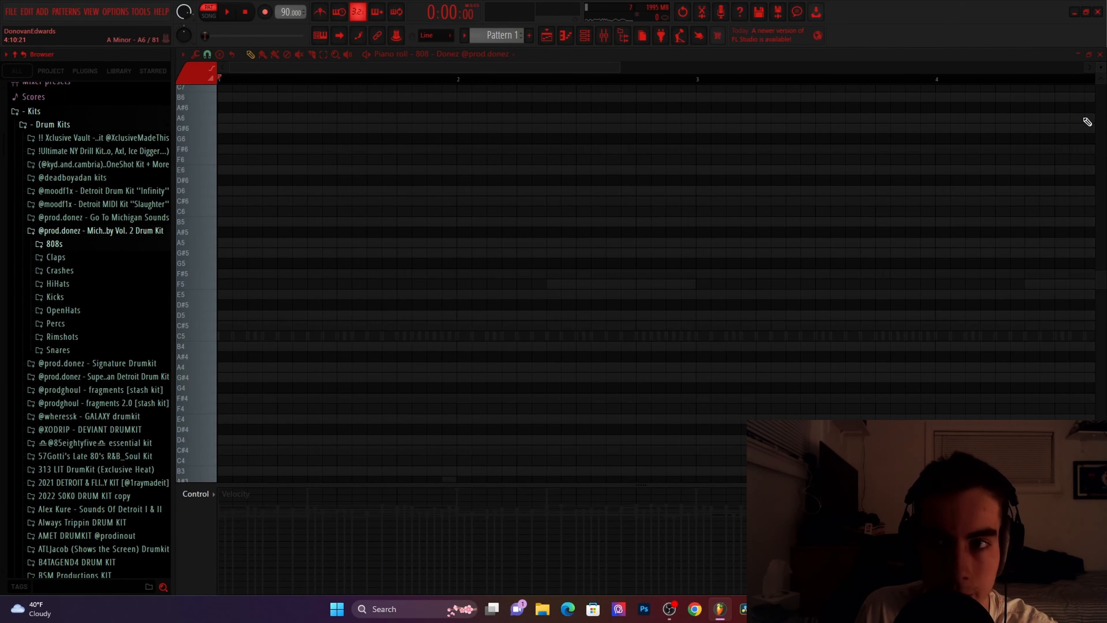
# Return to the channel rack and delete the unused Sampler channel
pyautogui.click(1100, 54)
pyautogui.rightClick(316, 168)
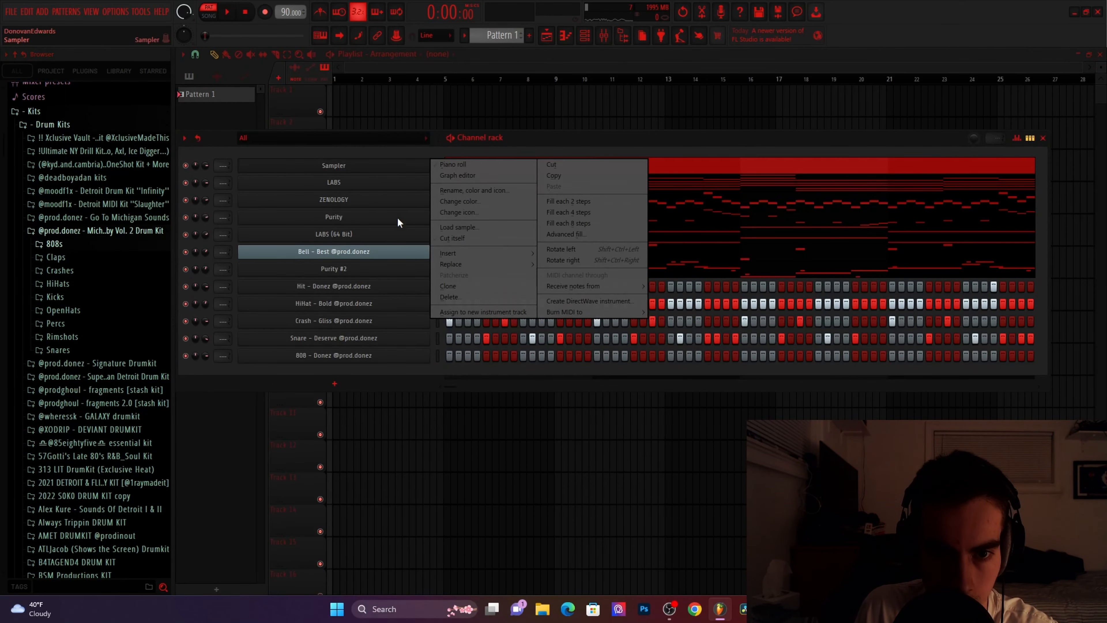
pyautogui.click(456, 297)
# In the 808's piano roll, set snapping to 1/2 step and place one-step F#5 notes on steps 1 and 2 of bar 1
pyautogui.rightClick(384, 339)
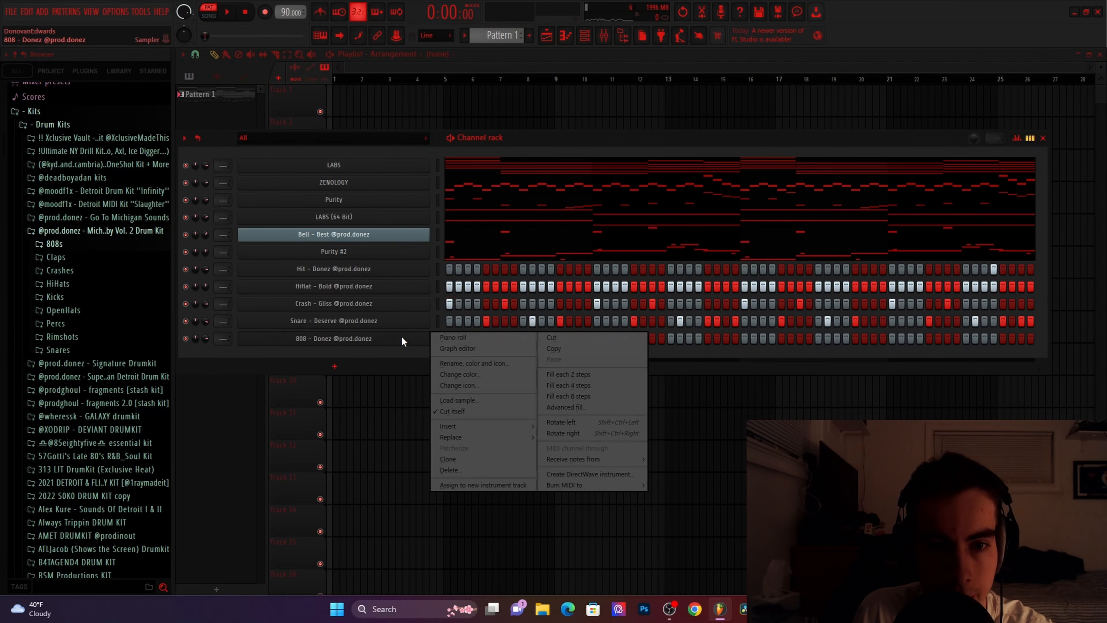
pyautogui.click(448, 338)
pyautogui.click(272, 276)
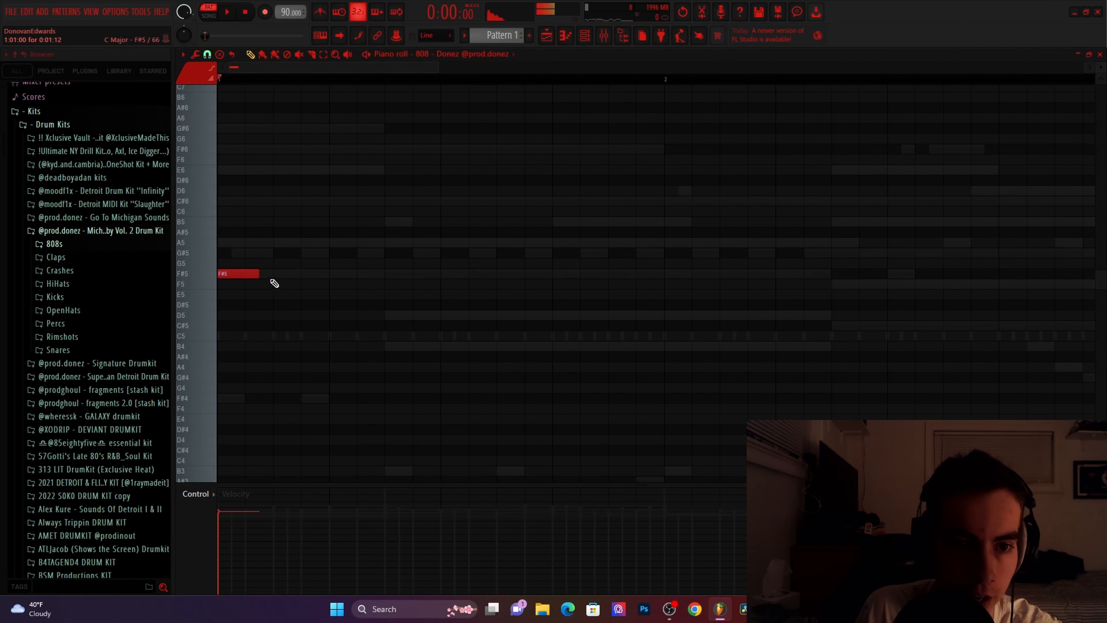
pyautogui.click(206, 59)
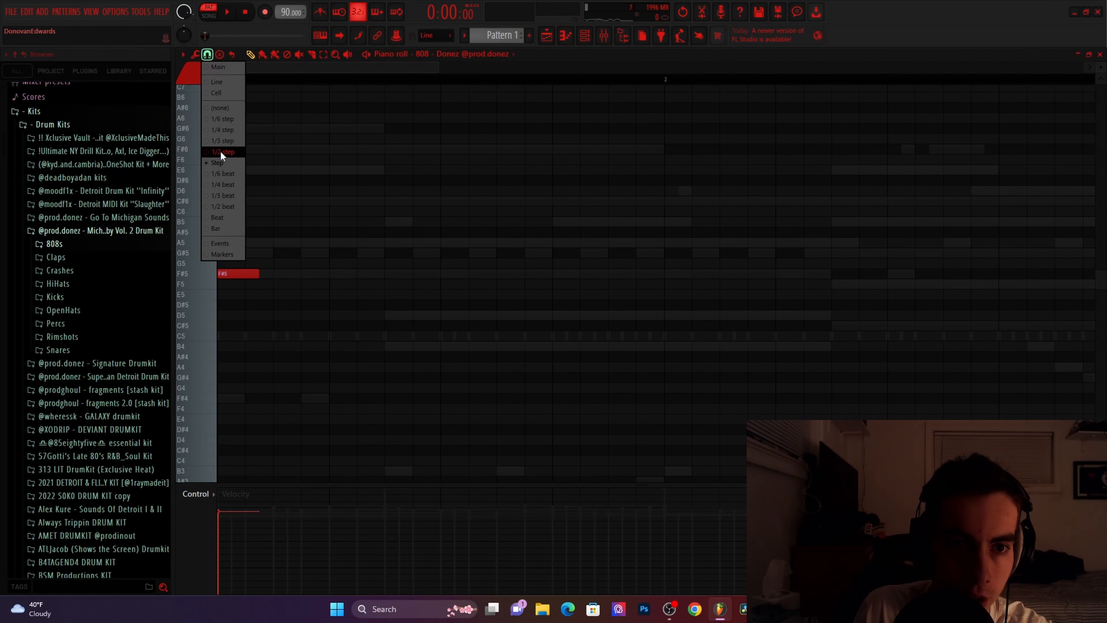
pyautogui.click(220, 151)
pyautogui.hotkey('ctrl', 'a')
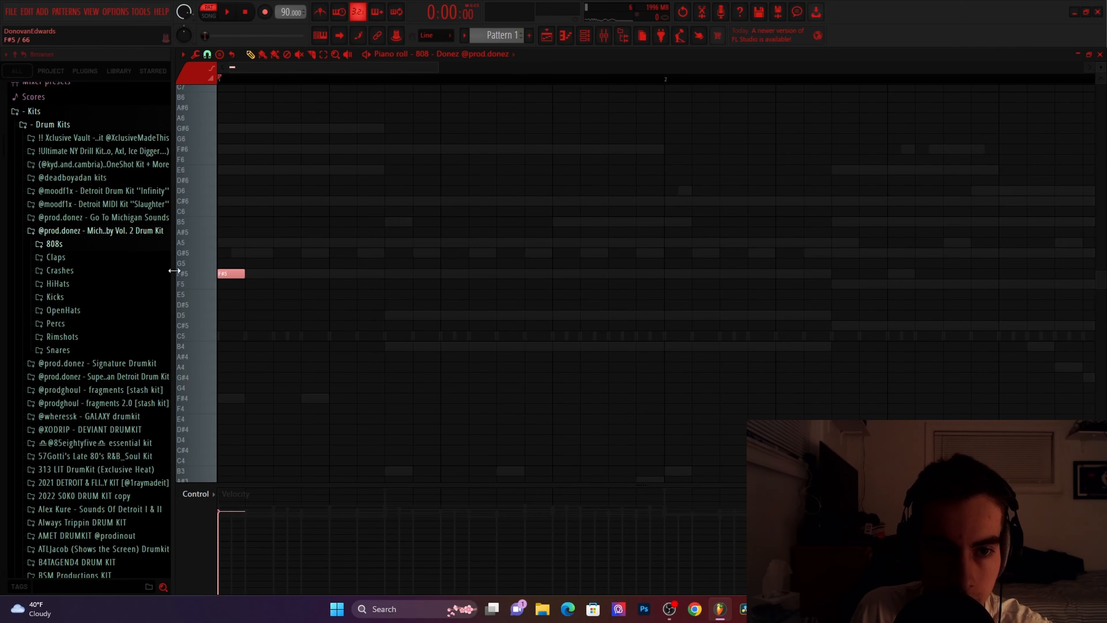
pyautogui.scroll(2, 474, 284)
pyautogui.scroll(-3, 350, 292)
pyautogui.click(243, 263)
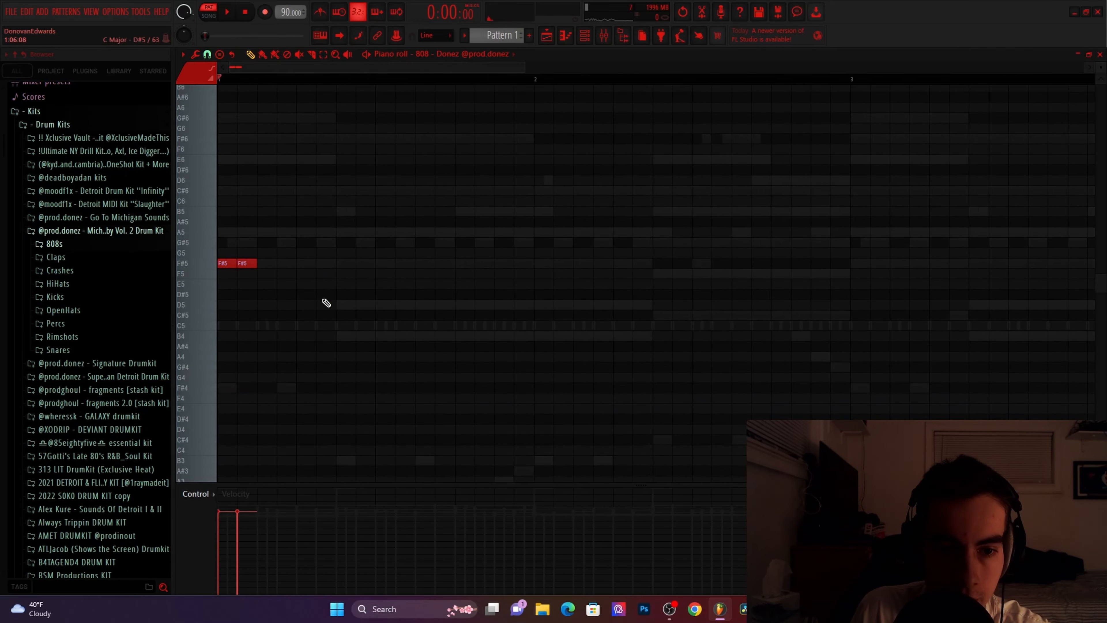
# Raise the velocity of both F#5 808 notes to maximum and start playback
pyautogui.hotkey('ctrl', 'a')
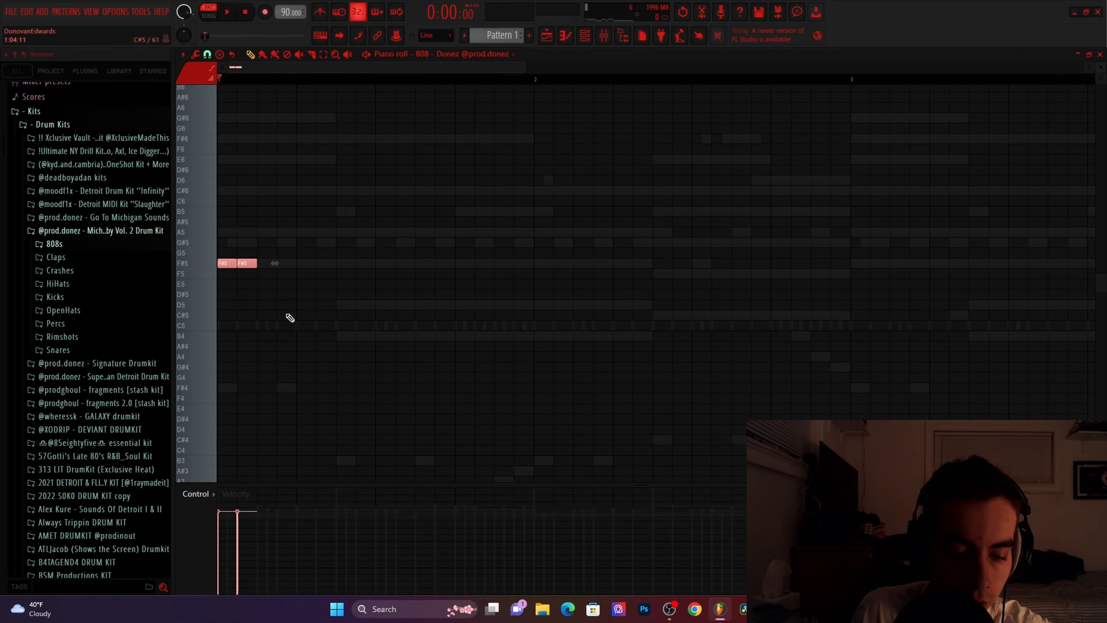
pyautogui.click(299, 314)
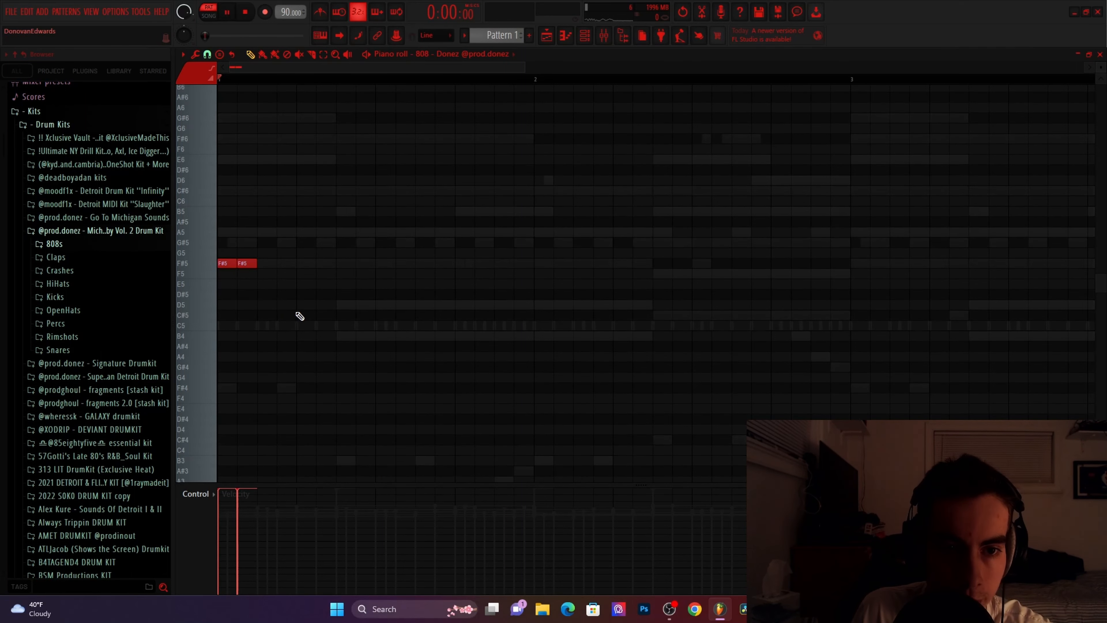
pyautogui.press('space')
# Add one-step B4 notes on steps 7, 8, 11 and 14 of bar 1 and steps 1 and 2 of bar 2
pyautogui.scroll(-3, 299, 306)
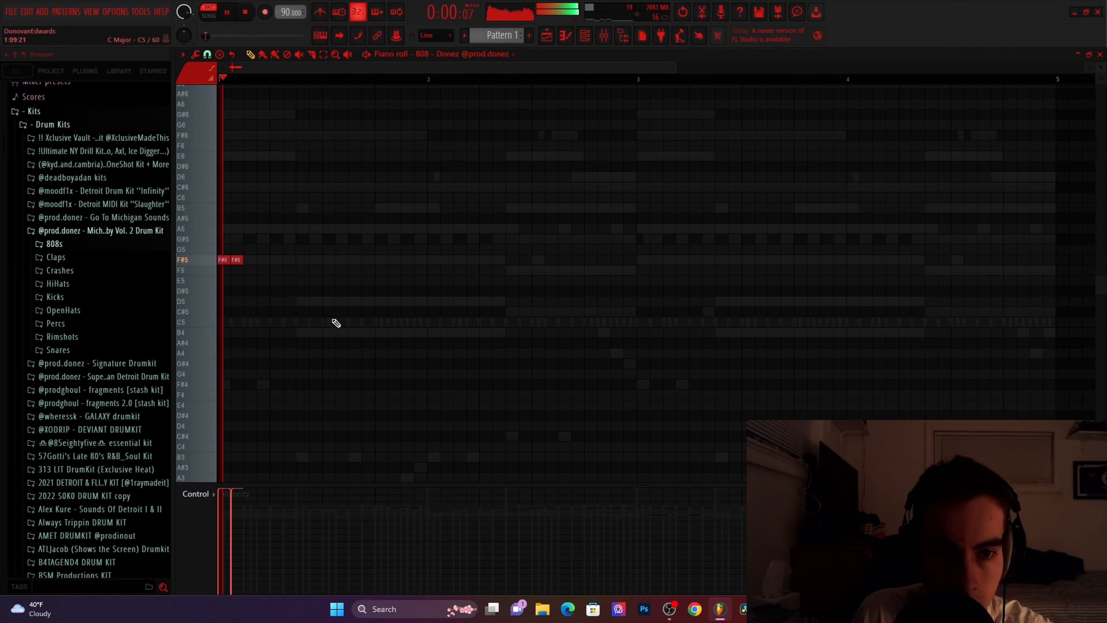
pyautogui.click(301, 332)
pyautogui.click(314, 332)
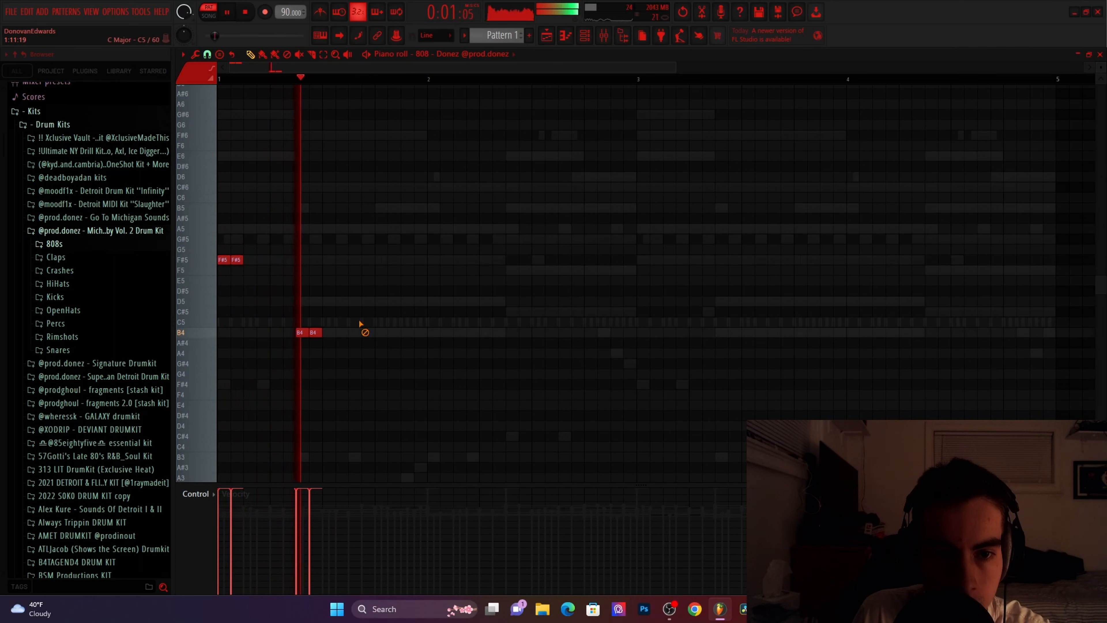
pyautogui.click(353, 332)
pyautogui.click(391, 332)
pyautogui.click(433, 332)
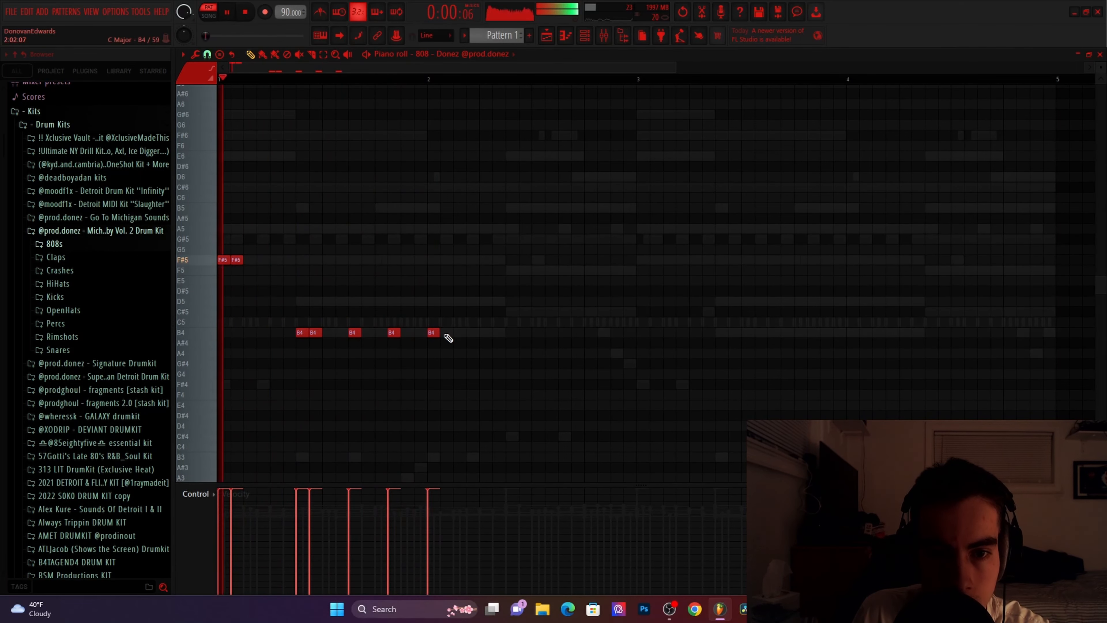
pyautogui.click(444, 332)
# Add one-step C#5 notes on steps 7, 8, 11, 14 and 16 of bar 2 and duplicate the 808 line into bars 3 and 4
pyautogui.click(512, 312)
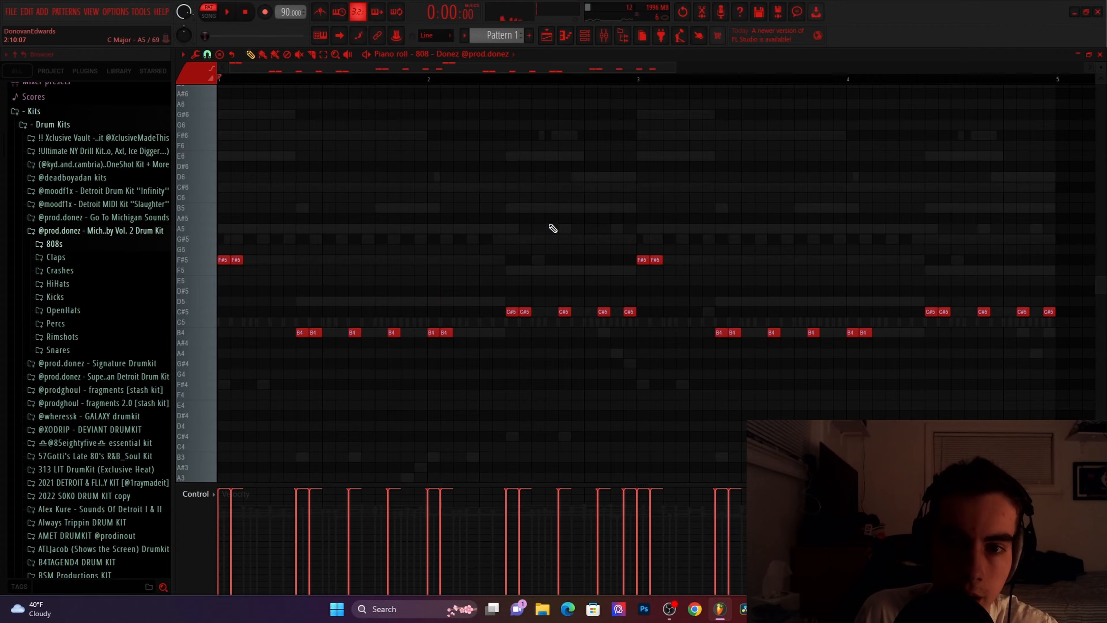
pyautogui.scroll(-3, 552, 226)
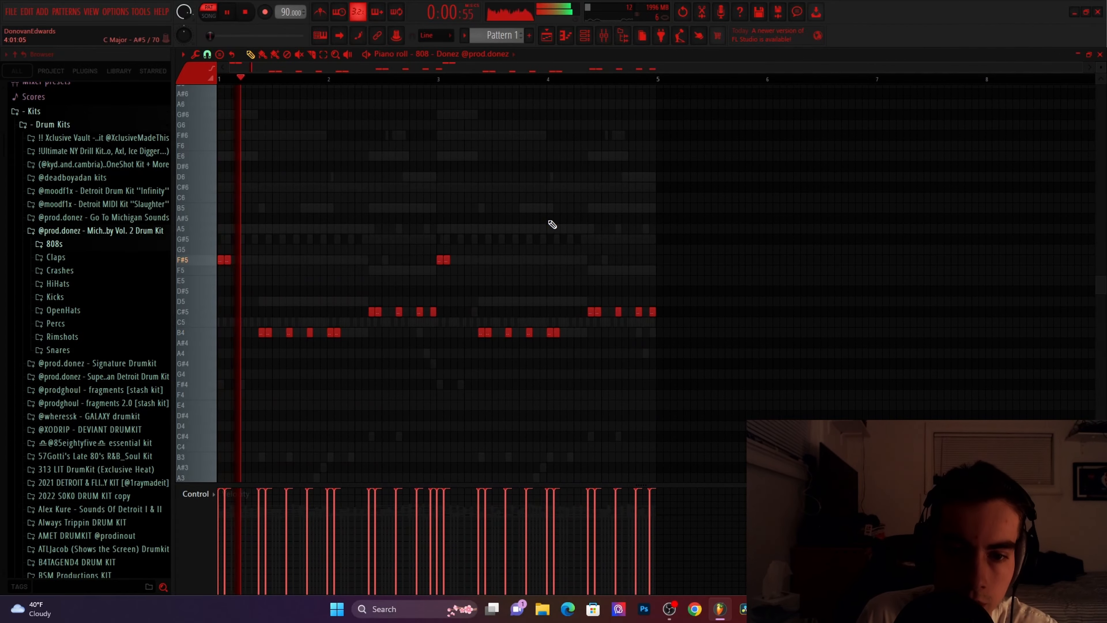
pyautogui.click(1099, 54)
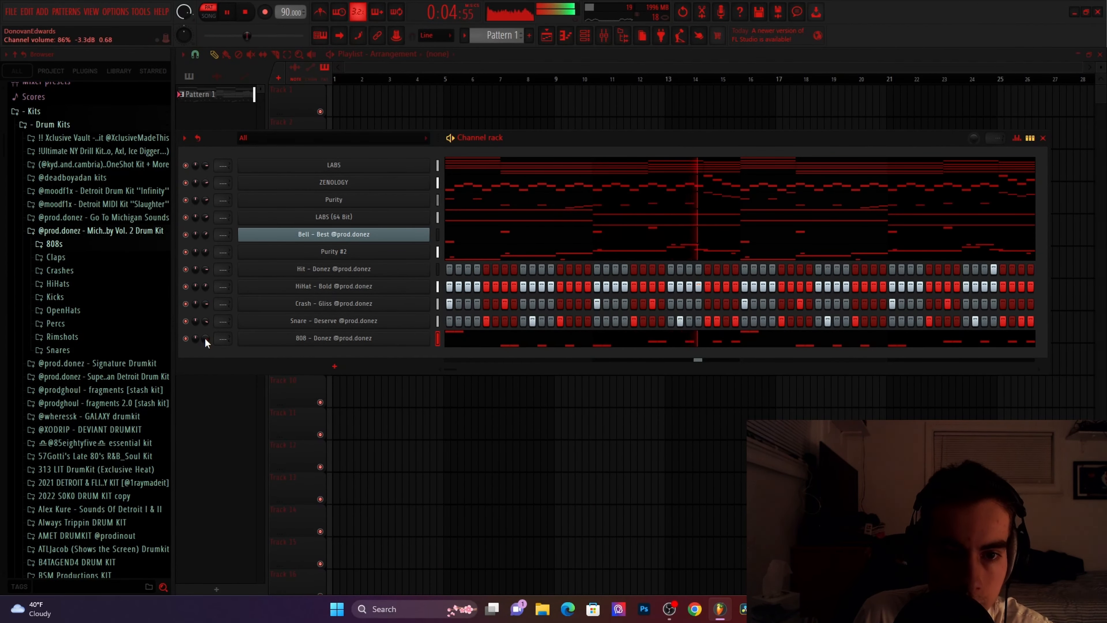
# Move the 808 channel above the Hit channel, stop playback, and select the channels from LABS through the 808
pyautogui.moveTo(341, 338); pyautogui.dragTo(344, 274)
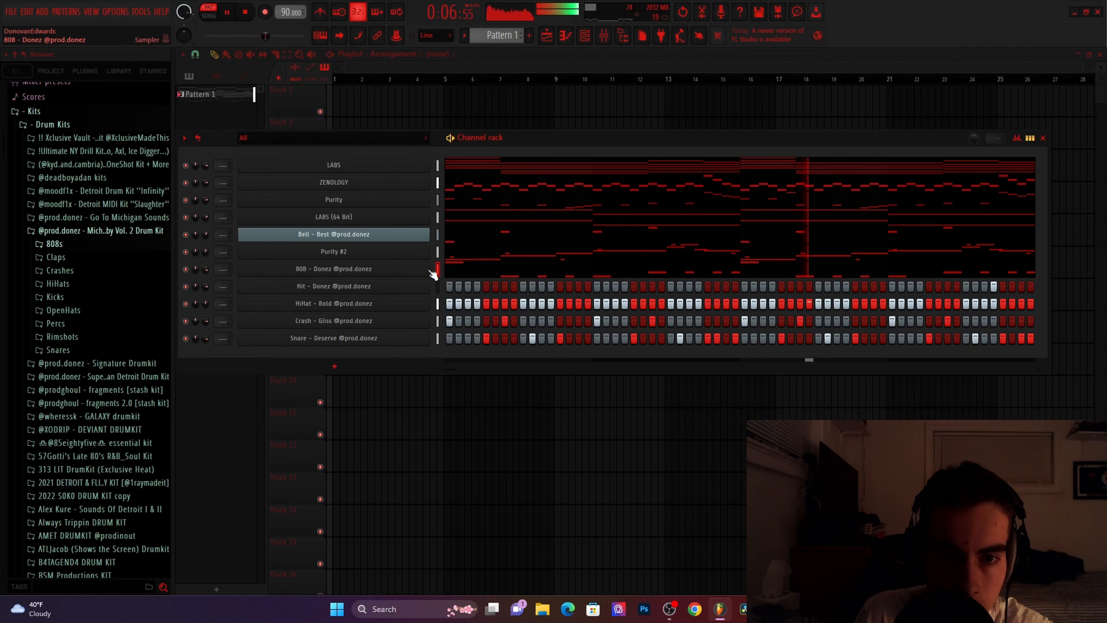
pyautogui.press('space')
pyautogui.moveTo(436, 266); pyautogui.dragTo(436, 177)
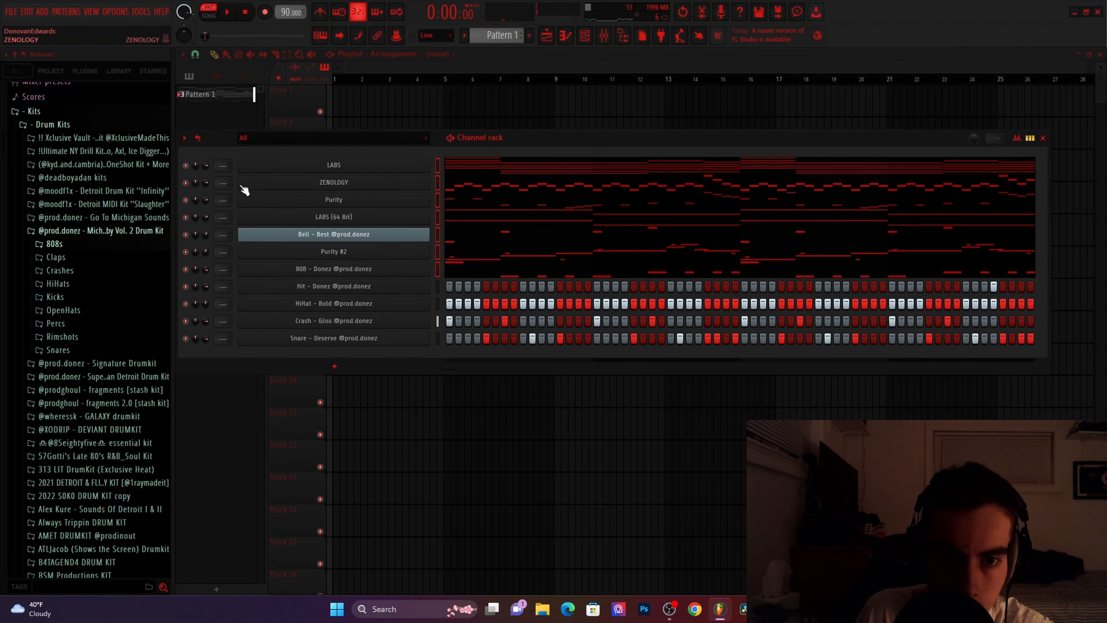
pyautogui.click(184, 138)
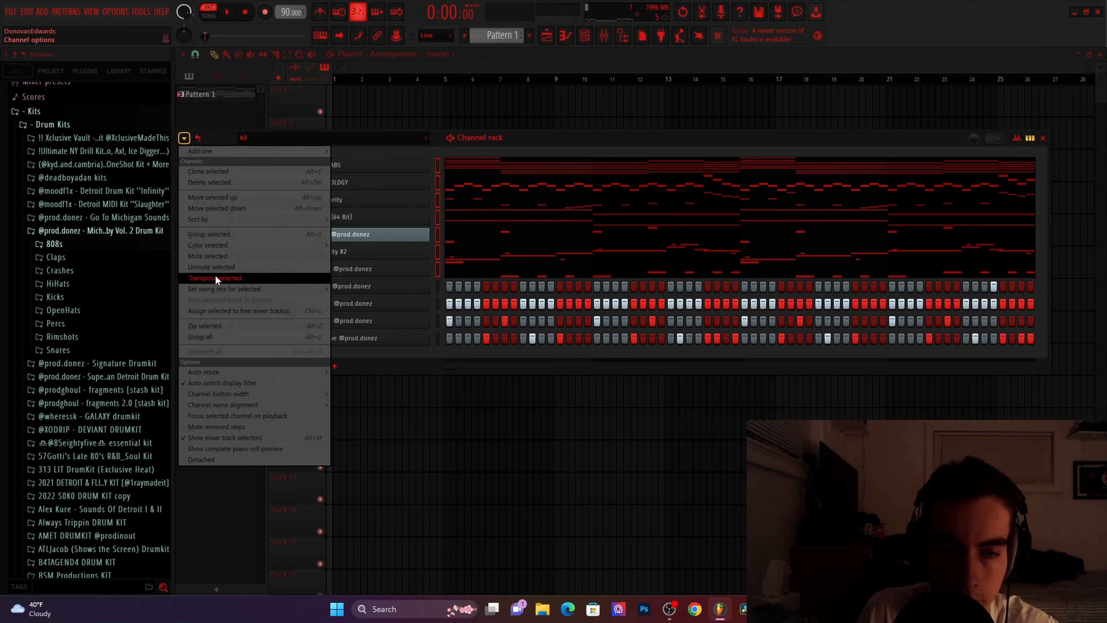
pyautogui.click(506, 245)
pyautogui.click(413, 269)
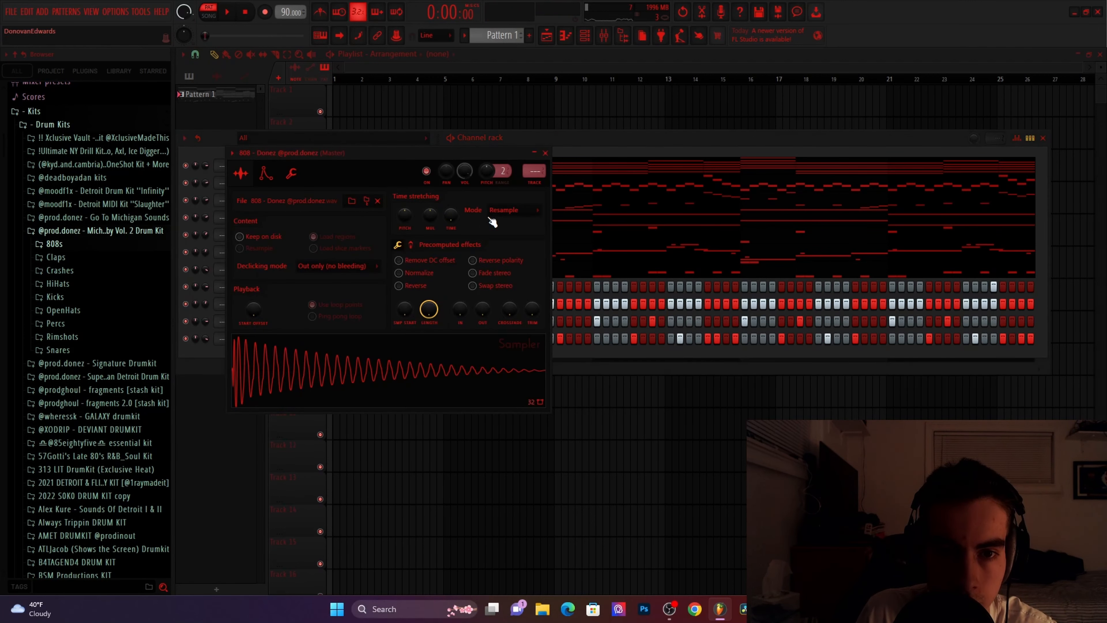
pyautogui.click(546, 155)
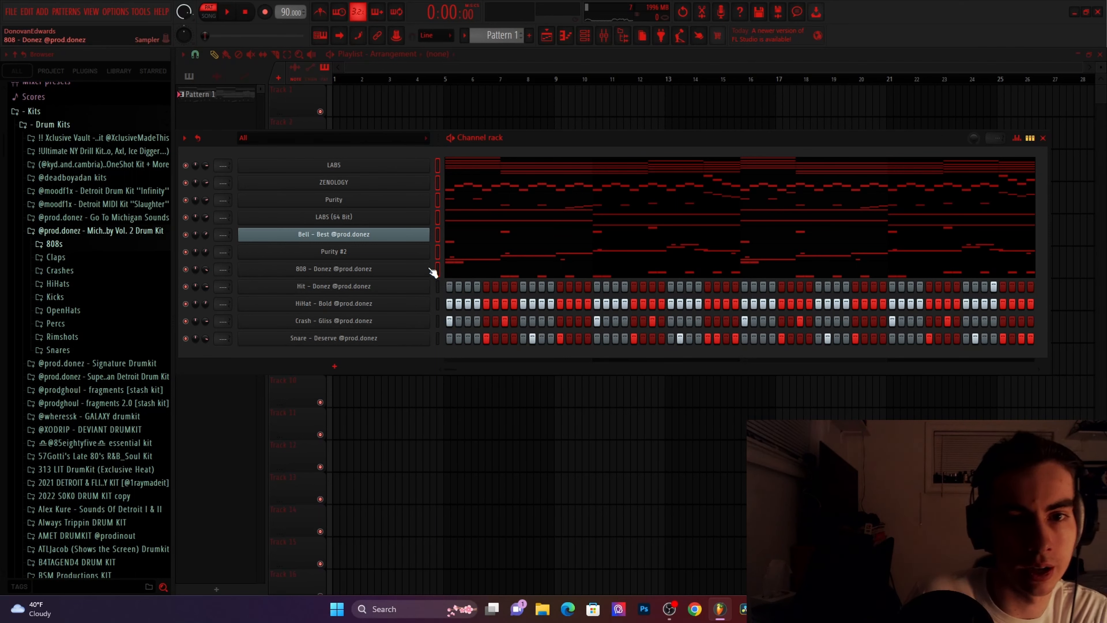
# Transpose the selected melodic and 808 channels up two semitones and open the LABS channel's piano roll
pyautogui.click(185, 138)
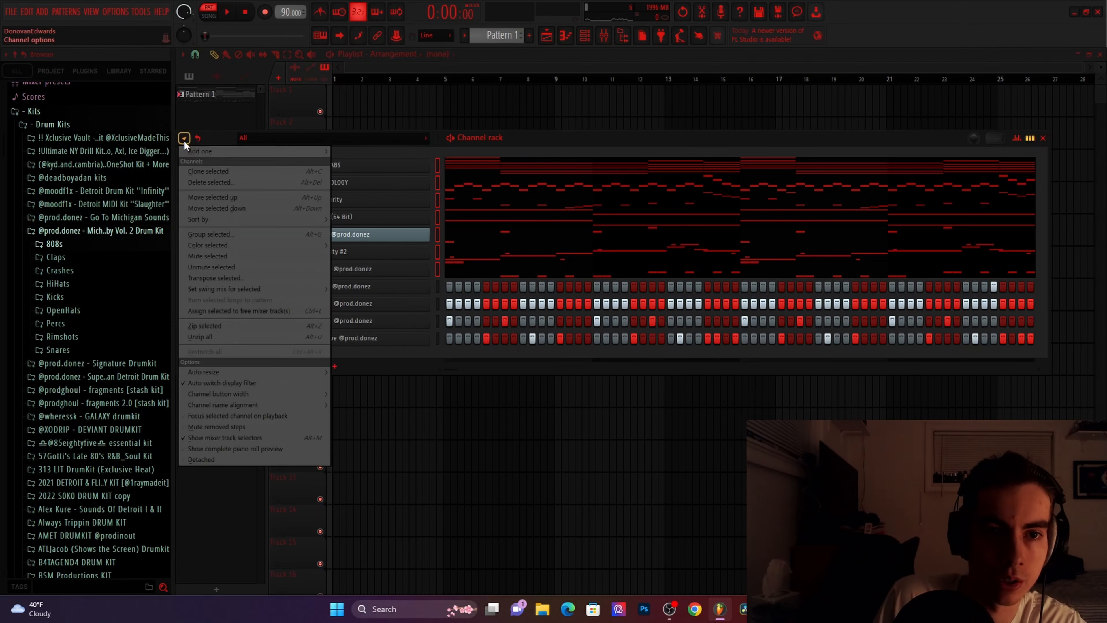
pyautogui.click(229, 274)
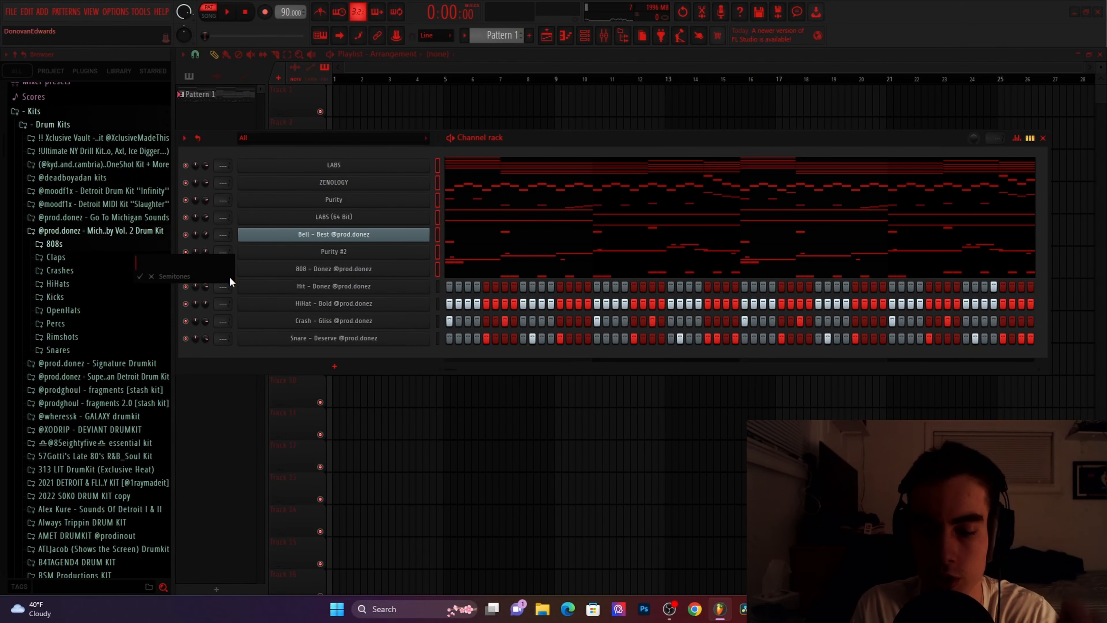
pyautogui.click(521, 166)
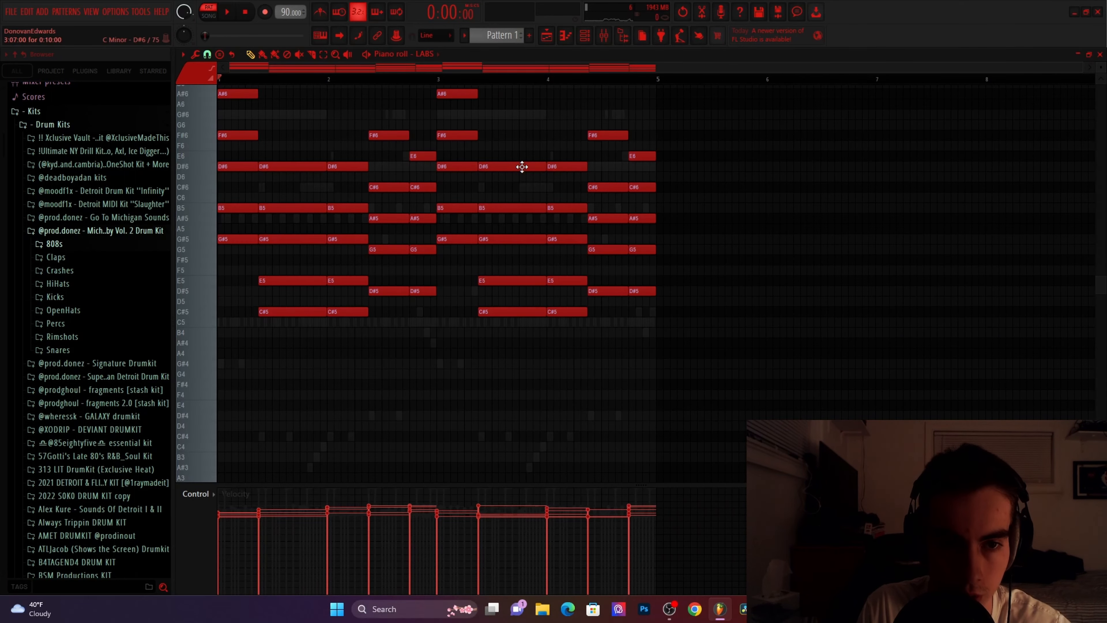
# Transpose the LABS notes down one octave, play the pattern to check it, and return to the channel rack
pyautogui.hotkey('ctrl', 'Down')
pyautogui.press('space')
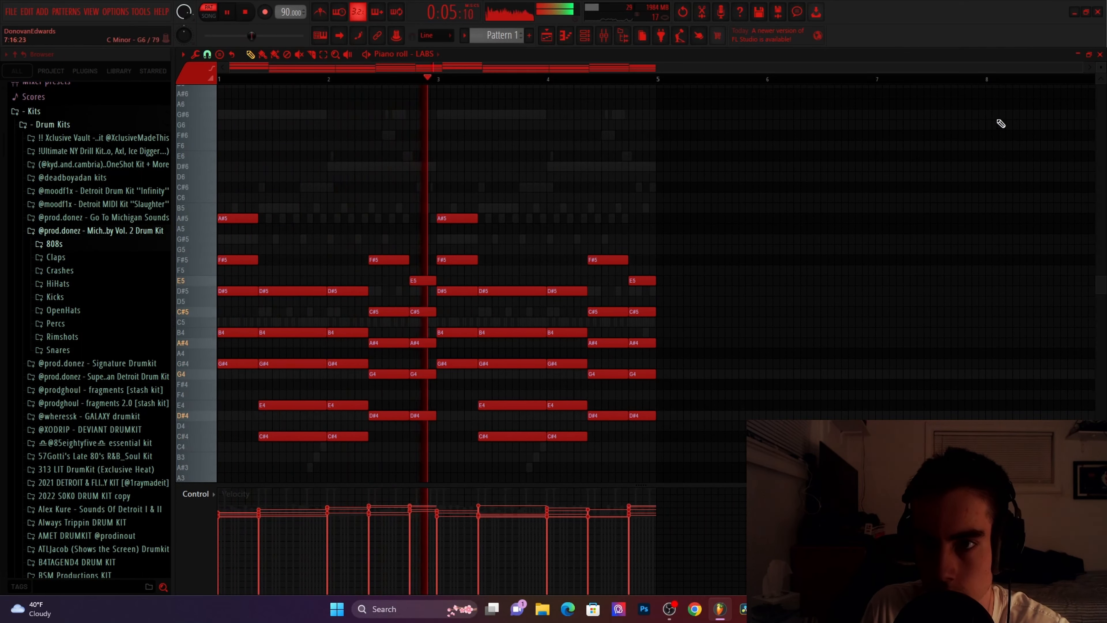
pyautogui.press('F6')
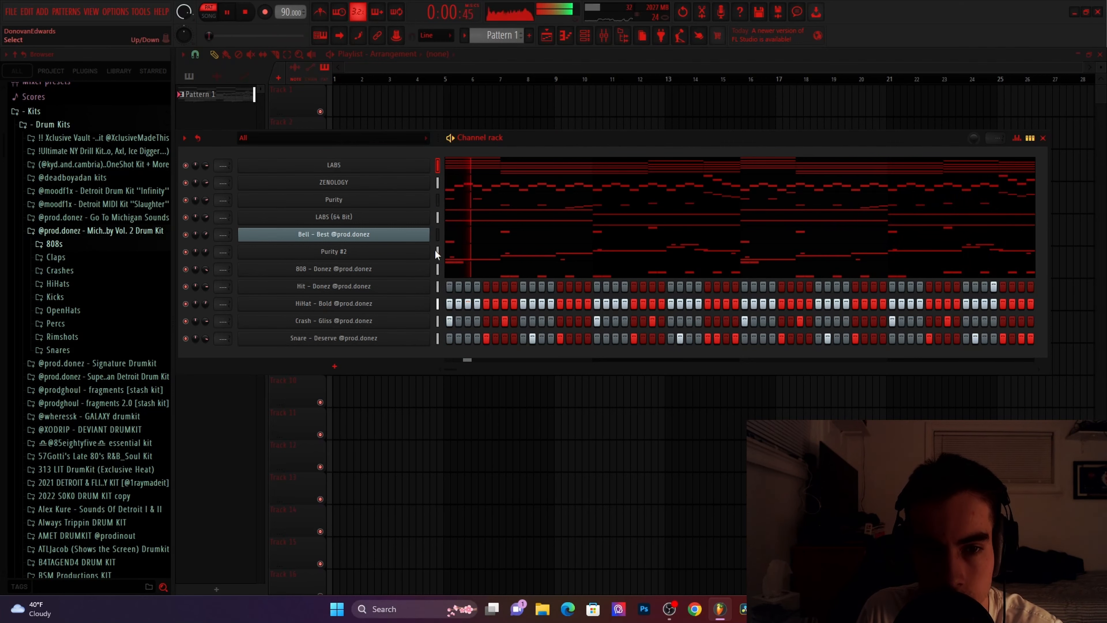
pyautogui.press('space')
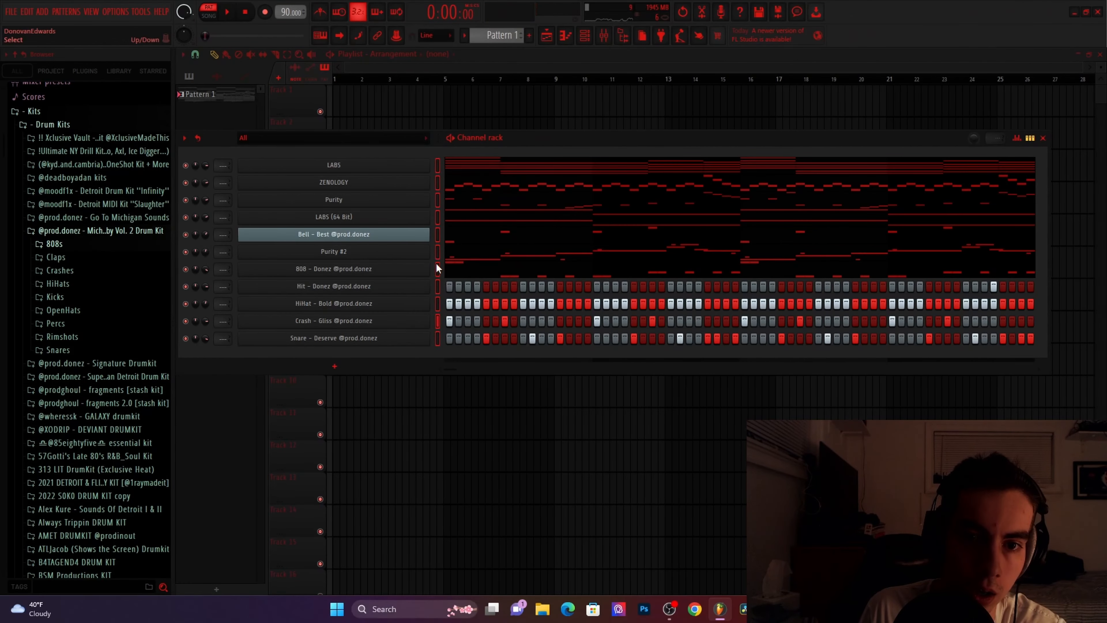
# In the mixer, select tracks 1 to 11 and pull all their volume faders down to 0%
pyautogui.press('F9')
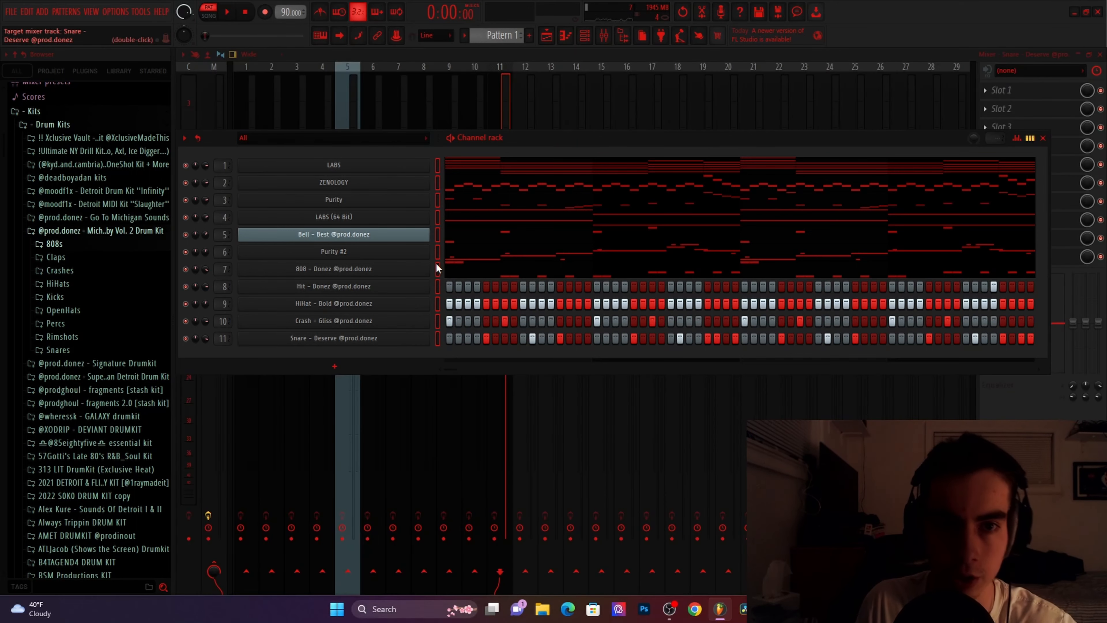
pyautogui.press('F6')
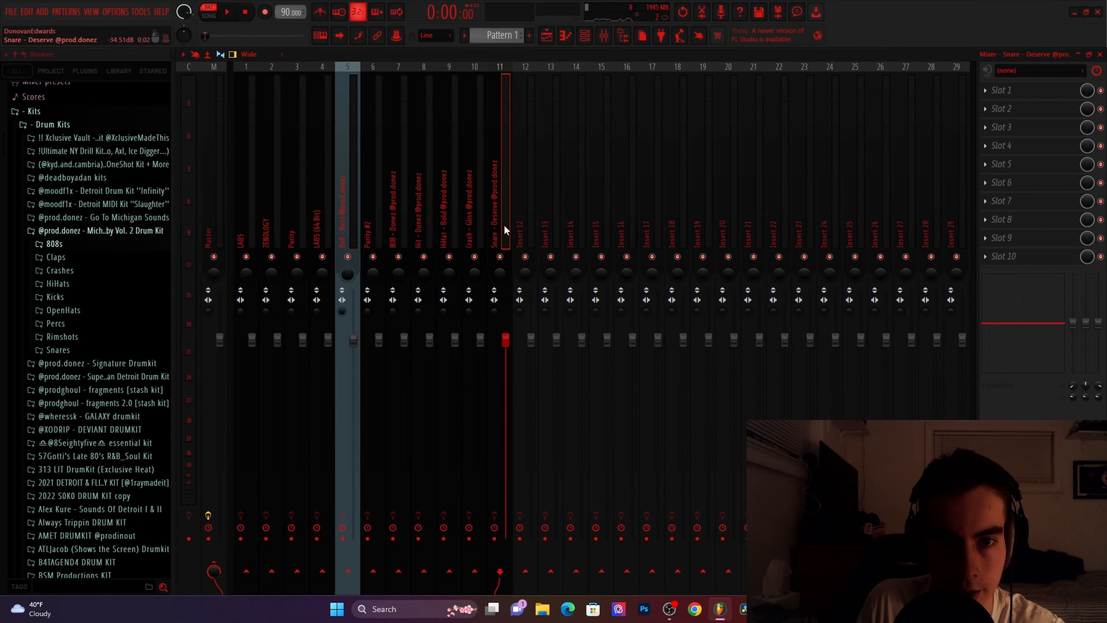
pyautogui.hotkey('ctrl', 'a')
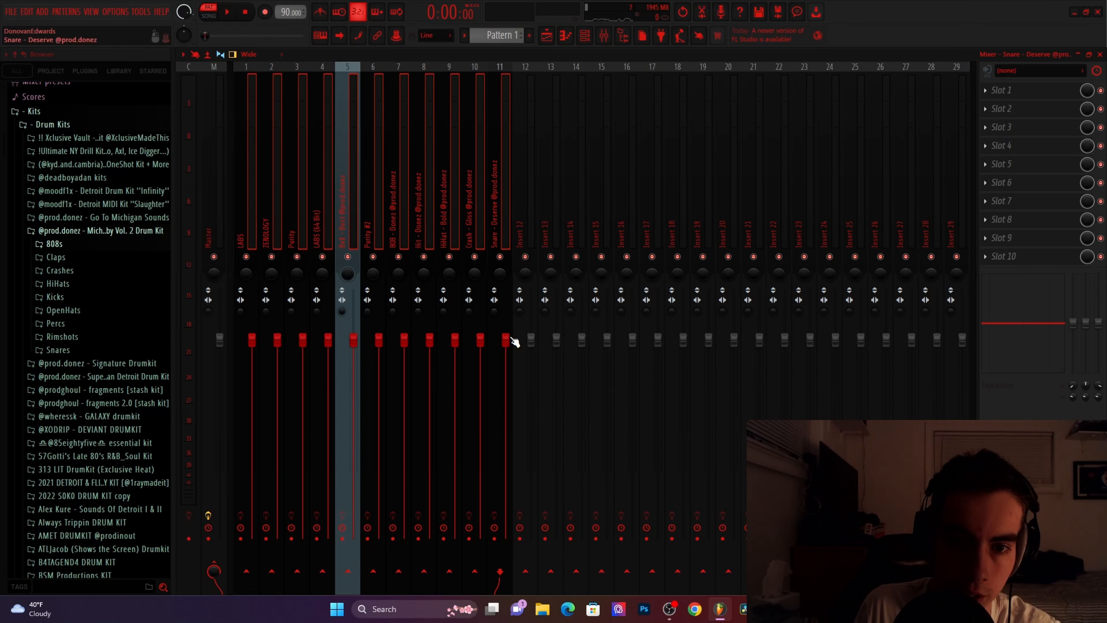
pyautogui.moveTo(505, 340); pyautogui.dragTo(500, 526)
# Raise the LABS mixer track to about 100% during playback and load Fruity Parametric EQ 2 in its first effect slot
pyautogui.click(255, 349)
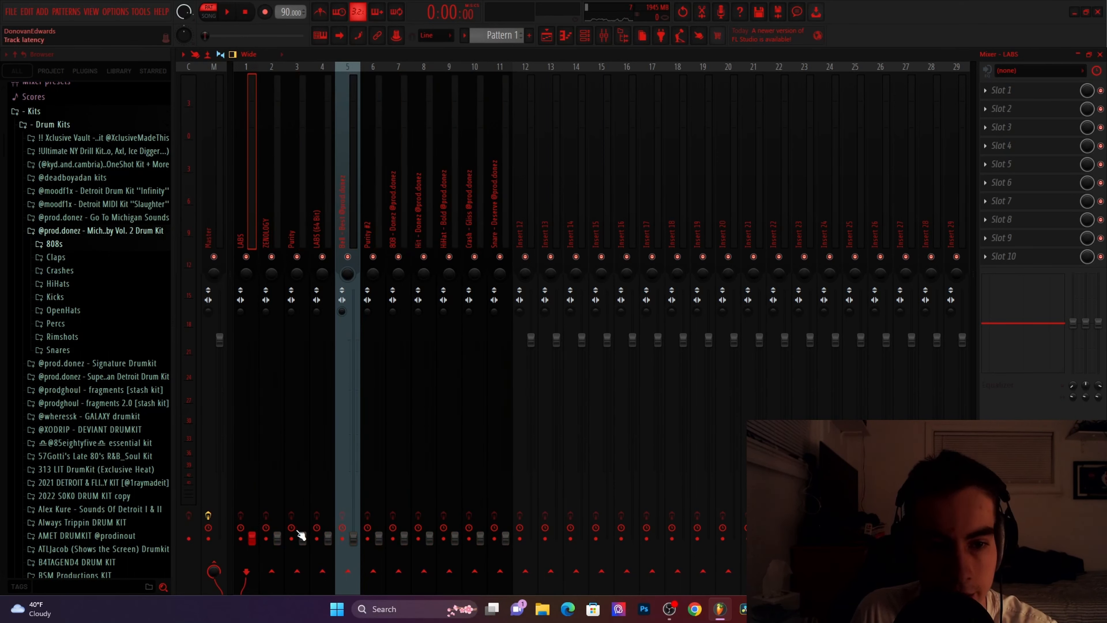
pyautogui.press('space')
pyautogui.moveTo(257, 541); pyautogui.dragTo(257, 367)
pyautogui.click(984, 131)
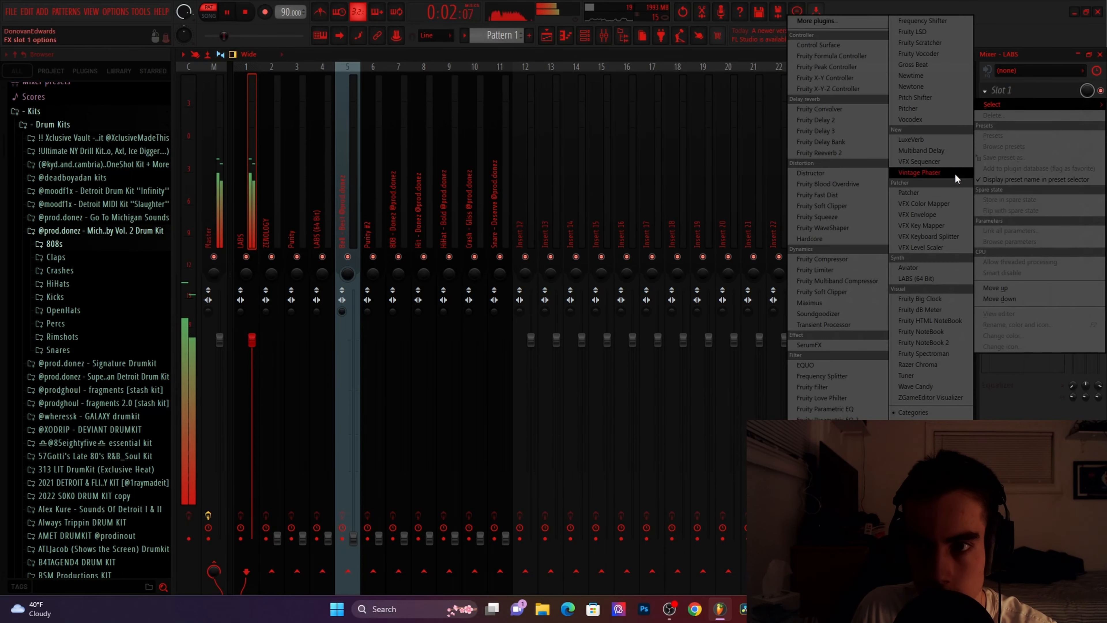
pyautogui.click(854, 412)
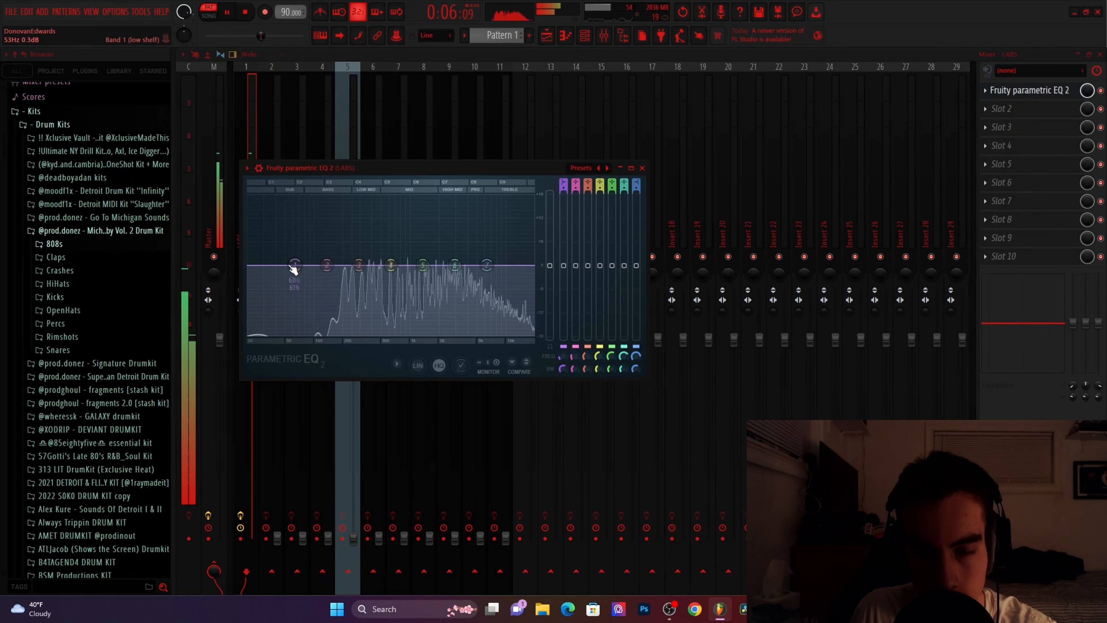
# Cut the LABS low end by pulling EQ band 1 down to -18 dB around 100 Hz, and close the EQ
pyautogui.moveTo(293, 266); pyautogui.dragTo(324, 340)
pyautogui.press('space')
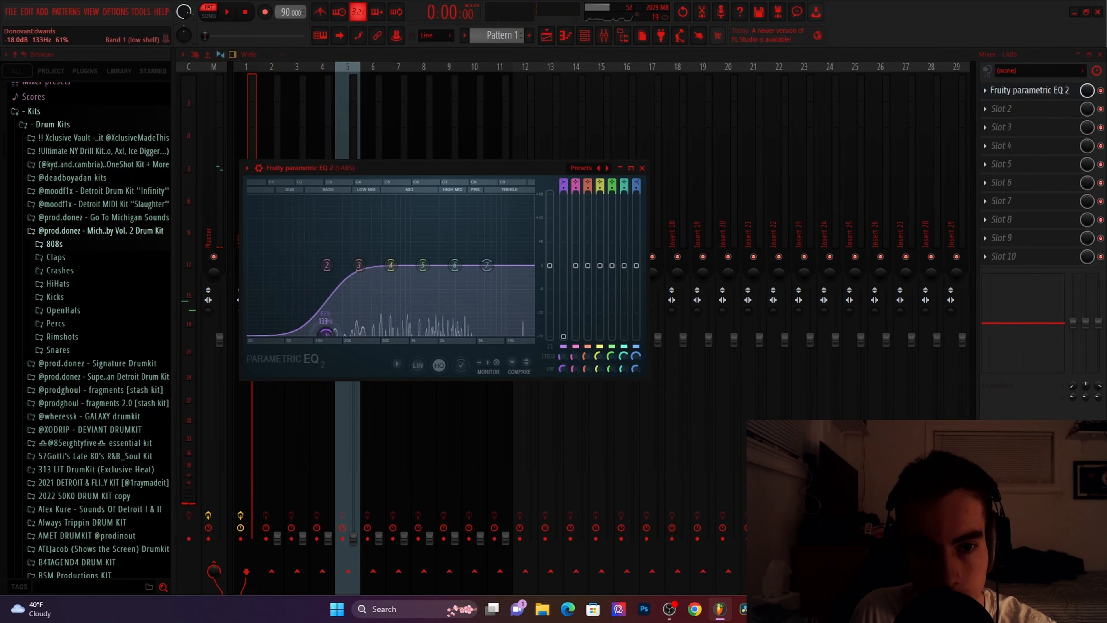
pyautogui.press('space')
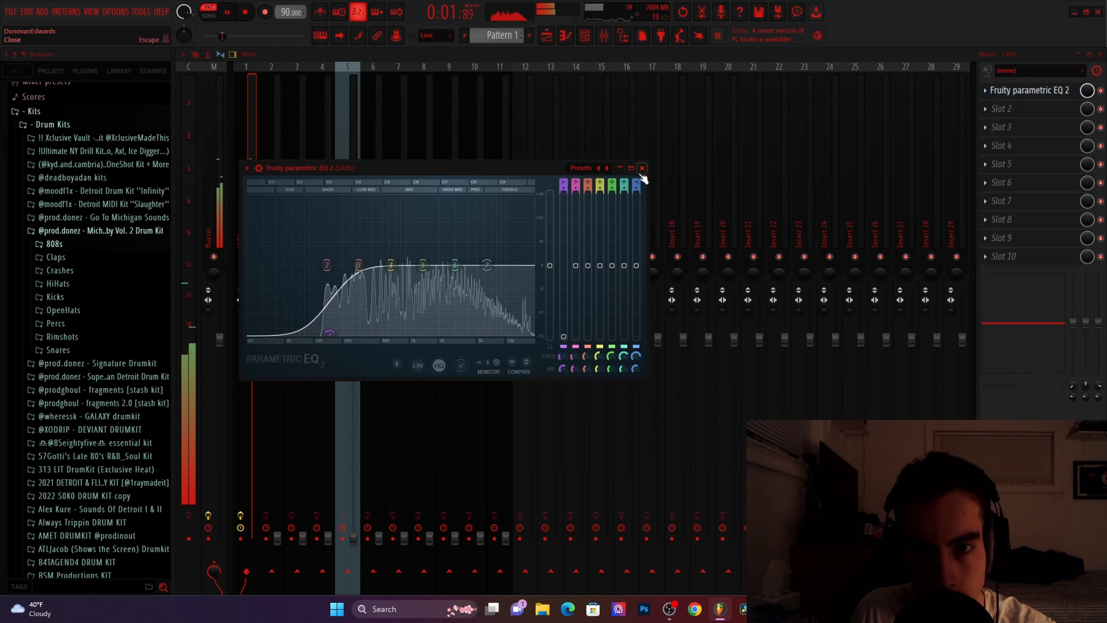
pyautogui.moveTo(329, 334); pyautogui.dragTo(317, 335)
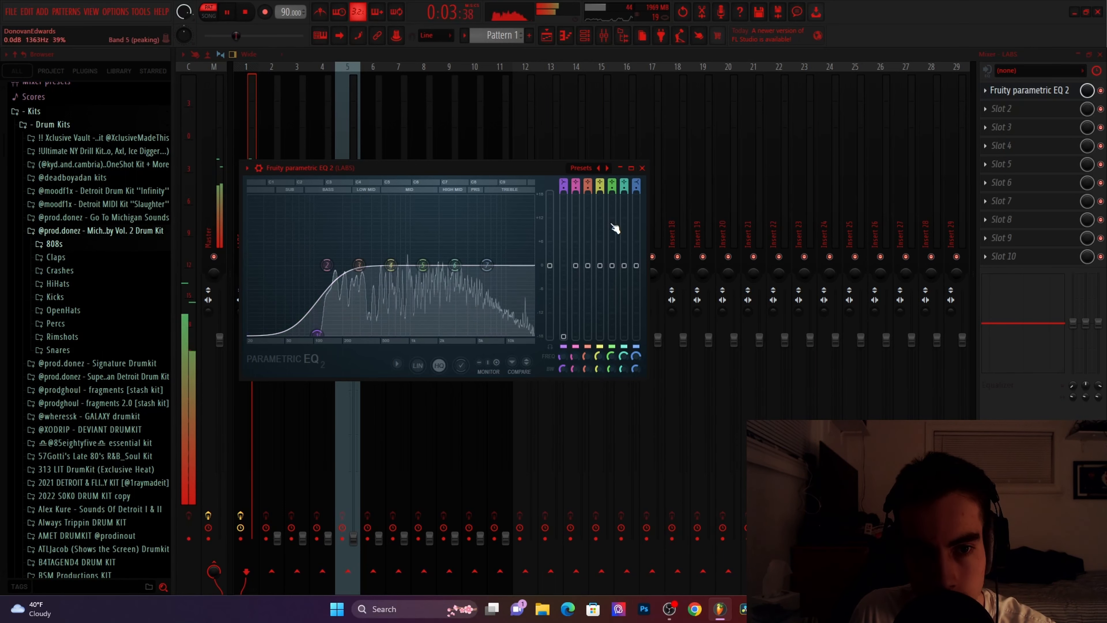
pyautogui.click(642, 168)
# Raise the ZENOLOGY track to about 100% and cut its low end with band 1 of a Fruity Parametric EQ 2
pyautogui.moveTo(279, 539); pyautogui.dragTo(280, 351)
pyautogui.click(1018, 92)
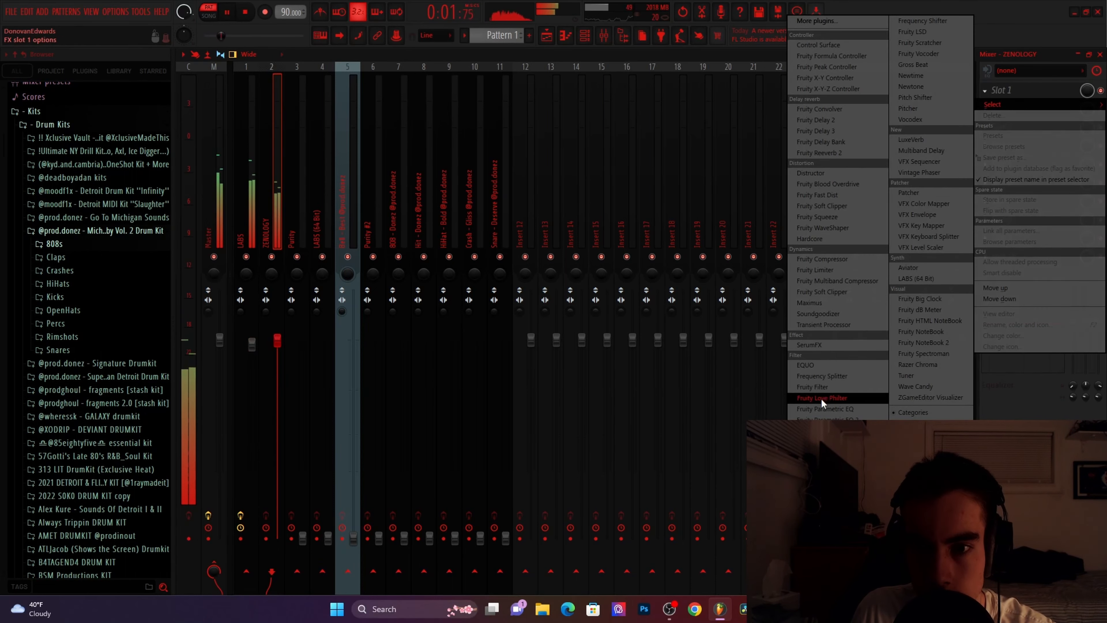
pyautogui.click(820, 395)
pyautogui.moveTo(328, 298); pyautogui.dragTo(373, 370)
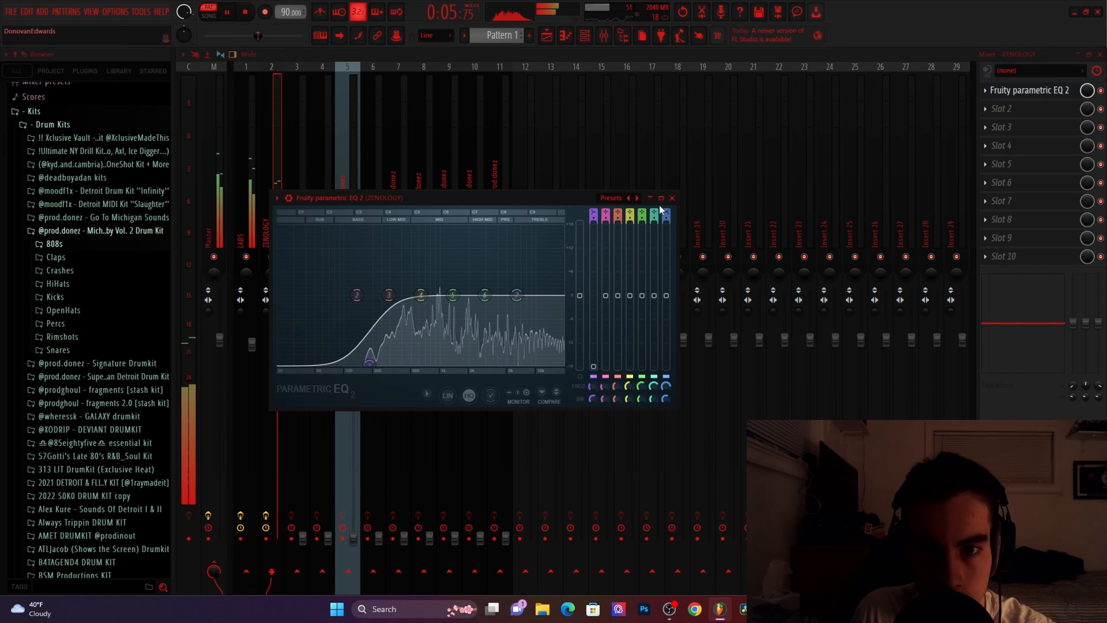
pyautogui.click(319, 491)
# Raise the Purity track to 100% and the LABS (64 Bit) track slightly above 100%
pyautogui.moveTo(304, 537); pyautogui.dragTo(303, 339)
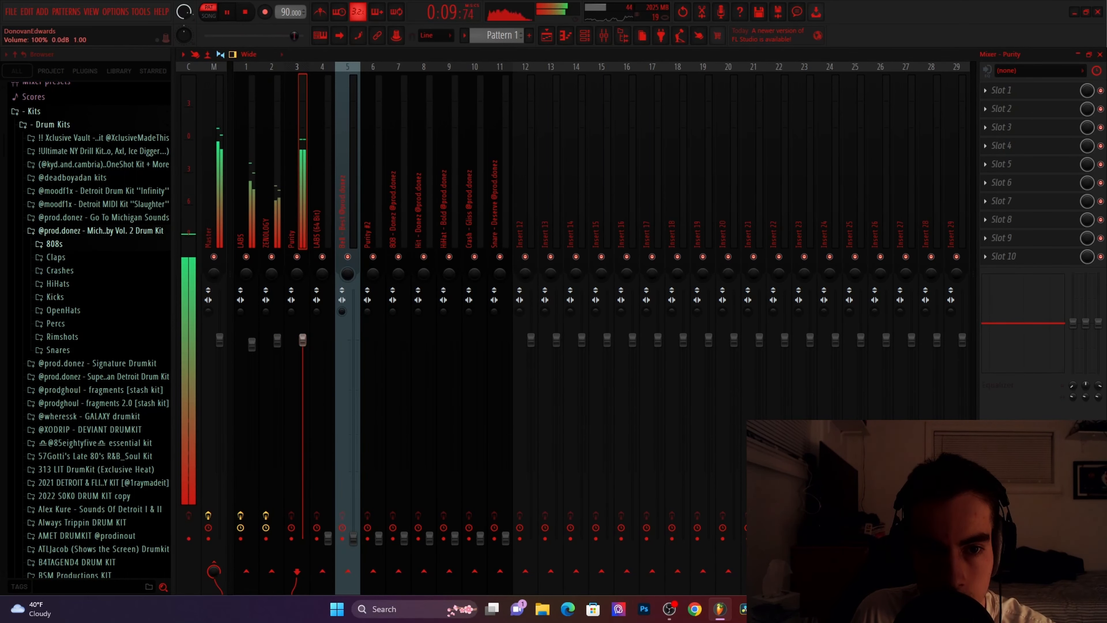
pyautogui.press('space')
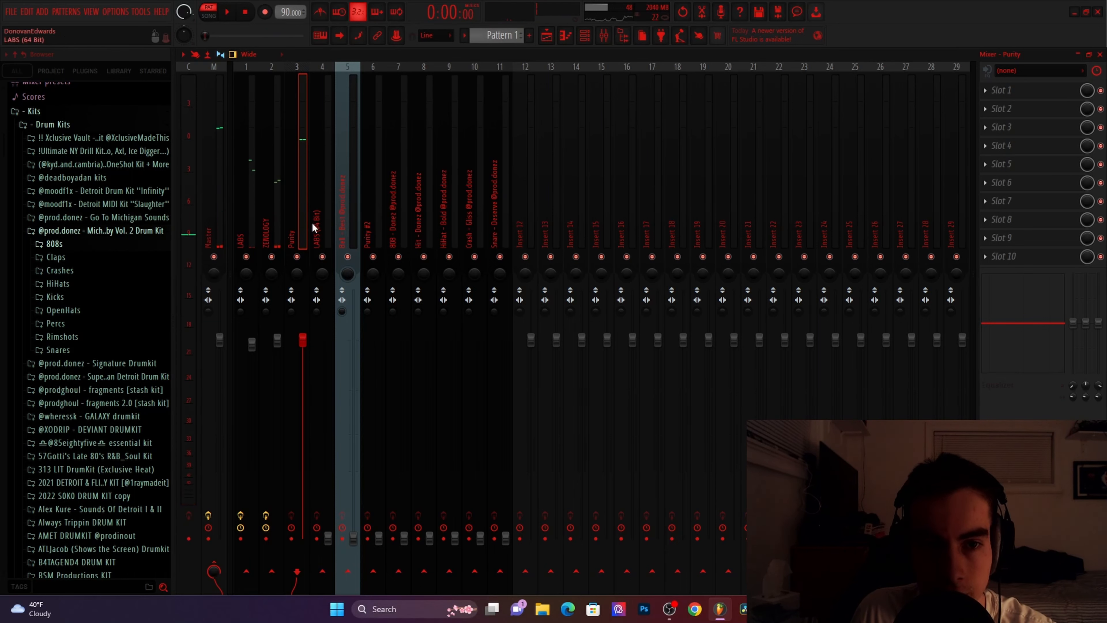
pyautogui.press('space')
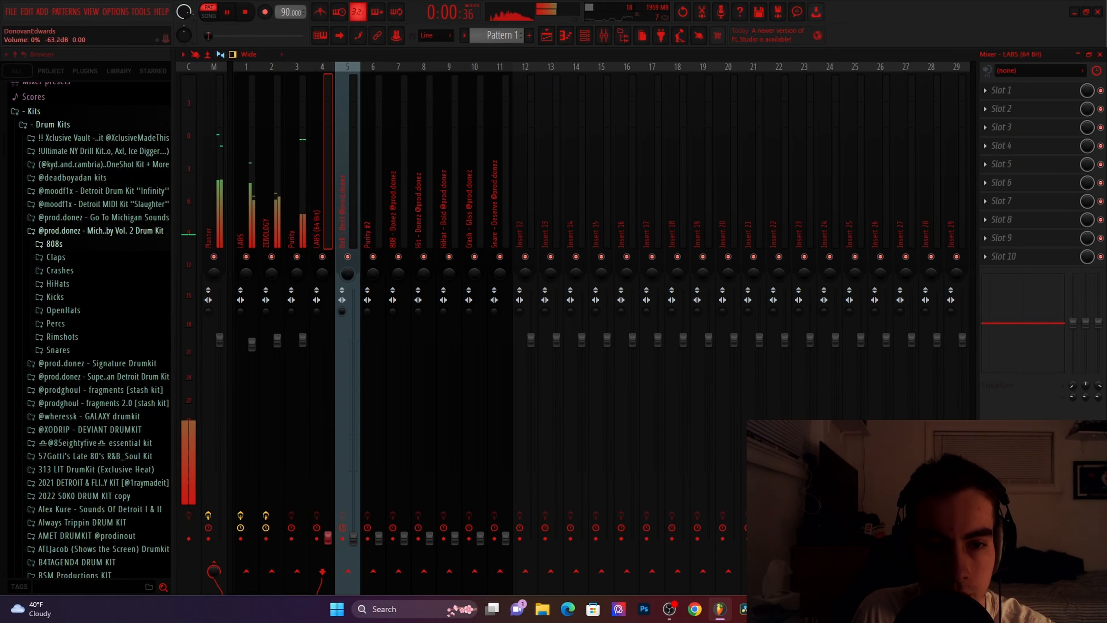
pyautogui.moveTo(328, 537); pyautogui.dragTo(327, 326)
# Add Fruity Parametric EQ 2 to the LABS (64 Bit) track and cut its low end with band 1
pyautogui.click(1001, 90)
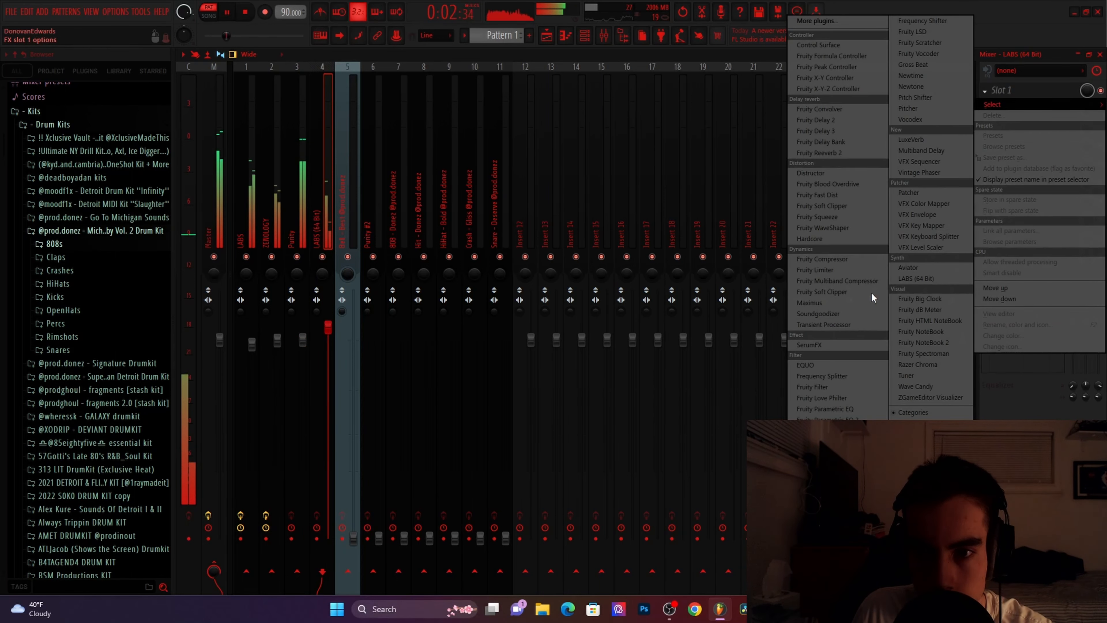
pyautogui.click(837, 417)
pyautogui.moveTo(265, 236); pyautogui.dragTo(347, 303)
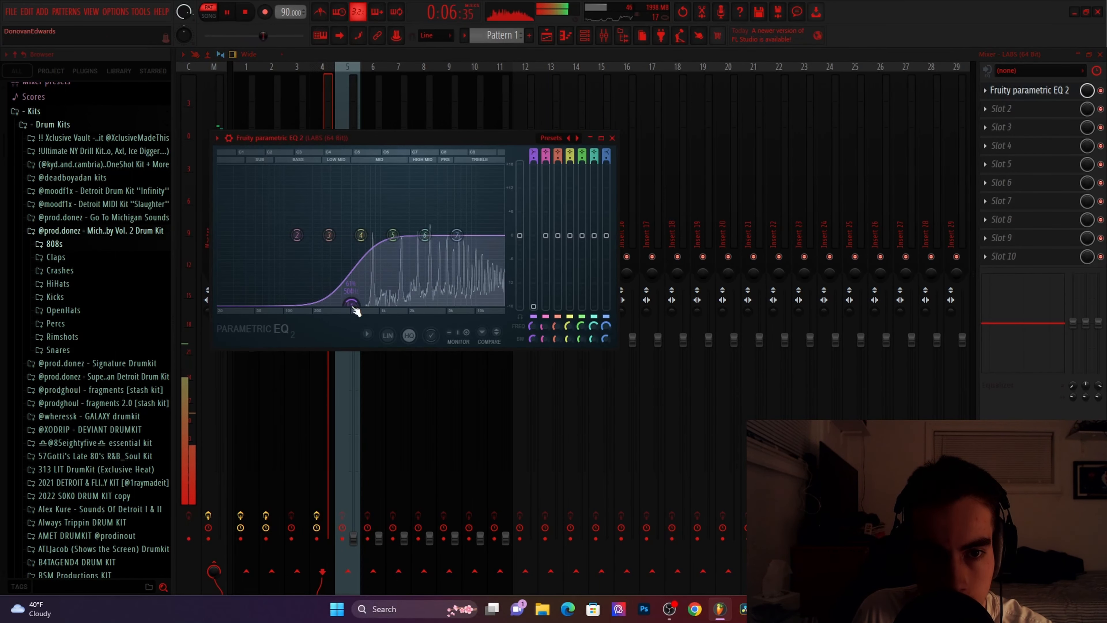
pyautogui.press('Escape')
# Raise the Bell track slightly above 100% and add Fruity Parametric EQ 2 with band 1 at -18 dB and about 328 Hz
pyautogui.moveTo(353, 538); pyautogui.dragTo(353, 327)
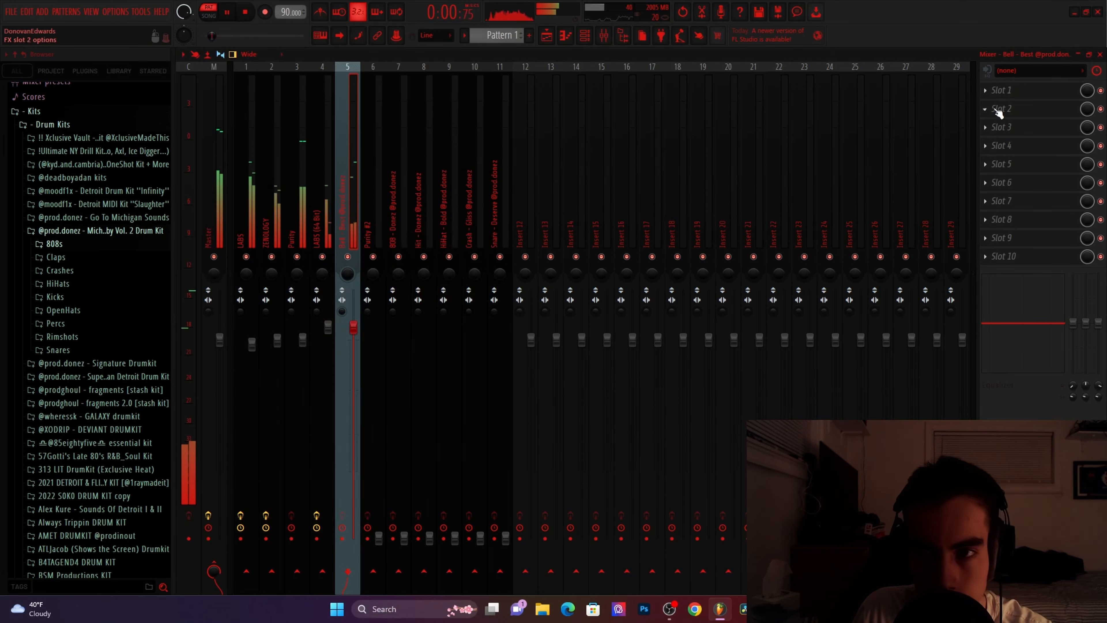
pyautogui.click(1001, 90)
pyautogui.click(828, 363)
pyautogui.moveTo(295, 265); pyautogui.dragTo(365, 336)
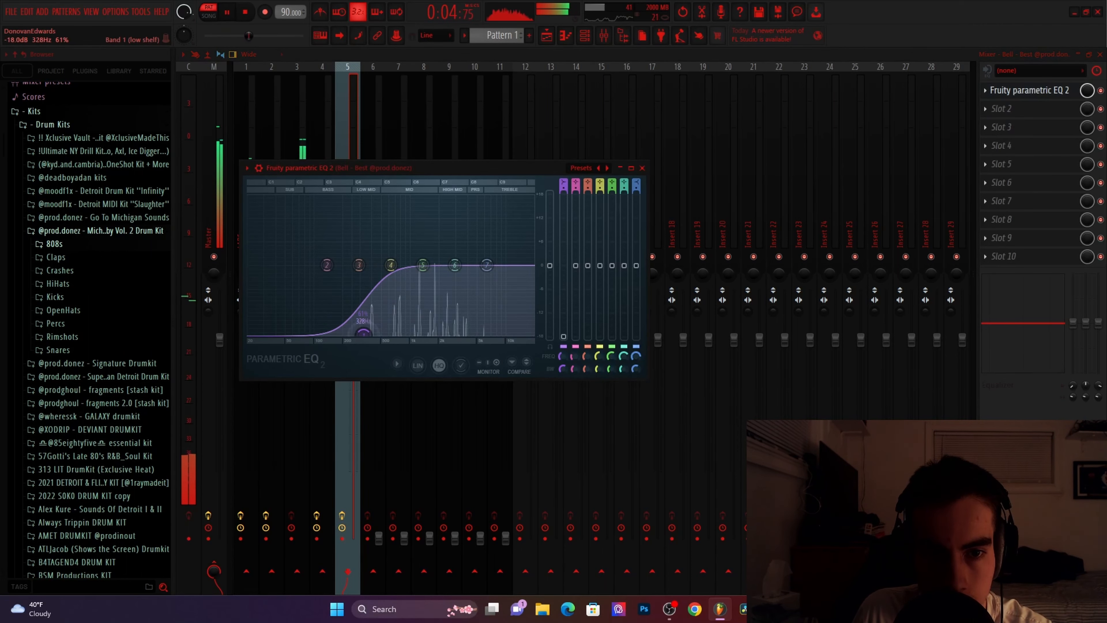
pyautogui.click(642, 167)
# Raise the Purity #2 track to about 89% and cut its low end with band 1 of a Fruity Parametric EQ 2
pyautogui.click(384, 535)
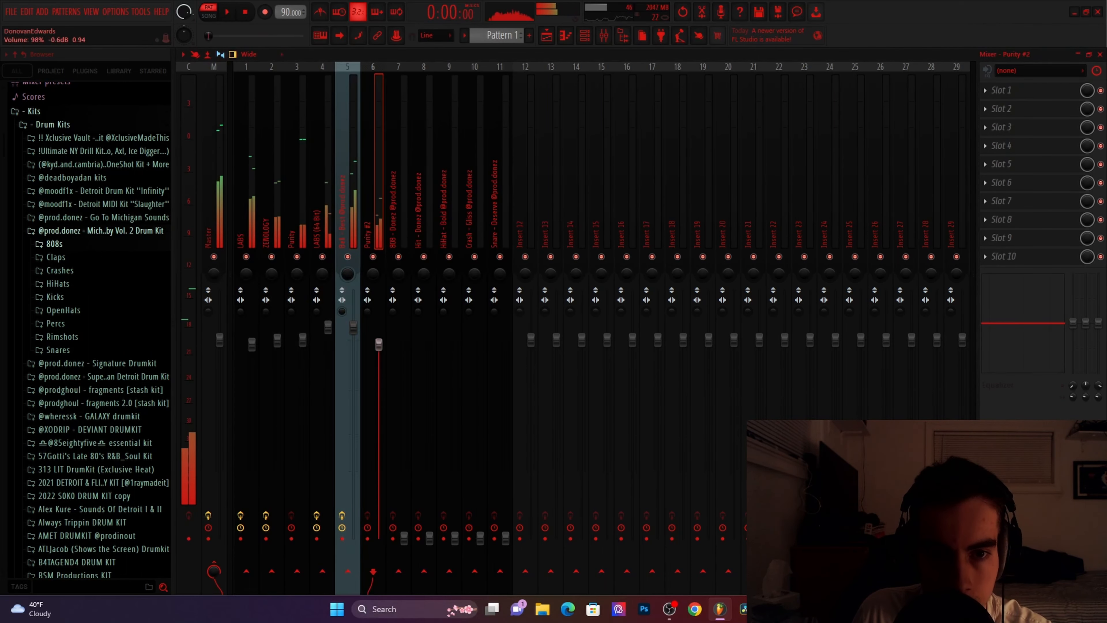
pyautogui.click(986, 90)
pyautogui.moveTo(975, 134)
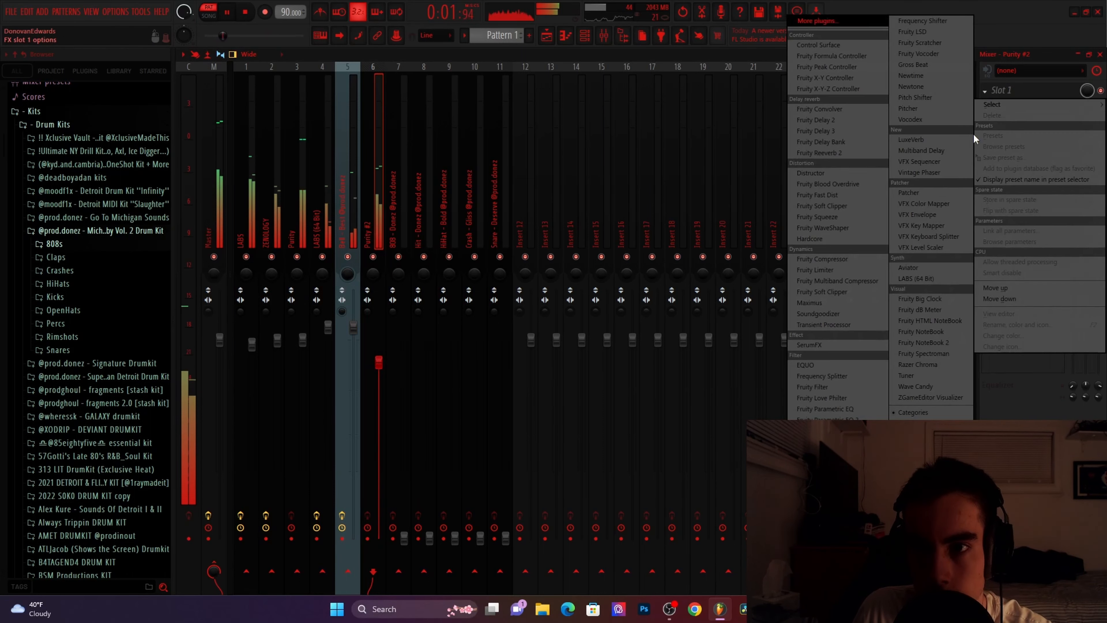
pyautogui.click(828, 420)
pyautogui.moveTo(324, 295); pyautogui.dragTo(384, 363)
pyautogui.click(672, 198)
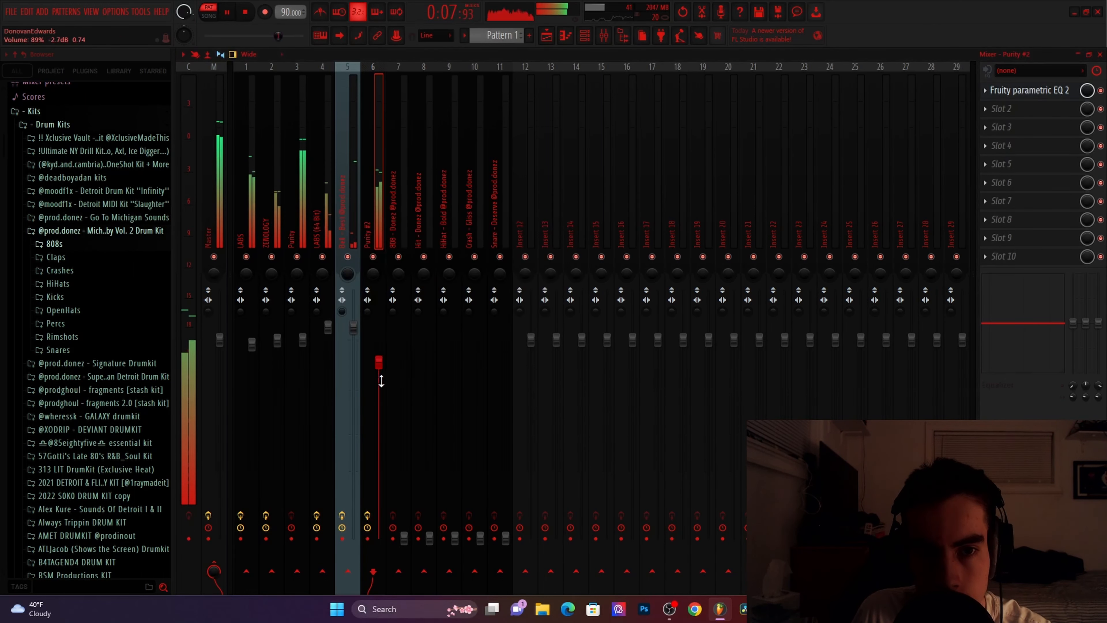
# Raise the 808 track slightly above 100%, stop playback, and load Fruity Parametric EQ 2 in its first effect slot
pyautogui.moveTo(405, 539); pyautogui.dragTo(404, 330)
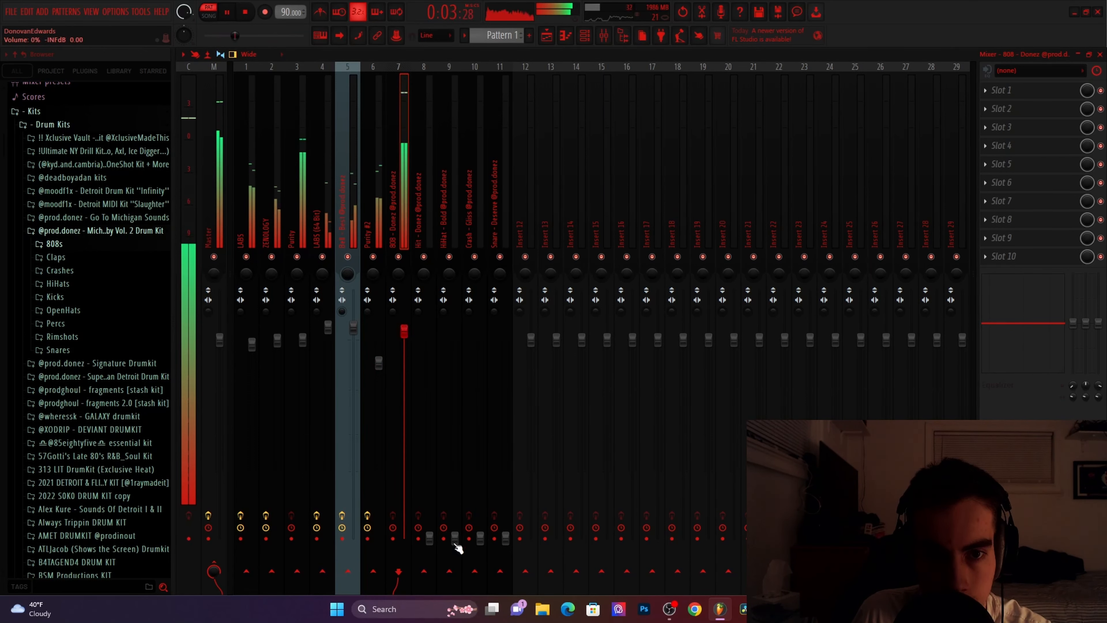
pyautogui.press('space')
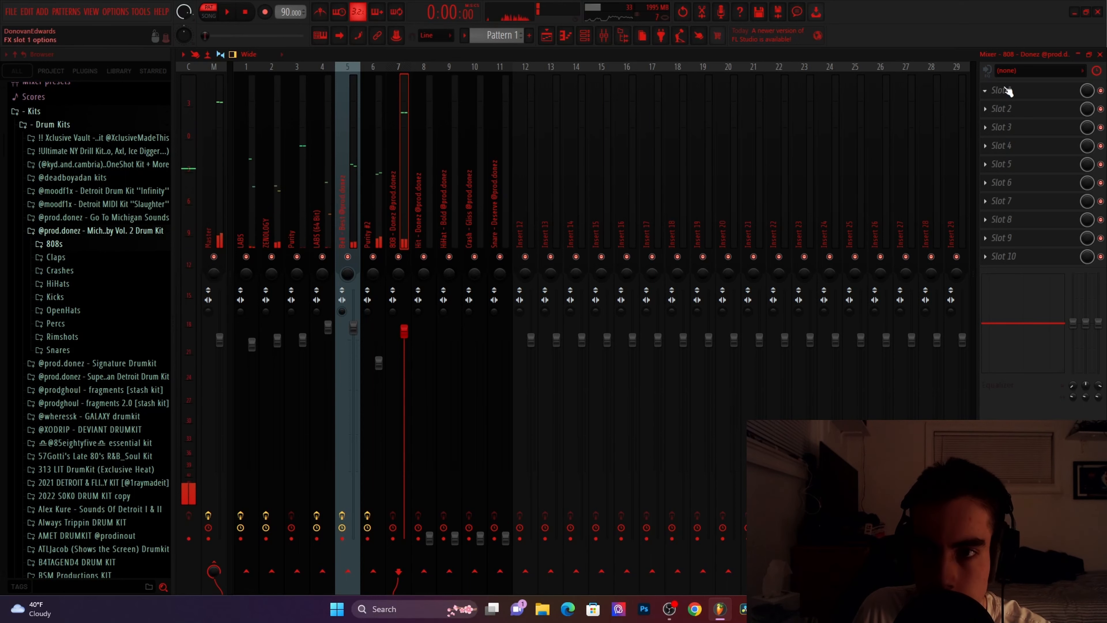
pyautogui.click(1001, 90)
pyautogui.click(836, 418)
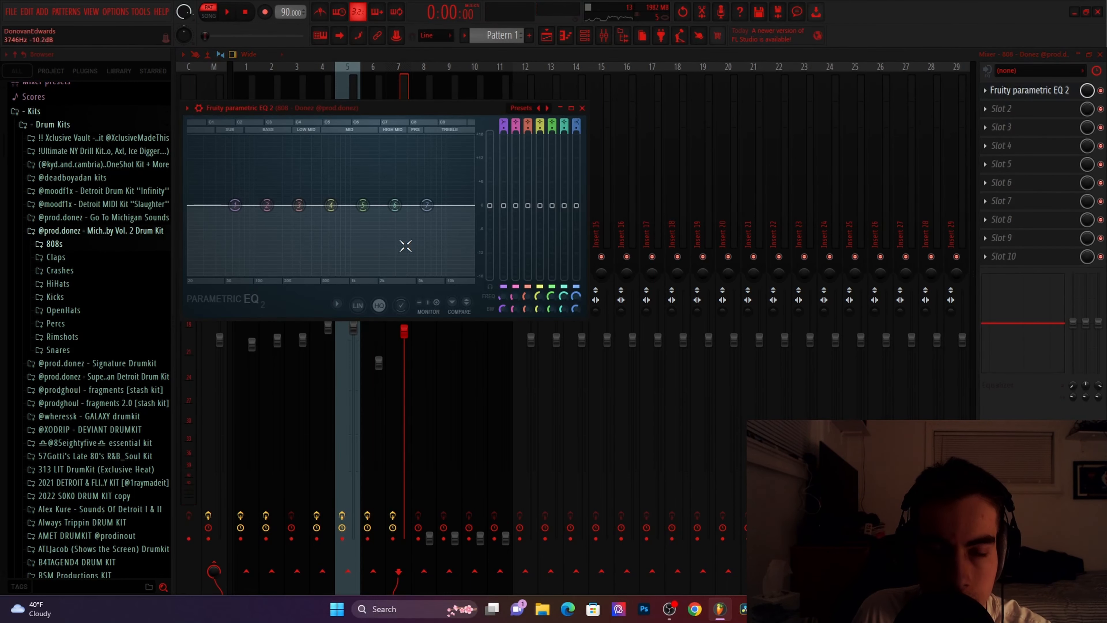
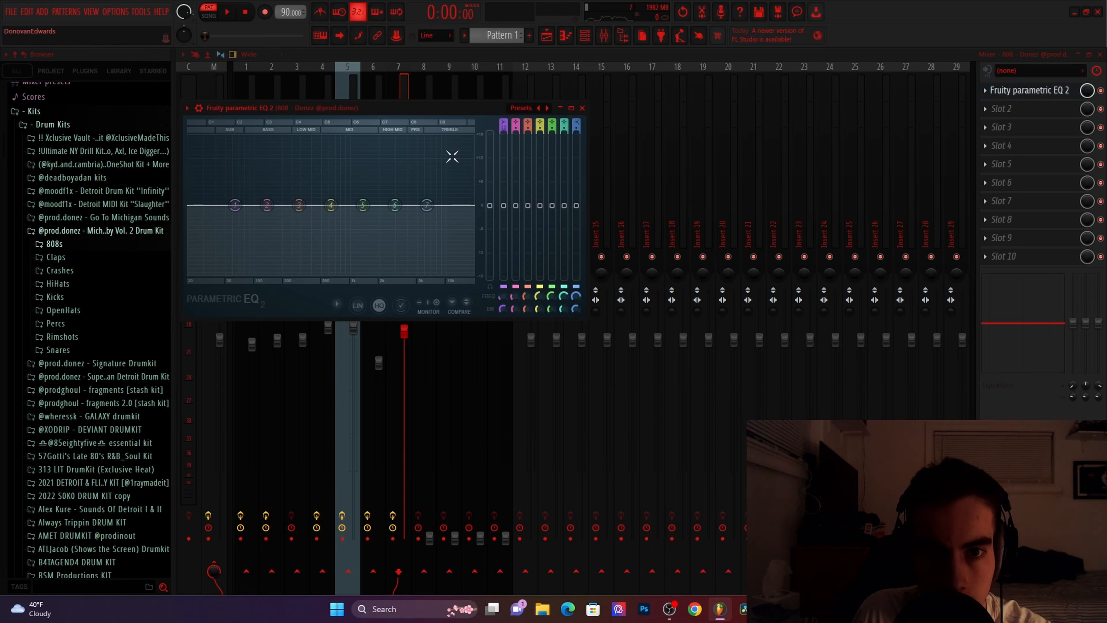
# Try an 808 sub cut with EQ band 1 at -18 dB near 31 Hz and audition it
pyautogui.moveTo(238, 212); pyautogui.dragTo(208, 272)
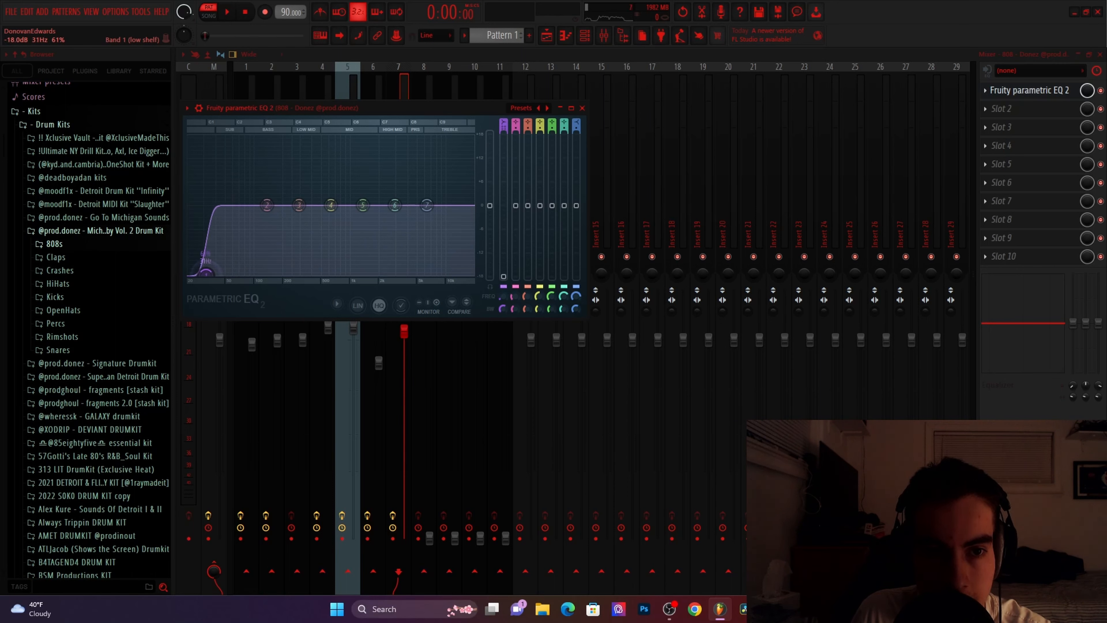
pyautogui.moveTo(214, 272); pyautogui.dragTo(204, 273)
pyautogui.press('space')
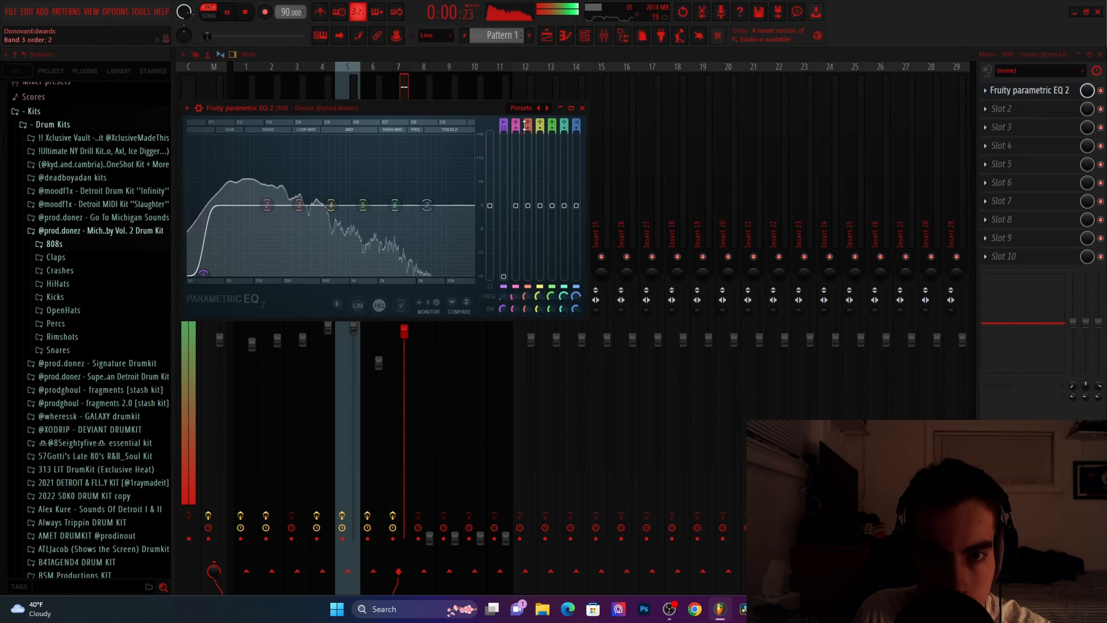
pyautogui.press('space')
# Apply the 40Hz + 18kHz cut mastering preset to the 808 track's EQ
pyautogui.click(521, 108)
pyautogui.moveTo(544, 118)
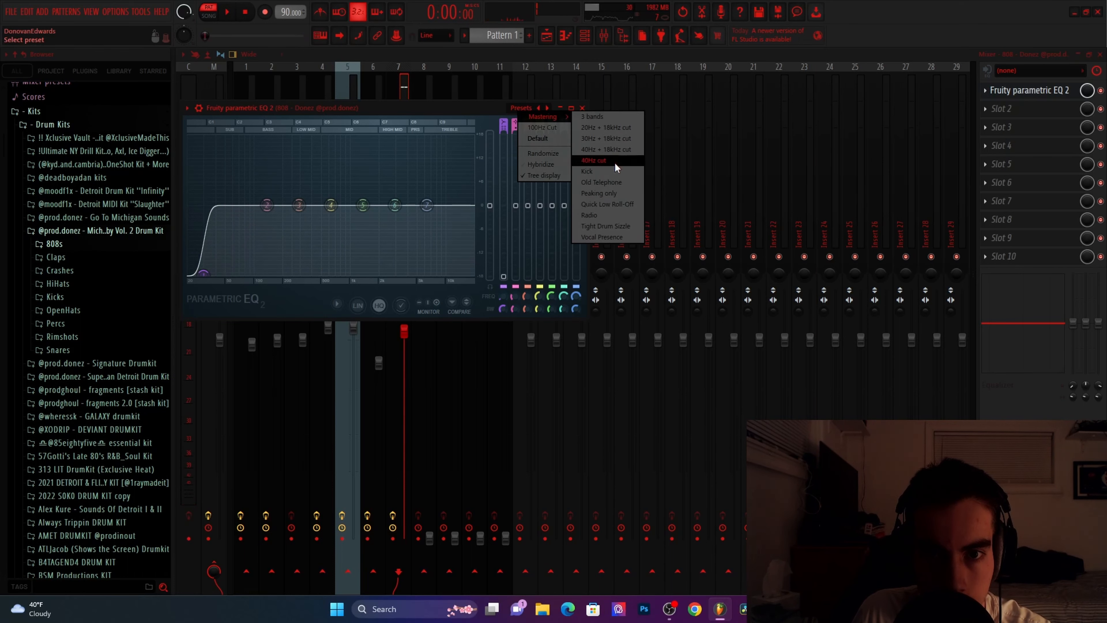
pyautogui.click(601, 148)
# Switch the 808 EQ display from histogram to heatmap and lower the band 1 high pass to about 32 Hz during playback
pyautogui.press('space')
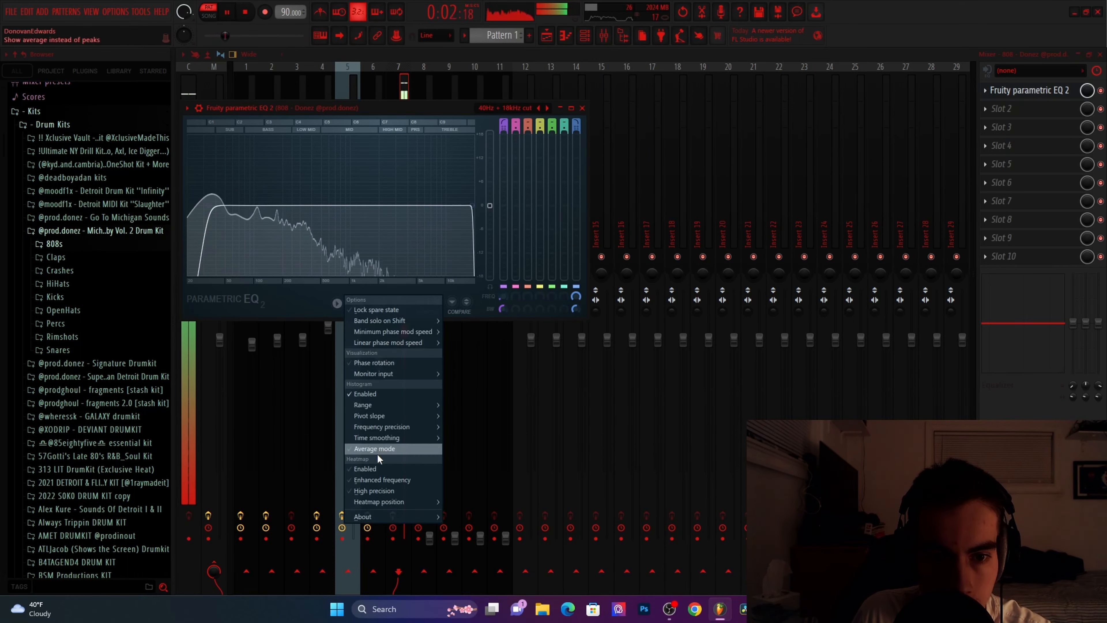
pyautogui.click(366, 469)
pyautogui.click(337, 303)
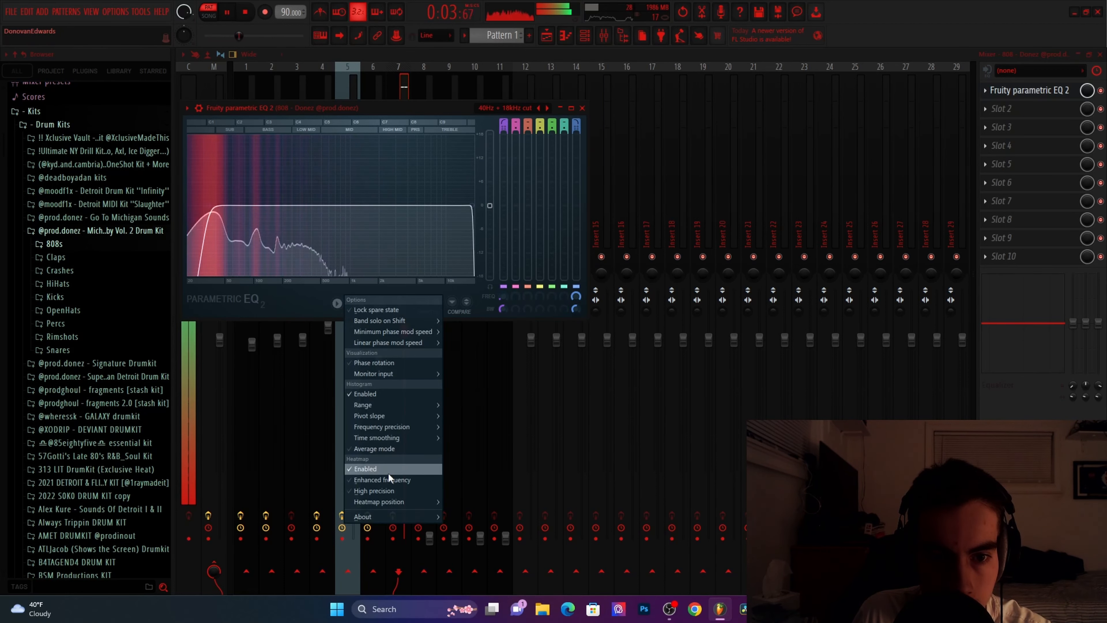
pyautogui.click(370, 393)
pyautogui.moveTo(212, 205); pyautogui.dragTo(205, 204)
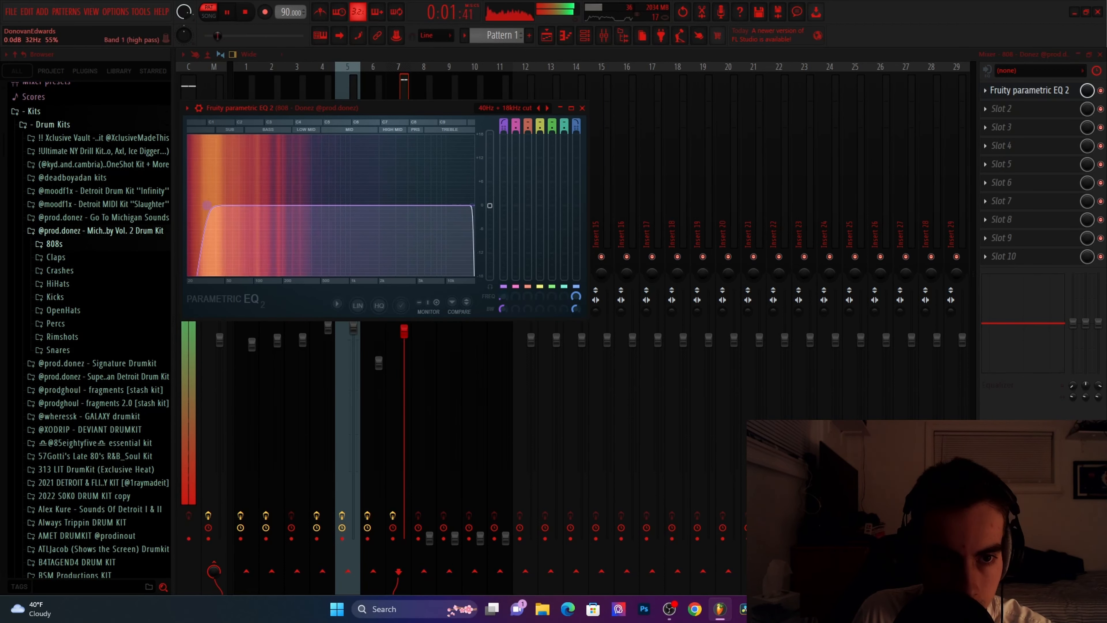
# Stop playback and load the 100Hz Cut preset in the 808 track's EQ
pyautogui.press('space')
pyautogui.rightClick(526, 108)
pyautogui.click(550, 125)
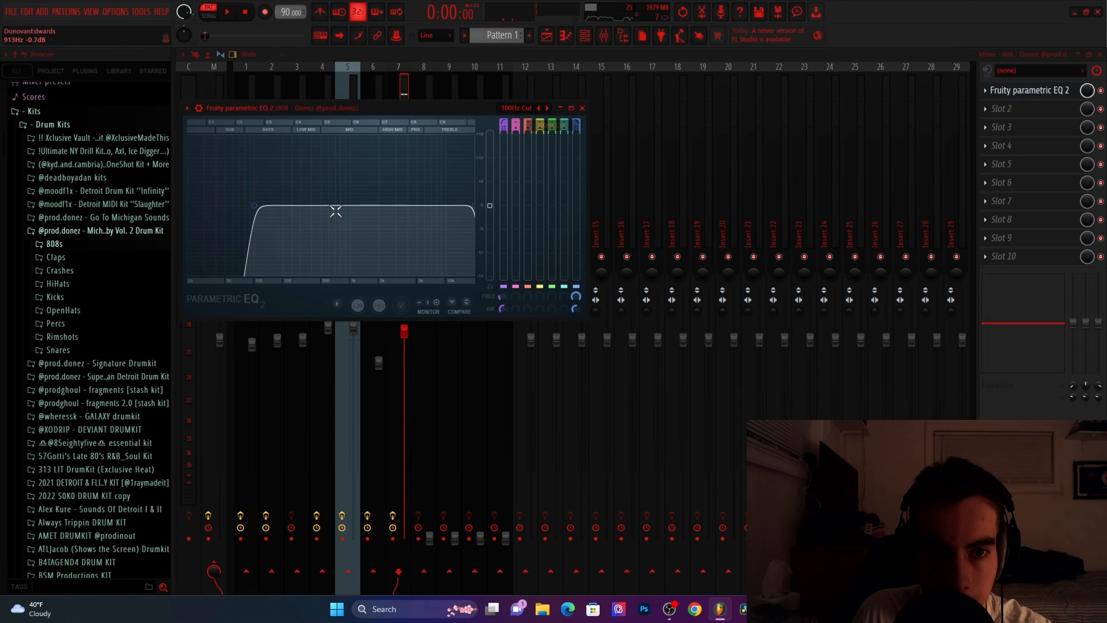
# Lower the band 1 high pass of the 808 EQ to about 34 Hz during playback and close the EQ
pyautogui.press('space')
pyautogui.moveTo(261, 210); pyautogui.dragTo(206, 205)
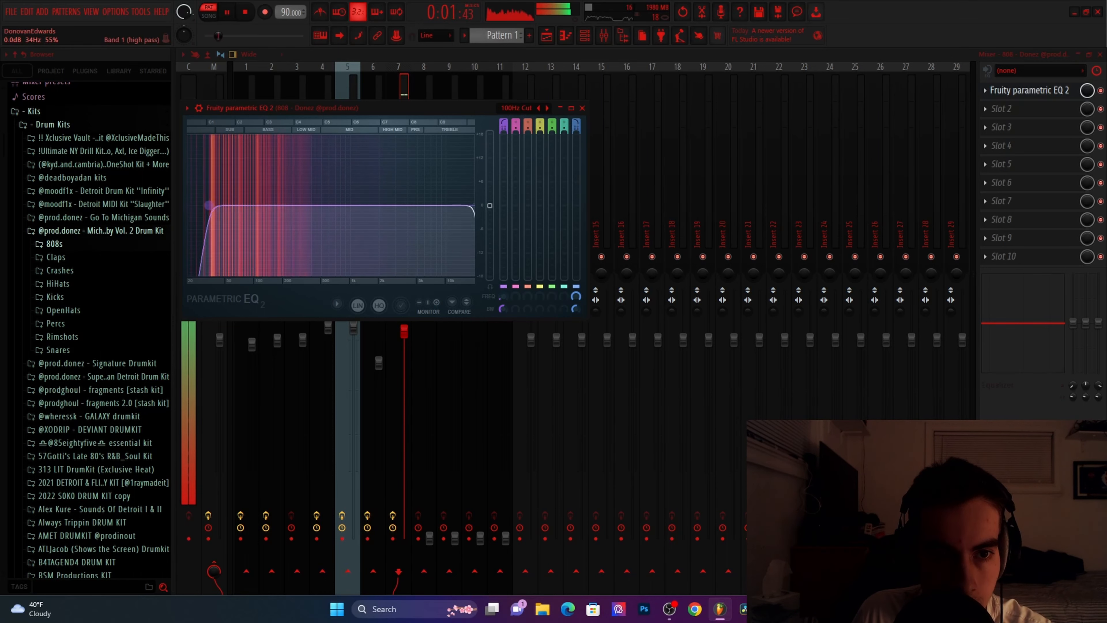
pyautogui.press('space')
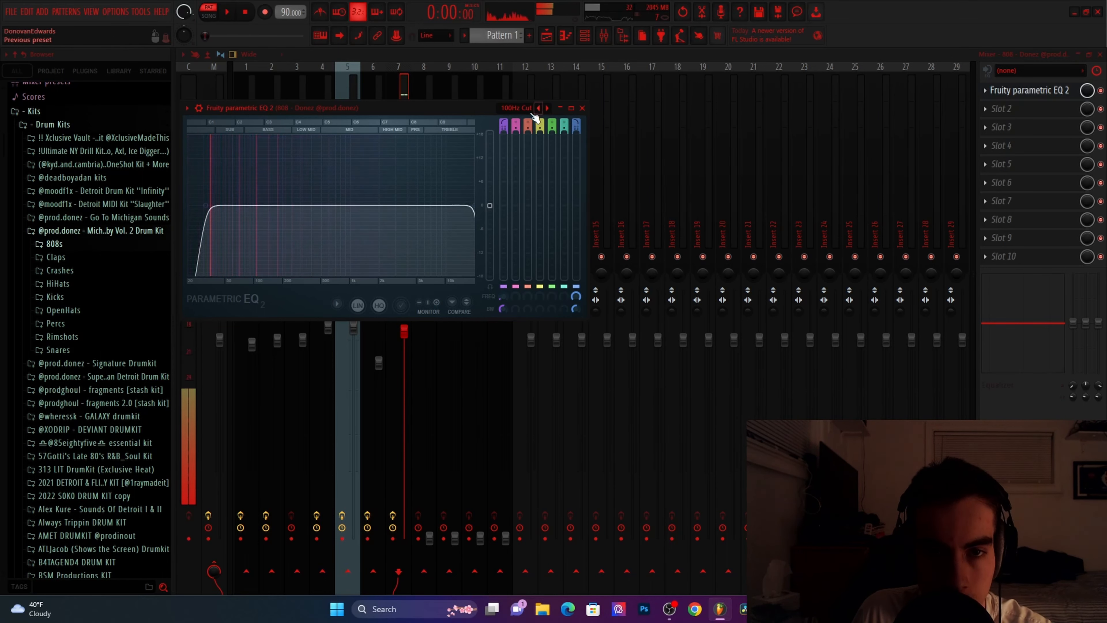
pyautogui.press('space')
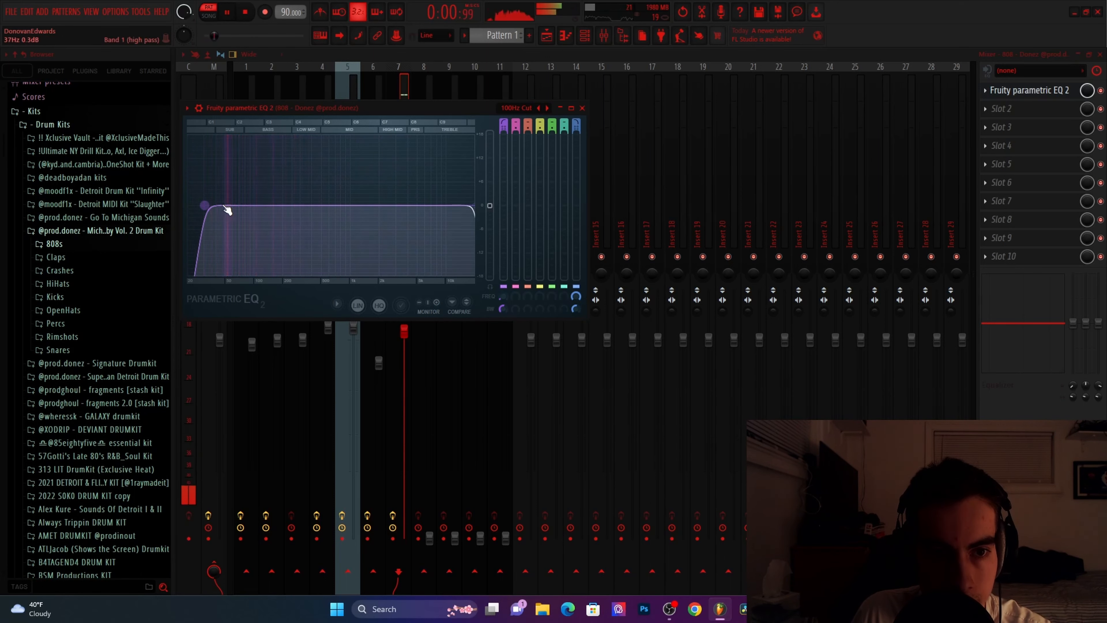
pyautogui.click(582, 108)
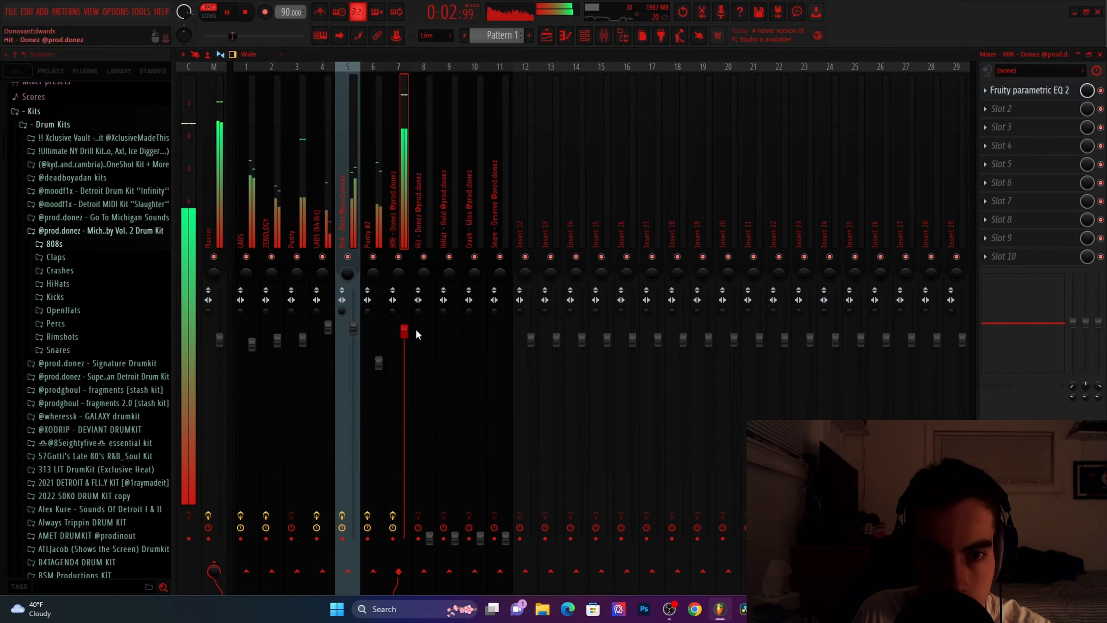
# Raise the Hit track's fader to about 94% and the HiHat track's fader to about 90% during playback
pyautogui.moveTo(429, 538); pyautogui.dragTo(429, 344)
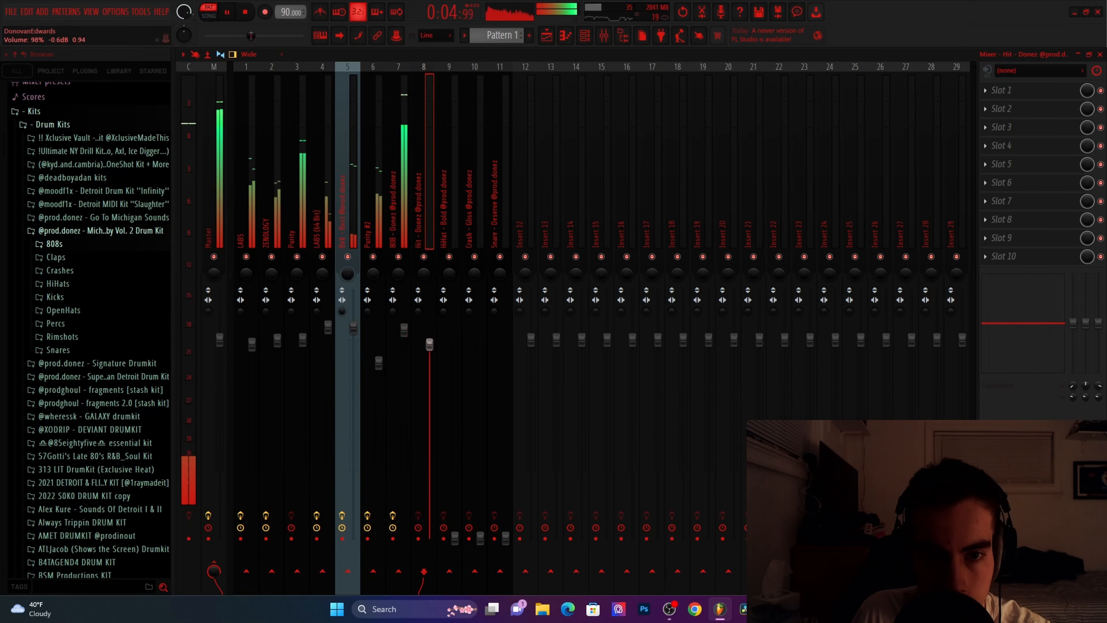
pyautogui.moveTo(455, 538); pyautogui.dragTo(454, 360)
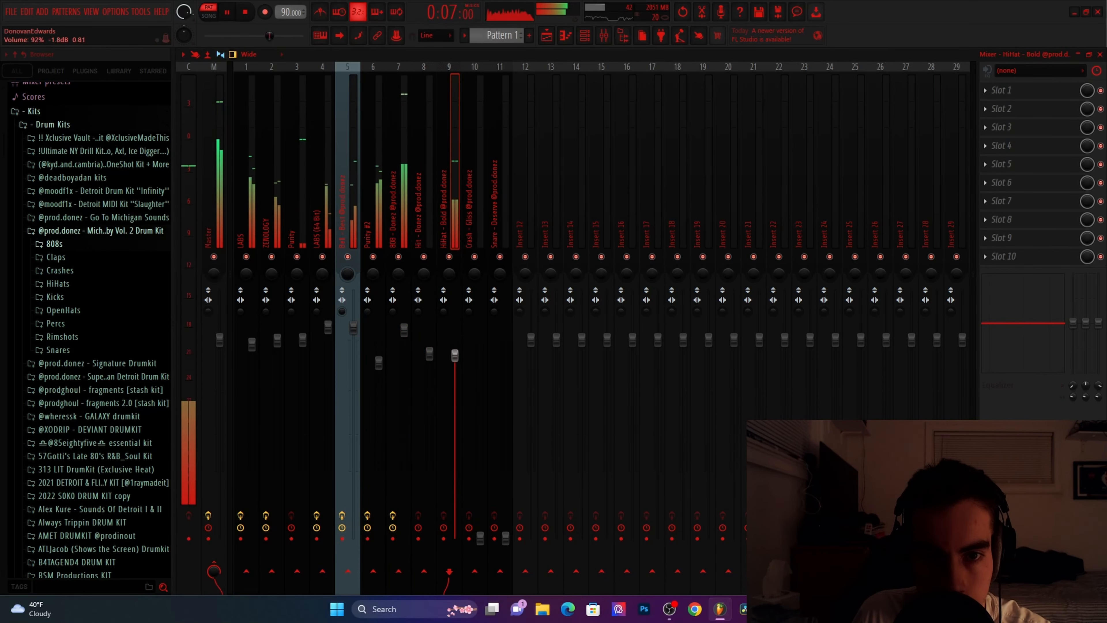
pyautogui.press('space')
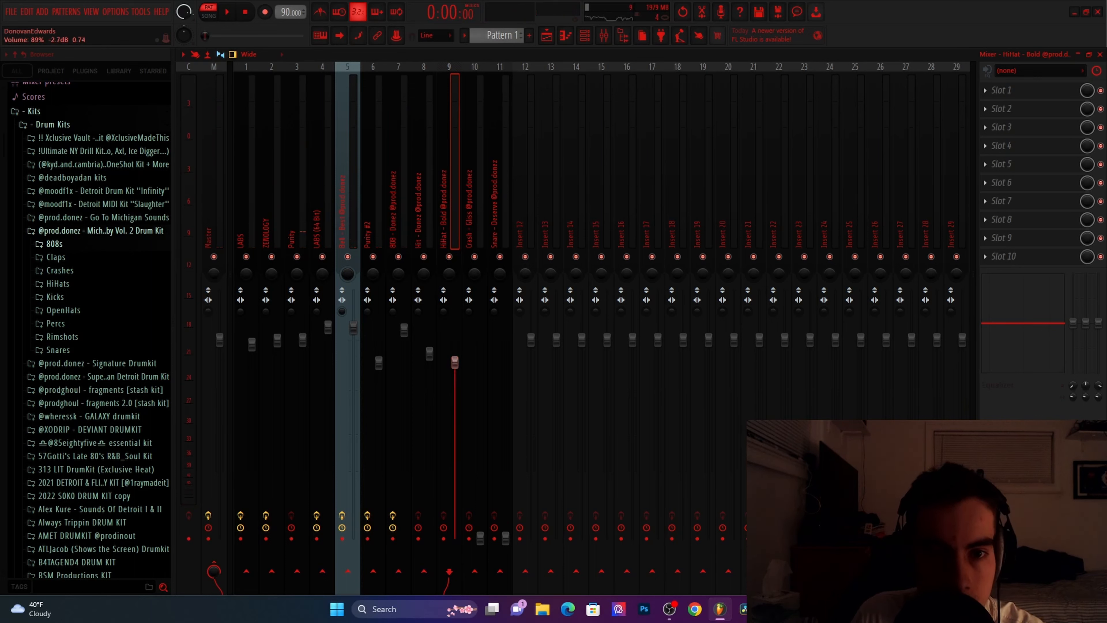
pyautogui.press('space')
# Raise the Crash fader to about 96% and the Snare fader slightly above 100%, and nudge the Hit fader to about 98%
pyautogui.moveTo(480, 539); pyautogui.dragTo(479, 348)
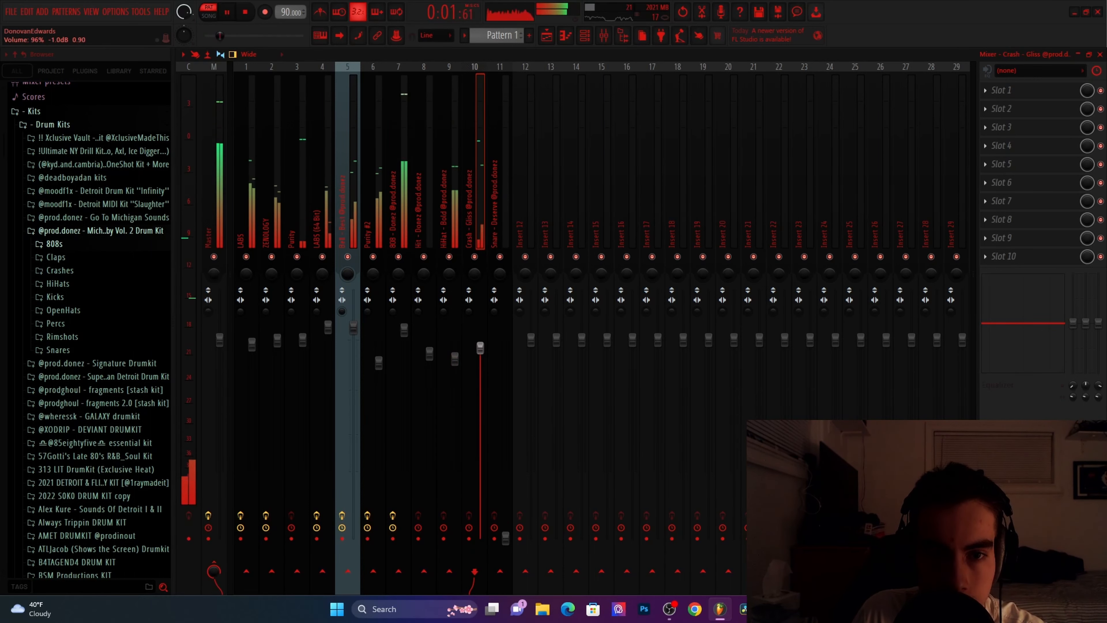
pyautogui.moveTo(507, 506); pyautogui.dragTo(507, 333)
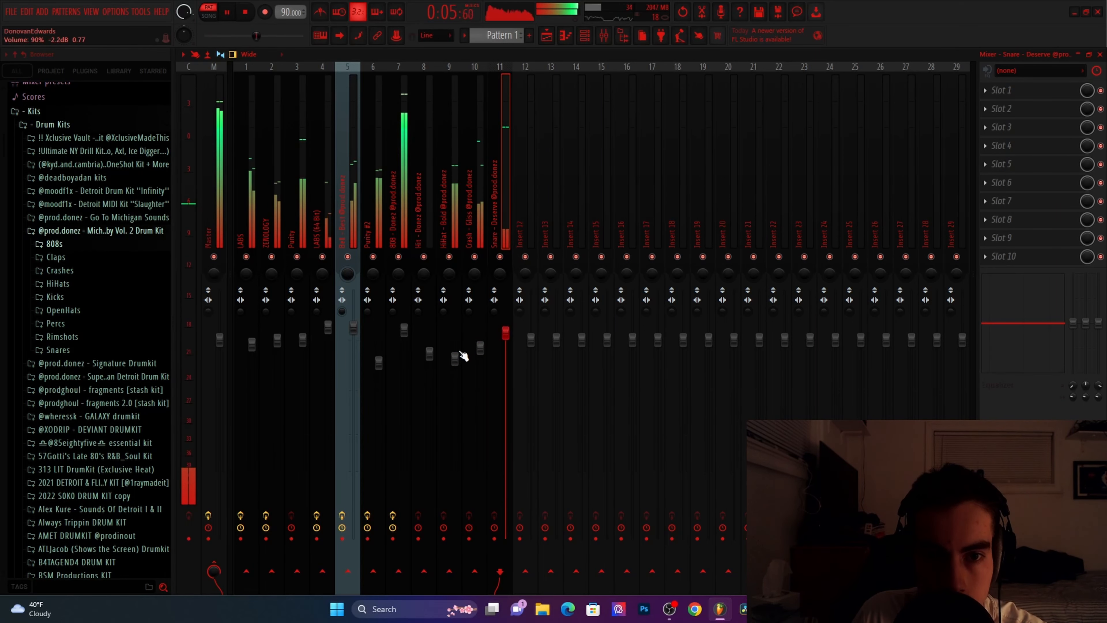
pyautogui.click(430, 353)
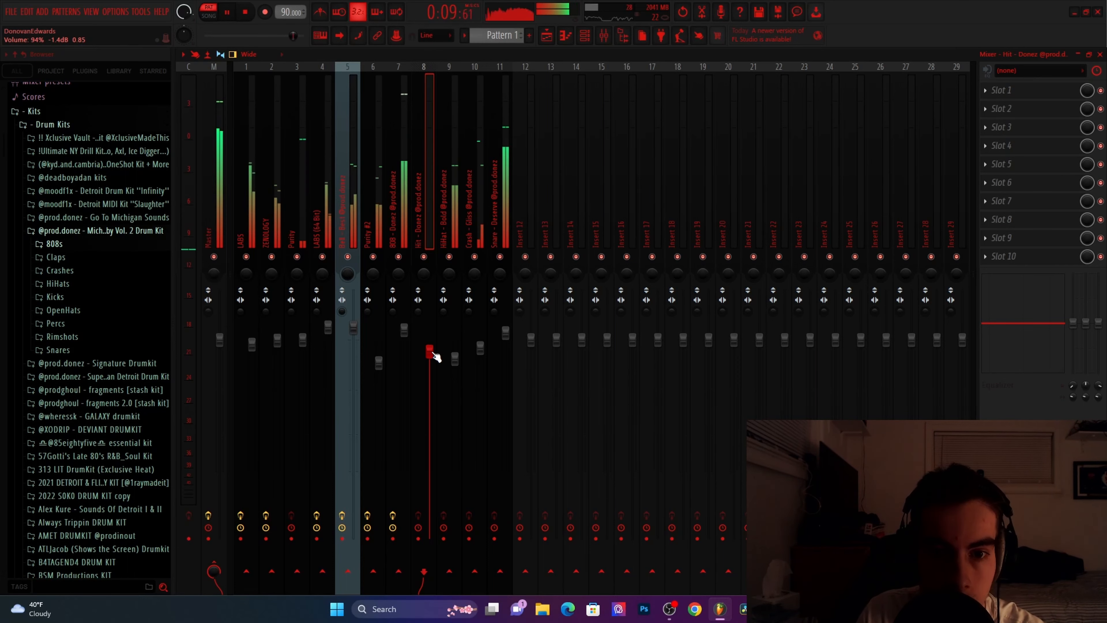
pyautogui.moveTo(432, 352); pyautogui.dragTo(431, 345)
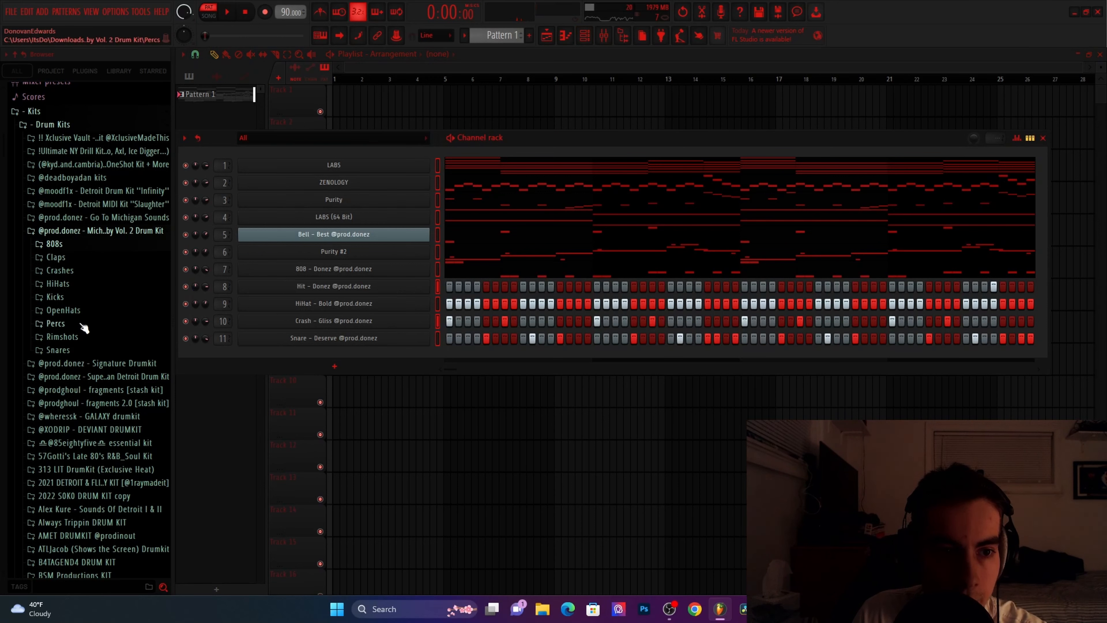
# Add the Clav - Best sample from the Percs folder as a new channel and place hits on steps 7 to 10
pyautogui.click(70, 327)
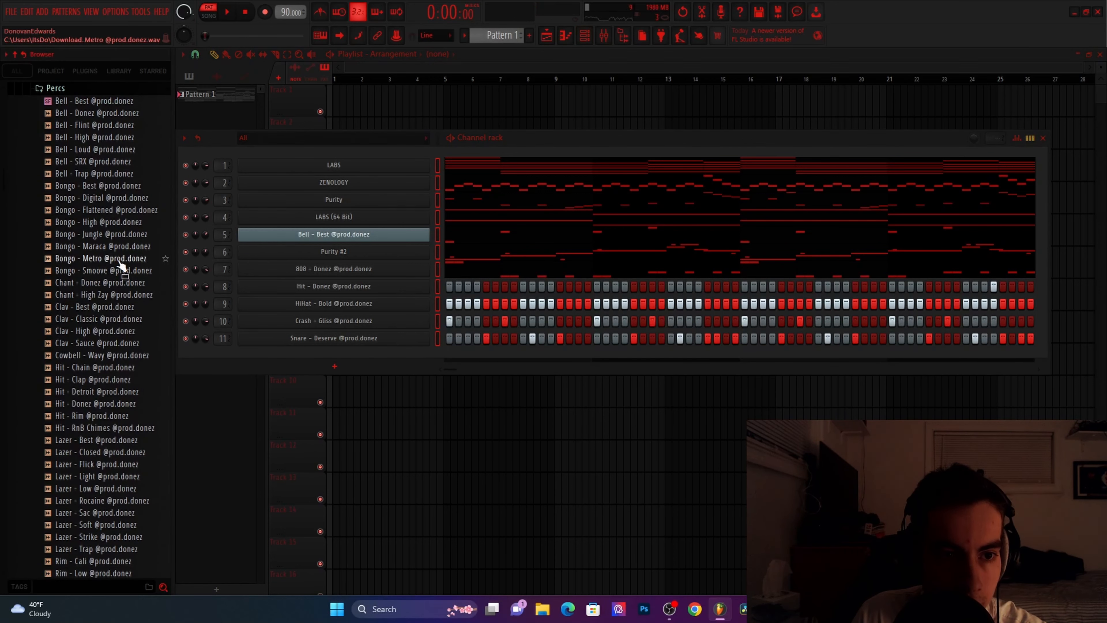
pyautogui.click(96, 308)
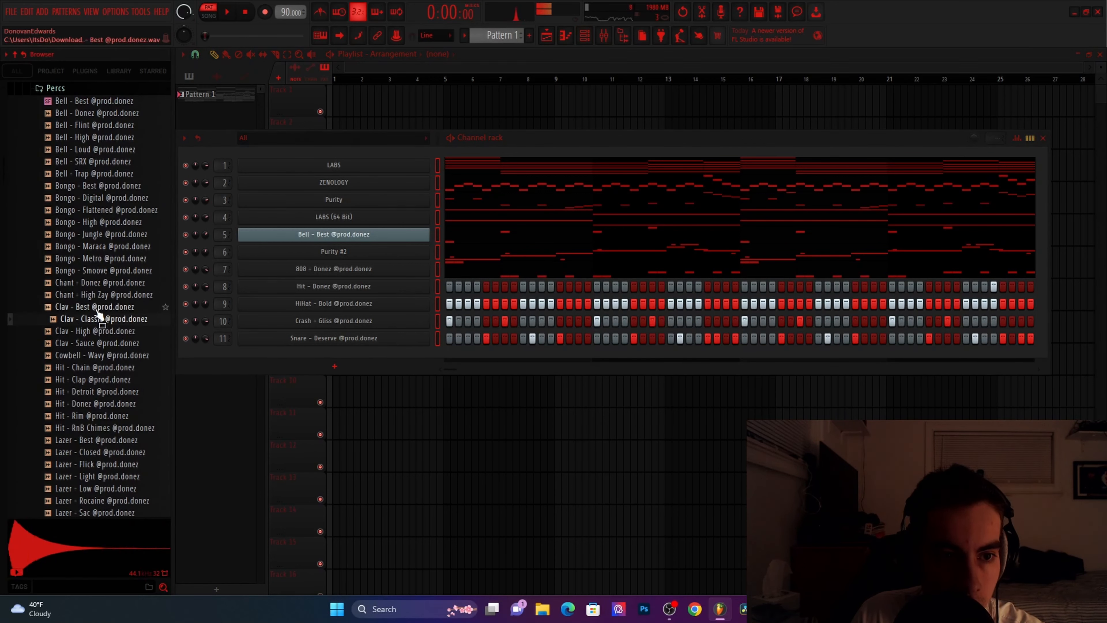
pyautogui.moveTo(98, 313); pyautogui.dragTo(364, 347)
pyautogui.rightClick(431, 349)
pyautogui.press('Escape')
pyautogui.press('space')
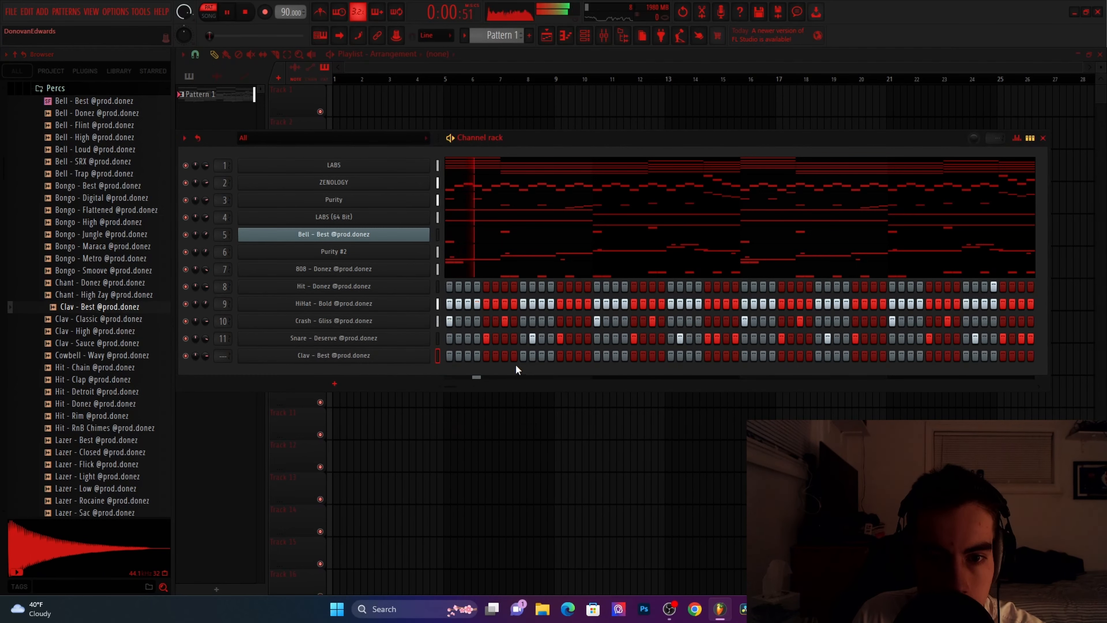
pyautogui.rightClick(432, 351)
pyautogui.press('Escape')
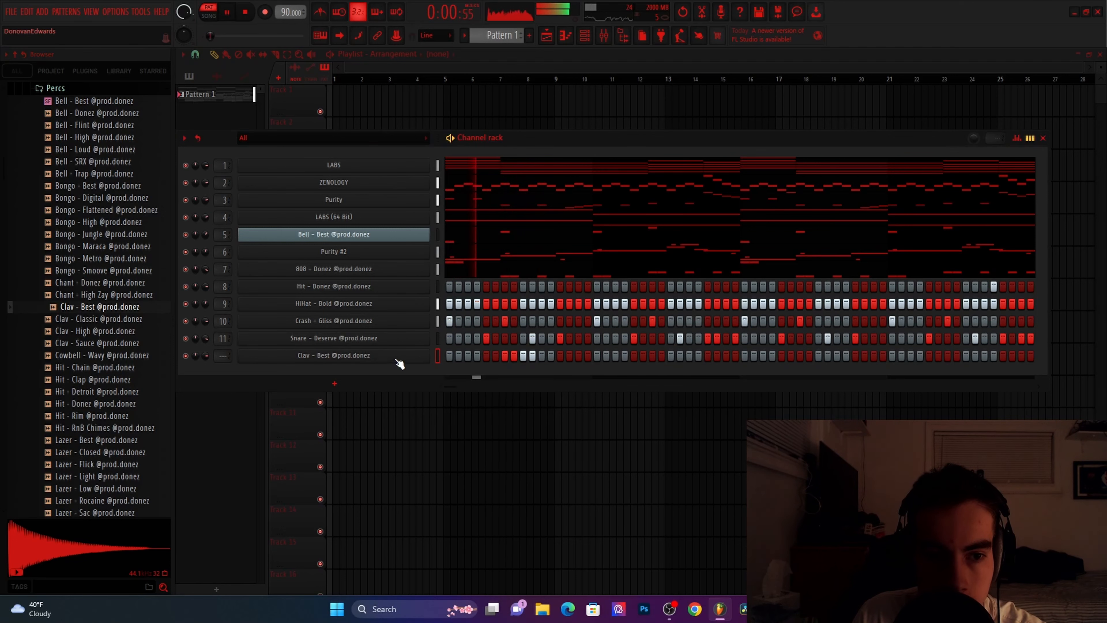
# Add the Rim - Cali sample as a channel with Cut itself enabled and fill steps 25 to 32 and 57 to 64
pyautogui.press('space')
pyautogui.scroll(-4, 124, 354)
pyautogui.scroll(-6, 103, 325)
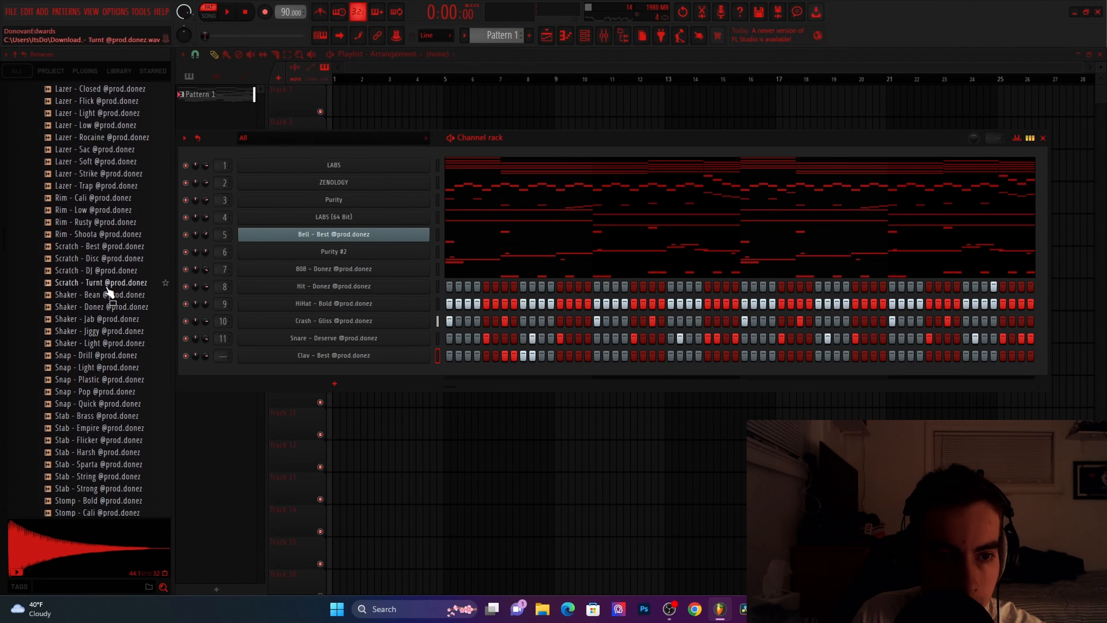
pyautogui.moveTo(92, 202); pyautogui.dragTo(332, 374)
pyautogui.rightClick(432, 372)
pyautogui.click(448, 441)
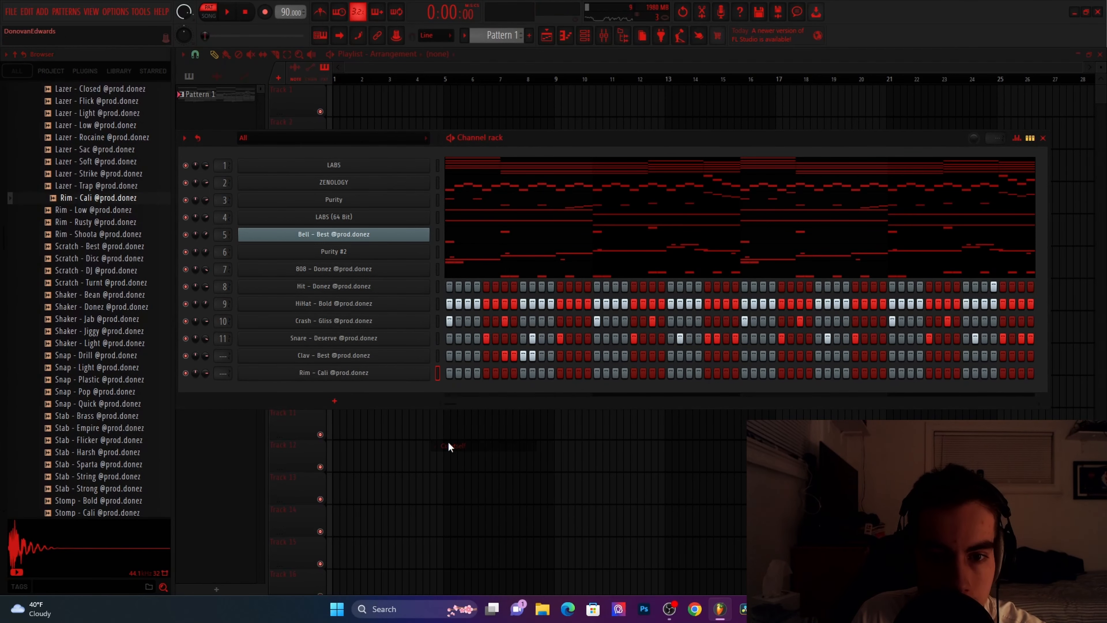
pyautogui.moveTo(680, 373); pyautogui.dragTo(735, 373)
# Transpose the Rim - Cali notes down one octave to C4 in the piano roll and audition the pattern
pyautogui.rightClick(433, 372)
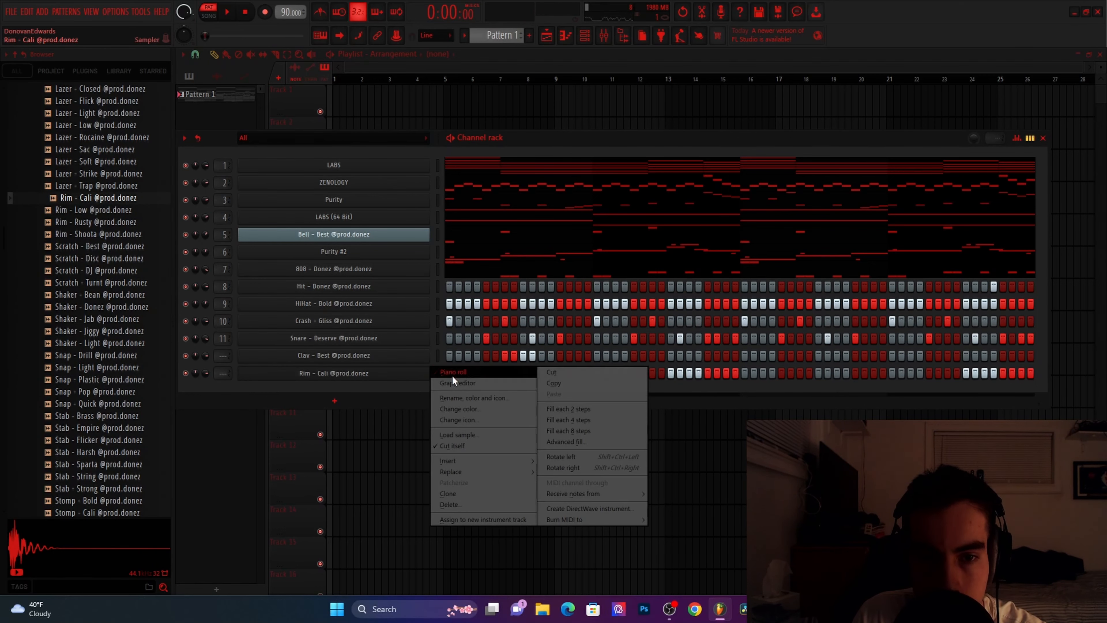
pyautogui.click(454, 375)
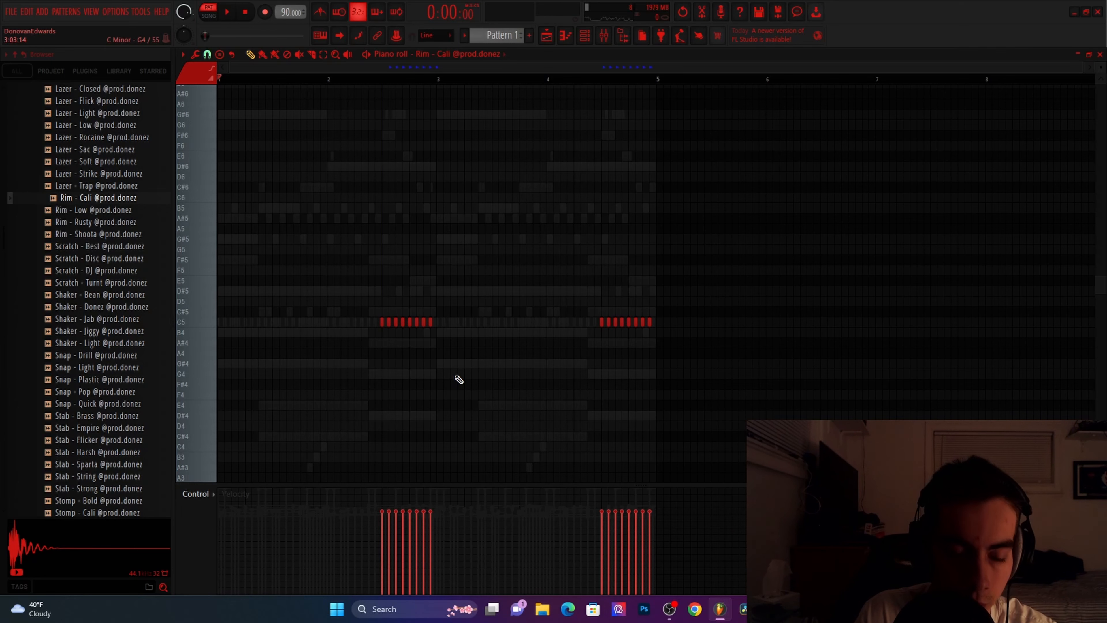
pyautogui.scroll(-4, 217, 354)
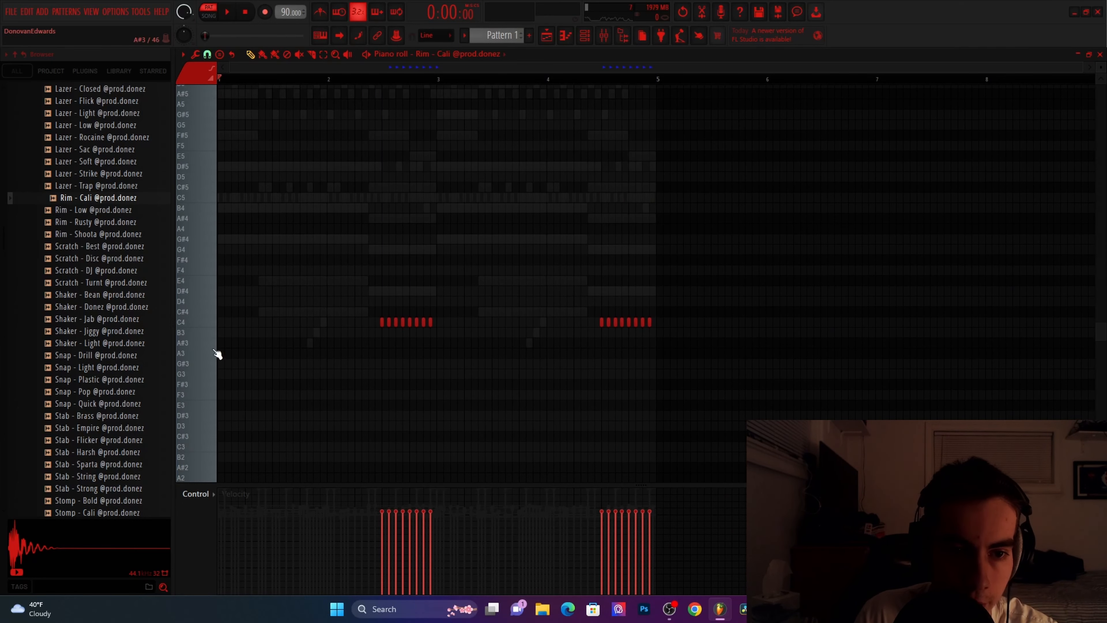
pyautogui.press('space')
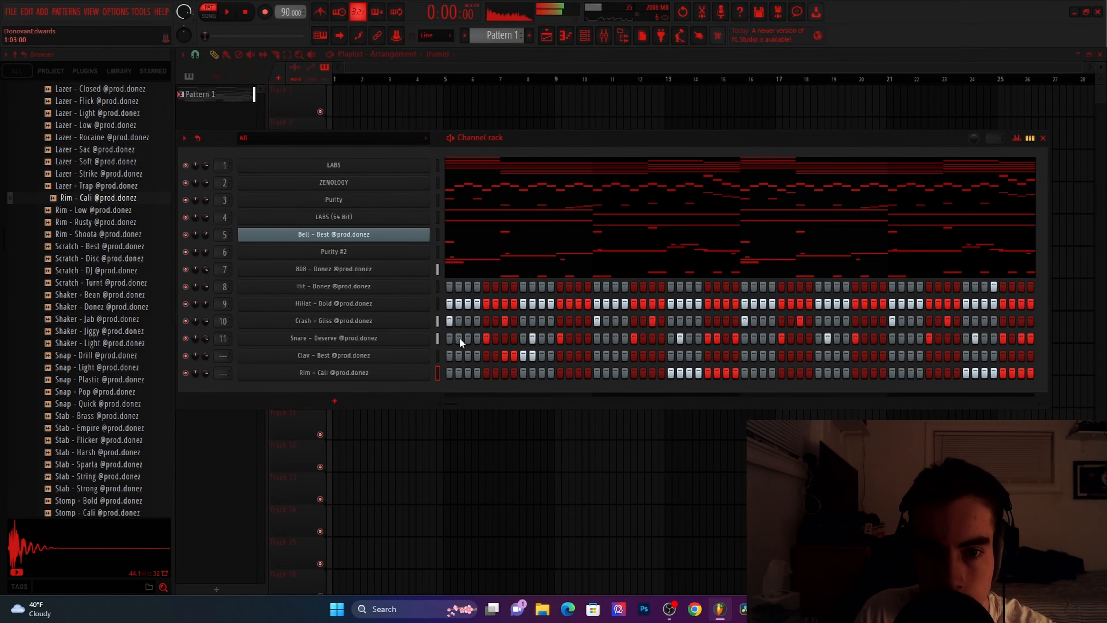
# Open the Clav - Best channel in the piano roll and duplicate its four C5 notes from bar 1 into bar 3
pyautogui.rightClick(426, 353)
pyautogui.press('Escape')
pyautogui.press('space')
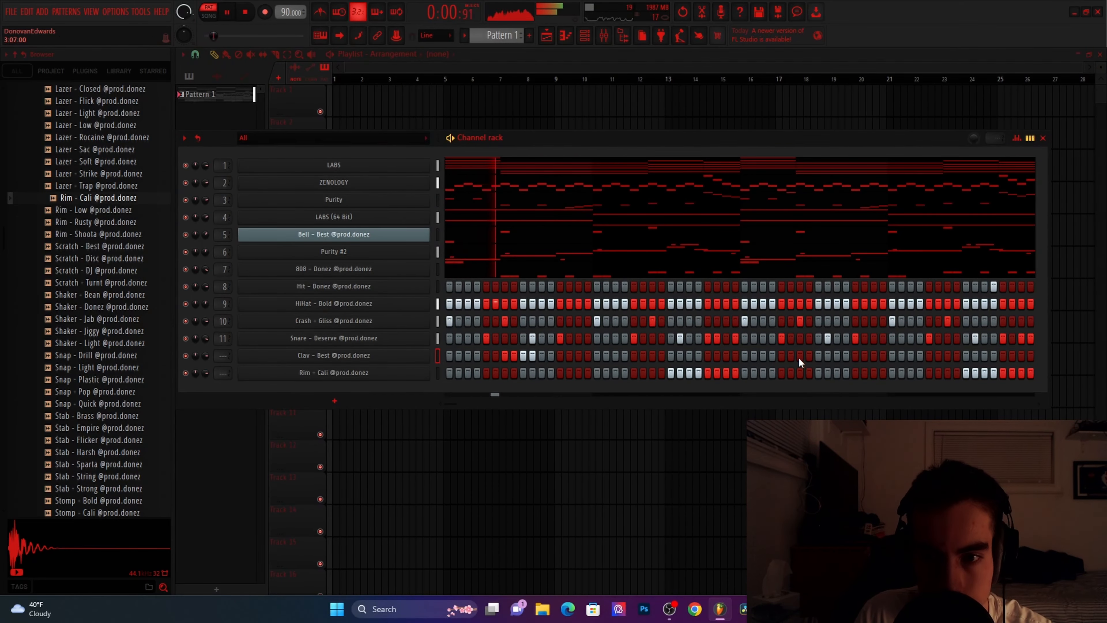
pyautogui.rightClick(400, 355)
pyautogui.click(440, 354)
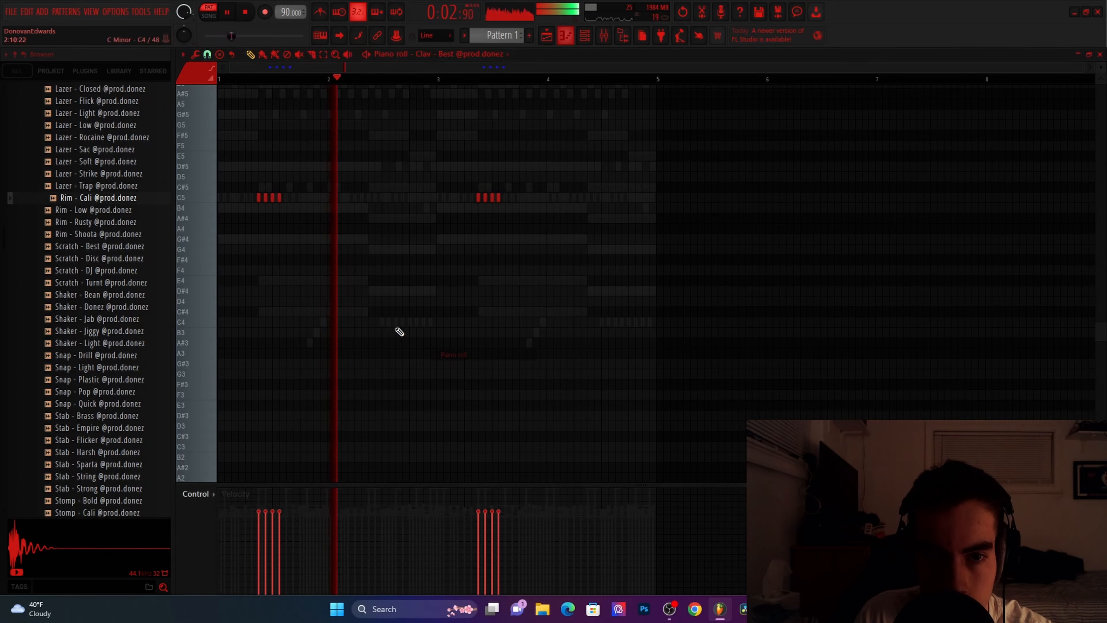
pyautogui.scroll(4, 400, 329)
pyautogui.scroll(2, 560, 261)
pyautogui.scroll(-3, 388, 255)
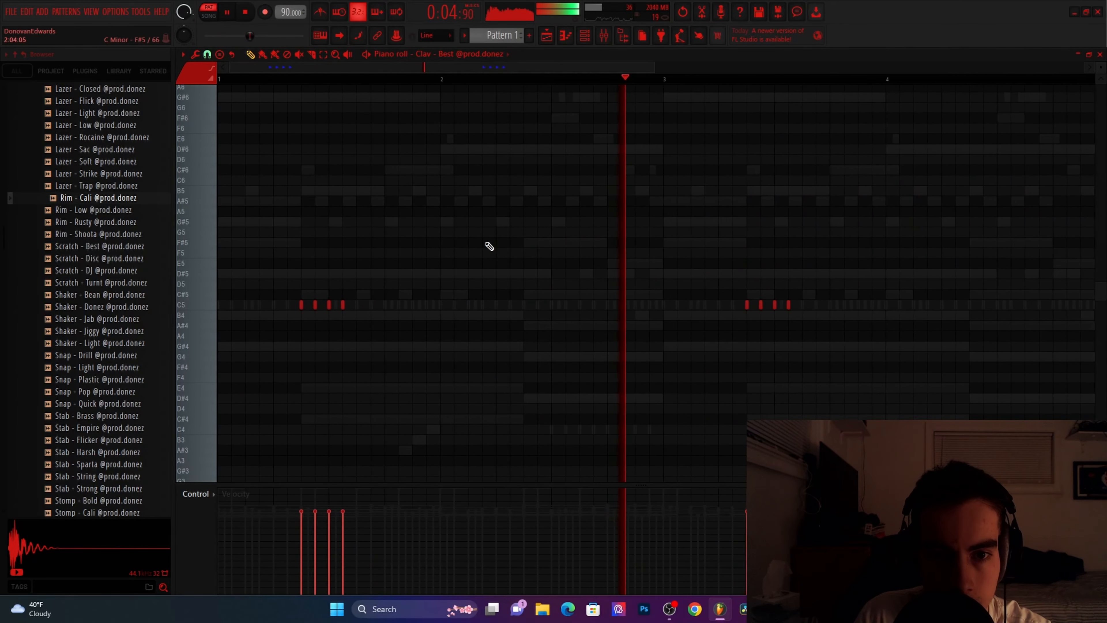
# Change the piano roll snap and add a C5 clav note between the third and fourth hits in bars 1 and 3
pyautogui.press('space')
pyautogui.click(207, 54)
pyautogui.click(223, 148)
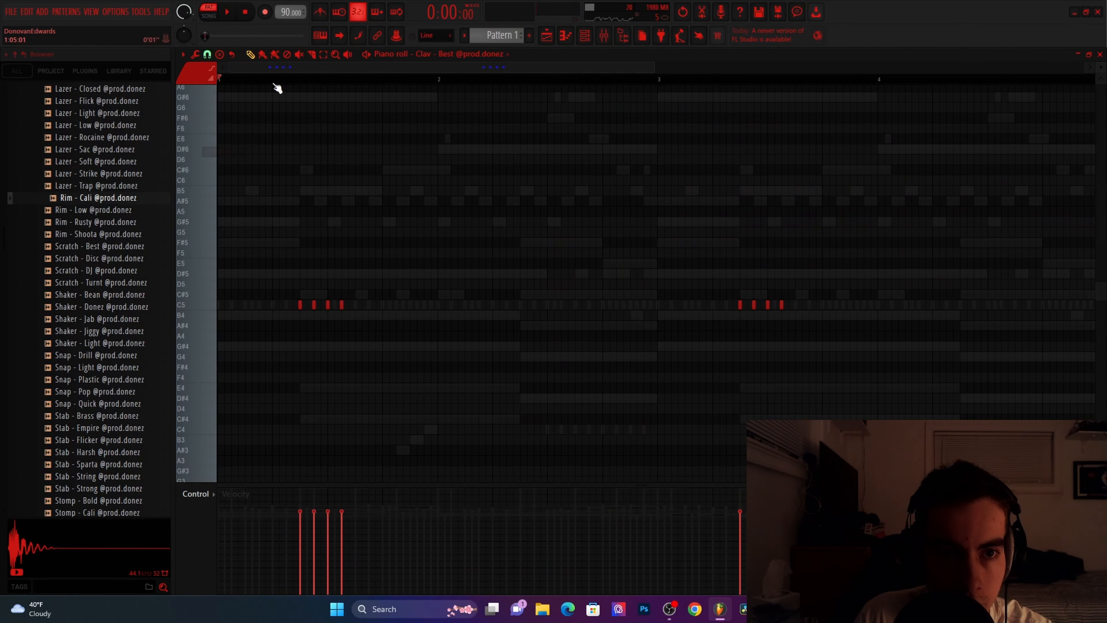
pyautogui.scroll(3, 320, 308)
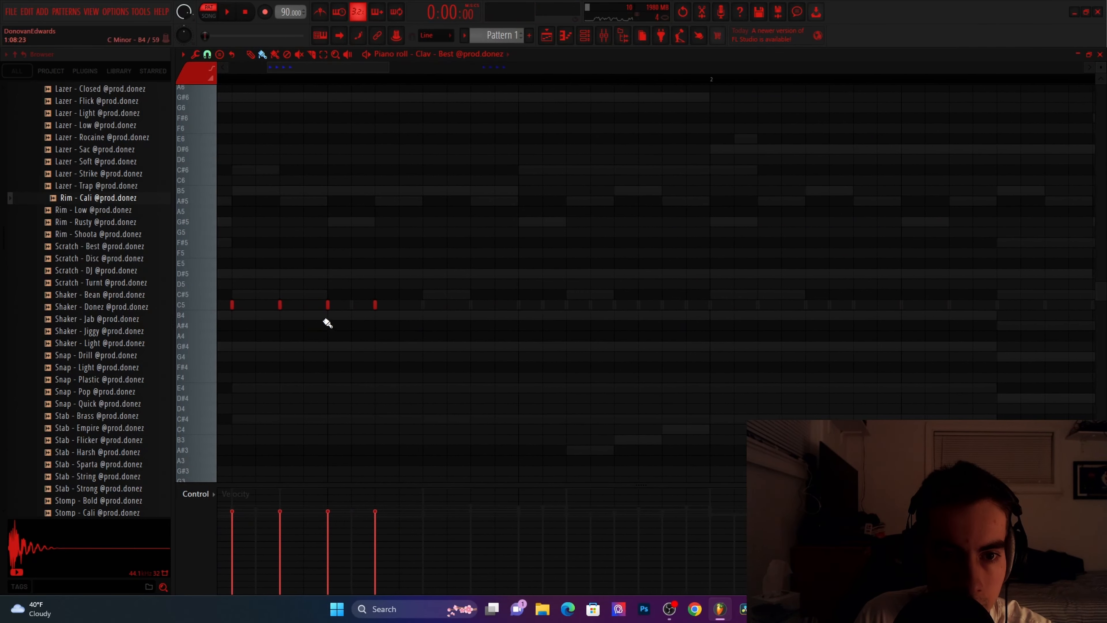
pyautogui.scroll(-4, 331, 309)
pyautogui.scroll(1, 320, 309)
pyautogui.click(319, 305)
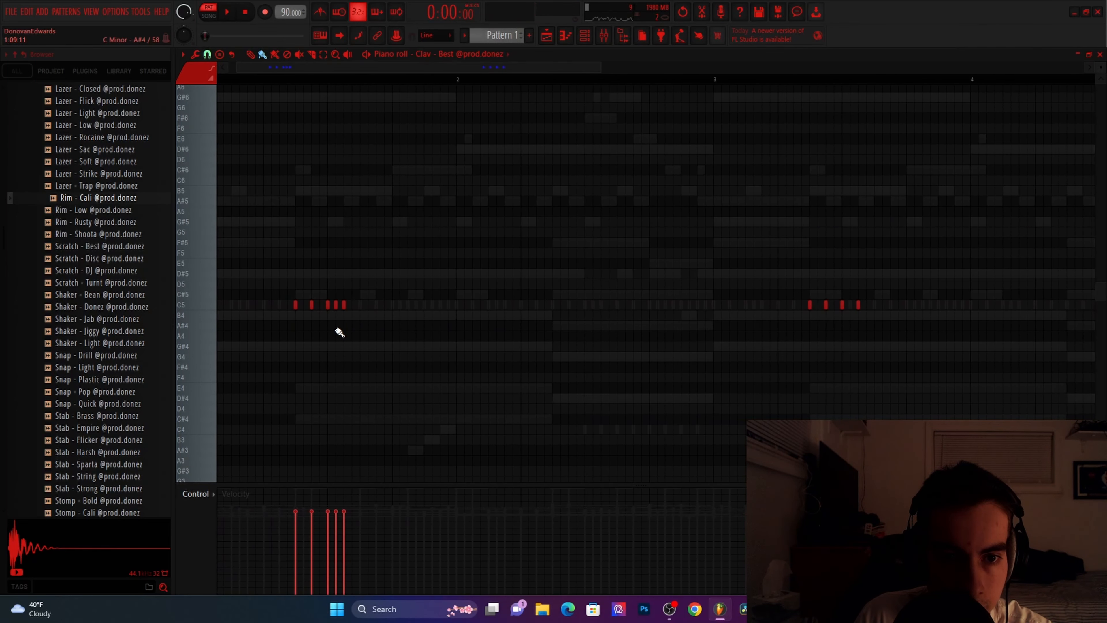
pyautogui.scroll(3, 486, 319)
pyautogui.scroll(-2, 420, 314)
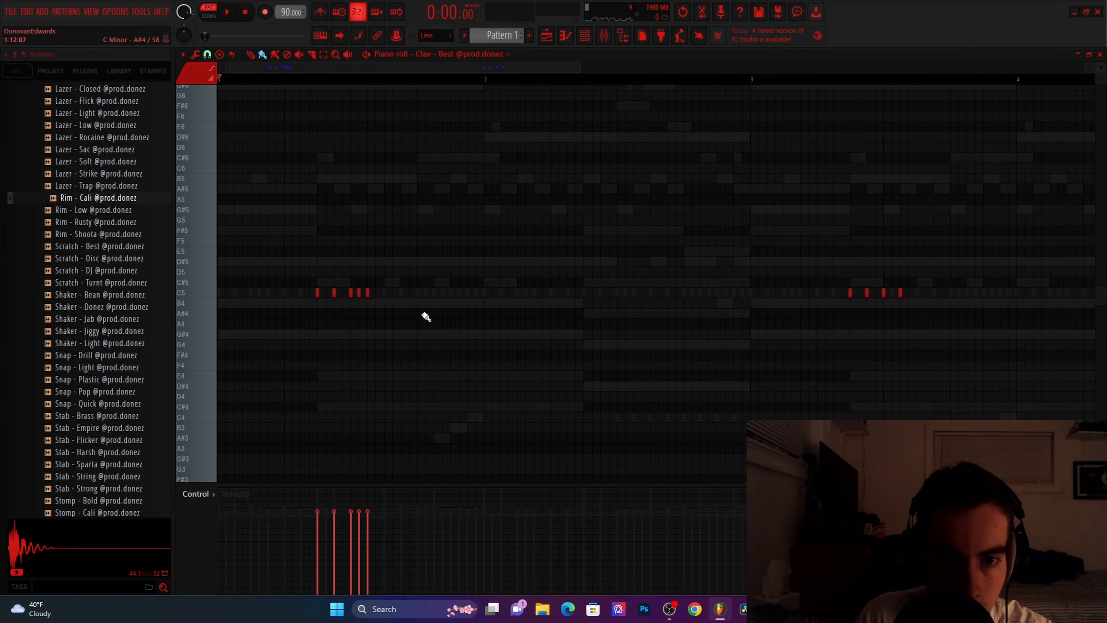
pyautogui.scroll(-3, 904, 316)
pyautogui.scroll(1, 502, 312)
# Play back the pattern with the edited clav notes and close the piano roll
pyautogui.press('space')
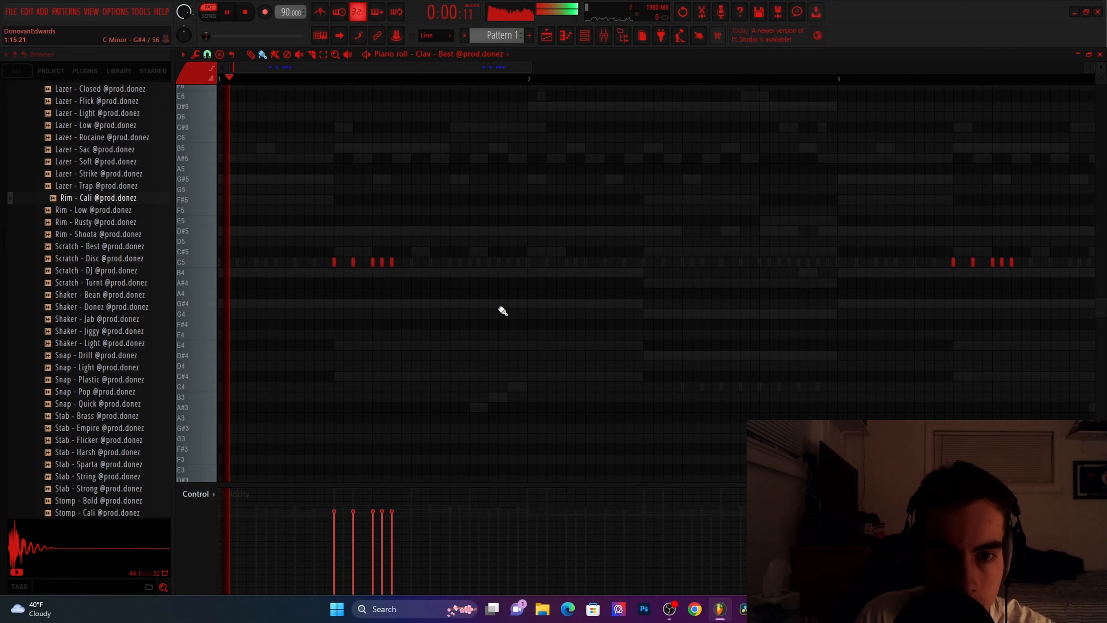
pyautogui.scroll(-2, 628, 242)
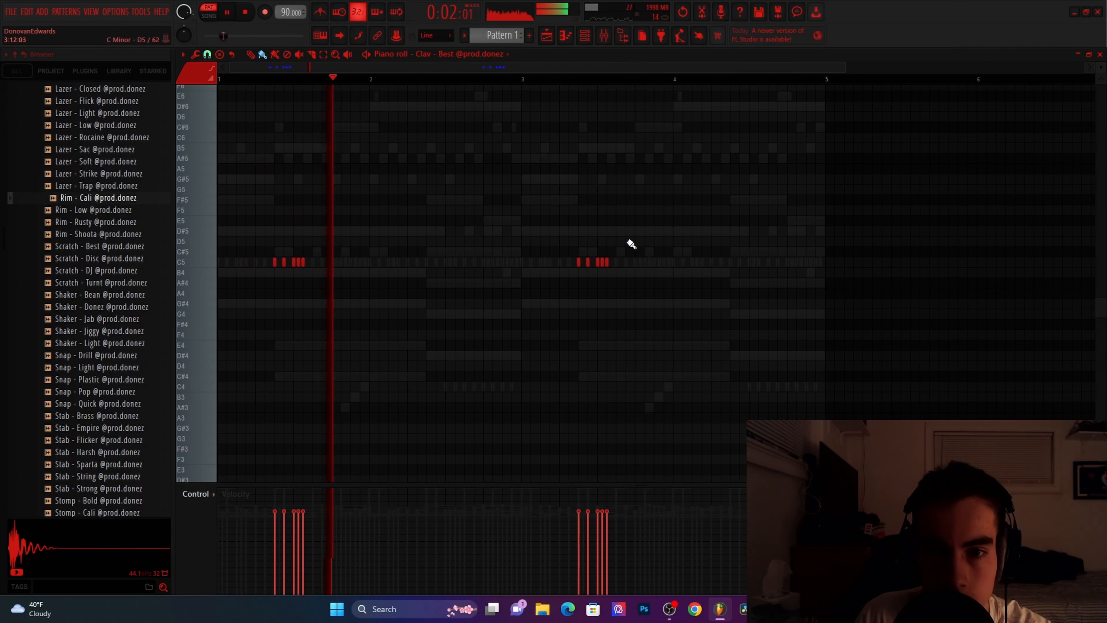
pyautogui.click(1100, 54)
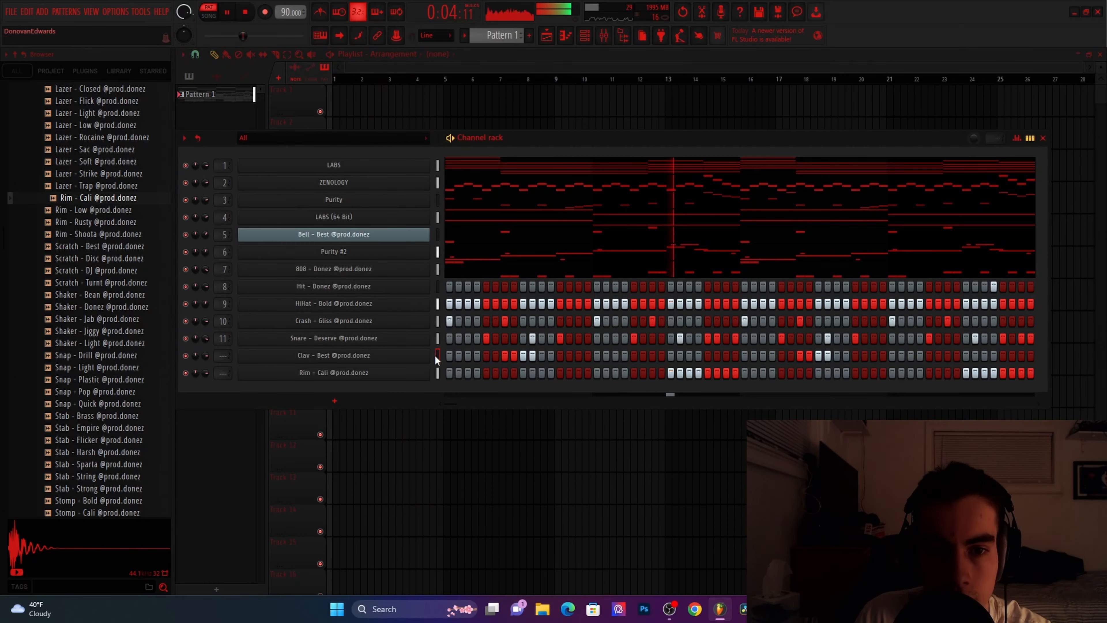
pyautogui.press('space')
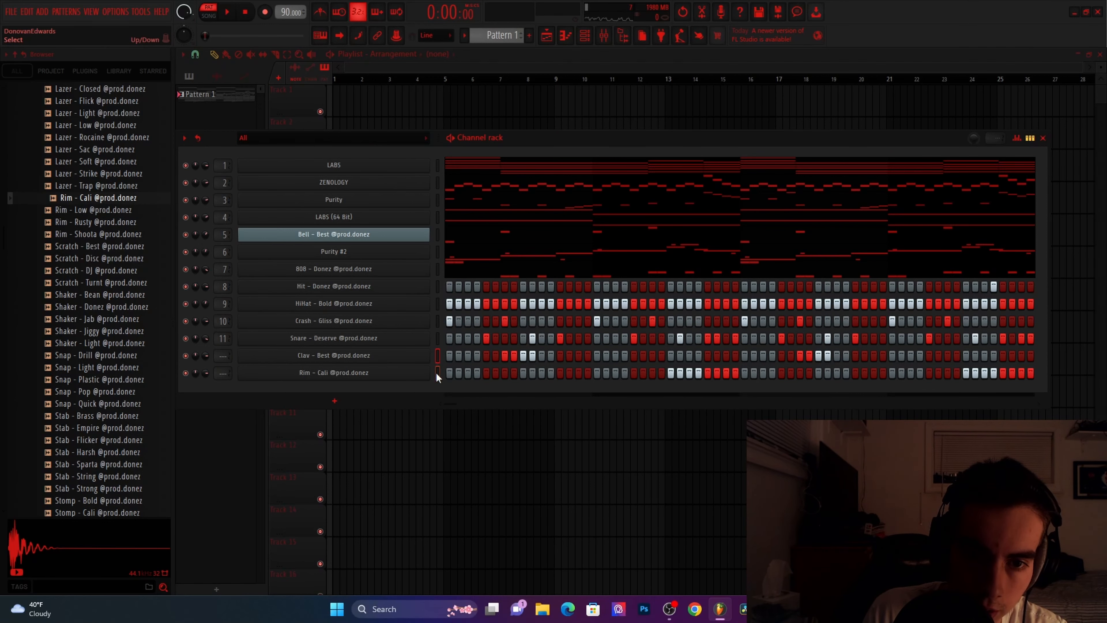
# Route the Clav and Rim channels to mixer tracks 12 and 13 and lower the Rim fader to about 94% during playback
pyautogui.hotkey('ctrl', 'l')
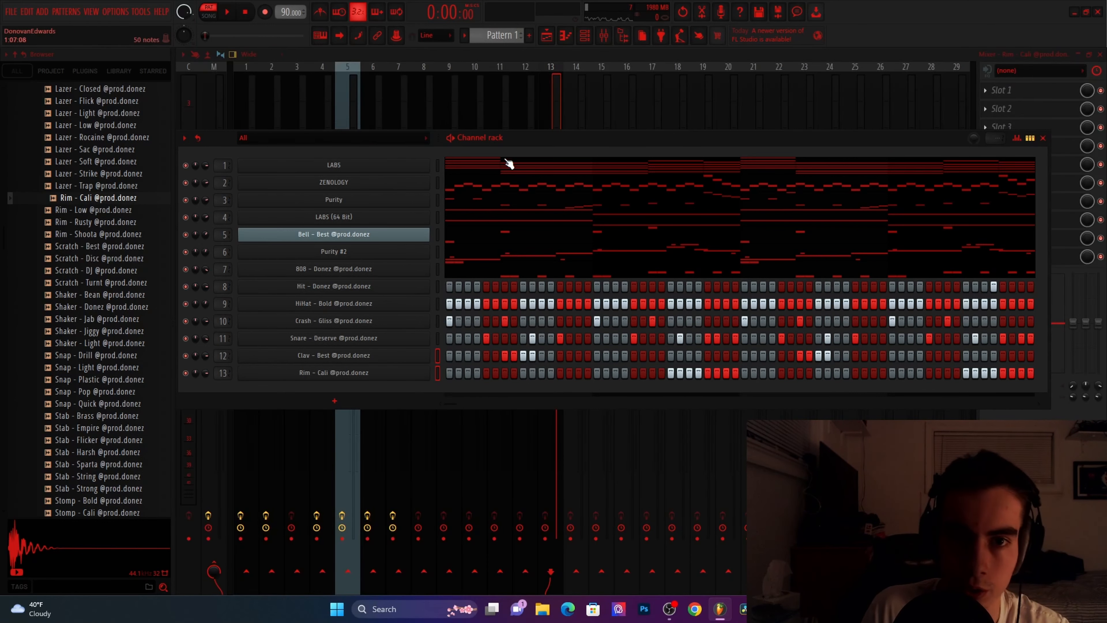
pyautogui.click(524, 109)
pyautogui.press('space')
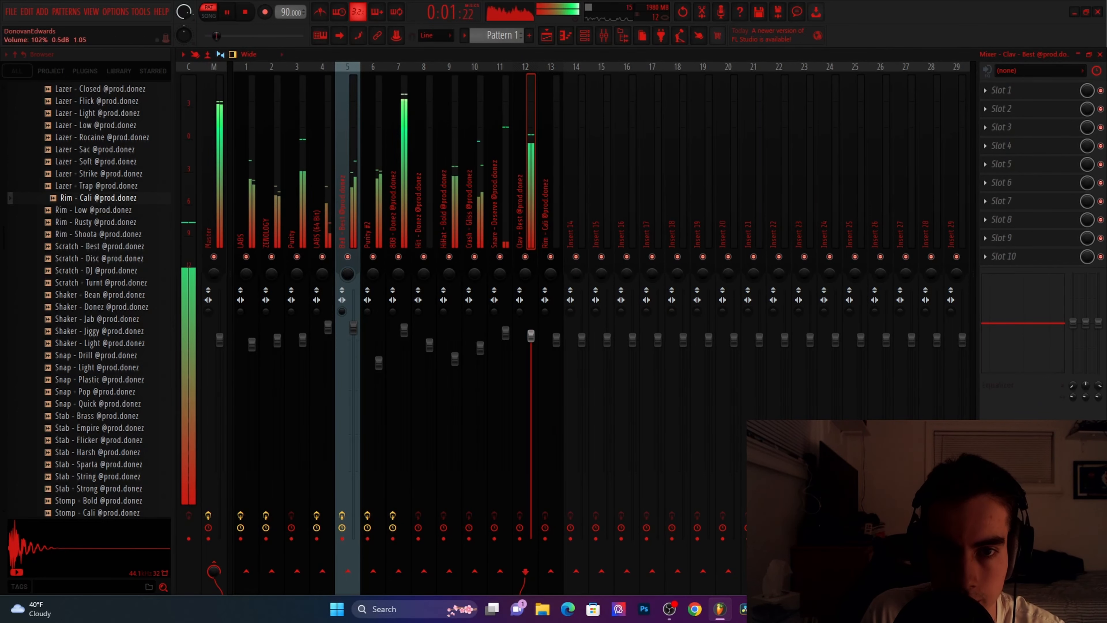
pyautogui.moveTo(556, 339)
pyautogui.mouseDown()
pyautogui.moveTo(555, 370)
pyautogui.moveTo(556, 351)
pyautogui.mouseUp()
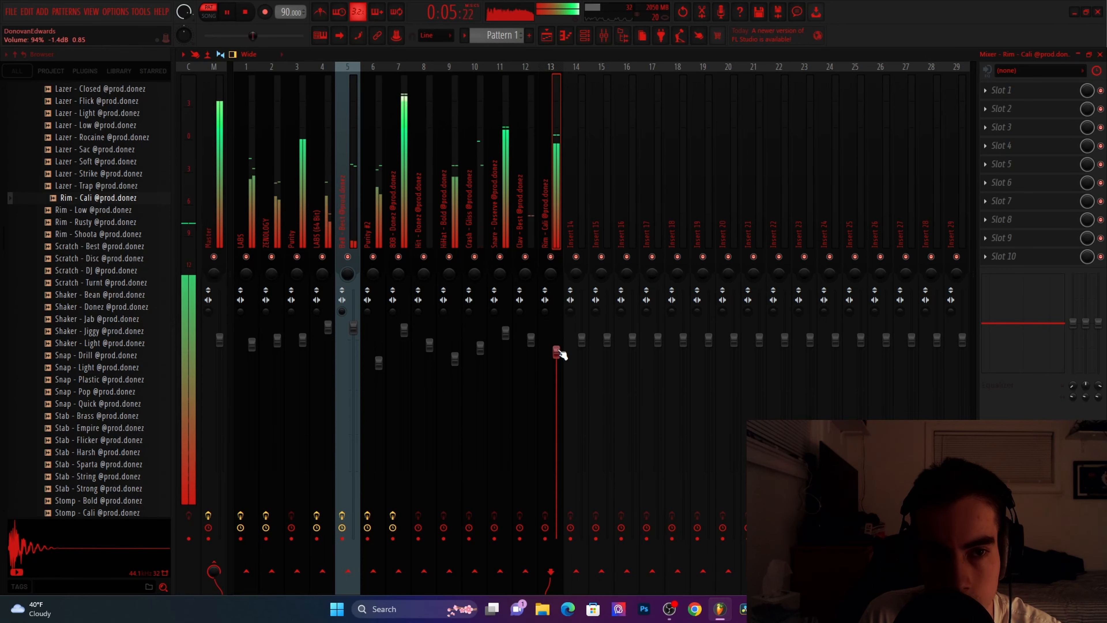
# Collapse the Percs and Michigan Baby Vol. 2 Drum Kit folders in the browser and close the mixer
pyautogui.scroll(3, 35, 243)
pyautogui.scroll(10, 37, 248)
pyautogui.click(73, 378)
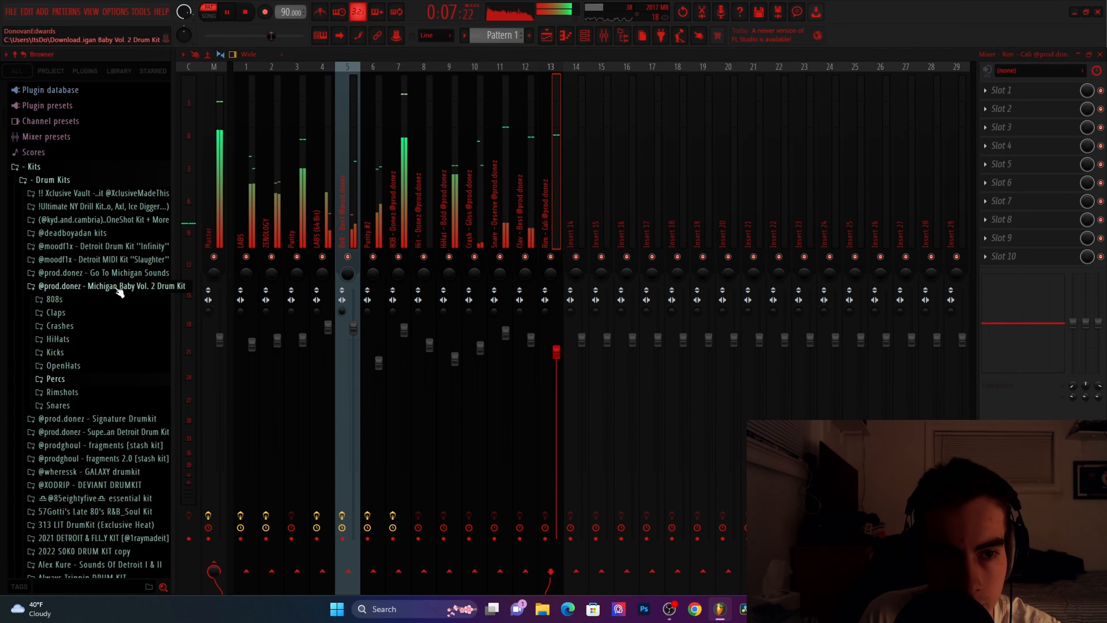
pyautogui.click(116, 288)
pyautogui.click(1100, 55)
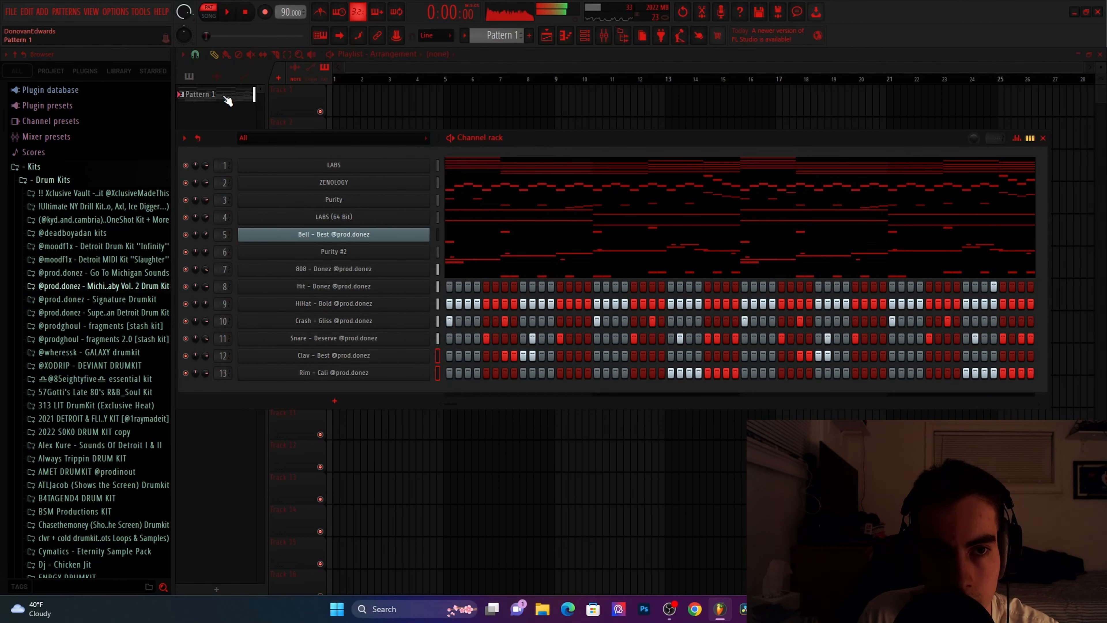
# Split Pattern 1 by channel and place all the resulting patterns on playlist tracks 1 to 13 from bar 1
pyautogui.press('F6')
pyautogui.rightClick(212, 98)
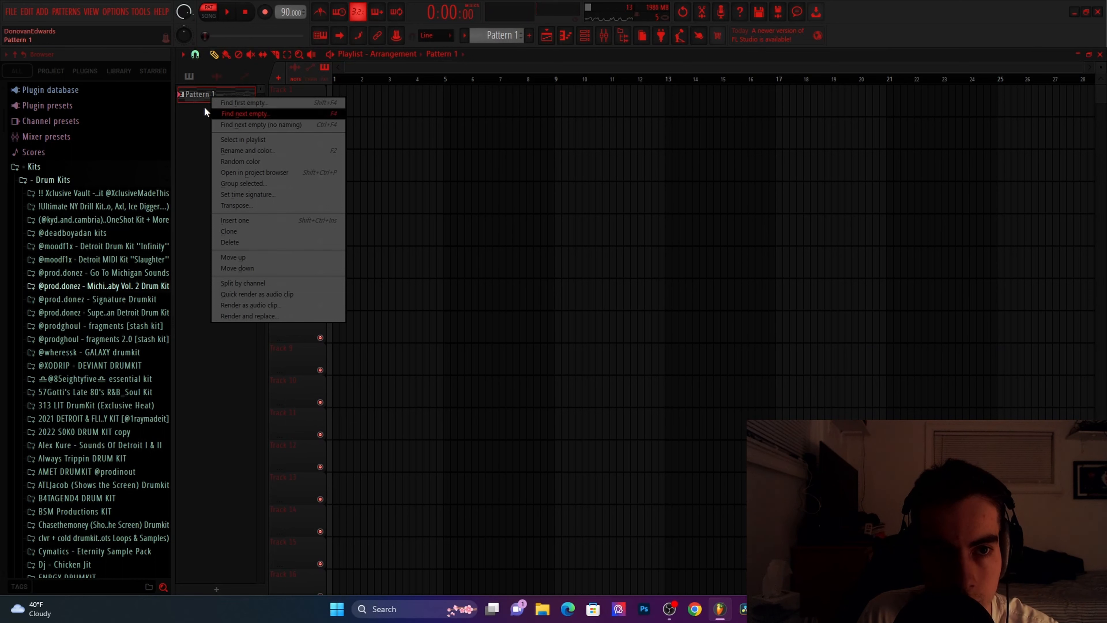
pyautogui.click(257, 283)
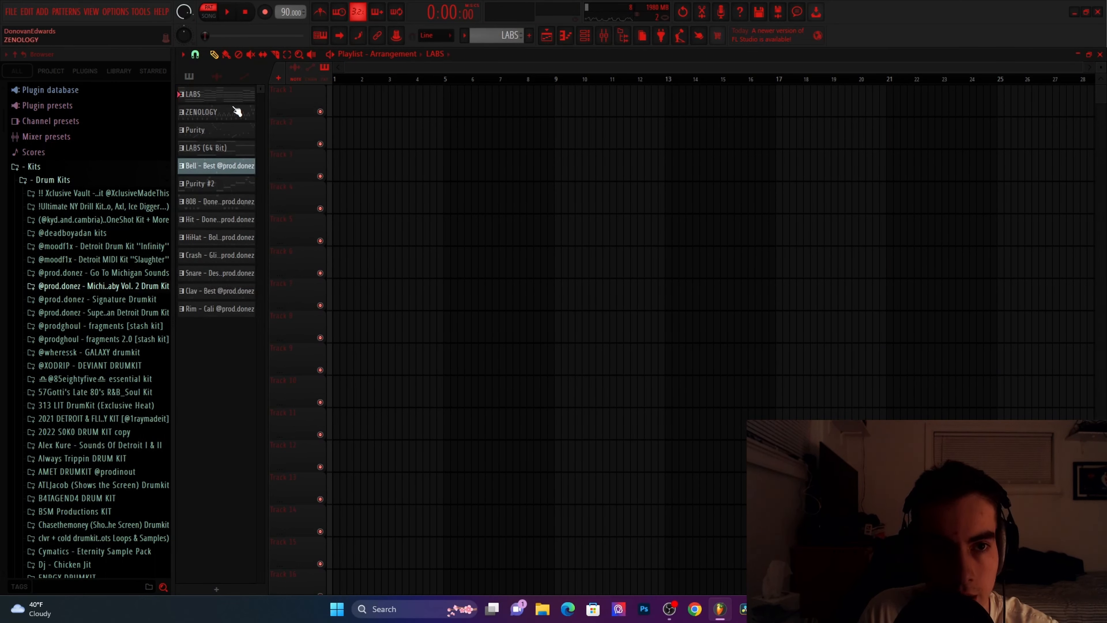
pyautogui.keyDown('shift'); pyautogui.click(227, 313); pyautogui.keyUp('shift')
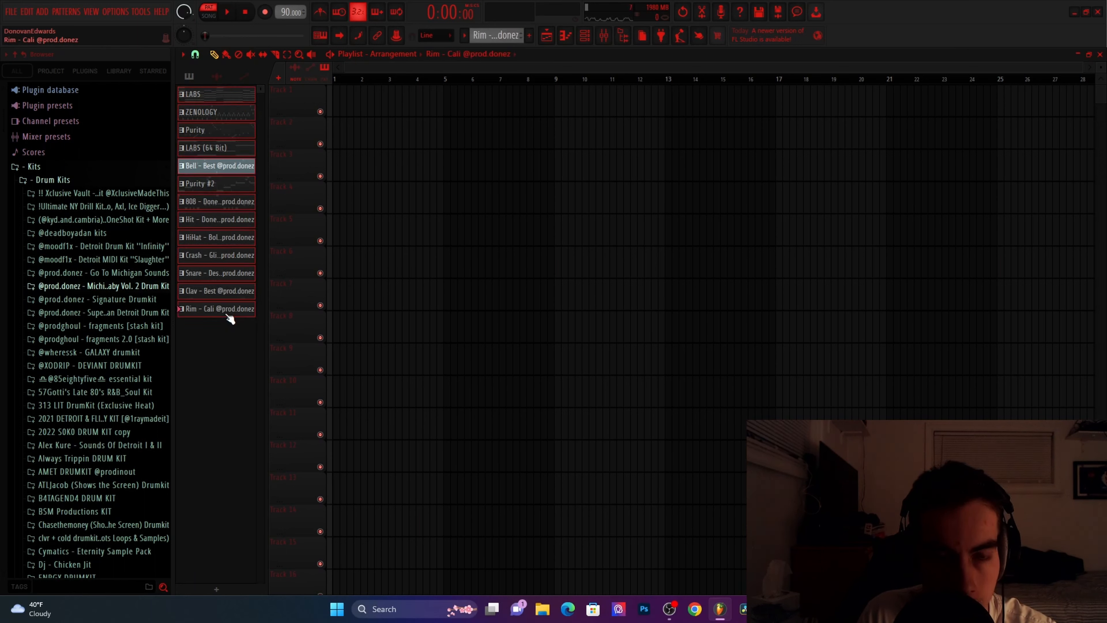
pyautogui.moveTo(225, 109); pyautogui.dragTo(350, 102)
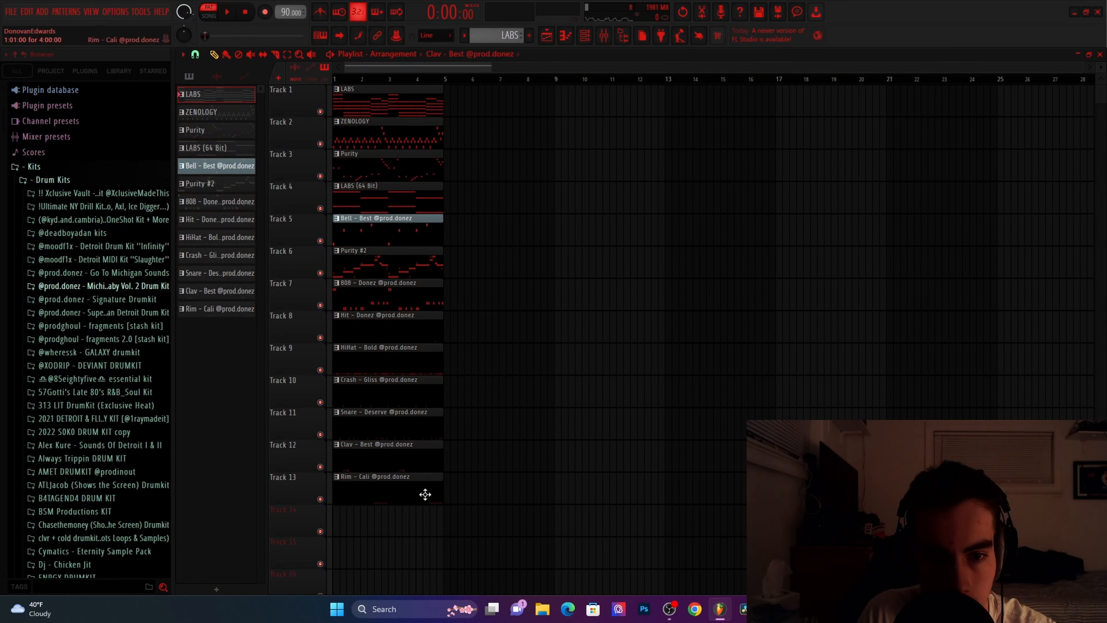
# Select all thirteen playlist clips in bars 1 to 4 and duplicate the block seven times, filling bars 1 to 32
pyautogui.moveTo(425, 494); pyautogui.dragTo(430, 98)
pyautogui.hotkey('ctrl', 'b')
pyautogui.hotkey('ctrl', 'b')
pyautogui.hotkey('ctrl', 'b')
pyautogui.hotkey('ctrl', 'b')
pyautogui.hotkey('ctrl', 'b')
pyautogui.hotkey('ctrl', 'b')
pyautogui.hotkey('ctrl', 'b')
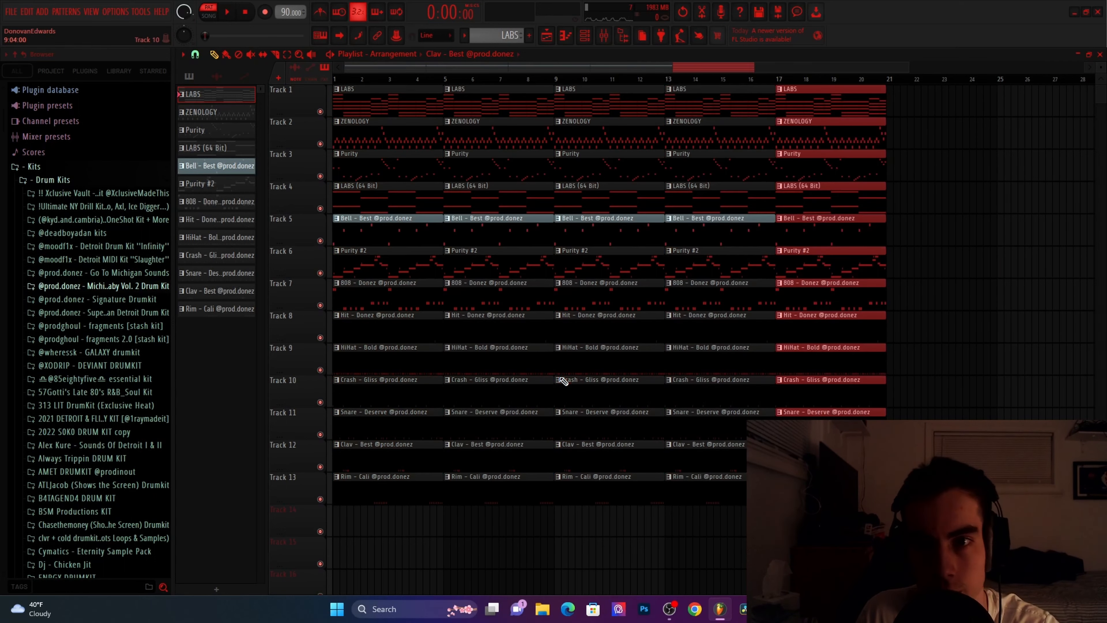
pyautogui.keyDown('ctrl'); pyautogui.click(570, 576); pyautogui.keyUp('ctrl')
pyautogui.scroll(-2, 570, 563)
pyautogui.scroll(-2, 506, 461)
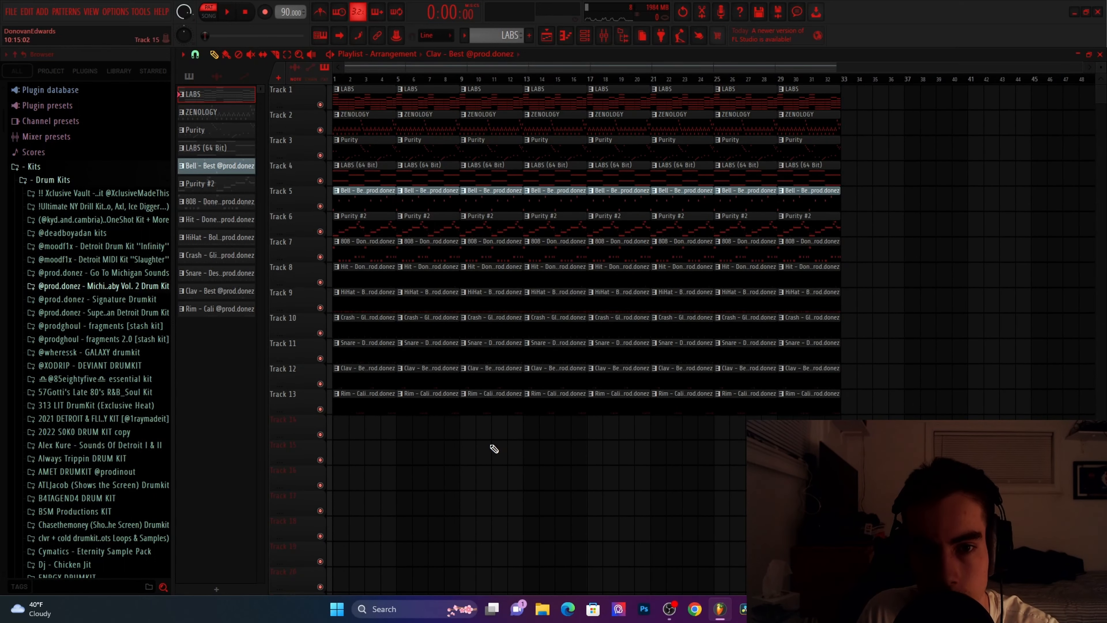
# Delete the clips on tracks 3 to 12 from bars 1 to 4 and play the arrangement in song mode
pyautogui.scroll(2, 440, 452)
pyautogui.scroll(-2, 518, 447)
pyautogui.scroll(-1, 453, 443)
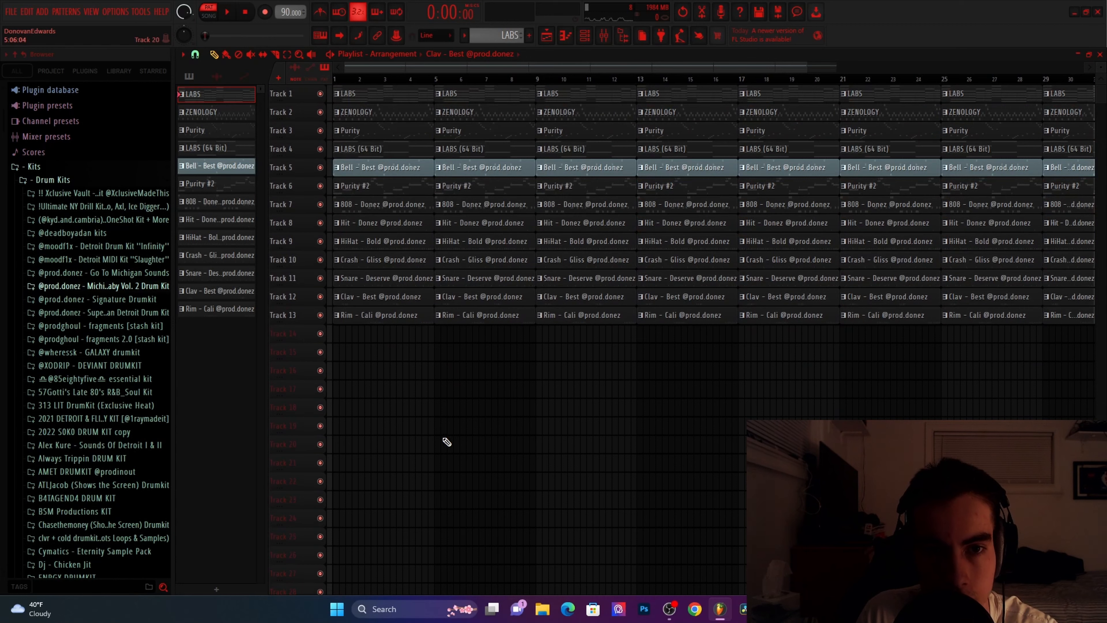
pyautogui.scroll(3, 446, 440)
pyautogui.scroll(2, 440, 445)
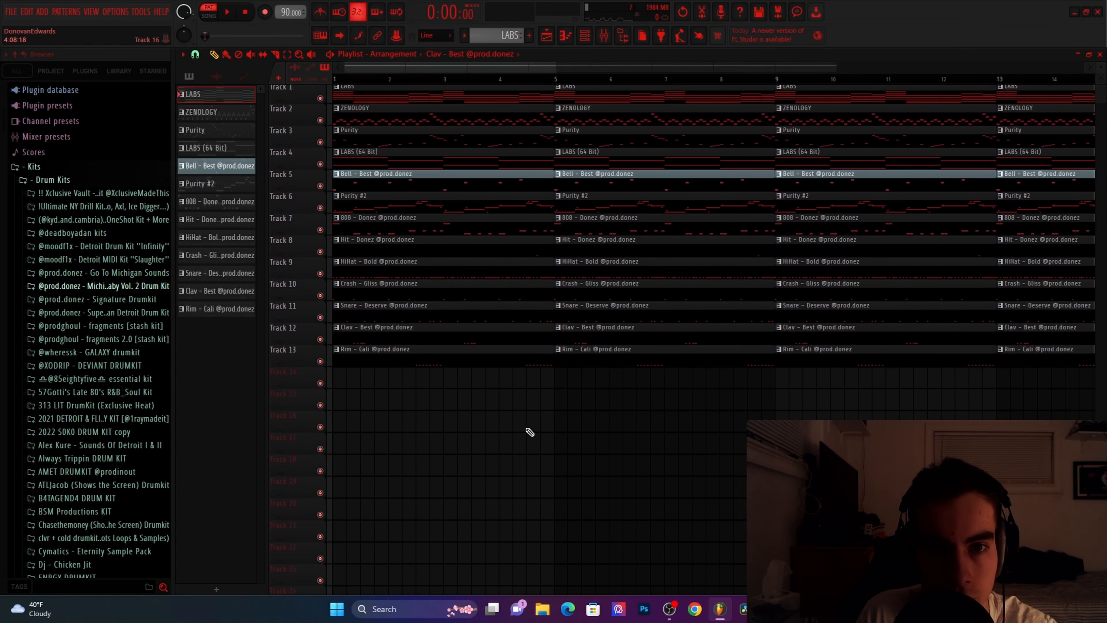
pyautogui.scroll(-1, 526, 433)
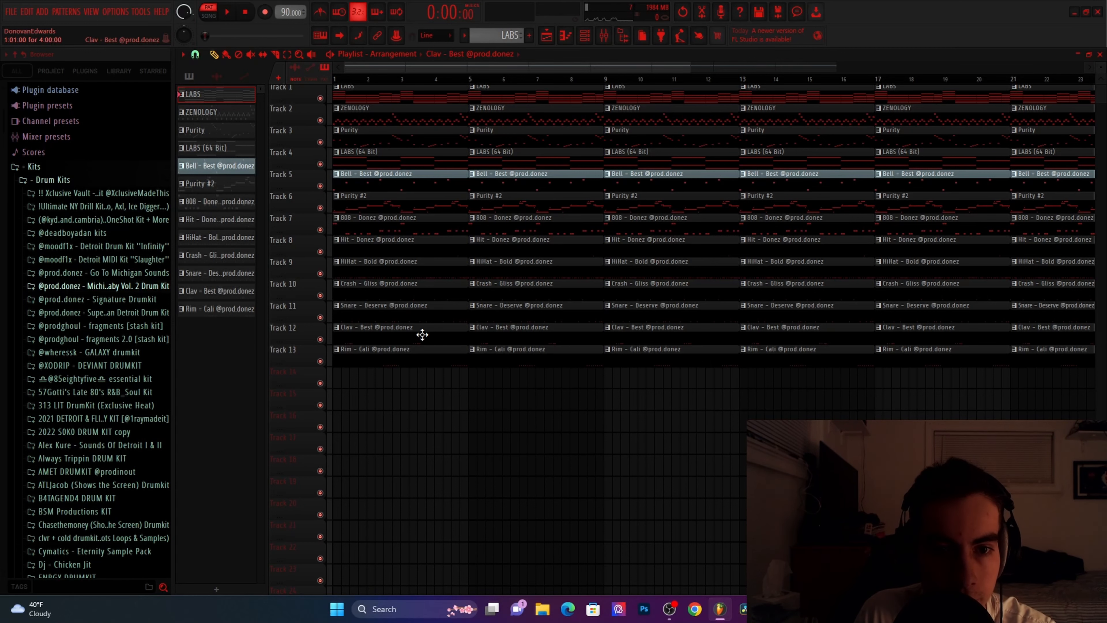
pyautogui.moveTo(423, 335)
pyautogui.mouseDown()
pyautogui.moveTo(417, 247)
pyautogui.moveTo(400, 194)
pyautogui.mouseUp()
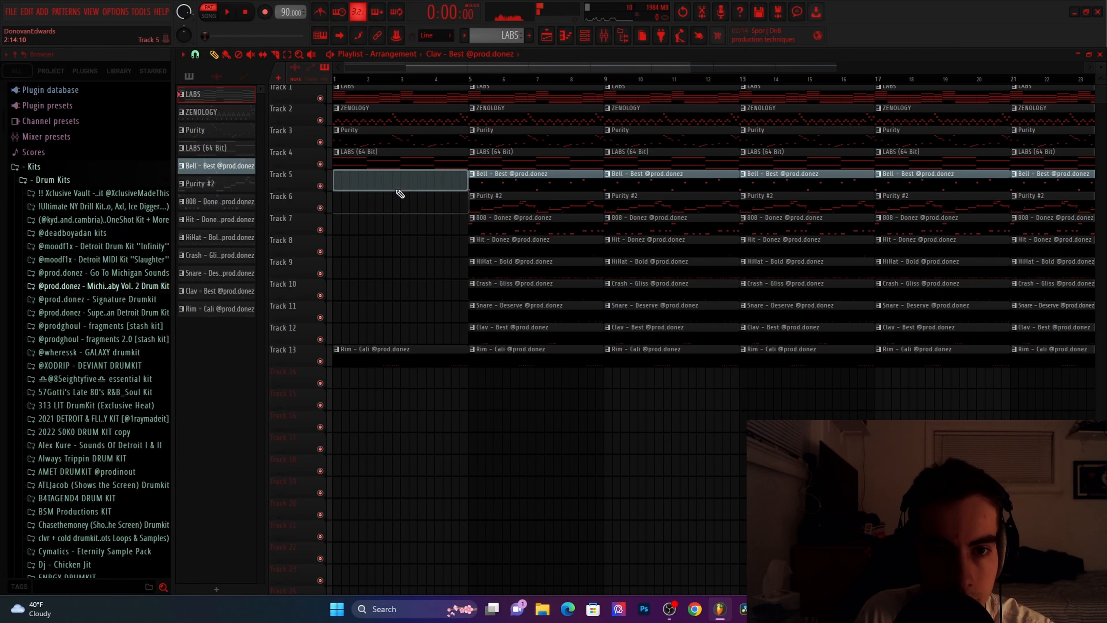
pyautogui.click(344, 86)
pyautogui.press('l')
pyautogui.press('space')
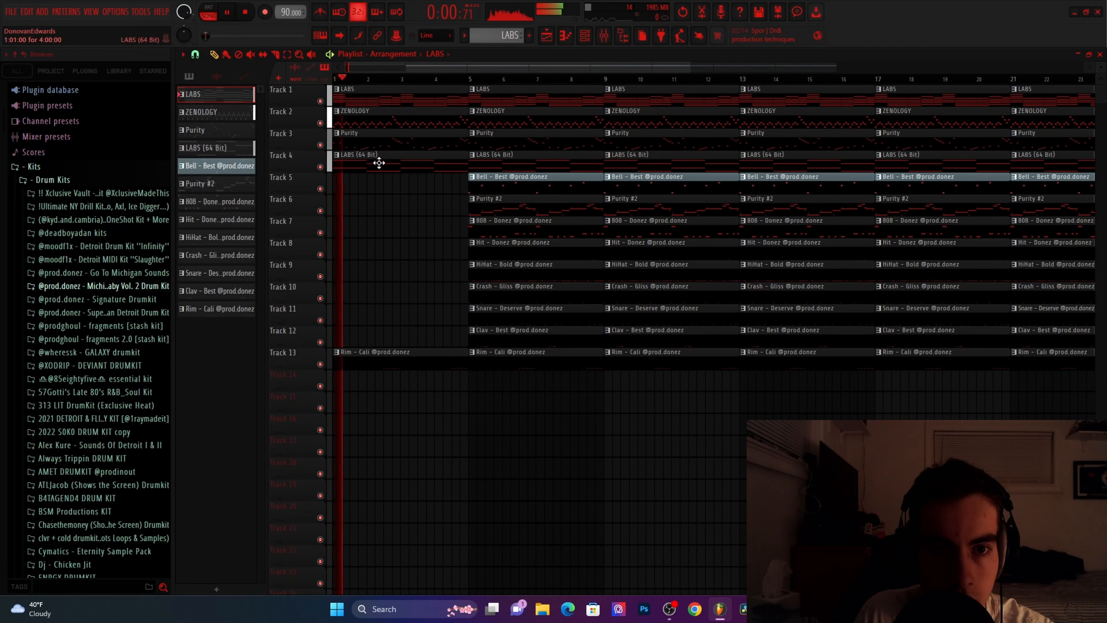
pyautogui.rightClick(392, 138)
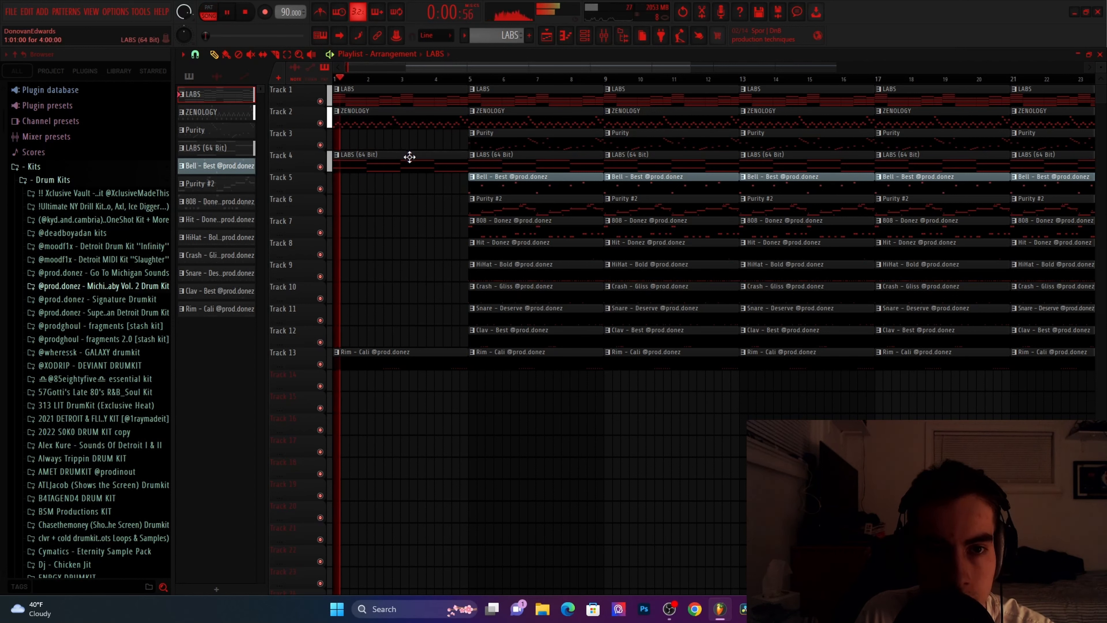
pyautogui.rightClick(413, 160)
pyautogui.click(492, 177)
pyautogui.moveTo(362, 182); pyautogui.dragTo(311, 183)
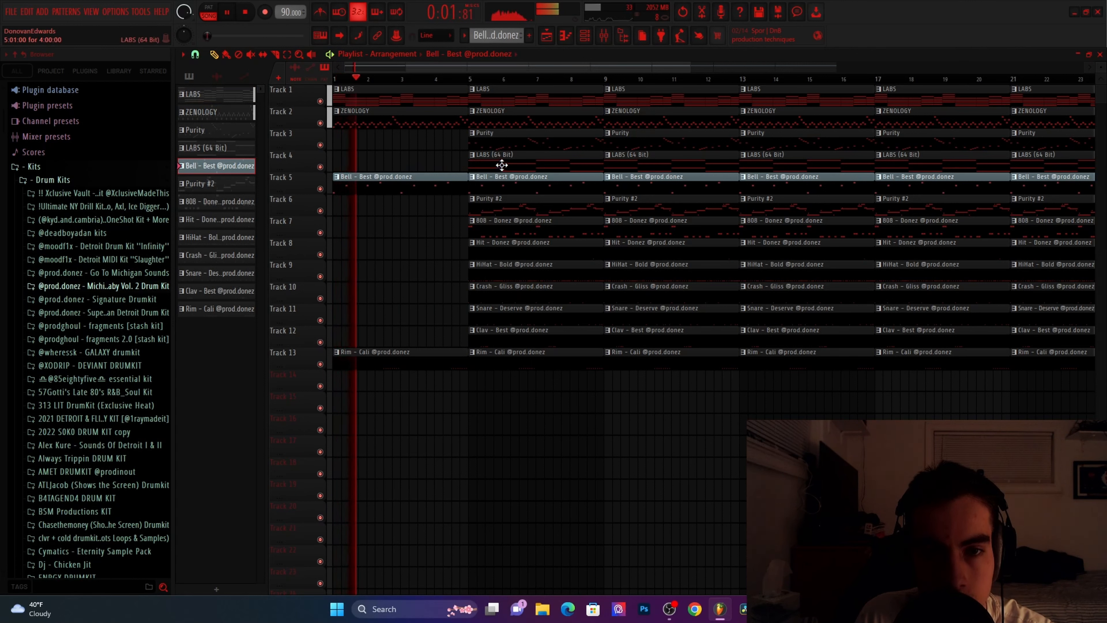
pyautogui.rightClick(442, 187)
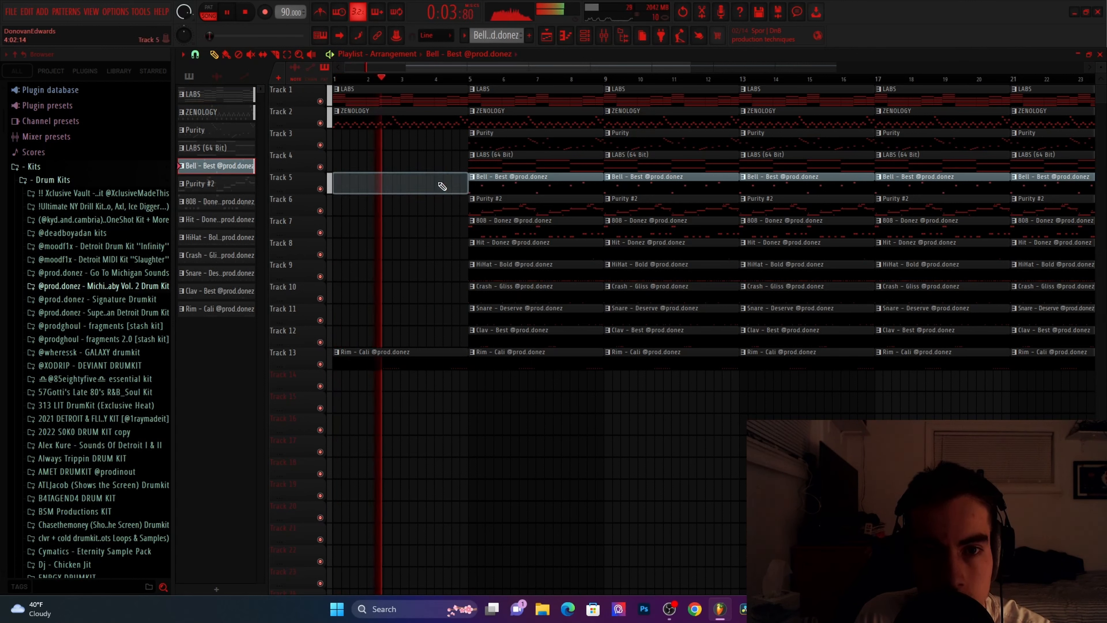
# Delete the Rim clip from bars 1 to 4 and place a Hit clip on track 8 there
pyautogui.rightClick(415, 362)
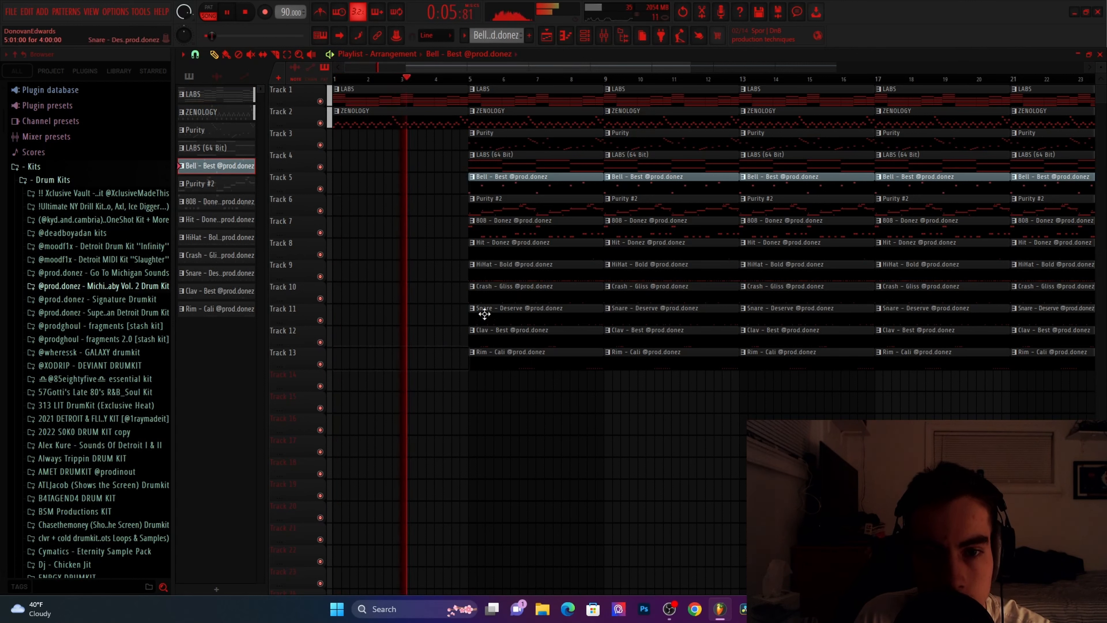
pyautogui.moveTo(496, 254); pyautogui.dragTo(361, 249)
pyautogui.rightClick(401, 220)
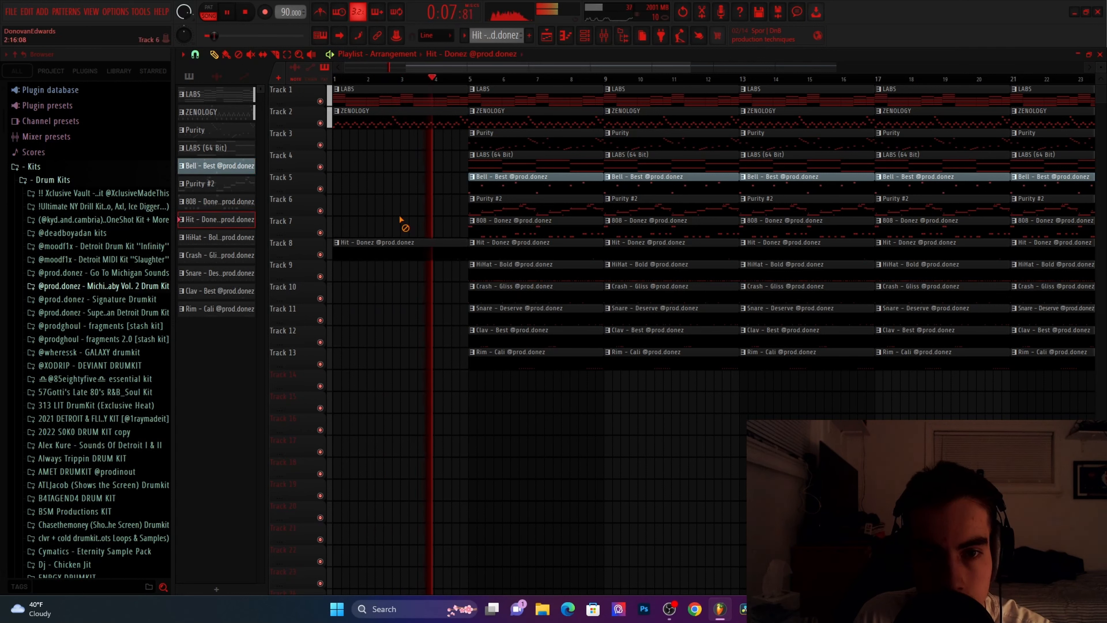
# Delete the 808 and Snare clips from bars 5 to 8
pyautogui.rightClick(512, 230)
pyautogui.rightClick(526, 314)
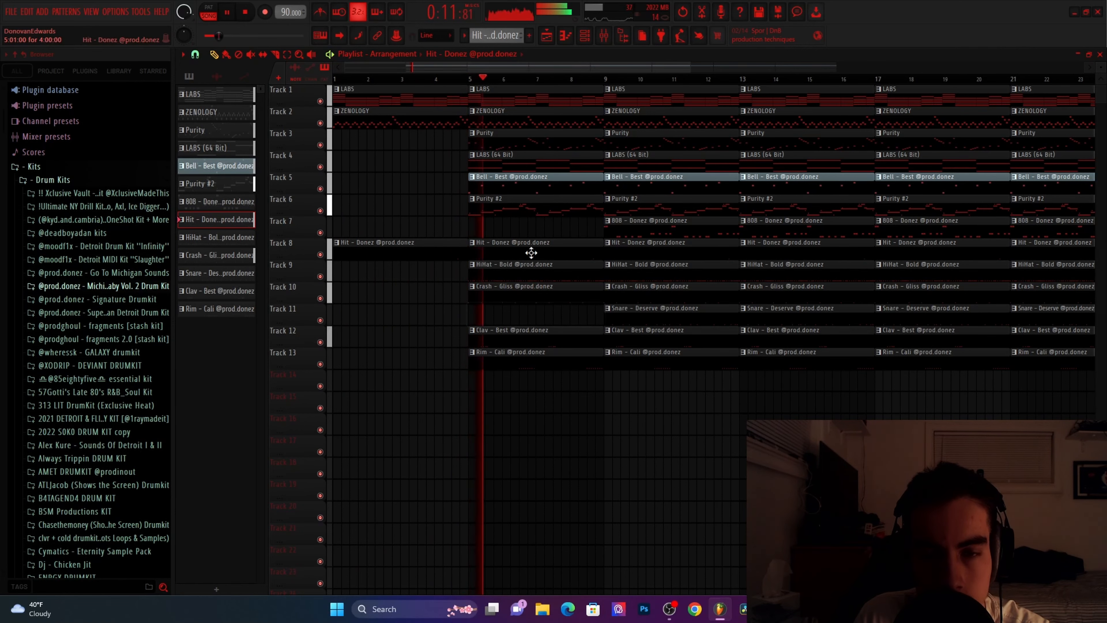
pyautogui.scroll(-5, 531, 252)
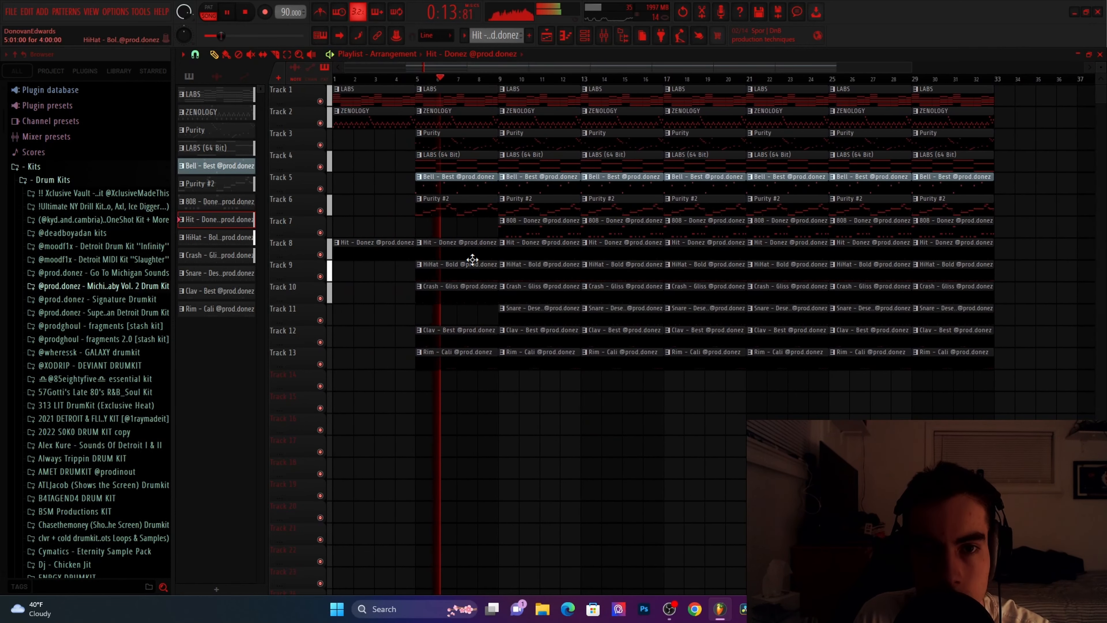
pyautogui.scroll(3, 566, 255)
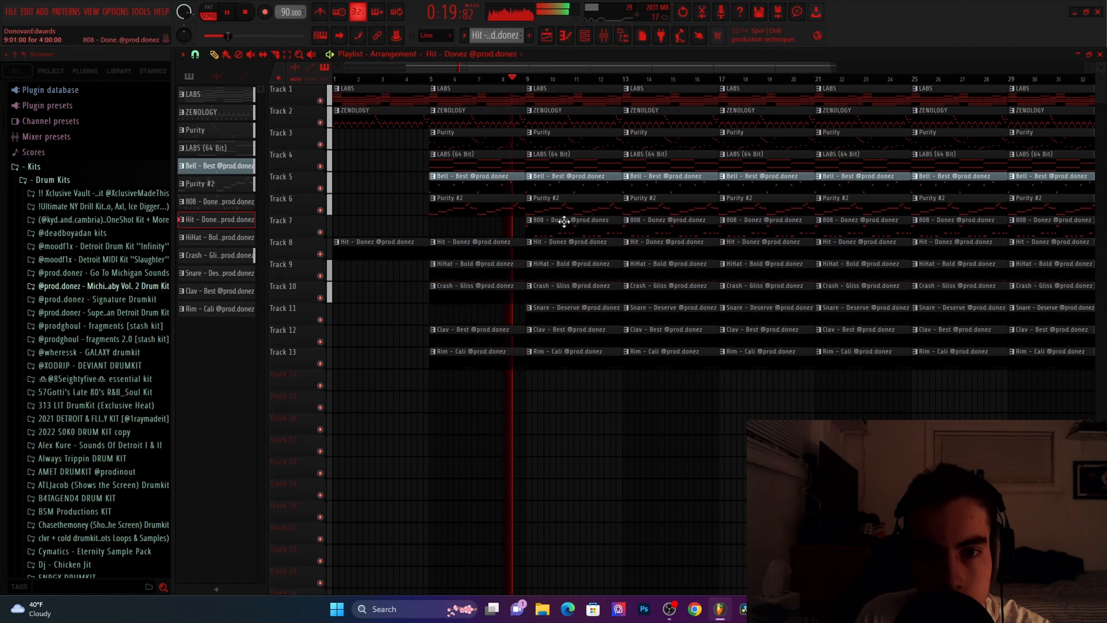
# Delete the Purity #2 clips from bars 9 to 16 and the LABS (64 Bit) clip from bars 9 to 12
pyautogui.rightClick(564, 204)
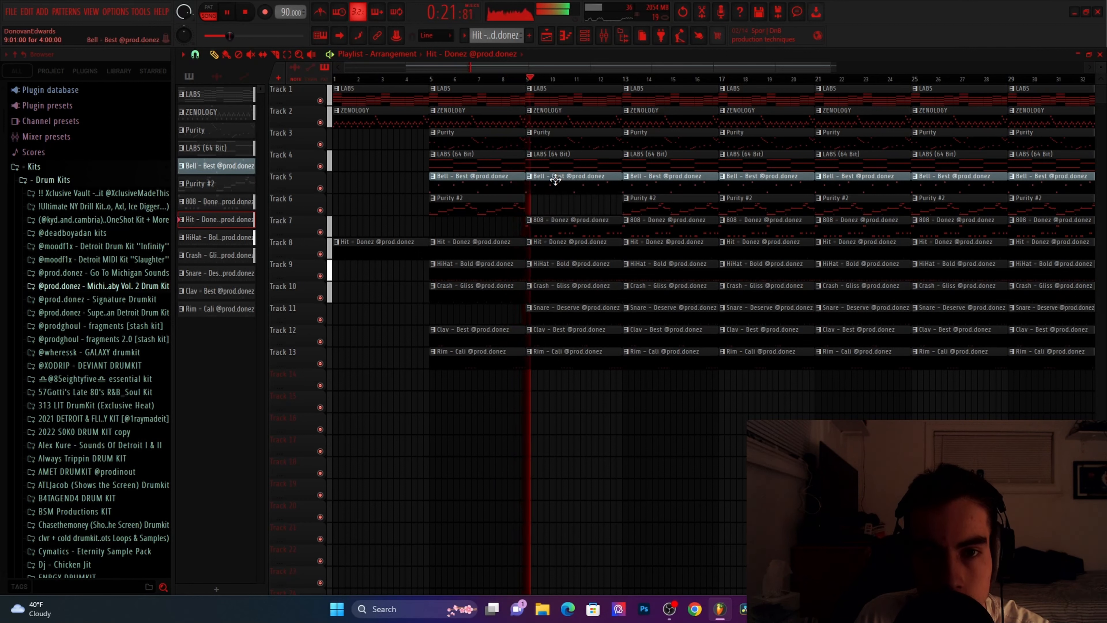
pyautogui.rightClick(567, 165)
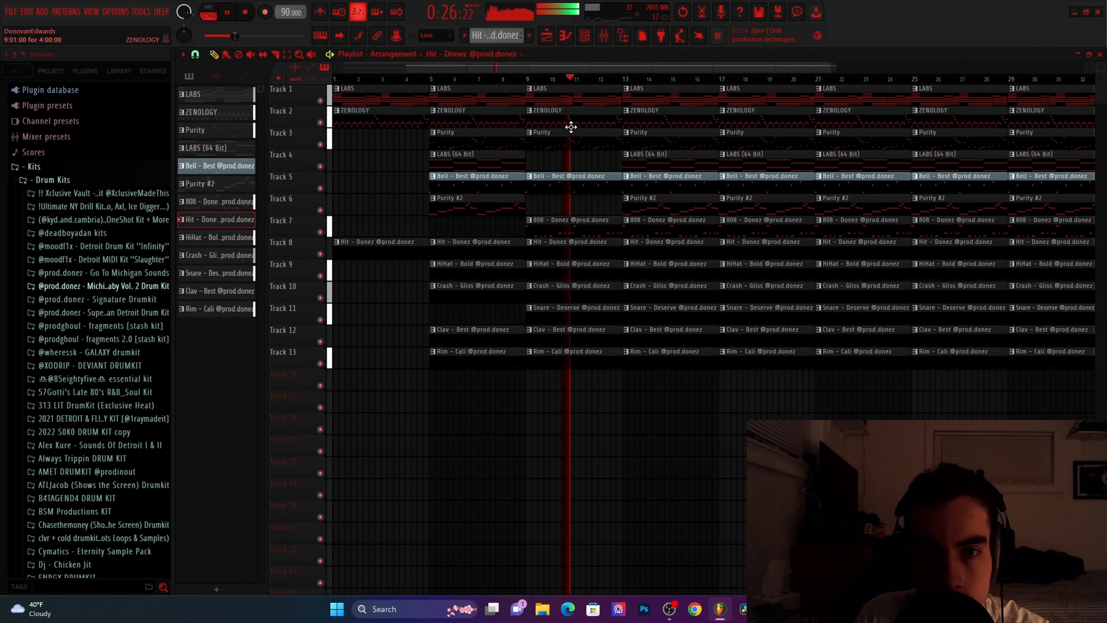
pyautogui.rightClick(655, 200)
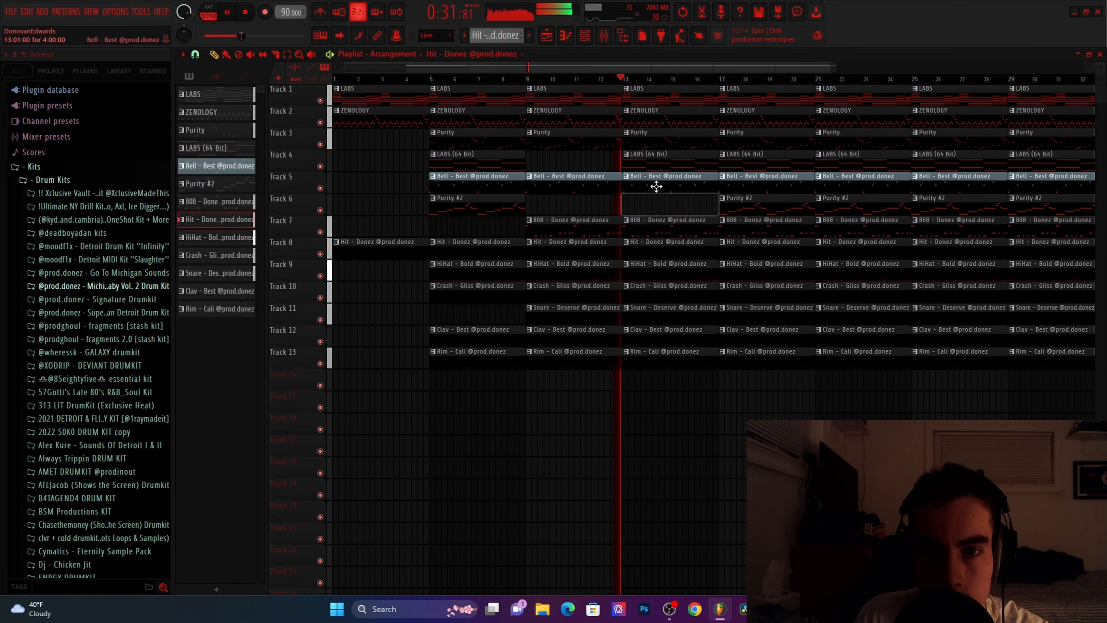
# Delete the 808 and Snare clips from bars 21 to 24 and all clips from bars 25 to 32
pyautogui.scroll(4, 655, 177)
pyautogui.scroll(-5, 578, 164)
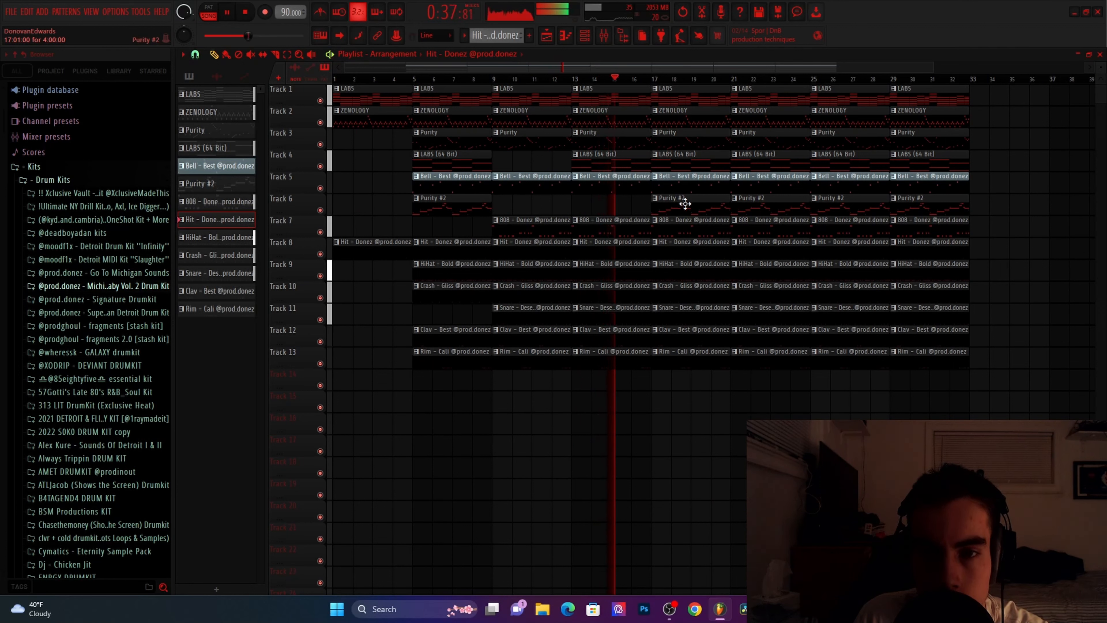
pyautogui.rightClick(769, 223)
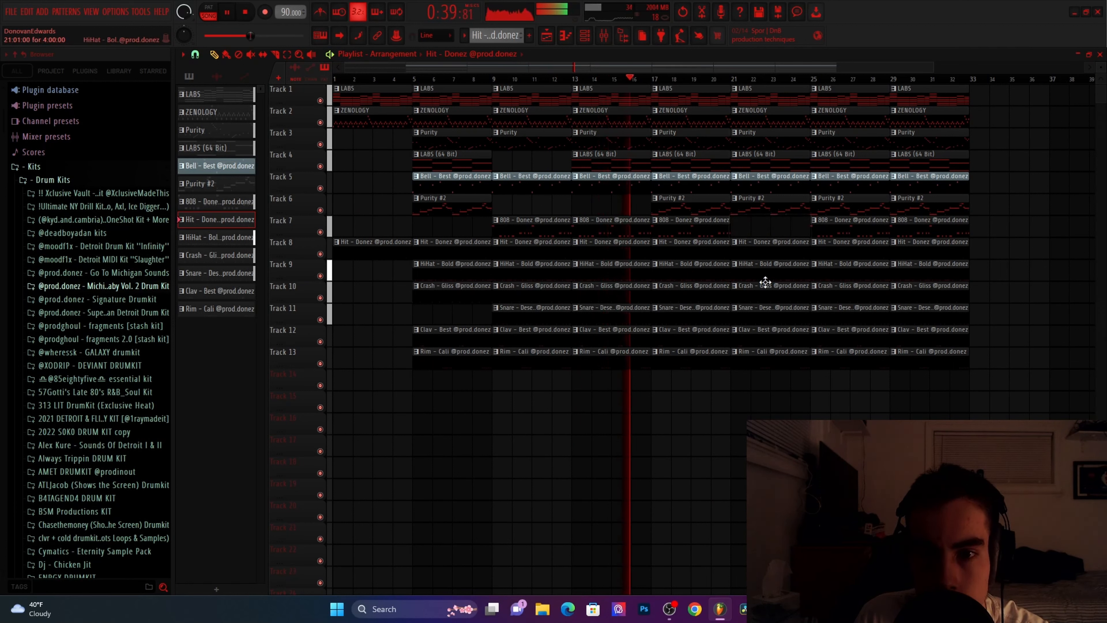
pyautogui.rightClick(765, 316)
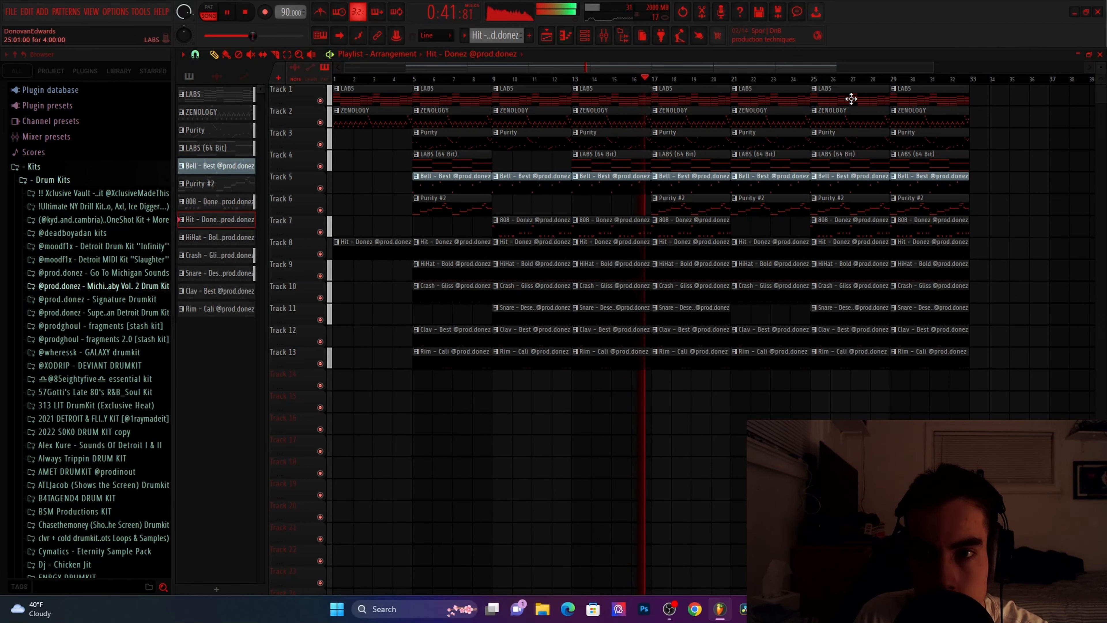
pyautogui.moveTo(852, 86); pyautogui.dragTo(946, 360)
pyautogui.scroll(-1, 894, 259)
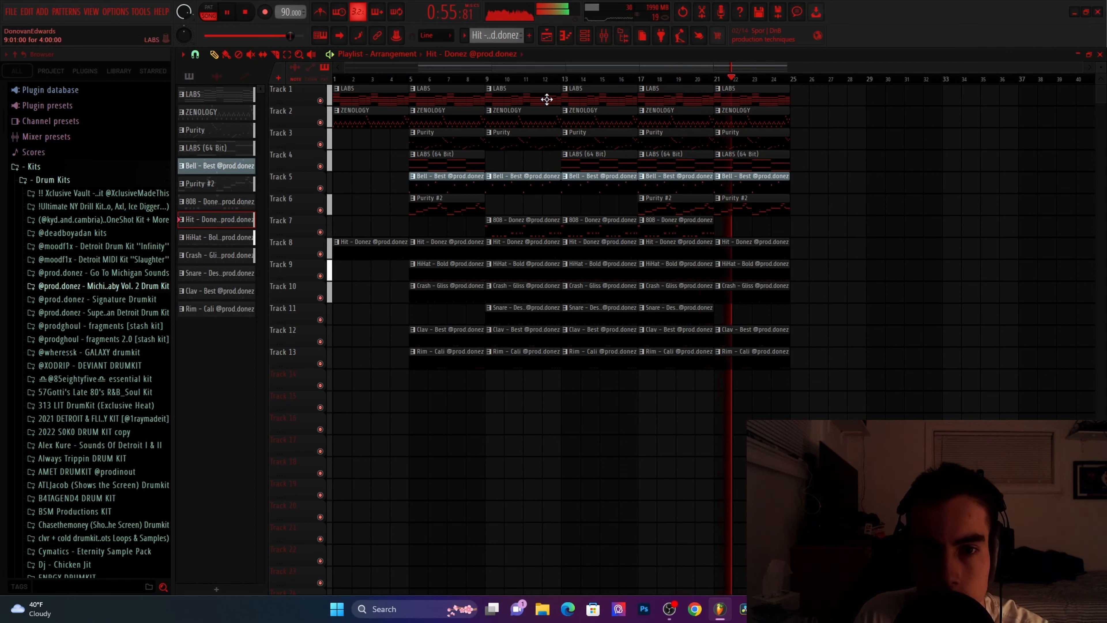
# Select all clips in bars 9 to 24 and duplicate the section twice, extending the arrangement through bar 56
pyautogui.moveTo(547, 100); pyautogui.dragTo(714, 371)
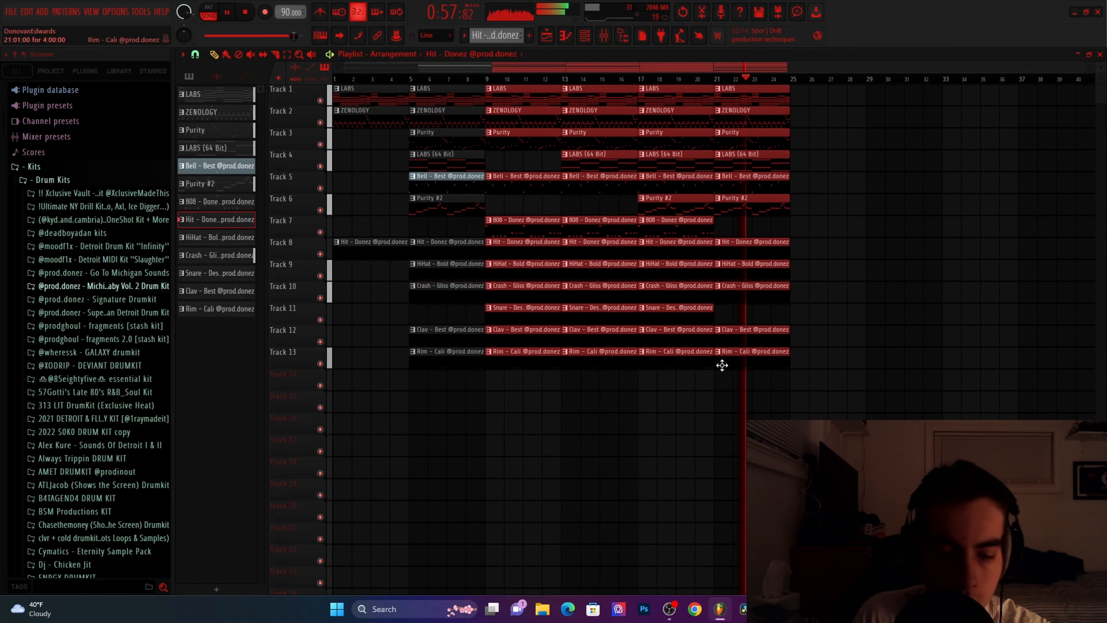
pyautogui.hotkey('ctrl', 'b')
pyautogui.hotkey('ctrl', 'b')
pyautogui.scroll(-2, 724, 392)
pyautogui.click(725, 413)
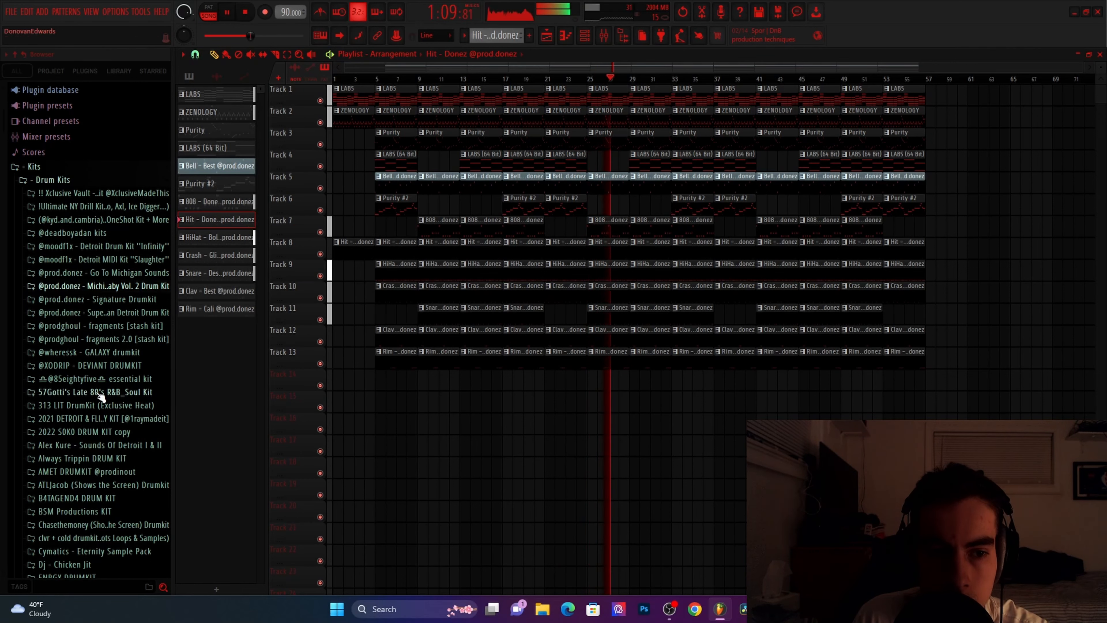
# Stop playback and place the Tag - Coins sample from the Tags folder on track 14 just before bar 5
pyautogui.press('space')
pyautogui.scroll(-10, 105, 390)
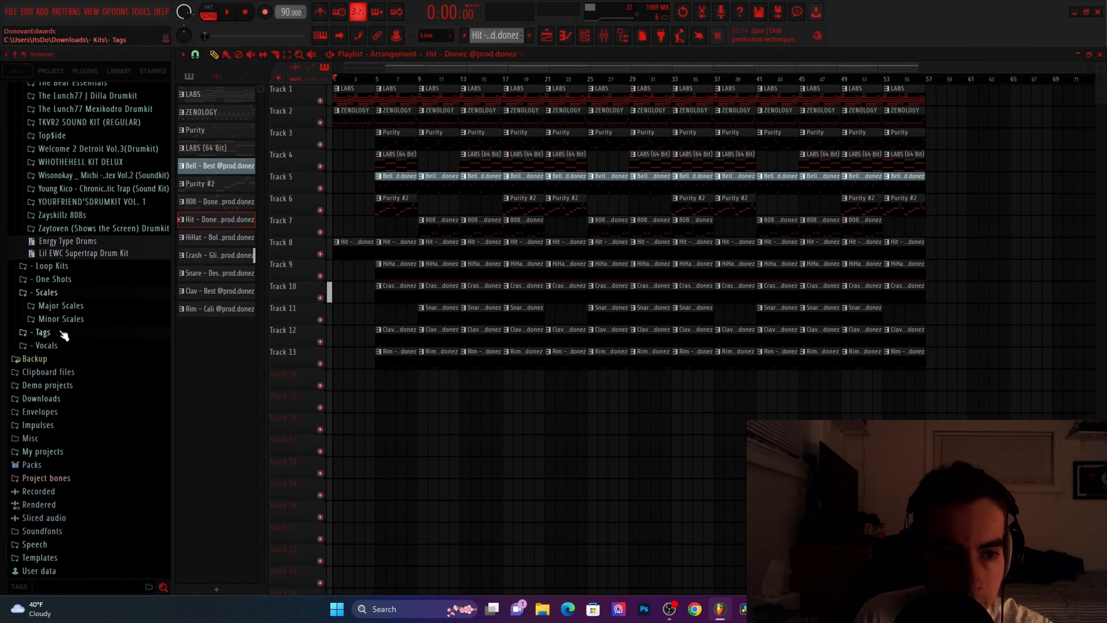
pyautogui.click(44, 333)
pyautogui.moveTo(91, 417); pyautogui.dragTo(376, 388)
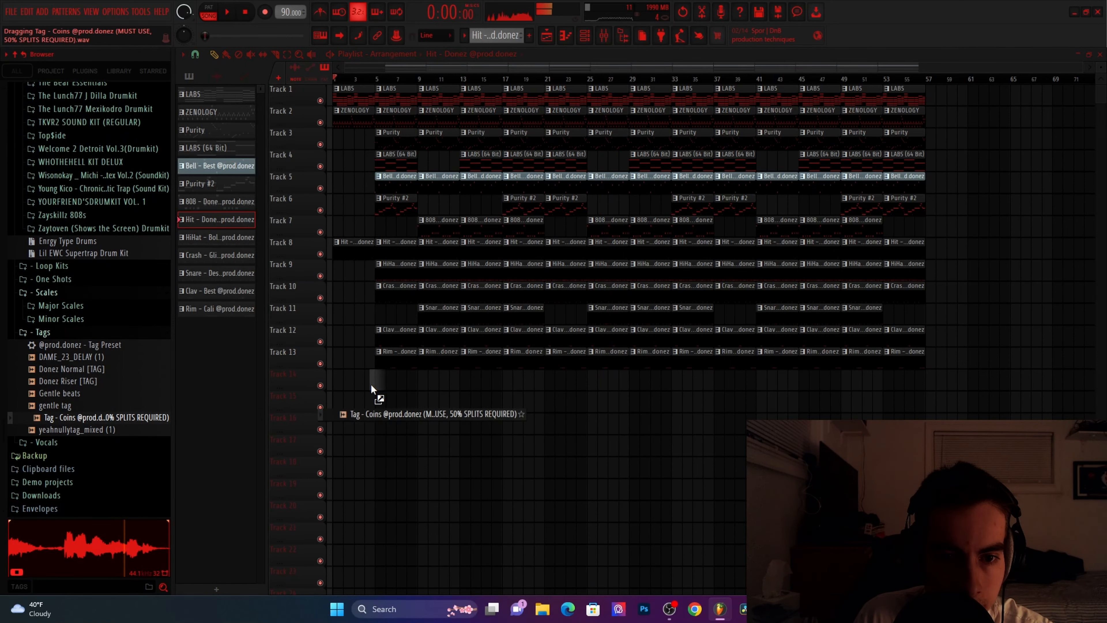
pyautogui.scroll(5, 376, 388)
pyautogui.scroll(-5, 370, 383)
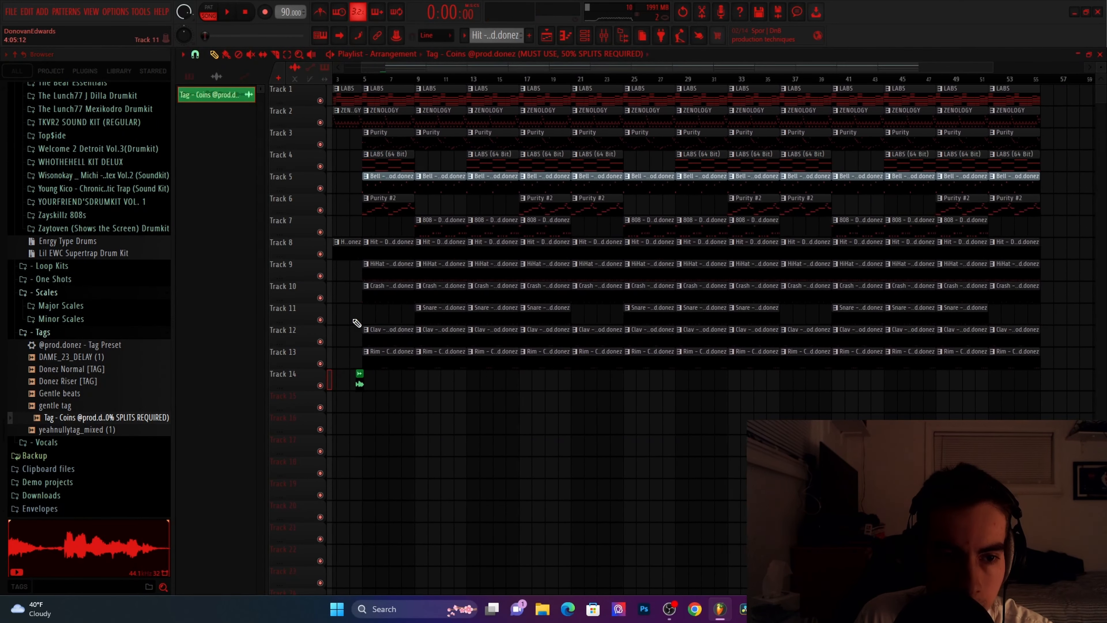
# Route the Tag - Coins channel in the channel rack to free mixer track 14
pyautogui.press('F9')
pyautogui.click(573, 238)
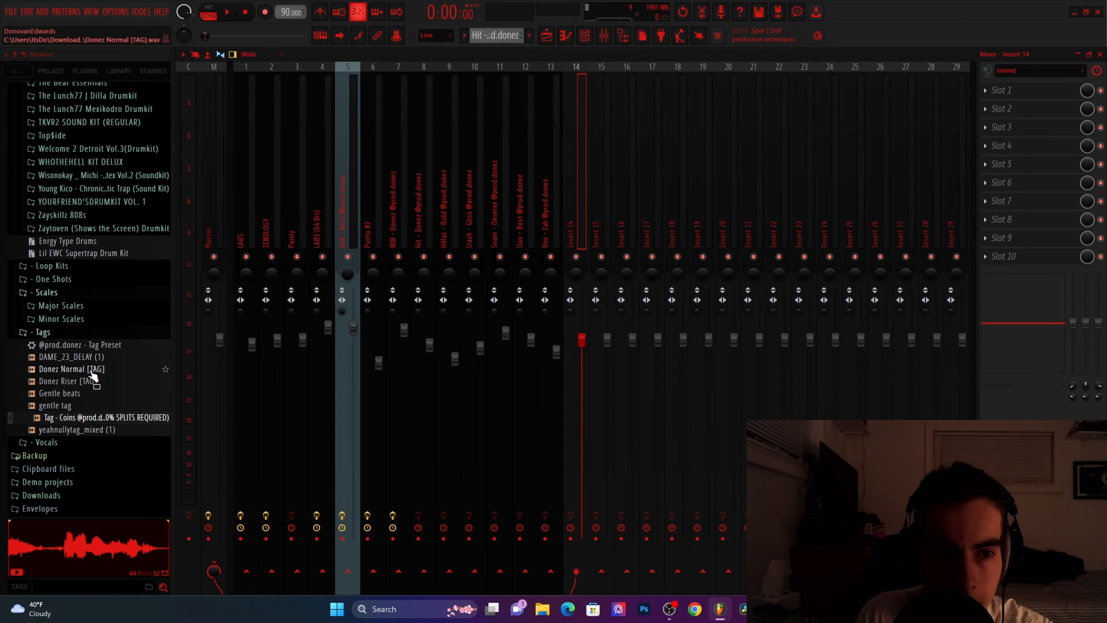
pyautogui.click(1100, 54)
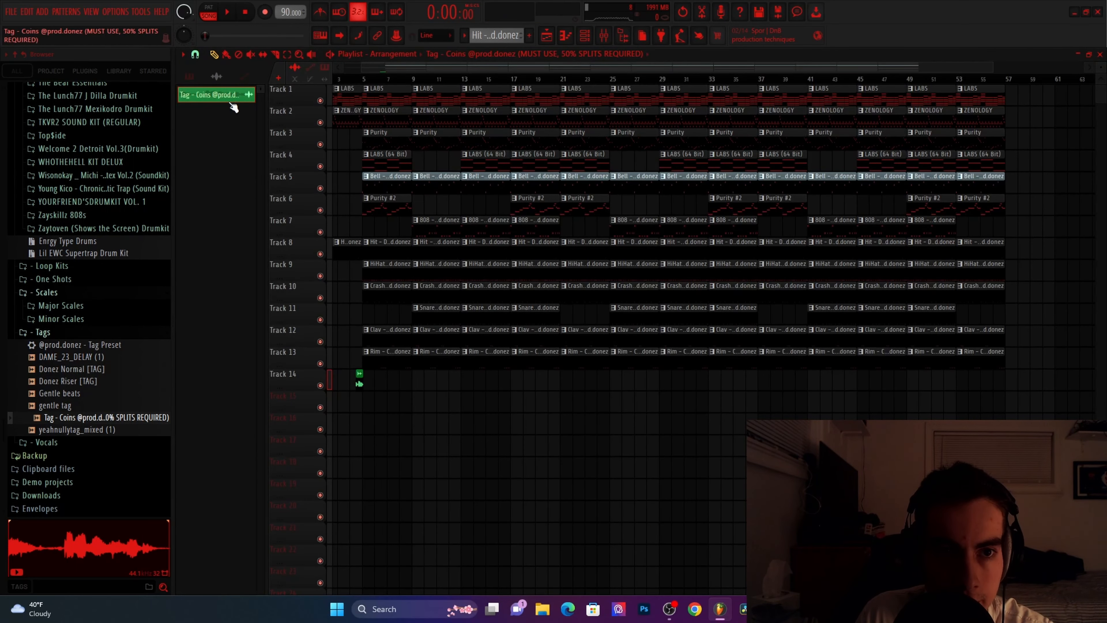
pyautogui.press('l')
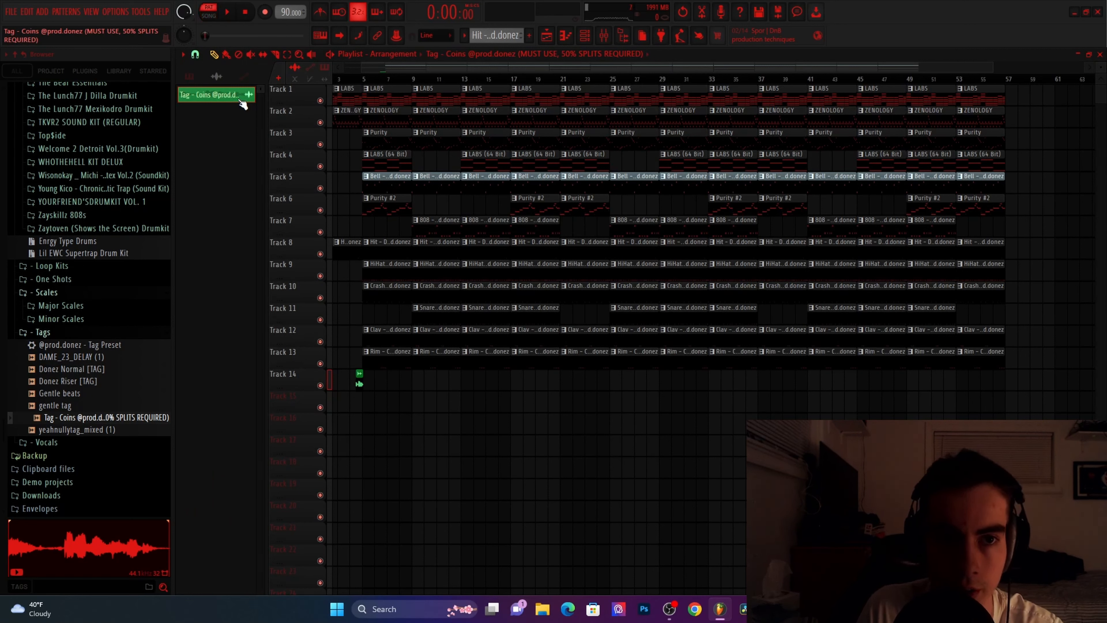
pyautogui.press('l')
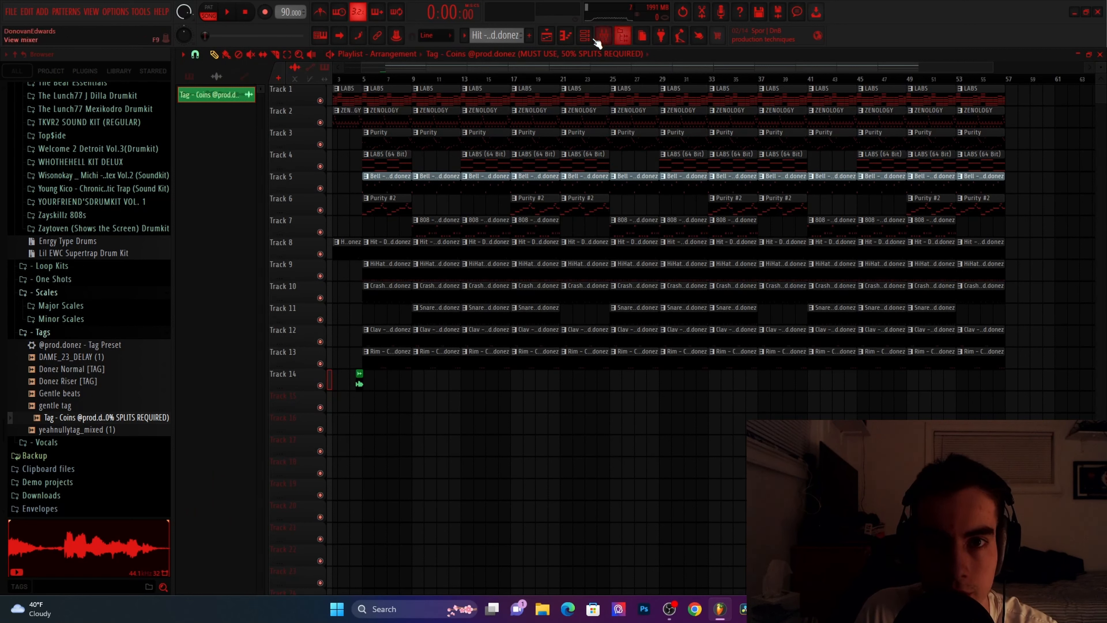
pyautogui.click(585, 36)
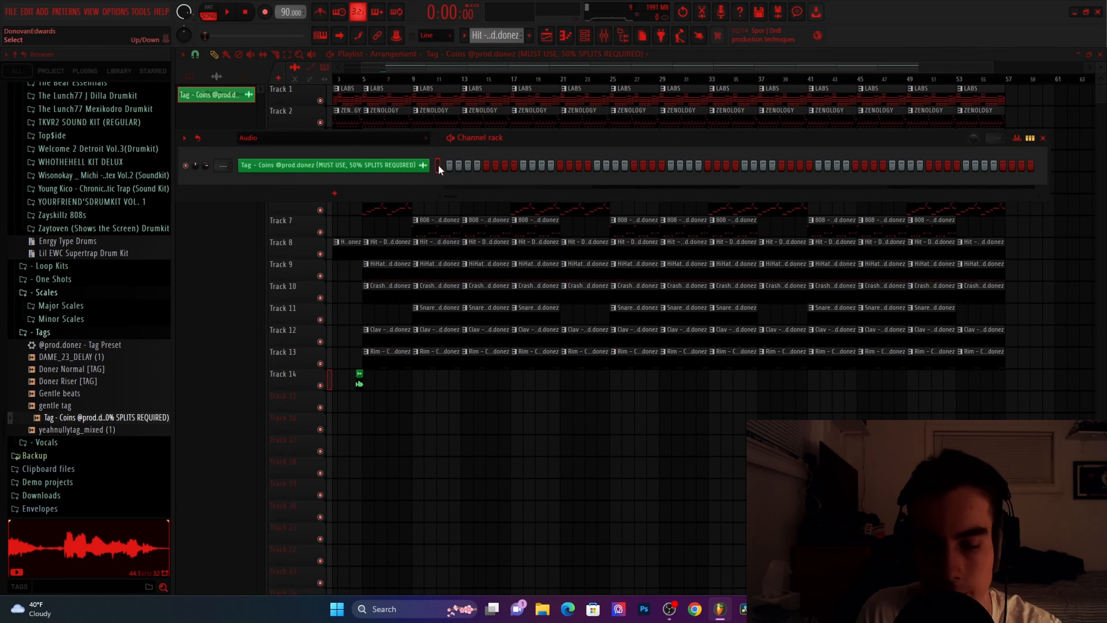
pyautogui.hotkey('ctrl', 's')
pyautogui.hotkey('ctrl', 'l')
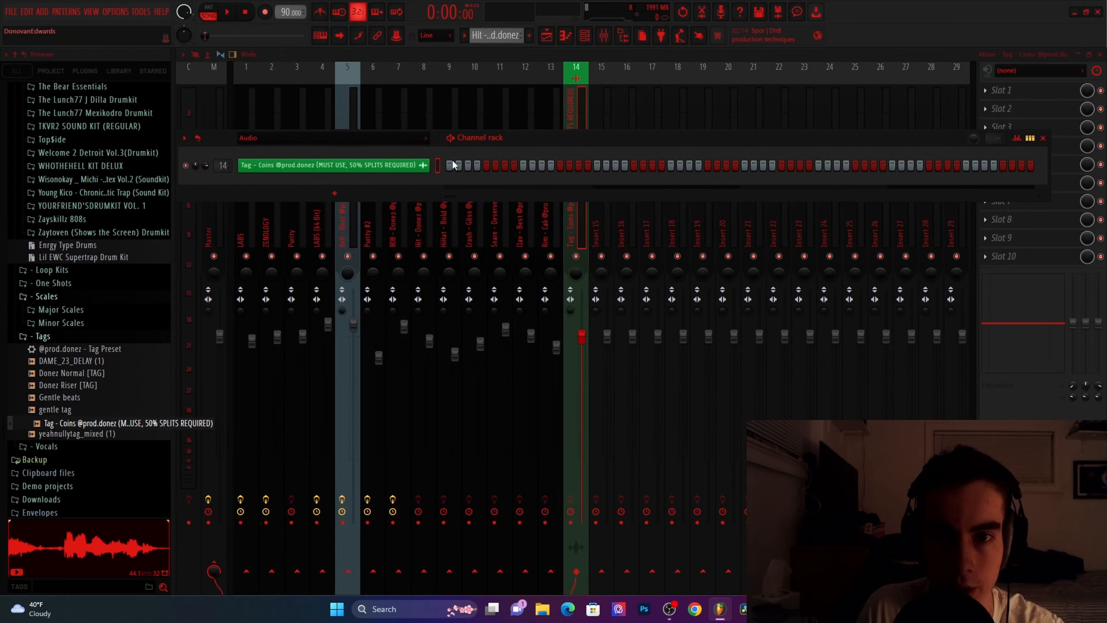
pyautogui.click(574, 235)
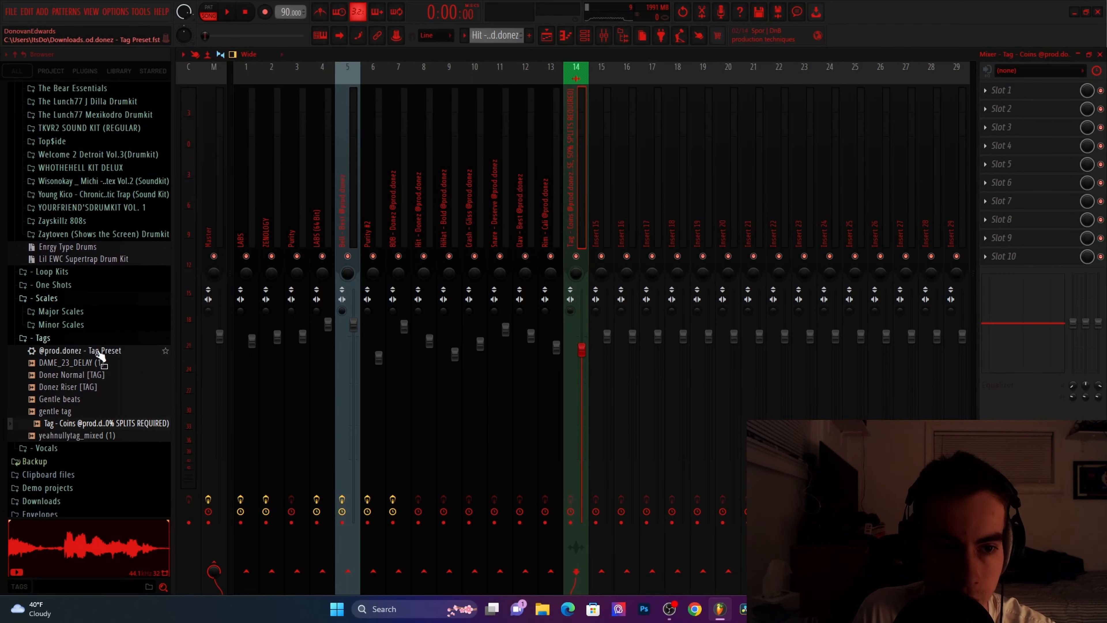
pyautogui.moveTo(87, 350); pyautogui.dragTo(589, 388)
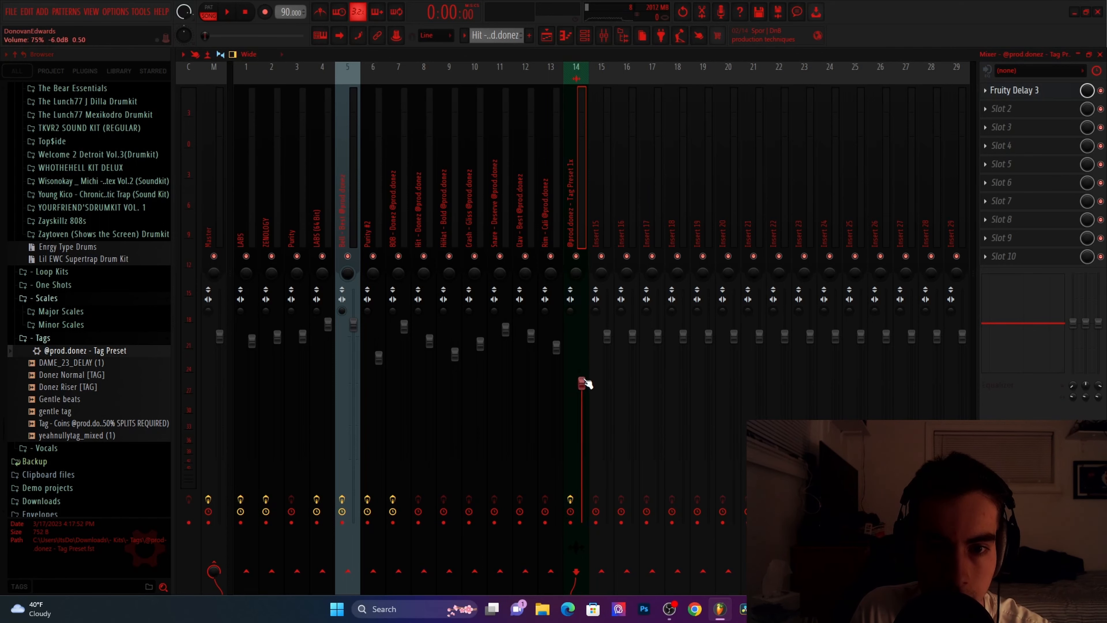
# Play the arrangement from around bar 4 to audition the tag and balance its level on mixer track 14
pyautogui.press('space')
pyautogui.click(1100, 54)
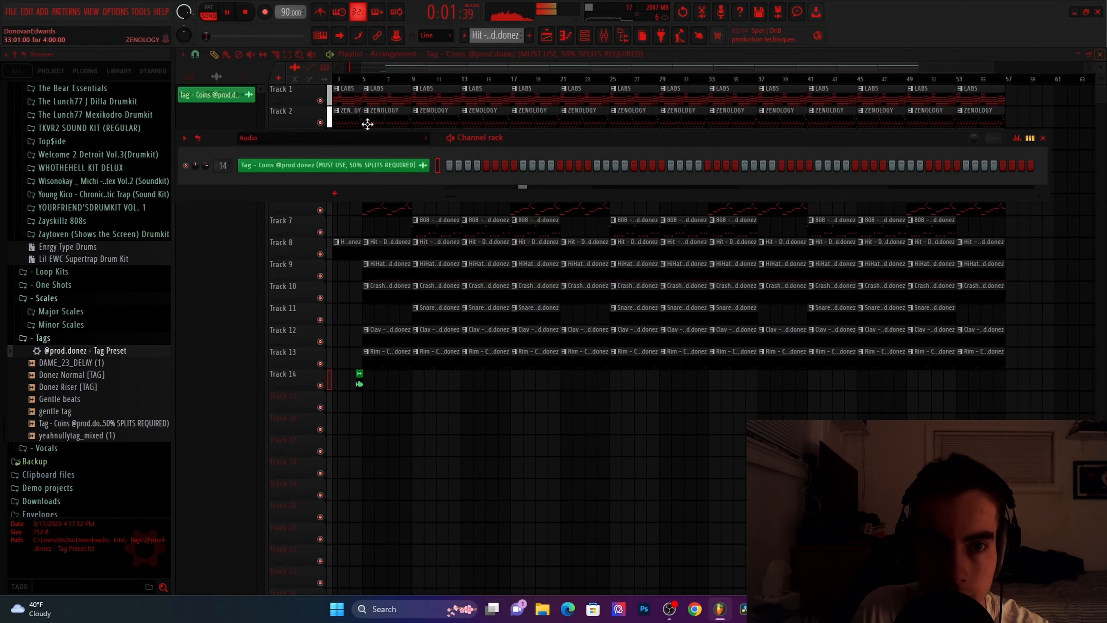
pyautogui.click(350, 79)
pyautogui.click(604, 36)
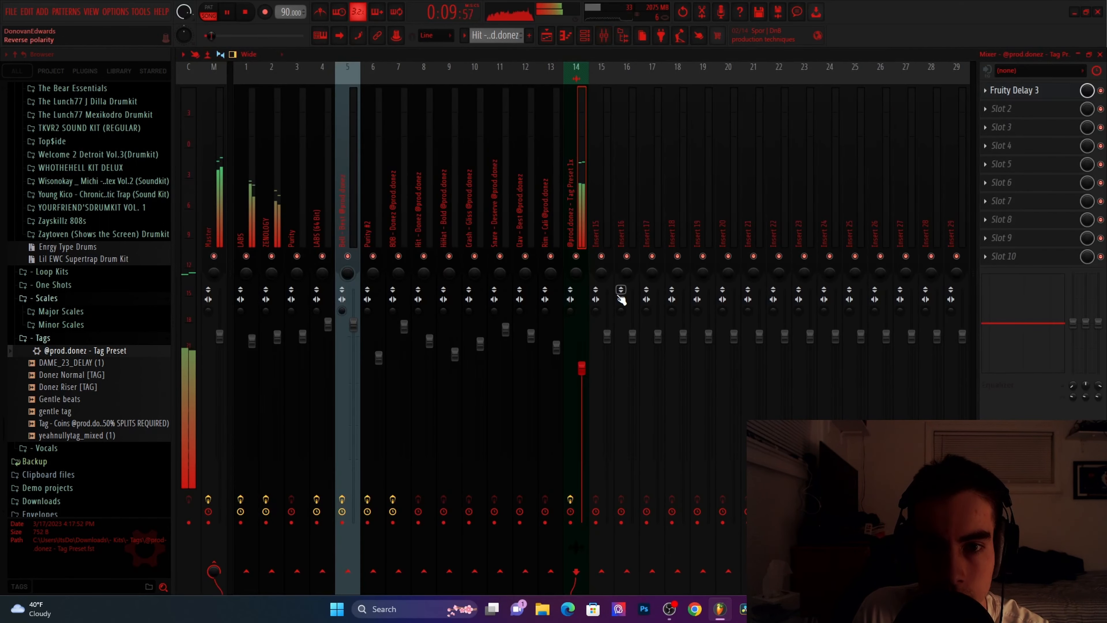
pyautogui.click(1100, 54)
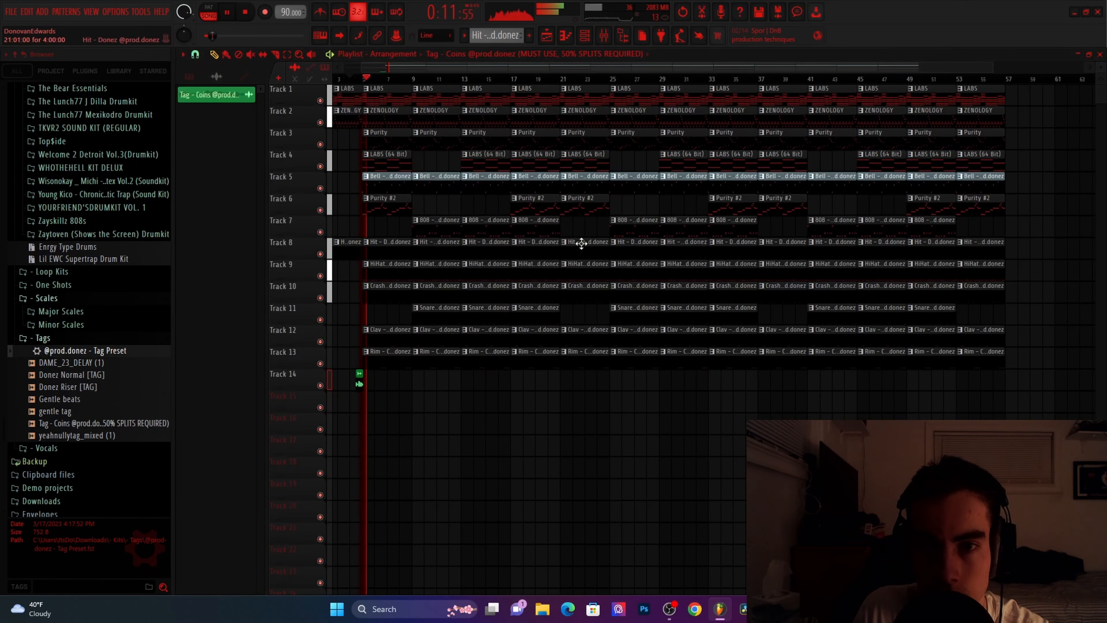
# Stop playback and play the whole arrangement from the beginning
pyautogui.scroll(-2, 477, 252)
pyautogui.press('space')
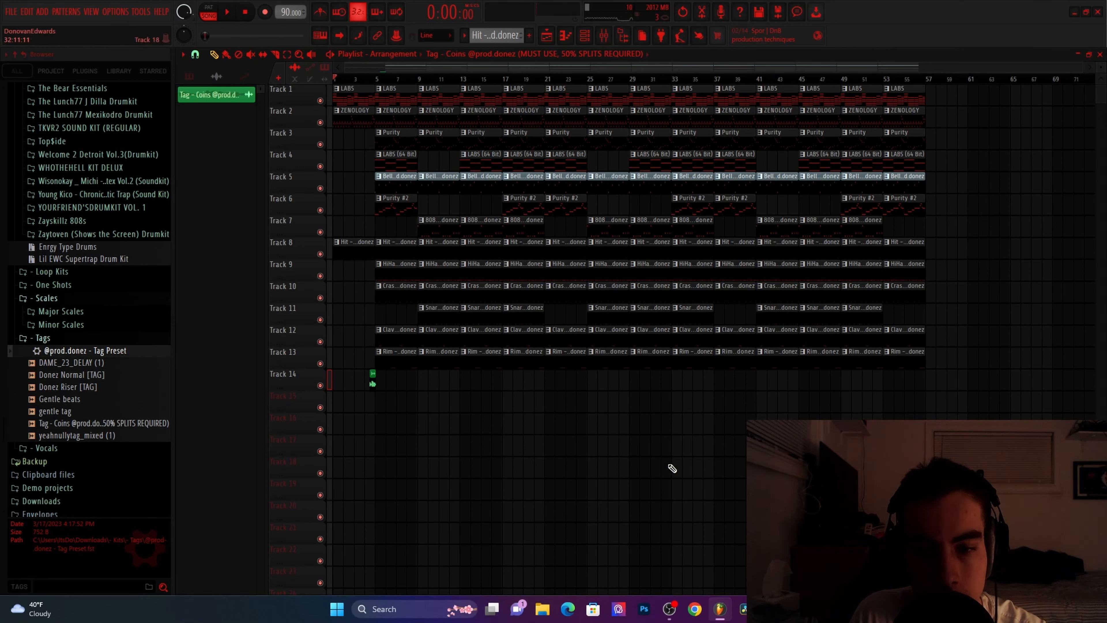
pyautogui.press('space')
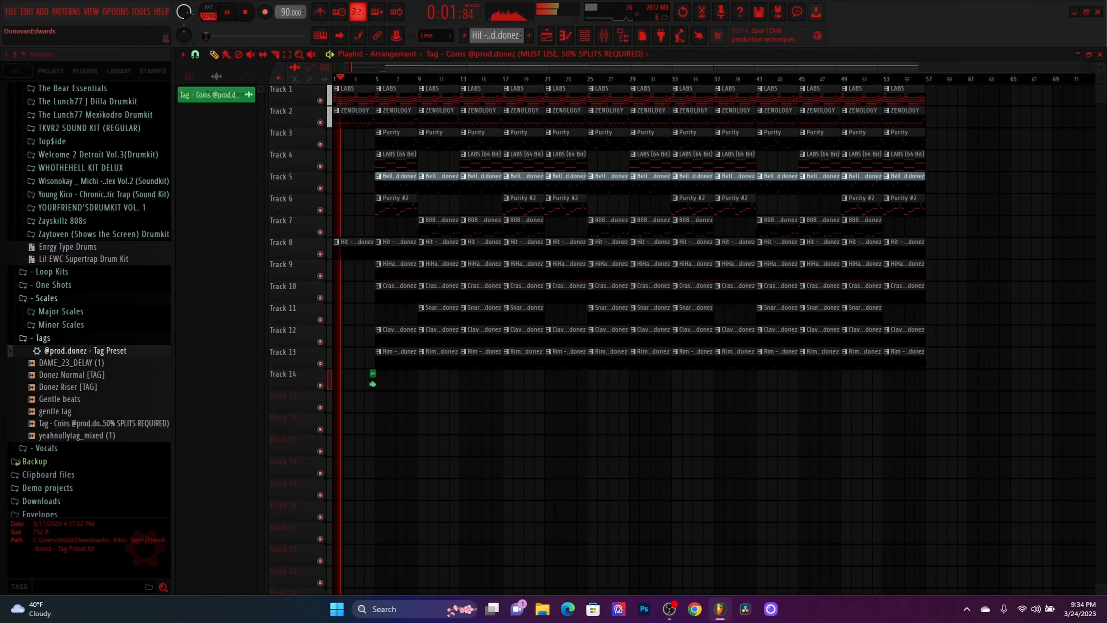